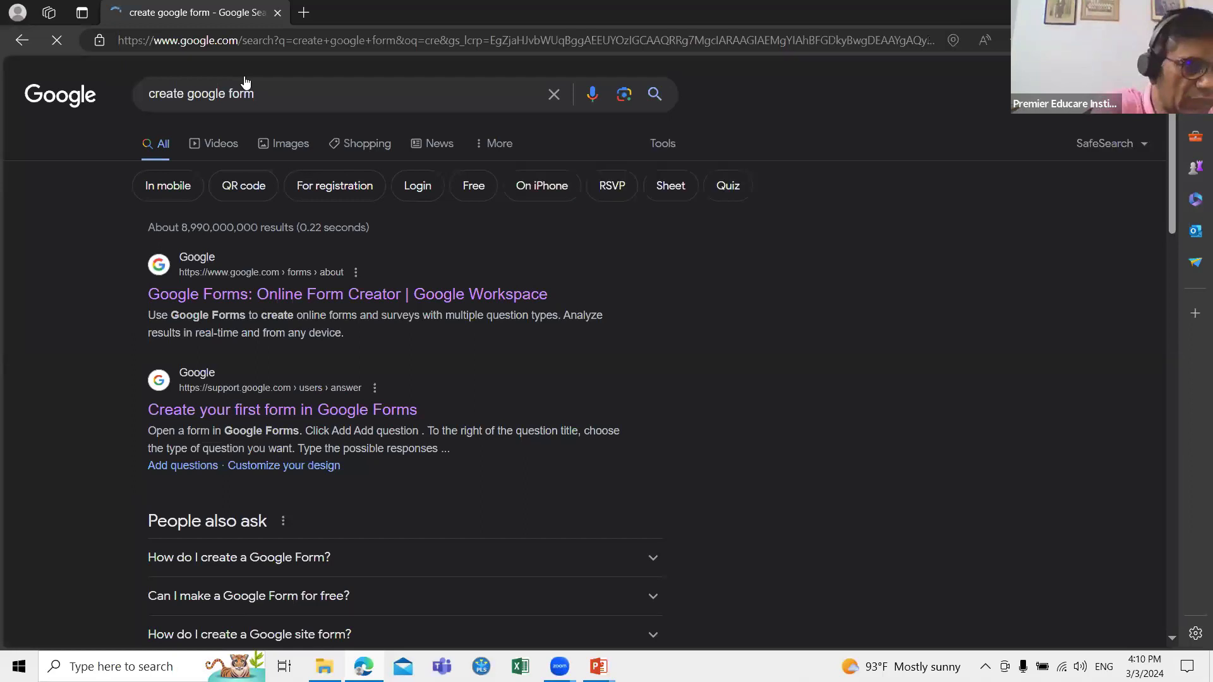
Step: Open the 'Google Forms: Online Form Creator | Google Workspace' search result
click(318, 304)
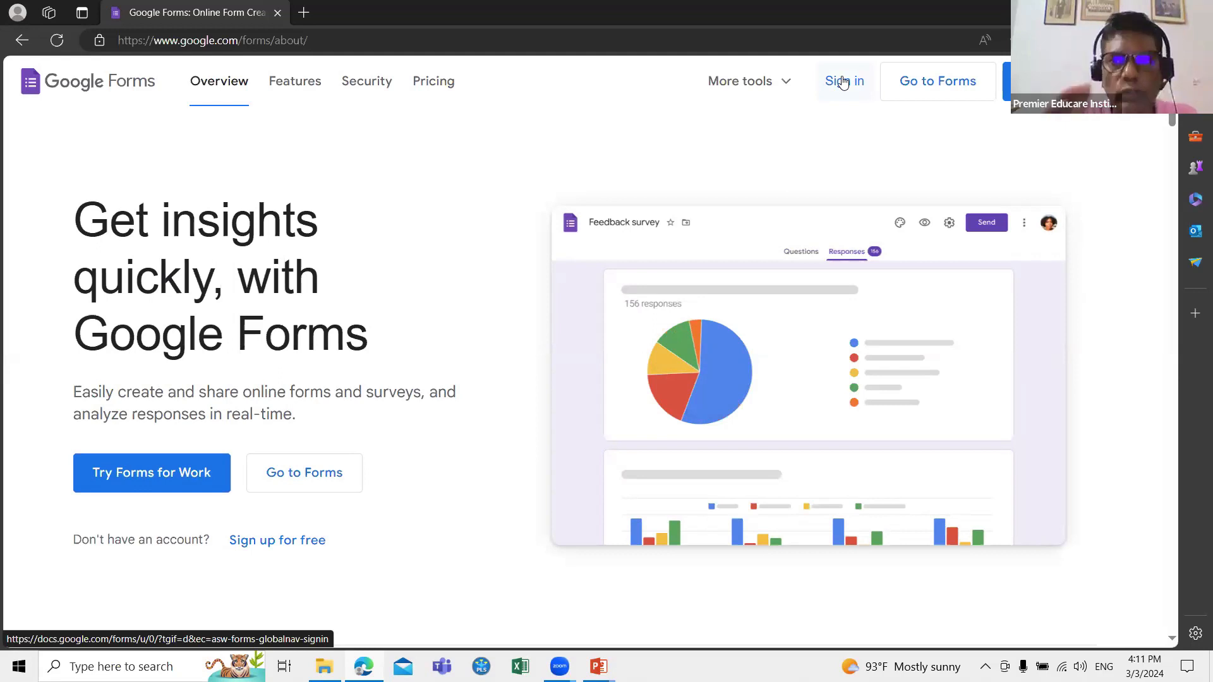
Step: Sign in to Google Forms and start a Blank form
click(843, 81)
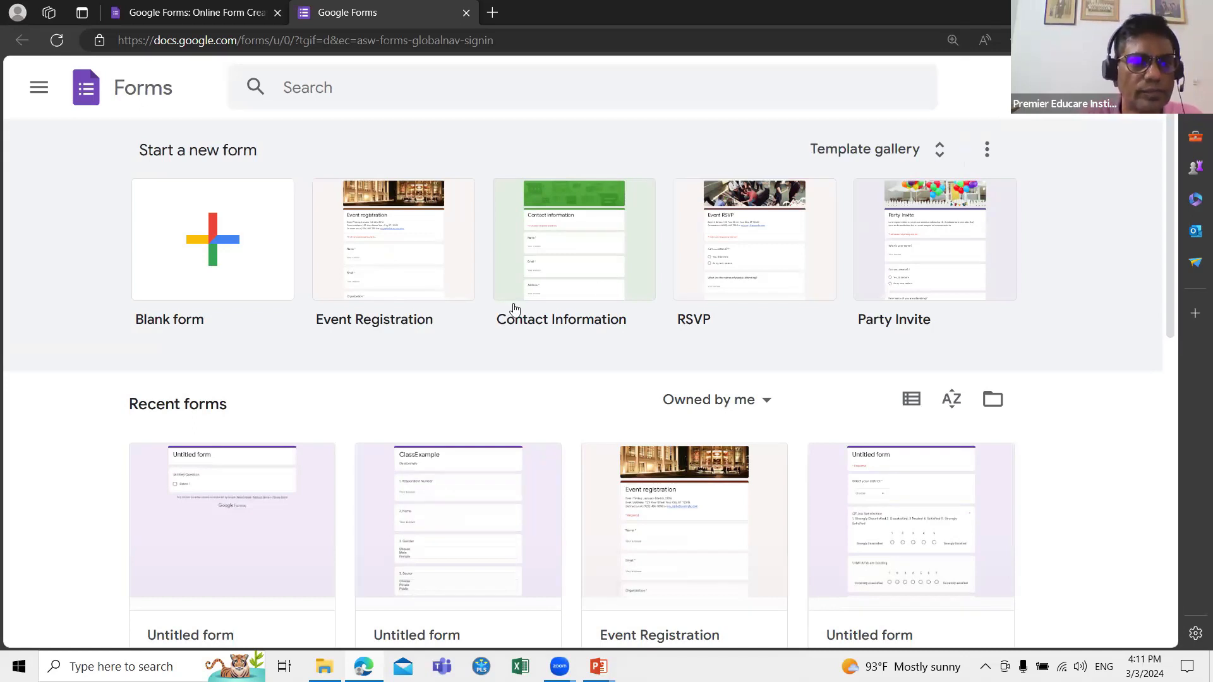
click(220, 239)
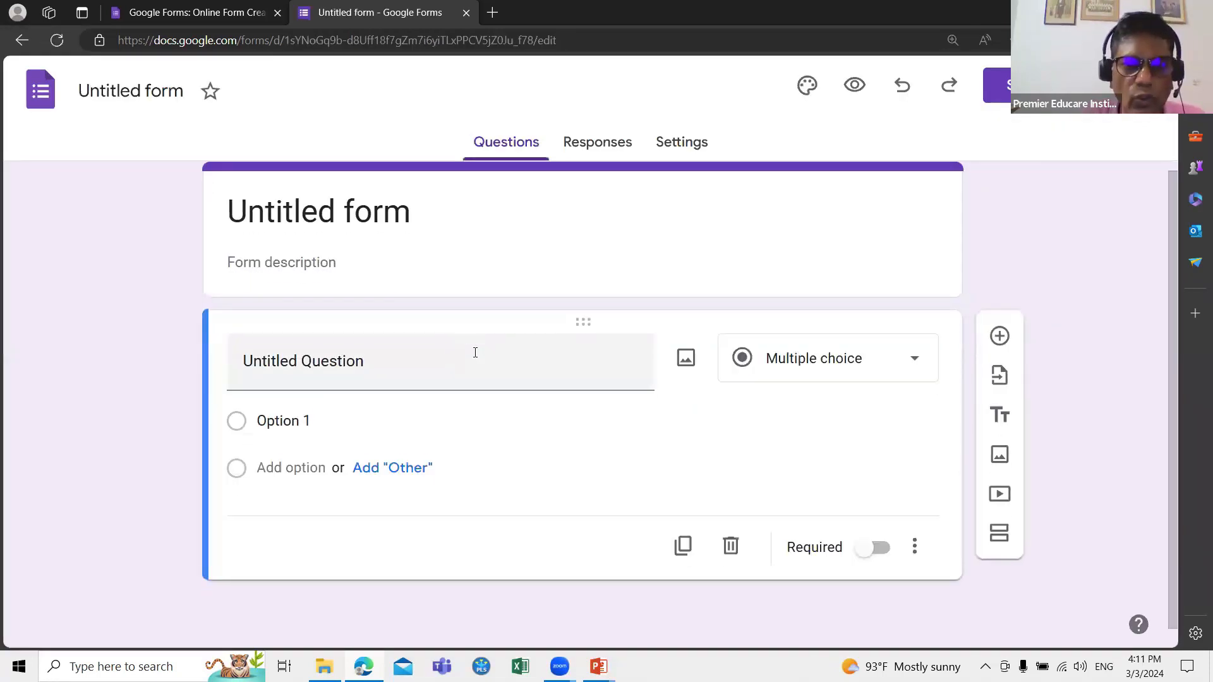
Step: Replace 'Untitled form' with the title 'Questionnaire on Employee Satisfaction'
click(311, 233)
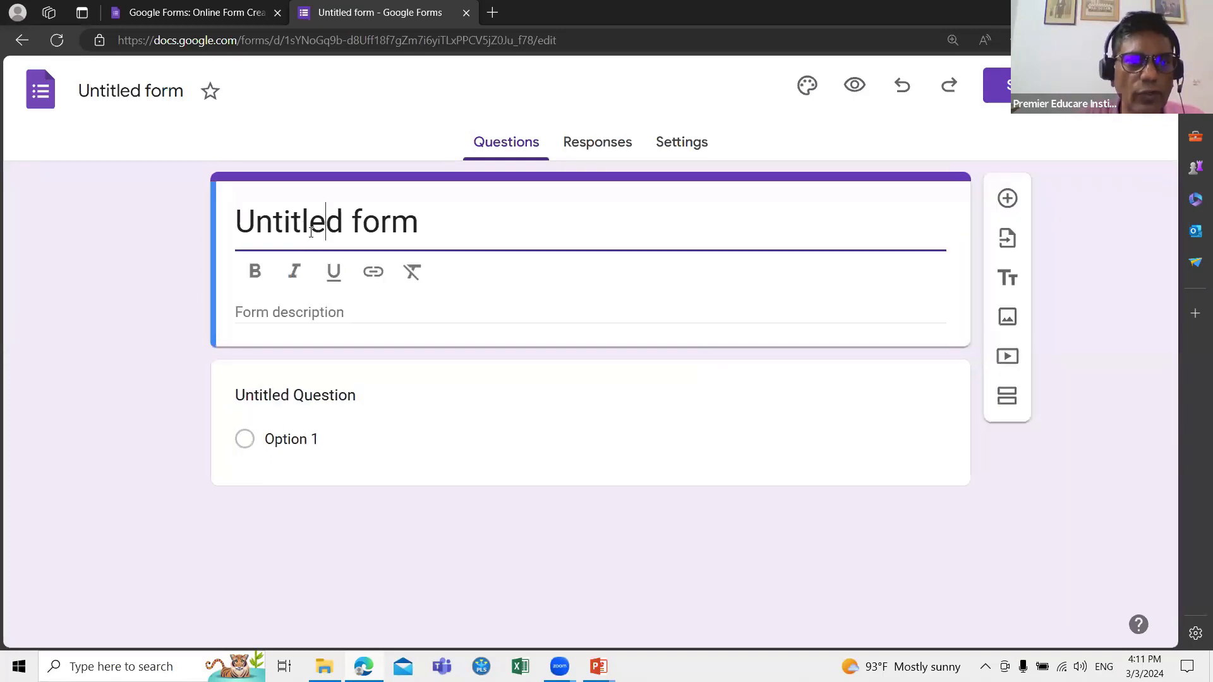
drag(420, 221, 244, 224)
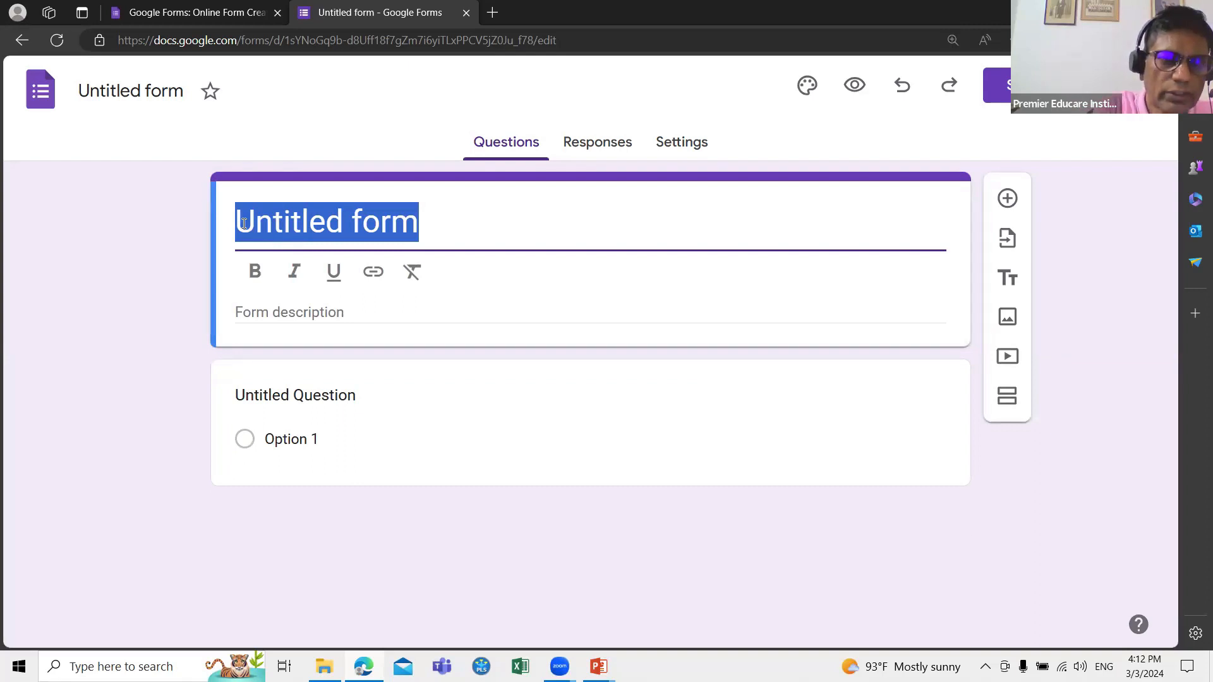
text(Questionnaire on Employee )
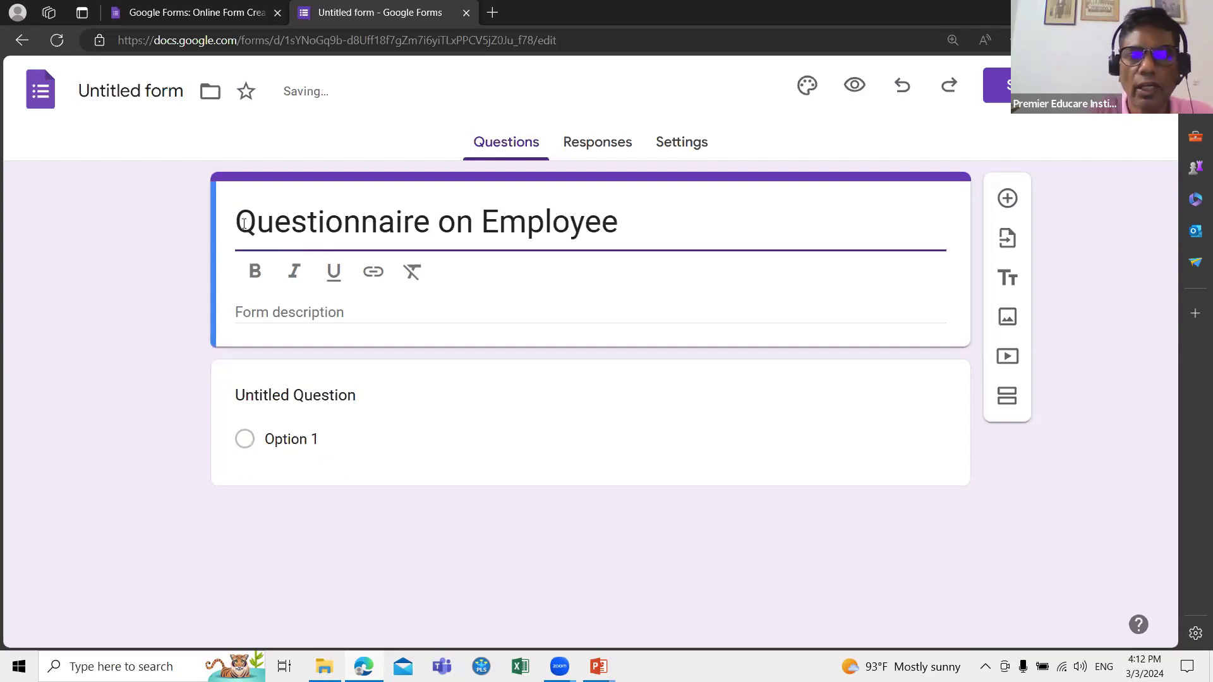
text(Sa)
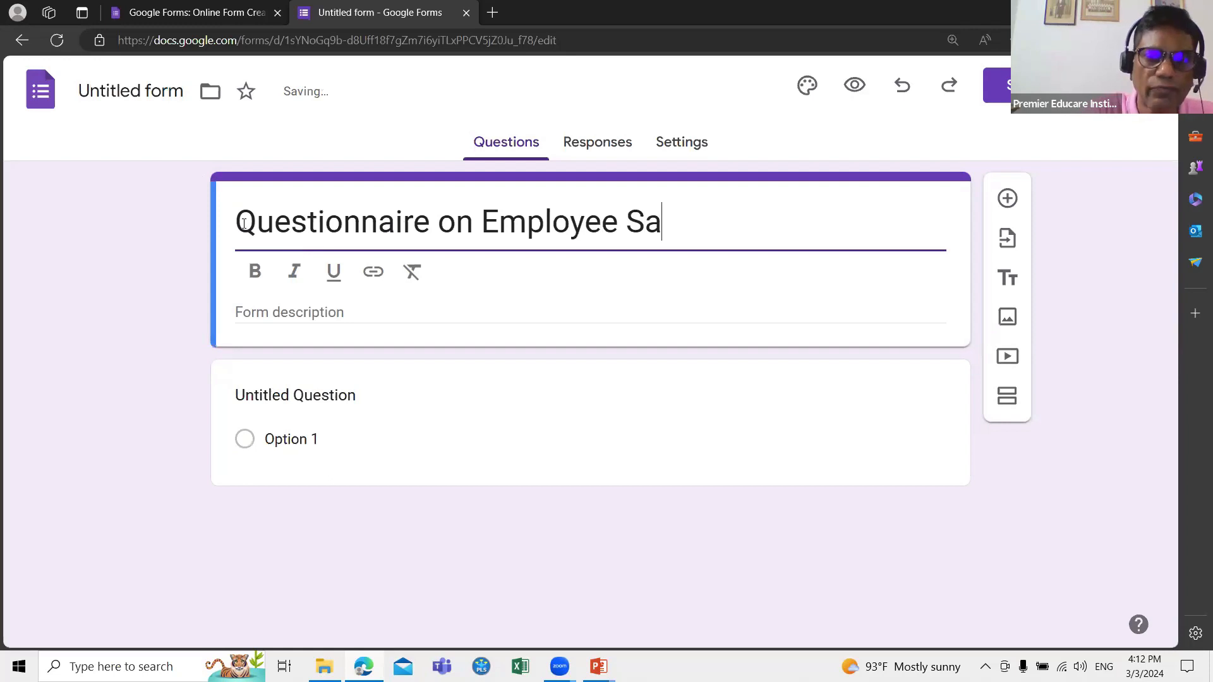
text(tisfaction)
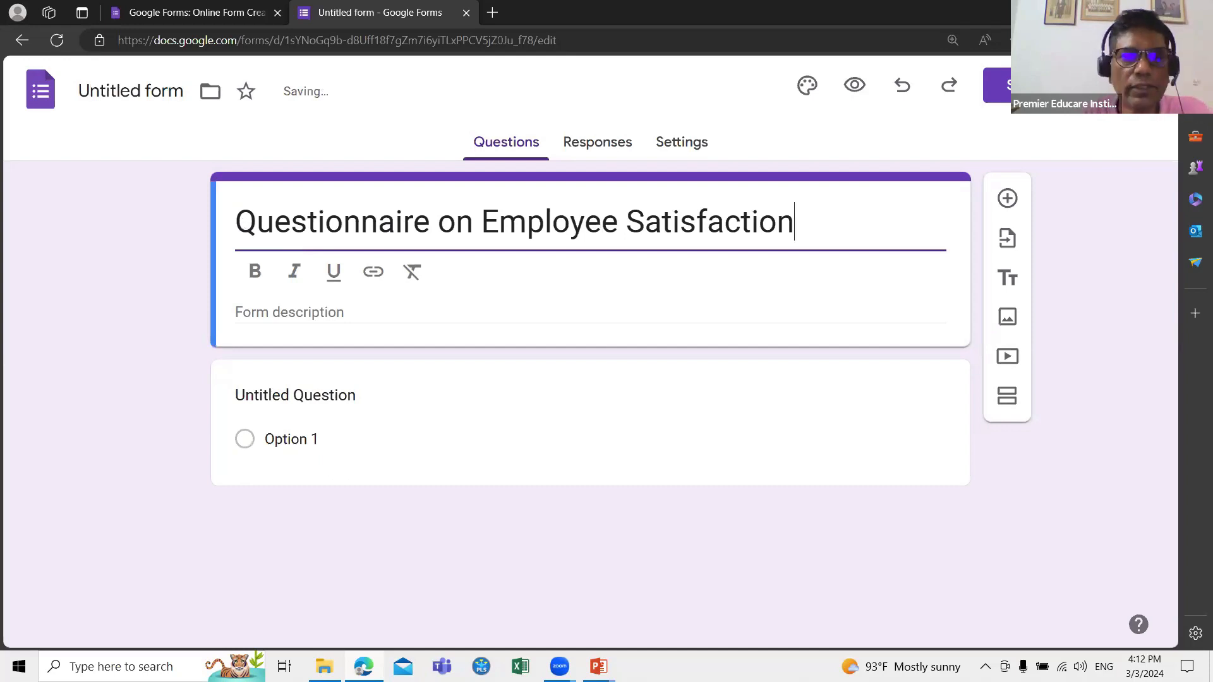
click(289, 311)
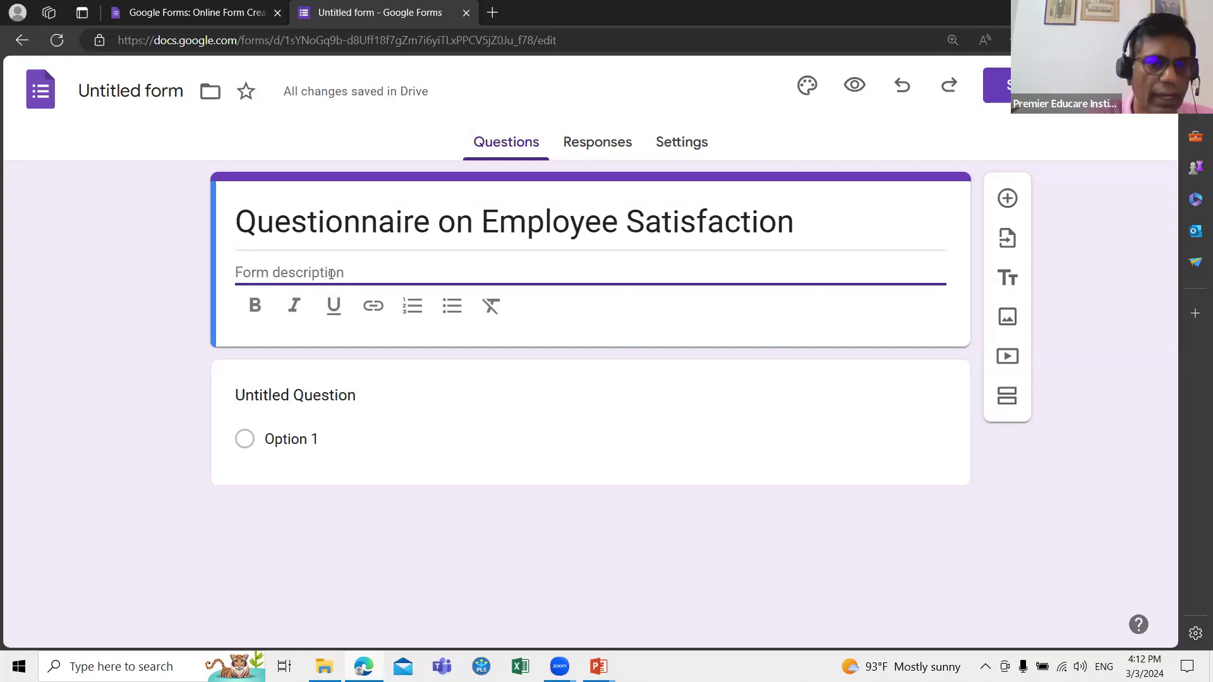
click(448, 416)
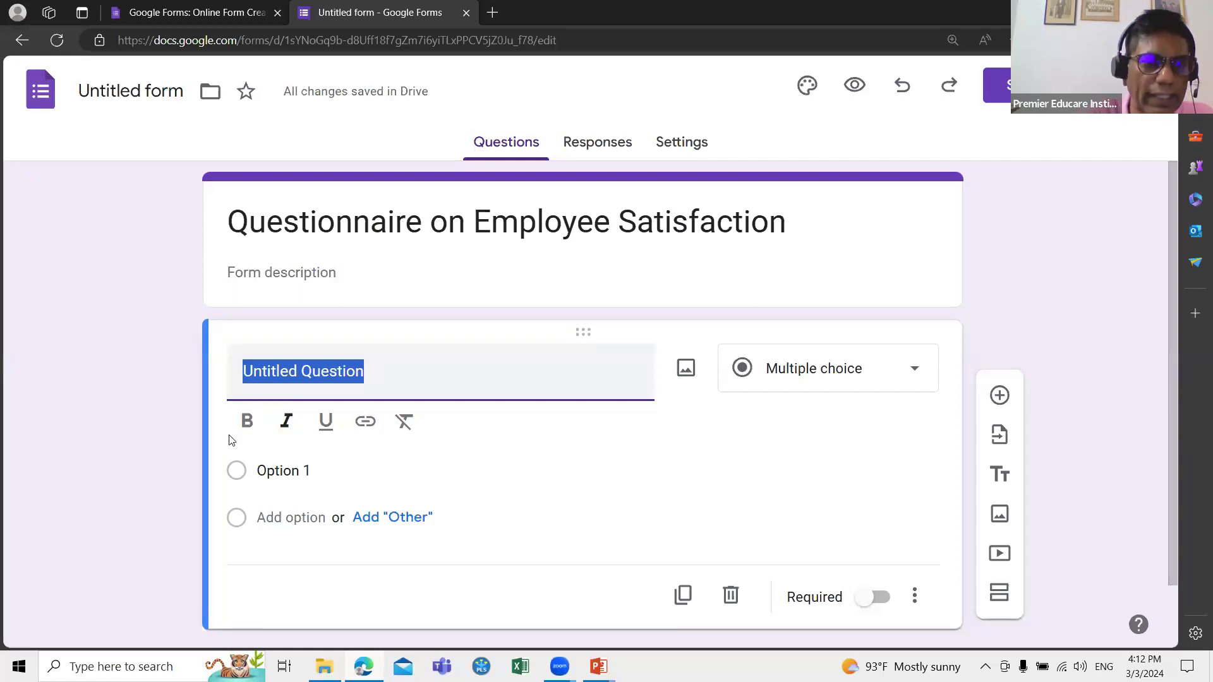
click(276, 375)
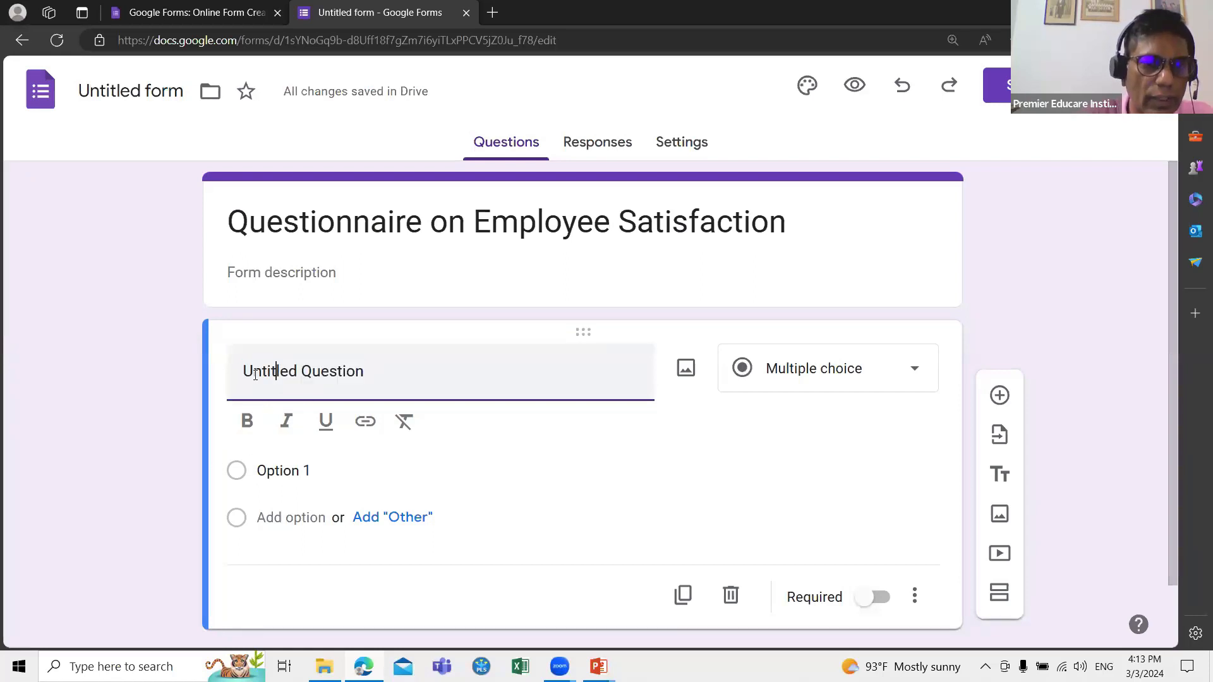
Step: Replace the first question's 'Untitled Question' title with '1. ID'
click(255, 375)
text(1)
drag(380, 379, 198, 372)
text(1)
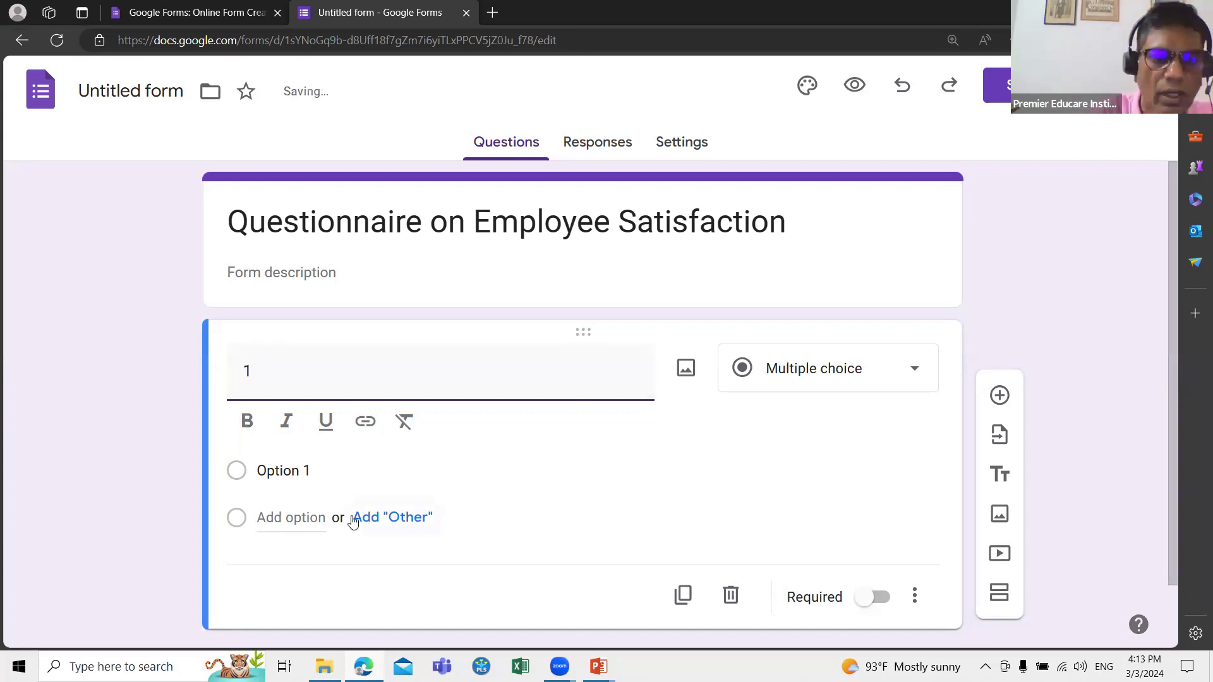
text(. ID)
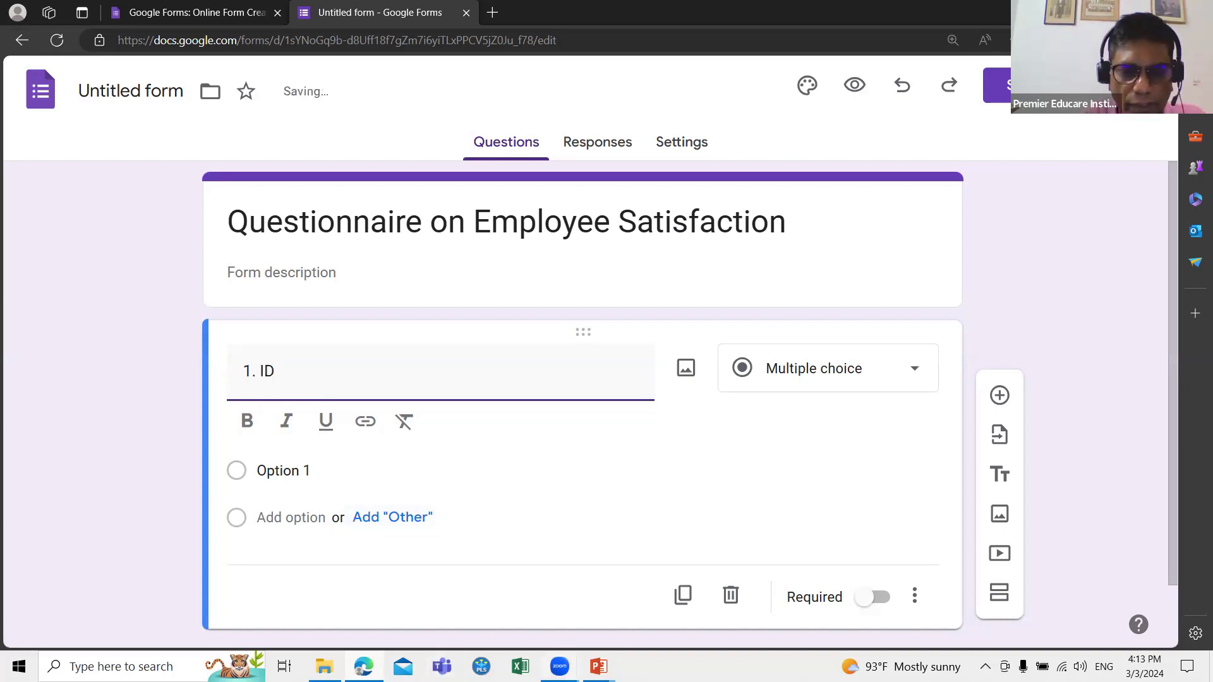
mouse_move(598, 667)
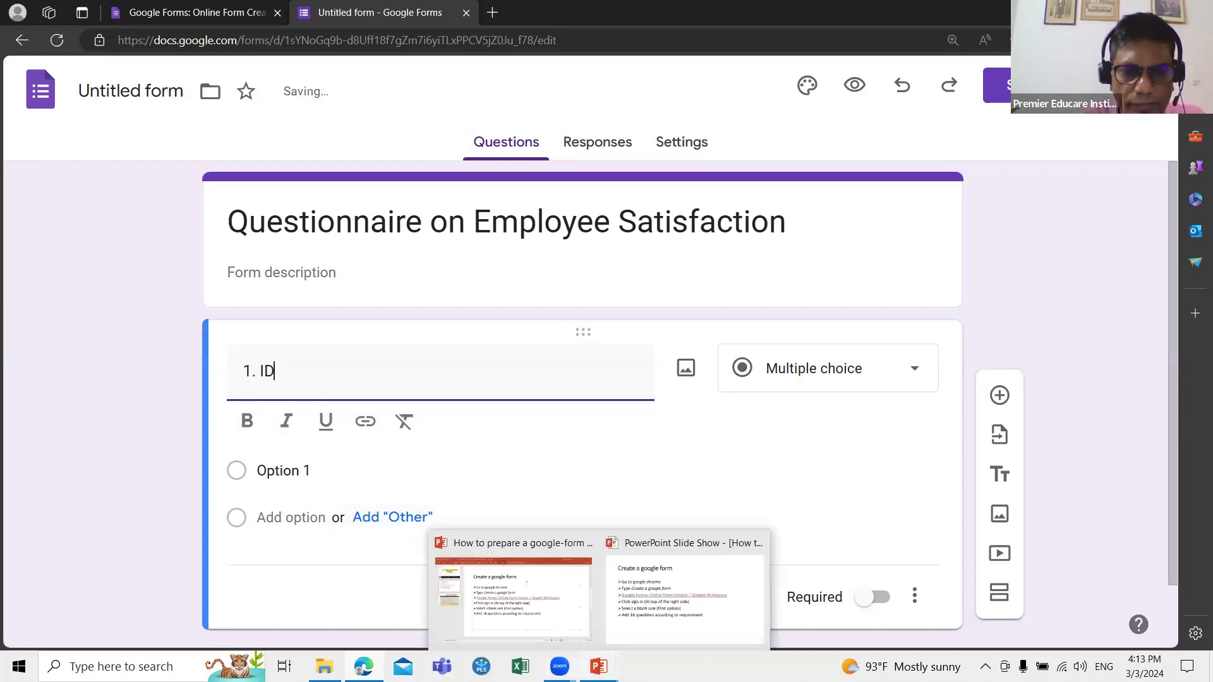
click(517, 625)
click(85, 327)
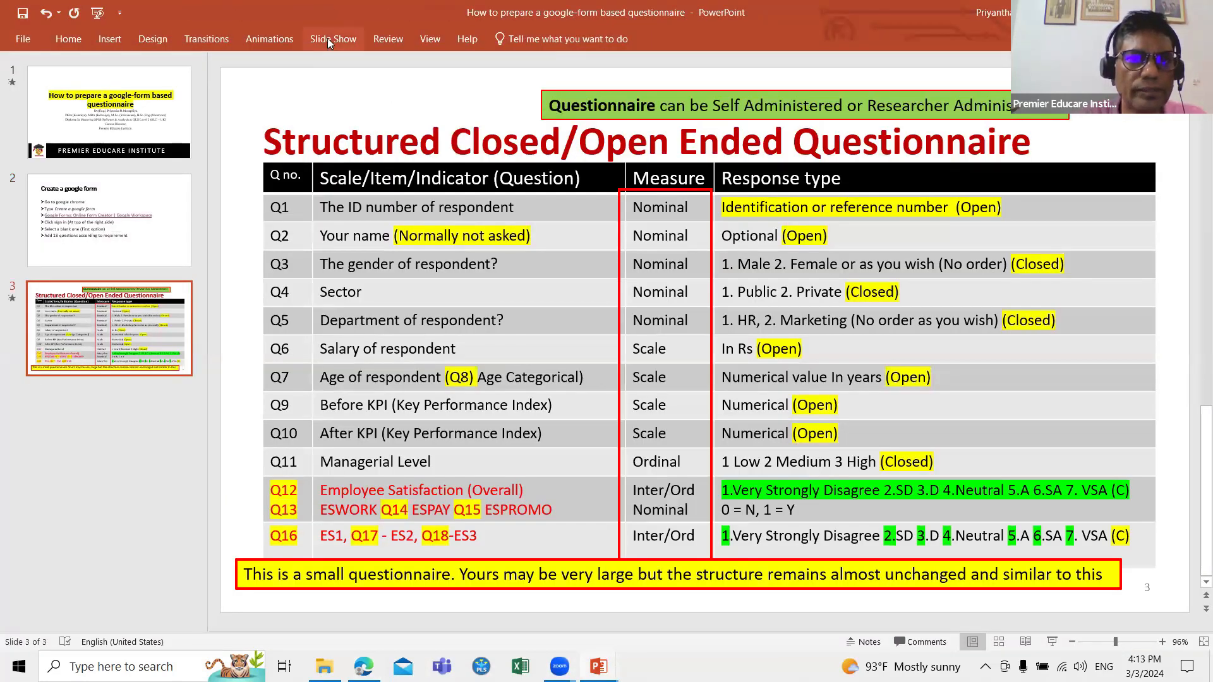
click(327, 38)
click(98, 106)
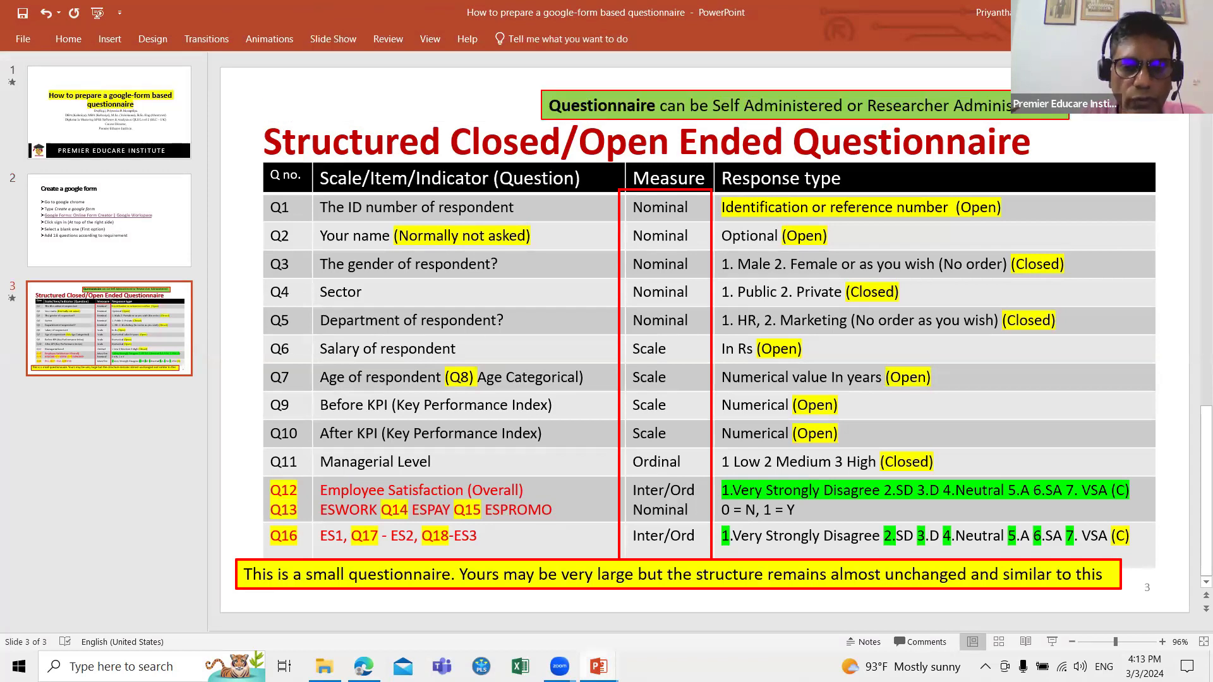
mouse_move(599, 667)
click(619, 623)
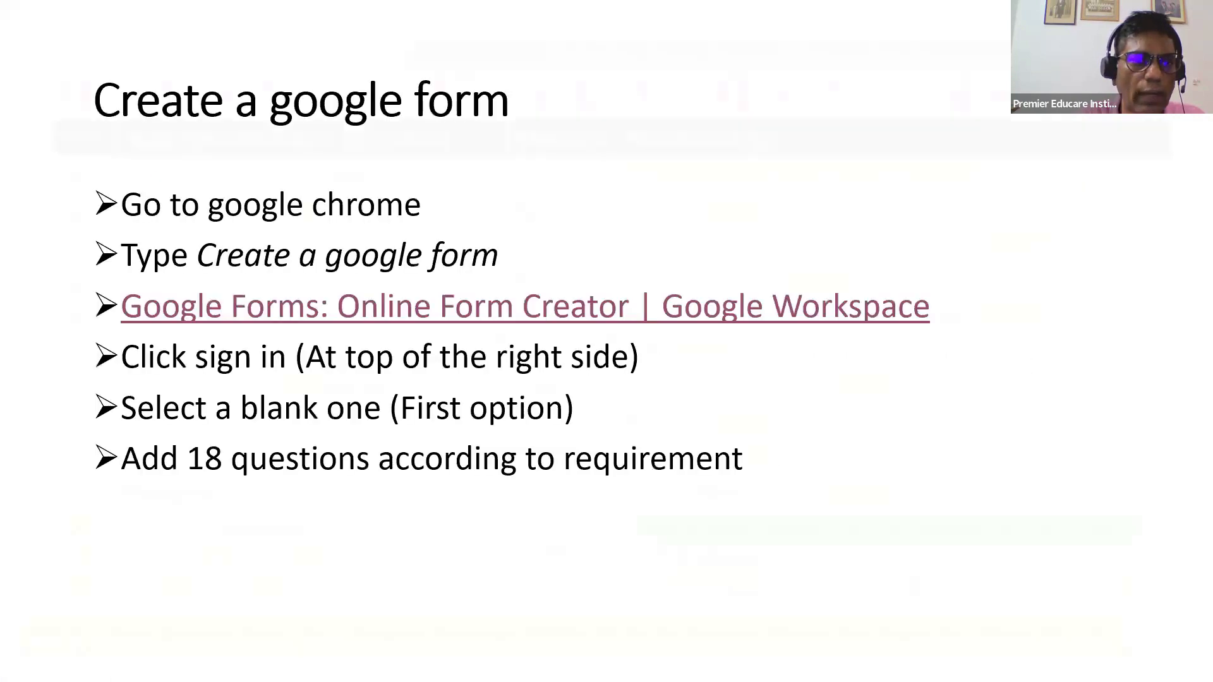
key(Right)
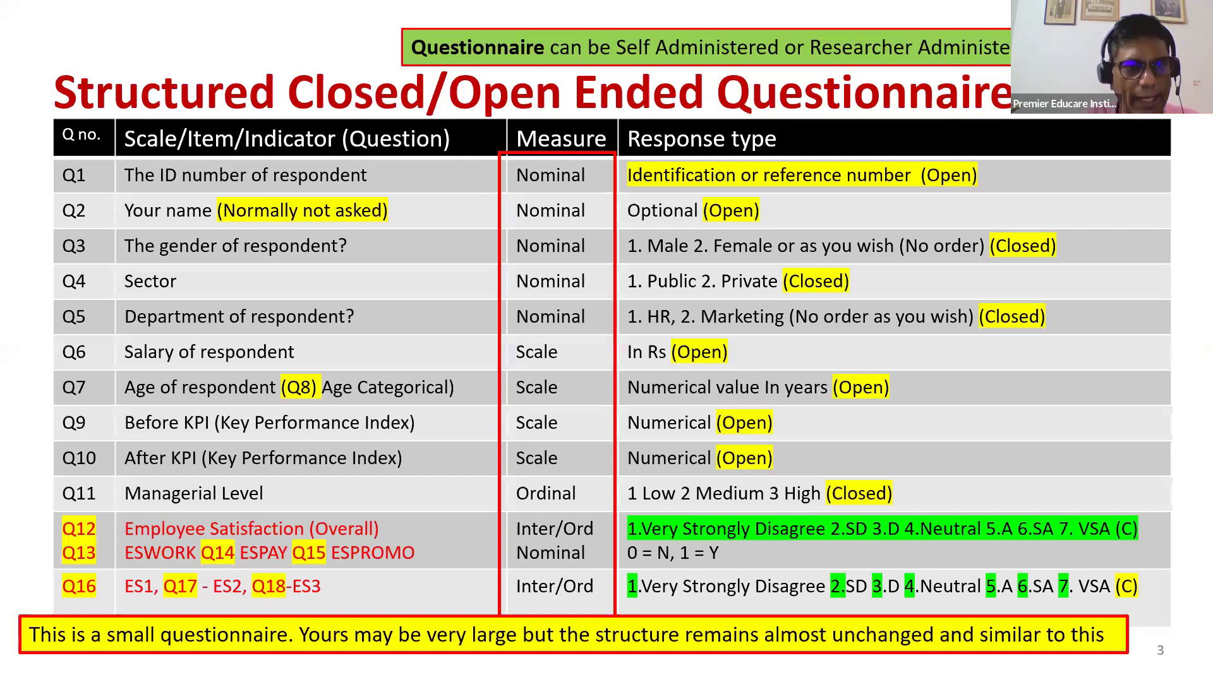
key(super)
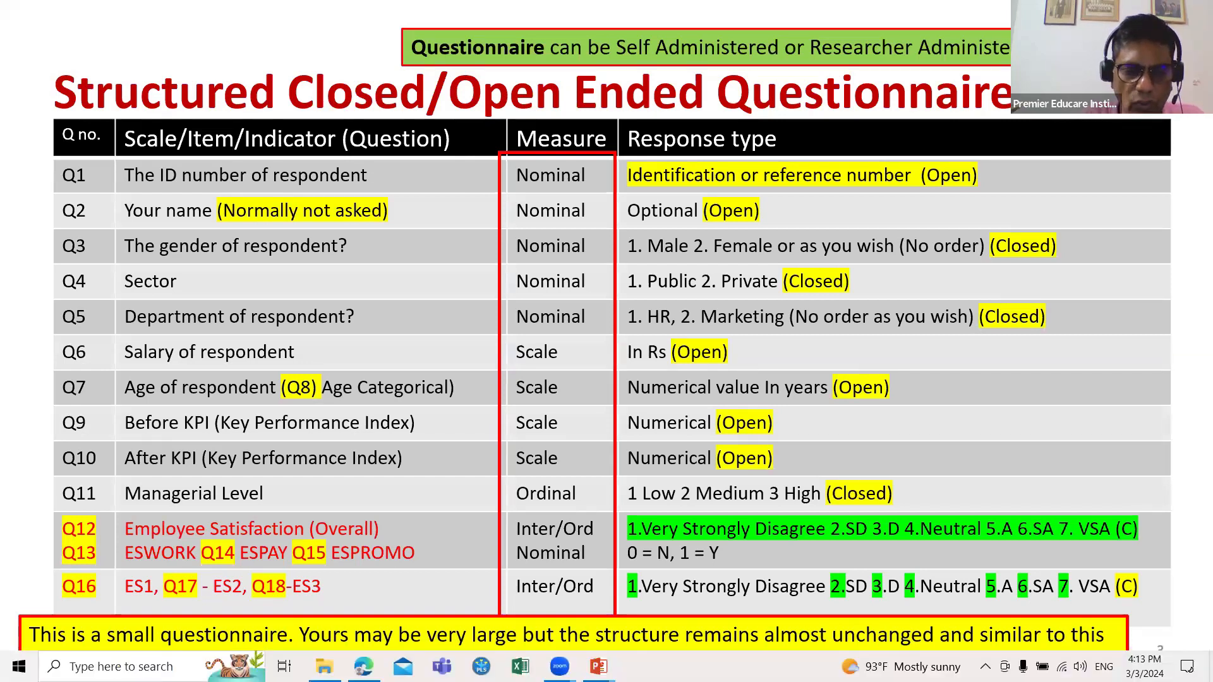
mouse_move(364, 664)
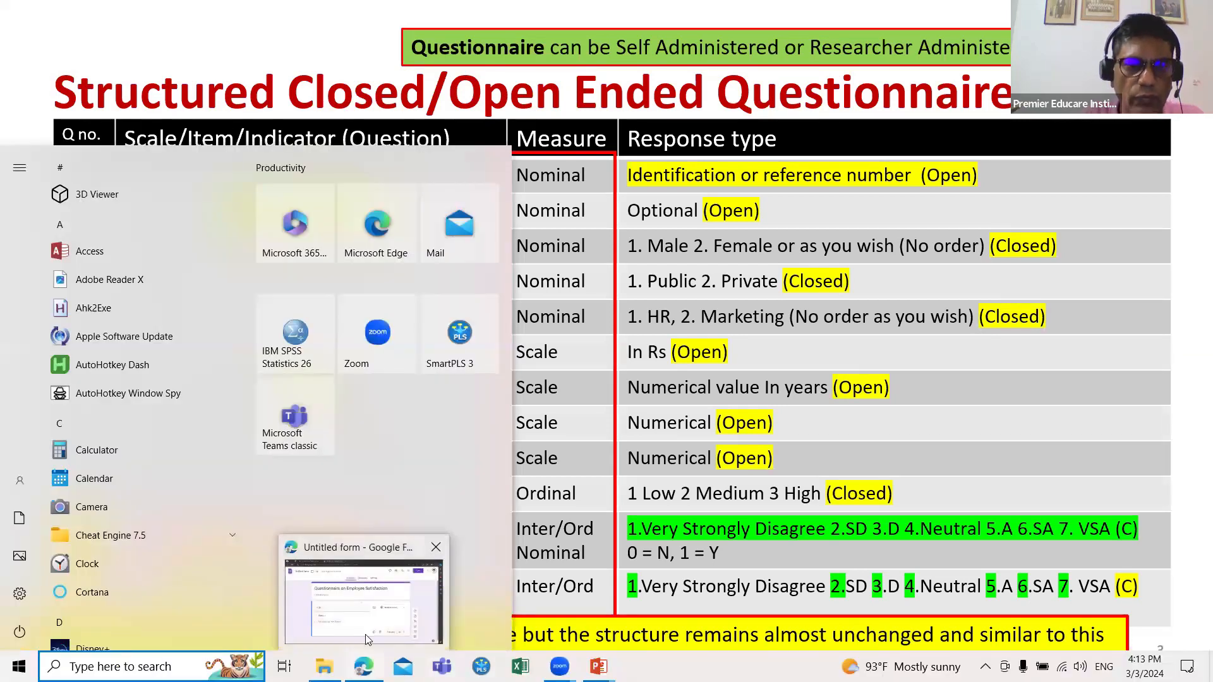
click(365, 634)
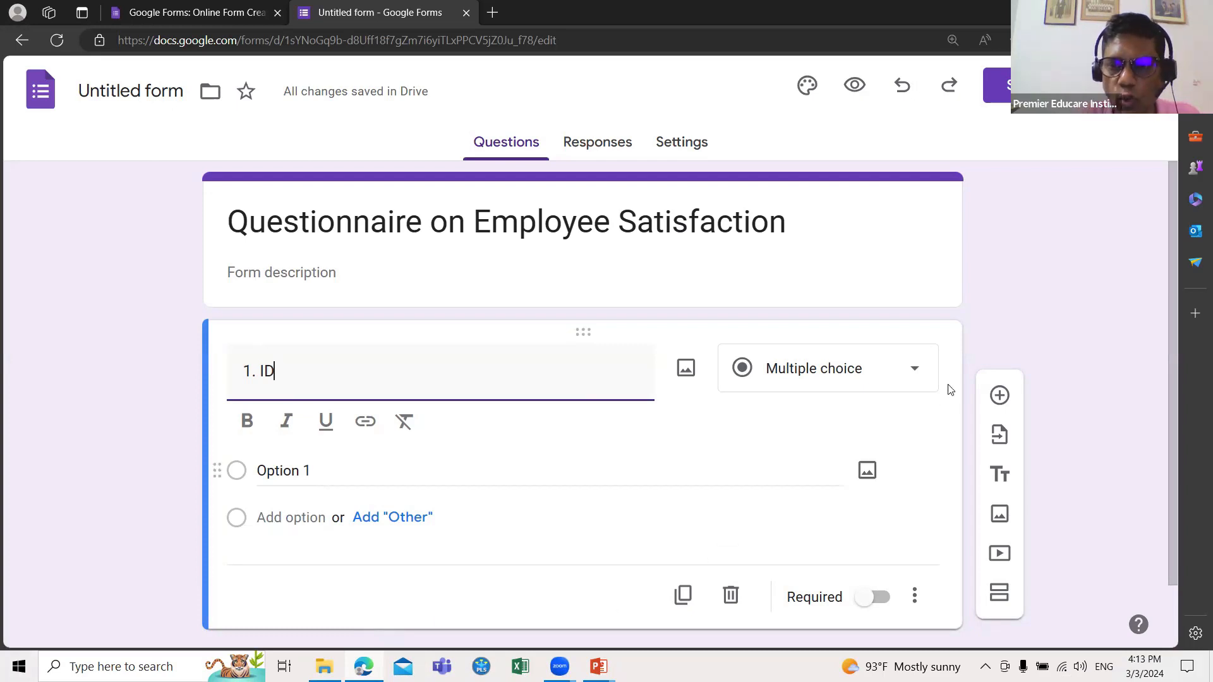
Step: Switch '1. ID' to Short answer and add a new question below it
click(911, 367)
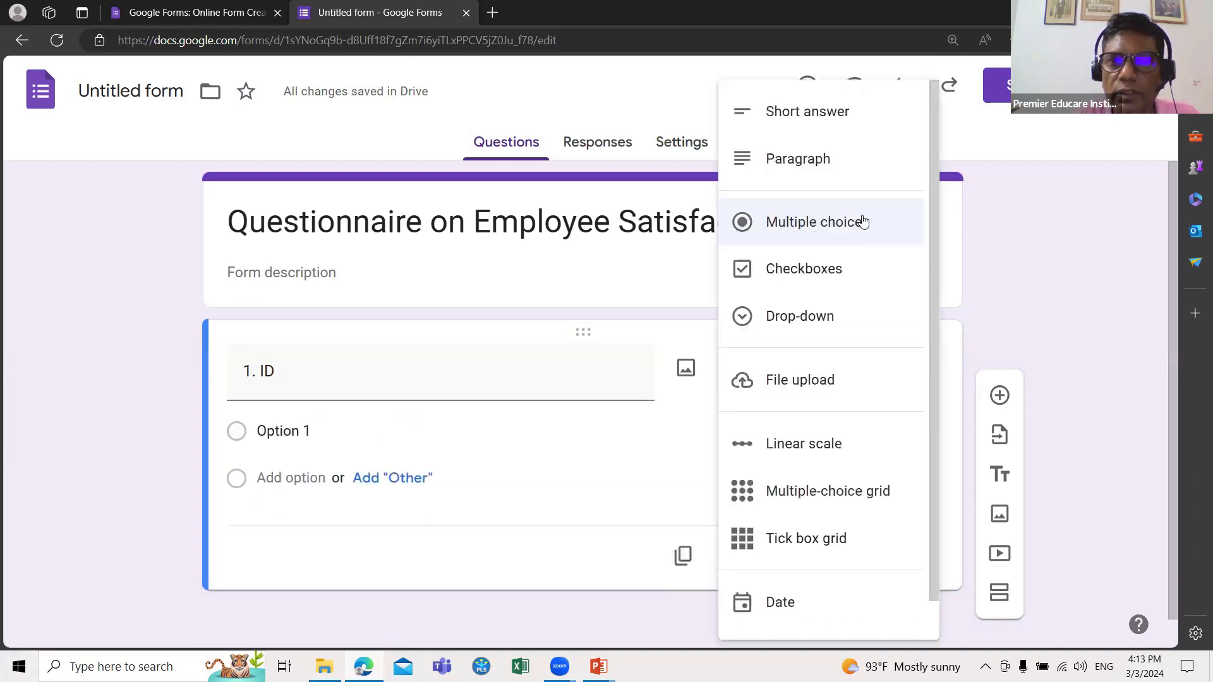
click(812, 111)
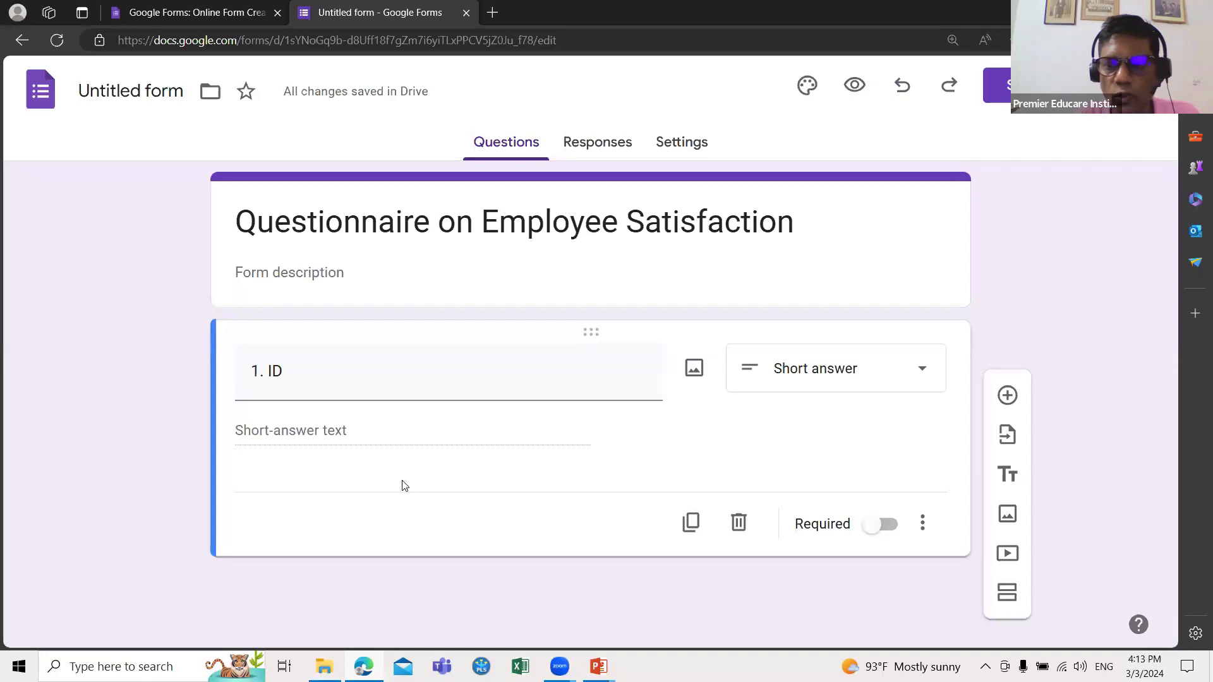
click(1008, 396)
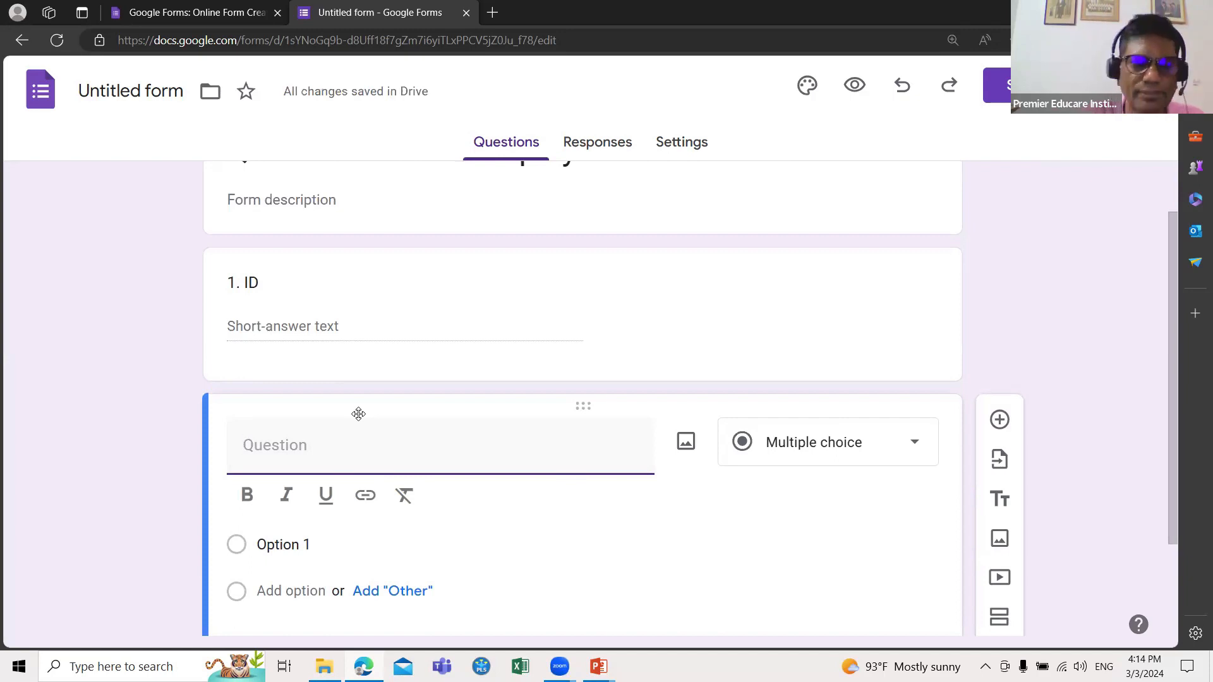
Step: Title the new question '2. Your name'
text(2.)
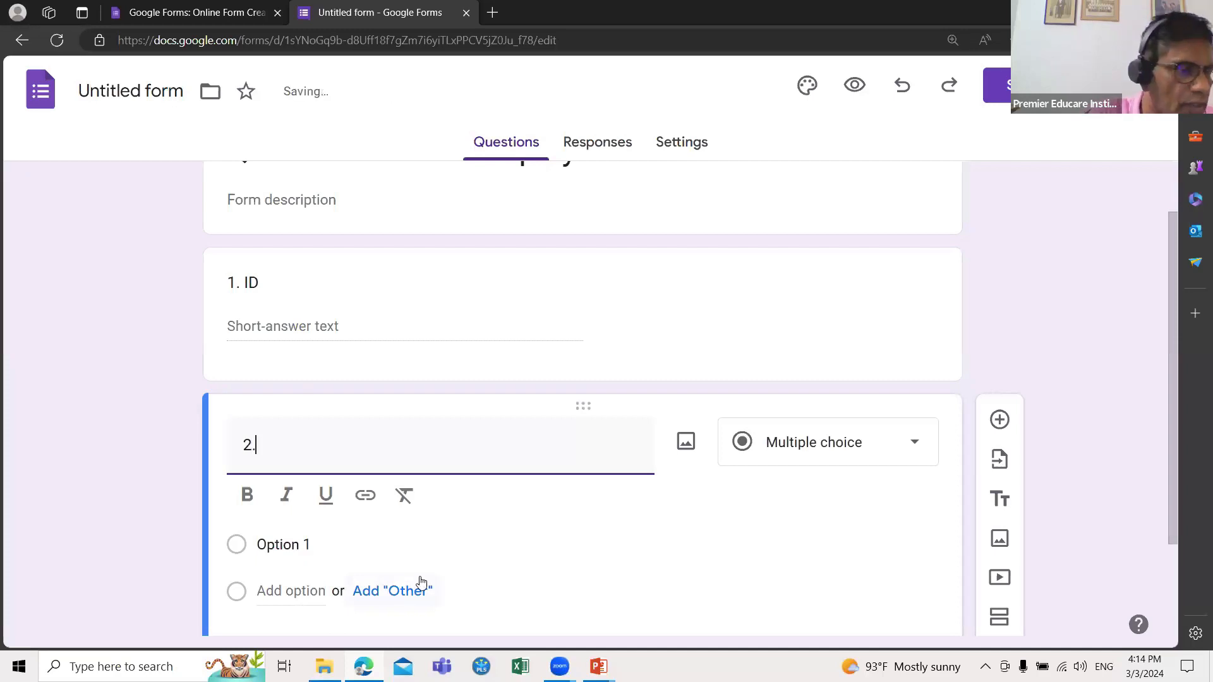
text( Your name)
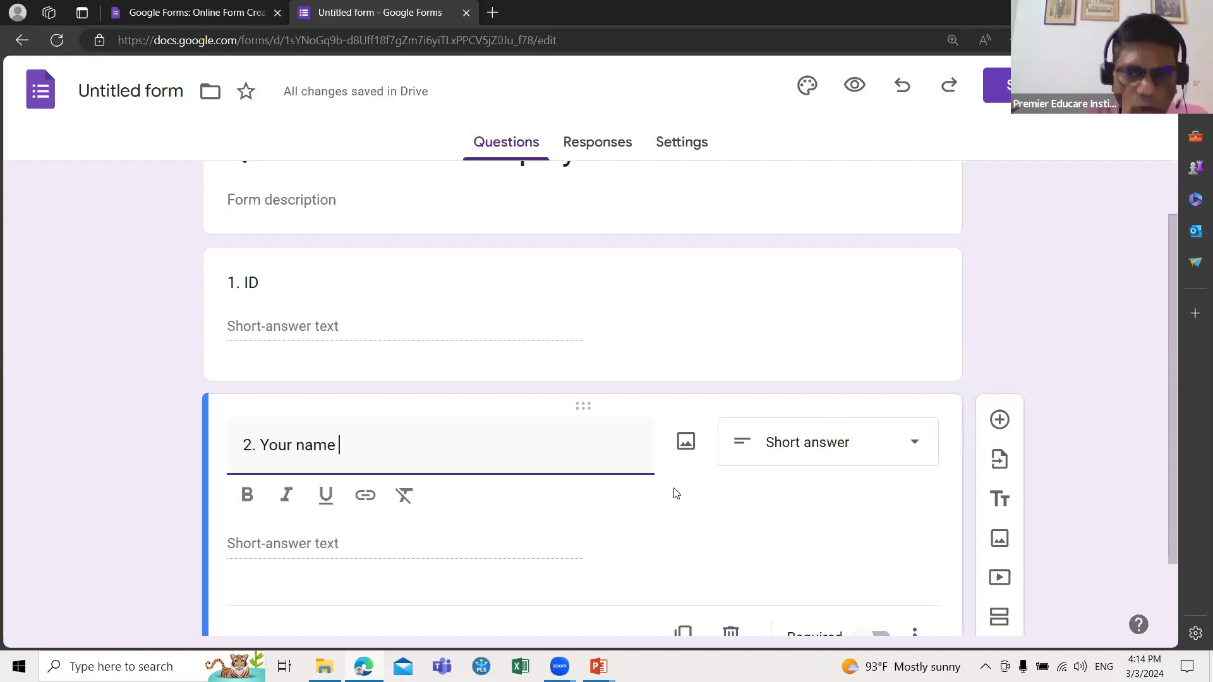
scroll(783, 511, down, 1)
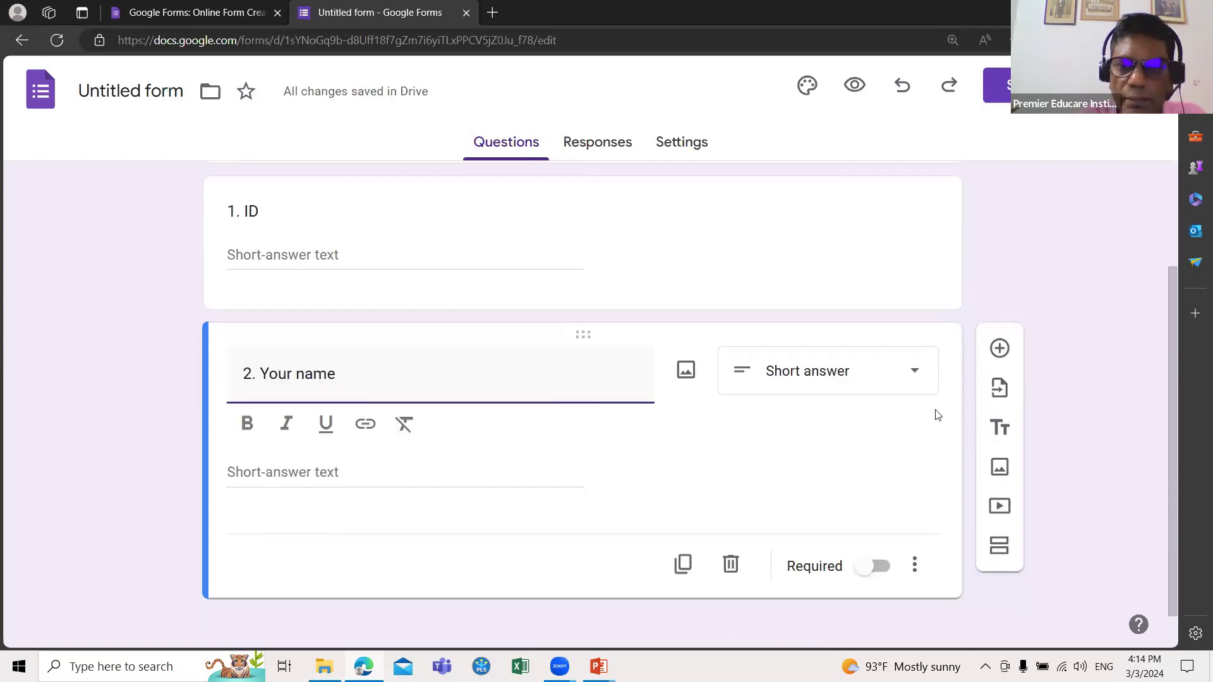
Step: Add a third question titled '3. Gender', keeping it Multiple choice
click(999, 351)
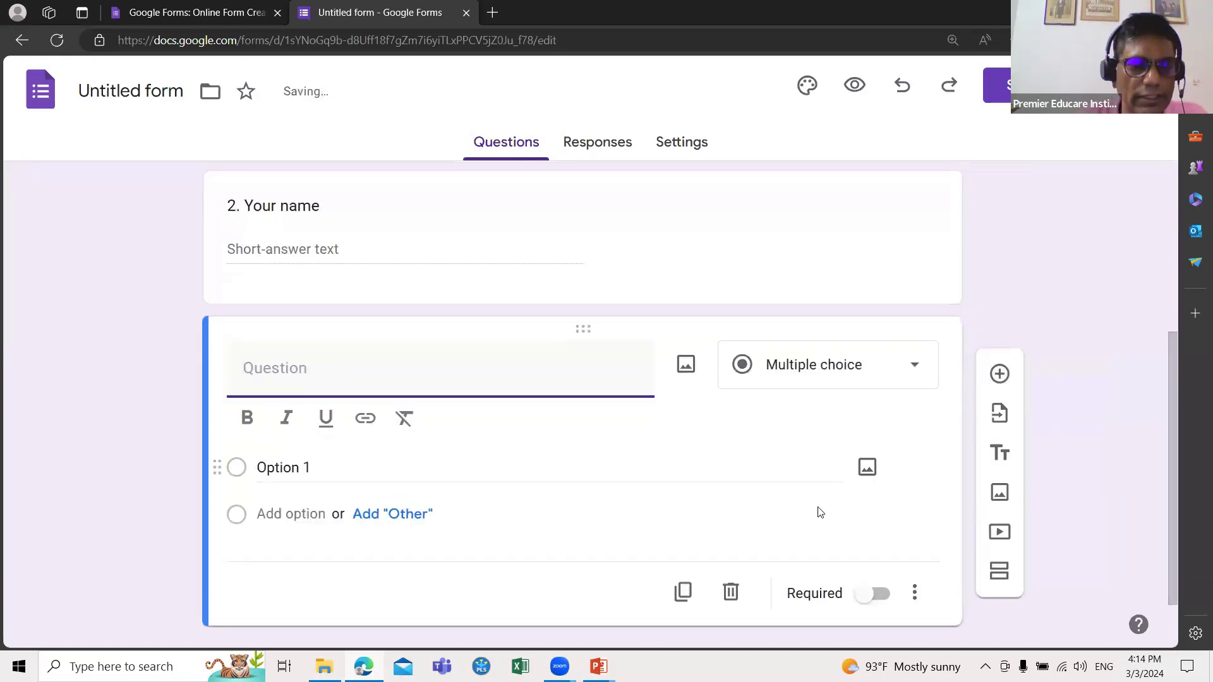
text(3.)
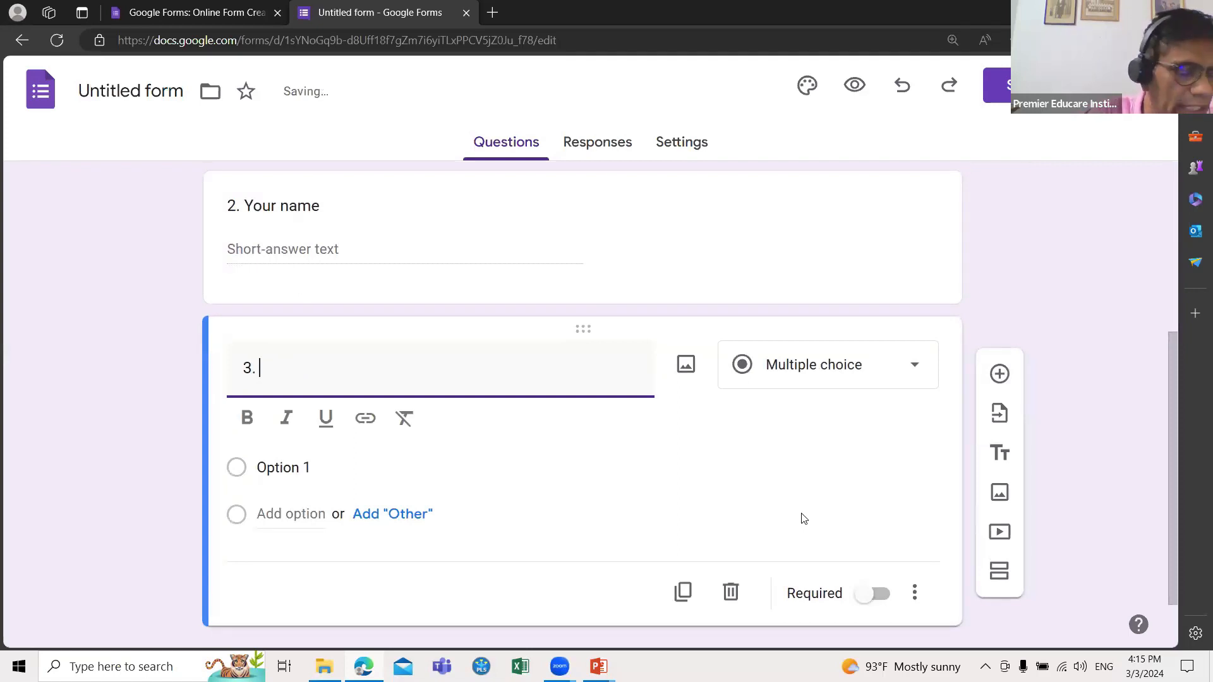
text( Gen)
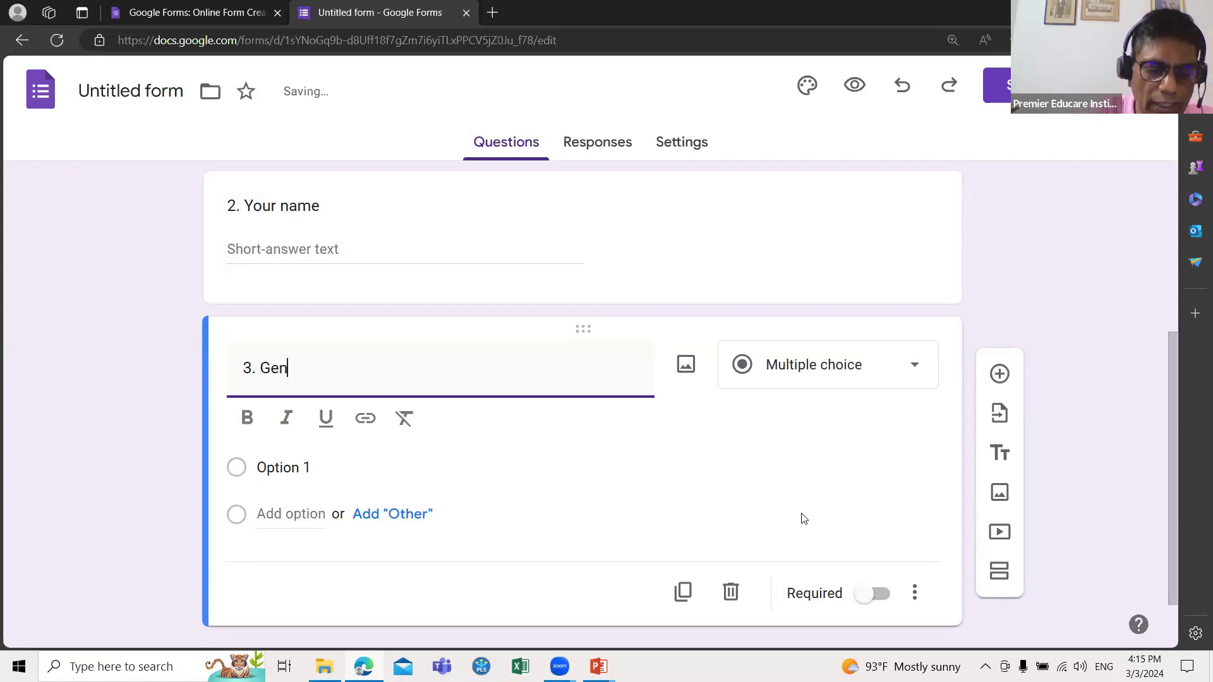
text(der)
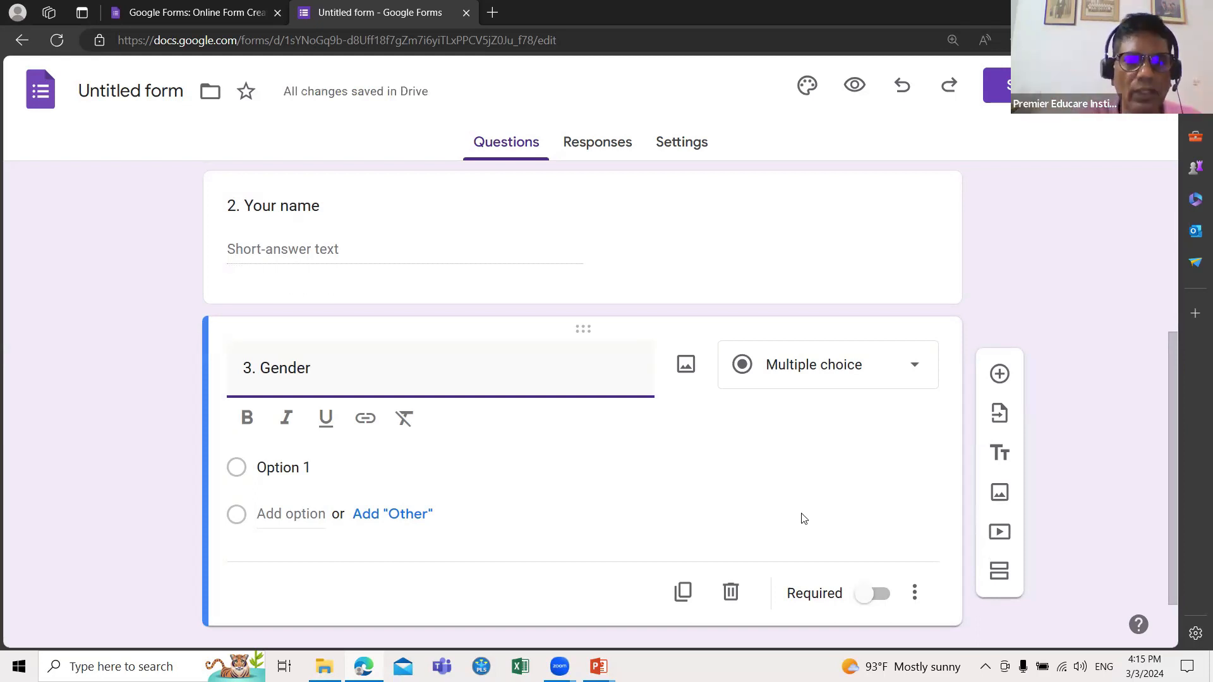
click(912, 368)
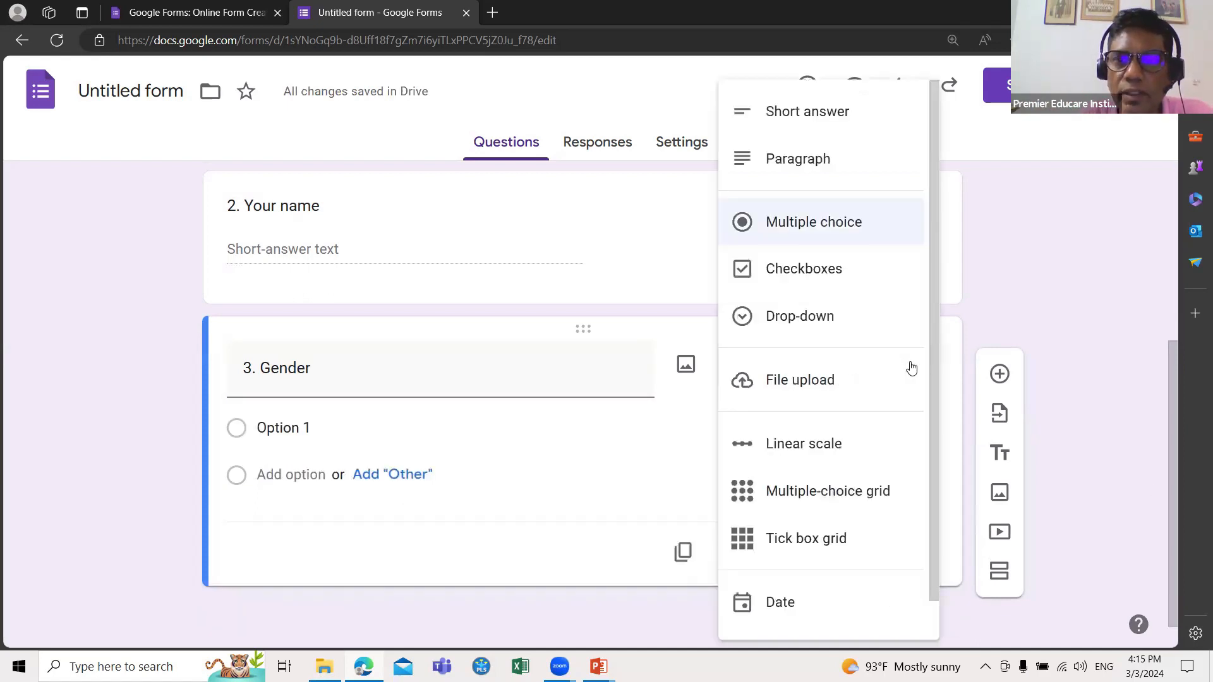
click(833, 227)
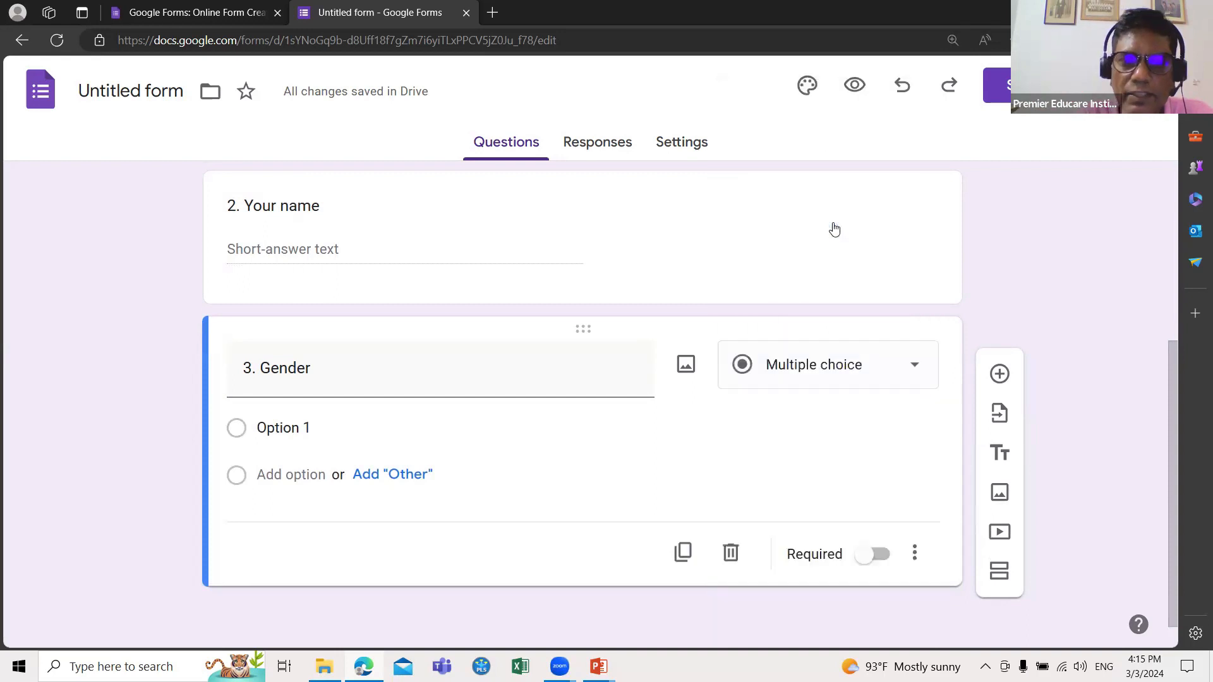
Step: Enter the Gender answers '1. Male', '.2. Female' and '3. Not willing to say'
click(304, 433)
text(1.)
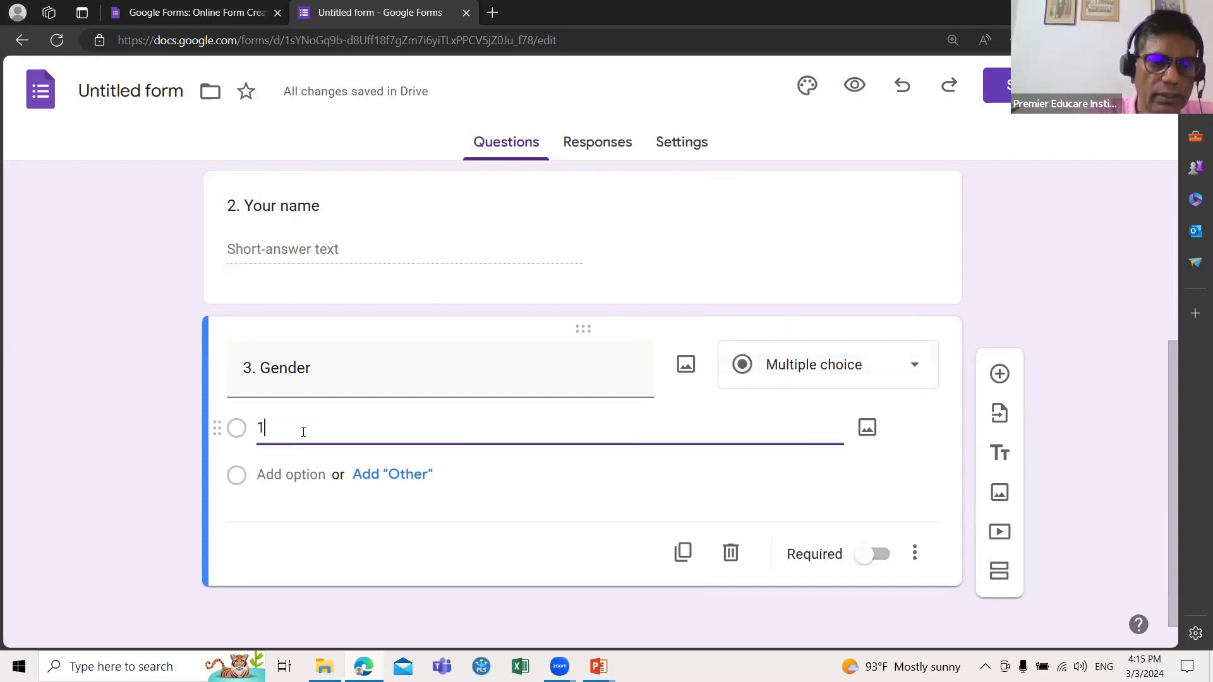
text( Male)
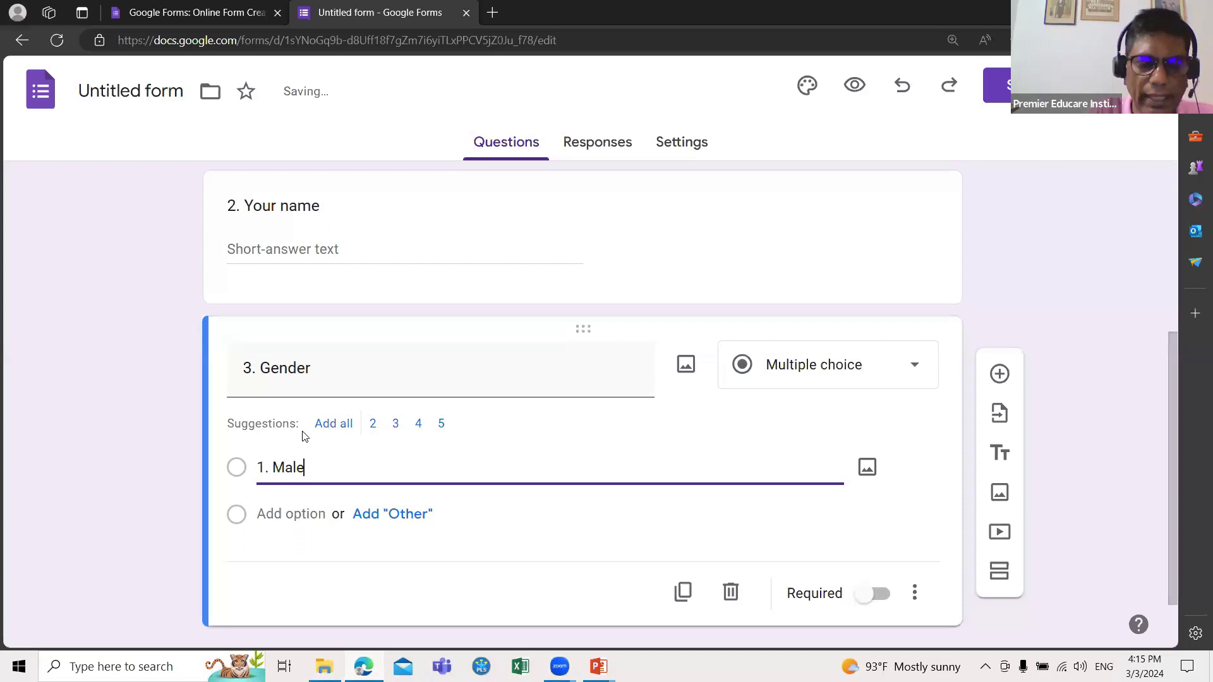
key(Return)
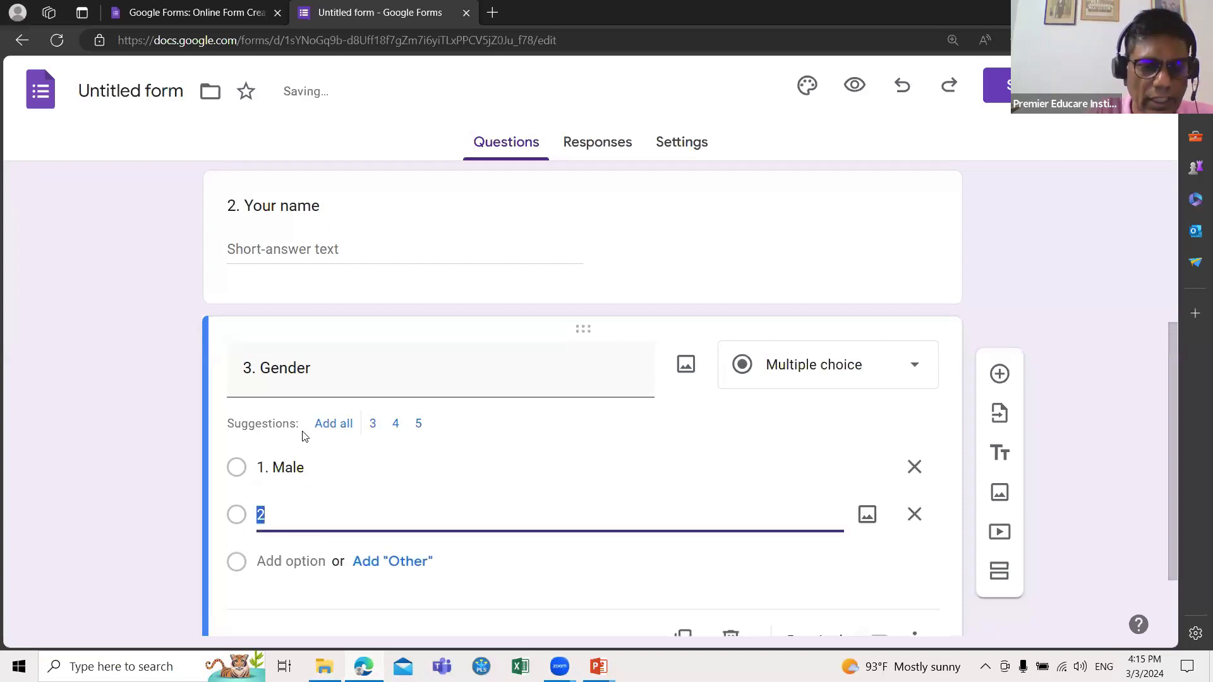
key(BackSpace)
text(.2. Female)
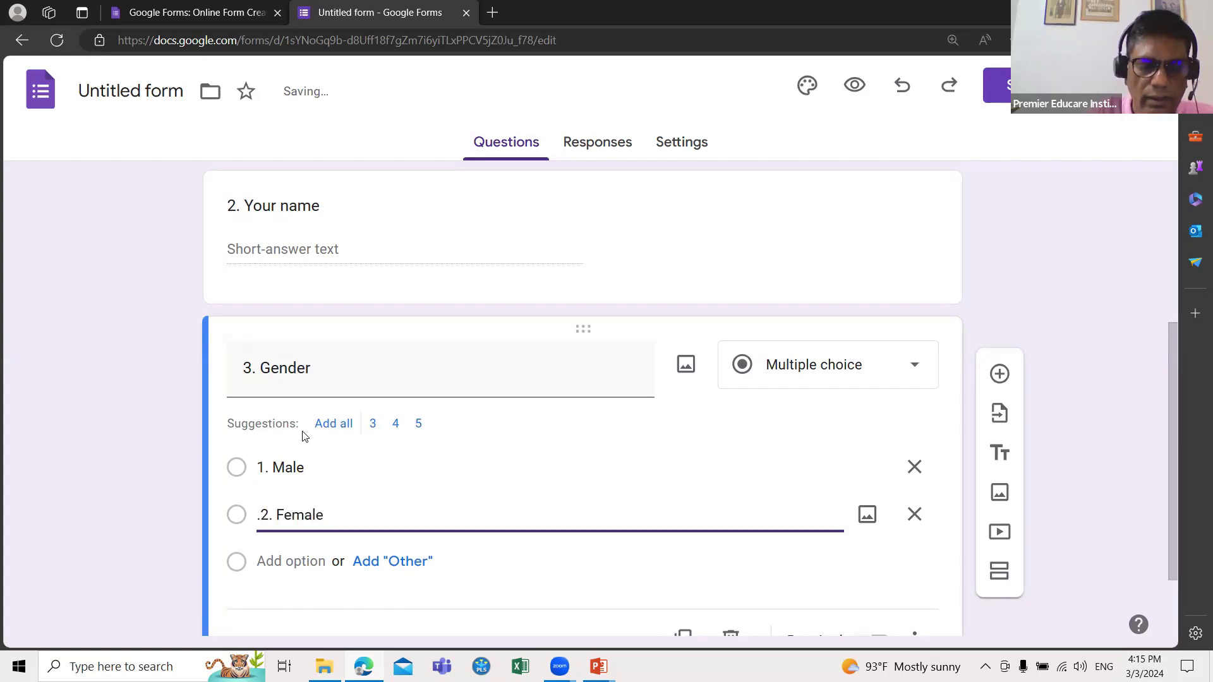
key(Return)
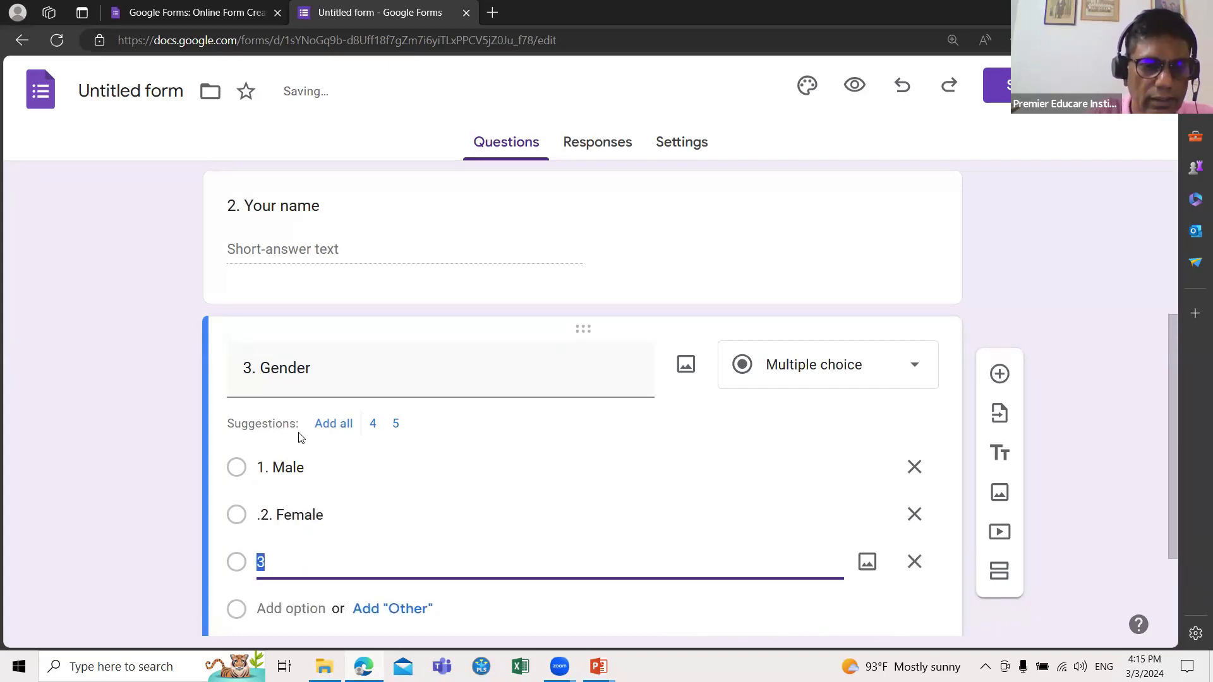
click(266, 562)
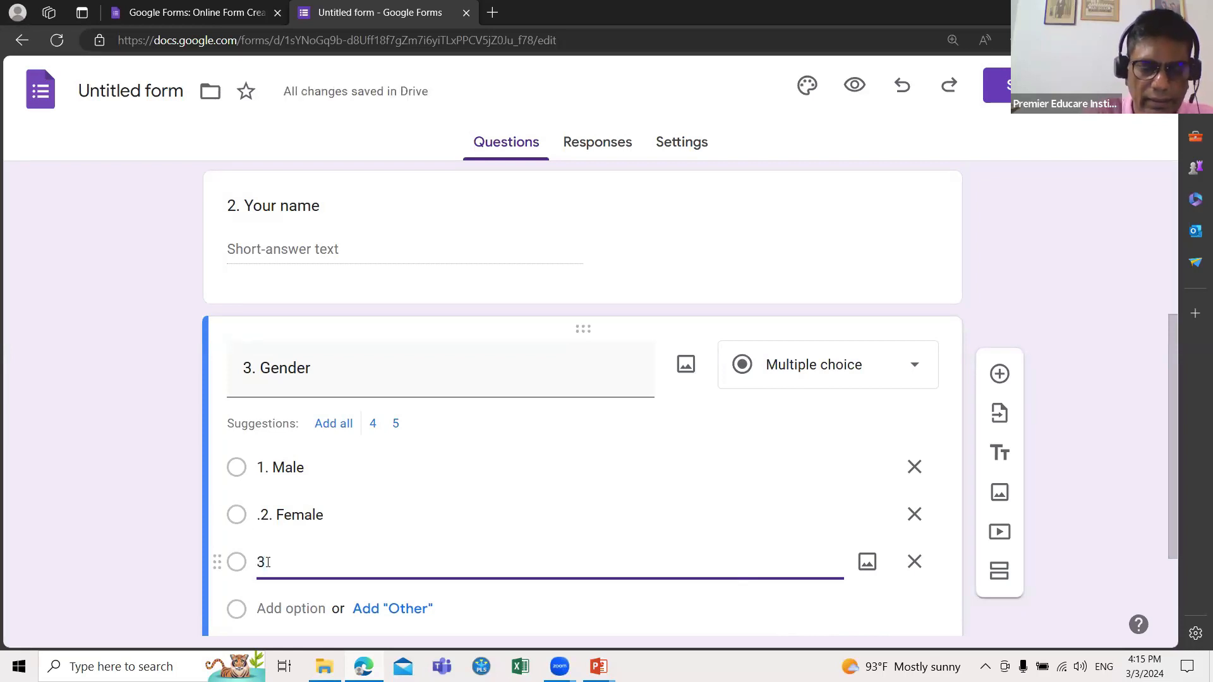
text(. Not )
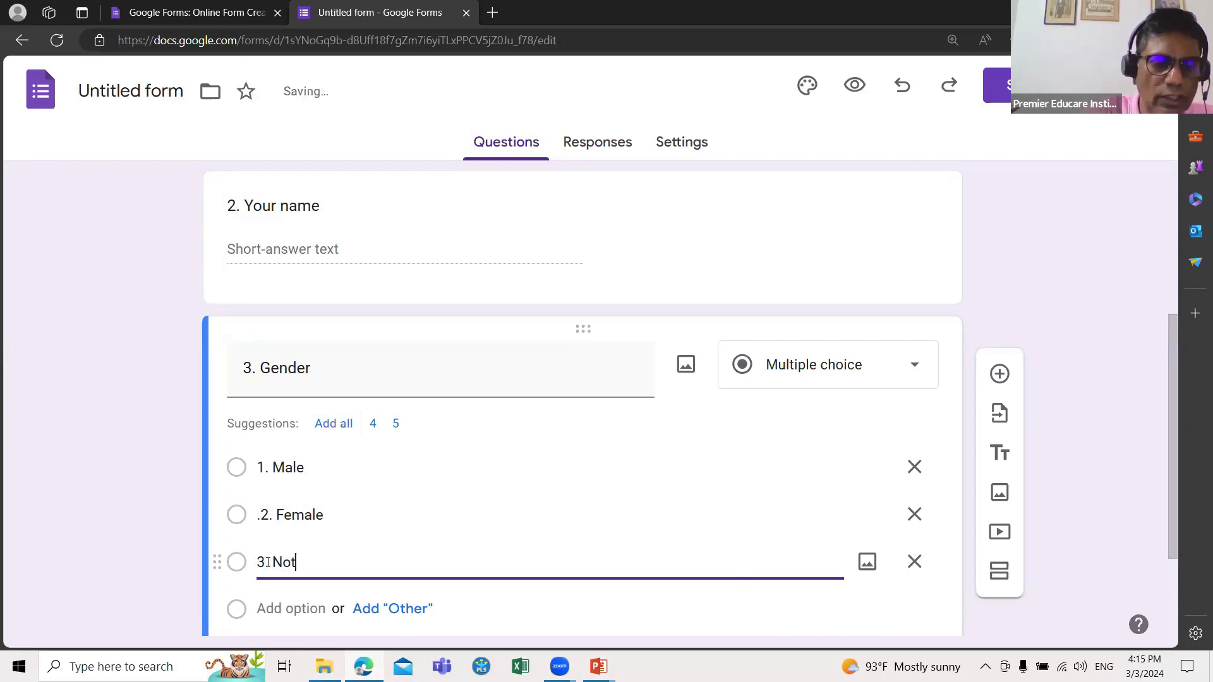
text(willing)
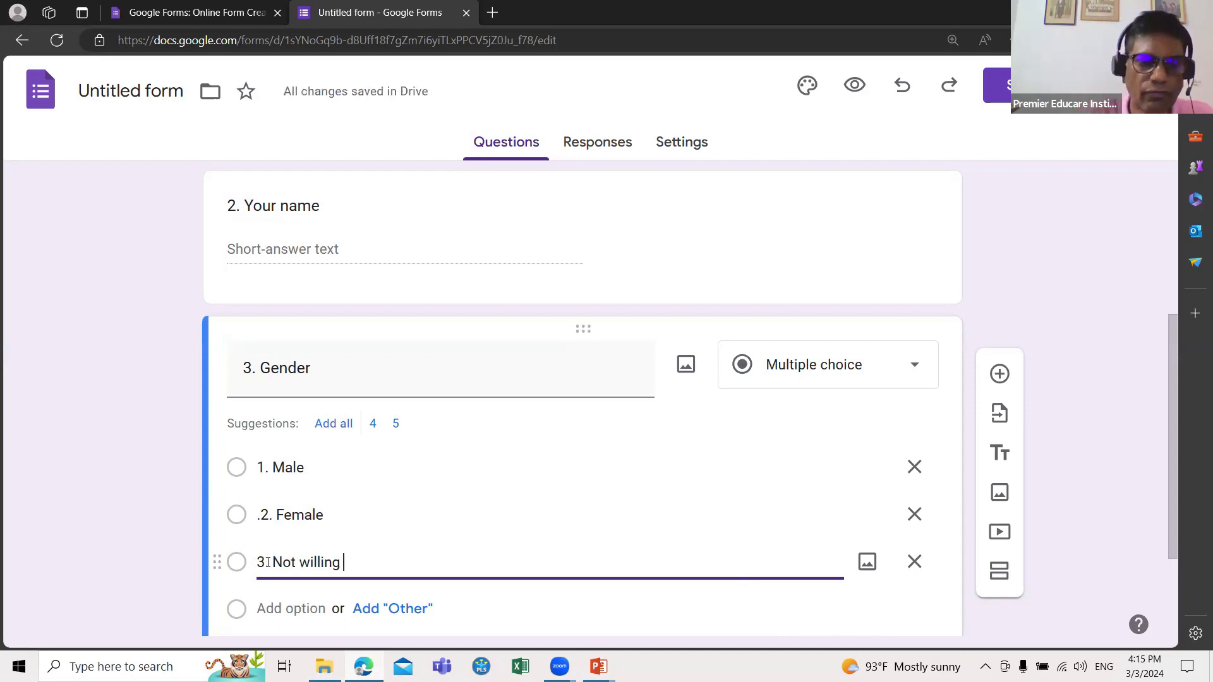
text(to say)
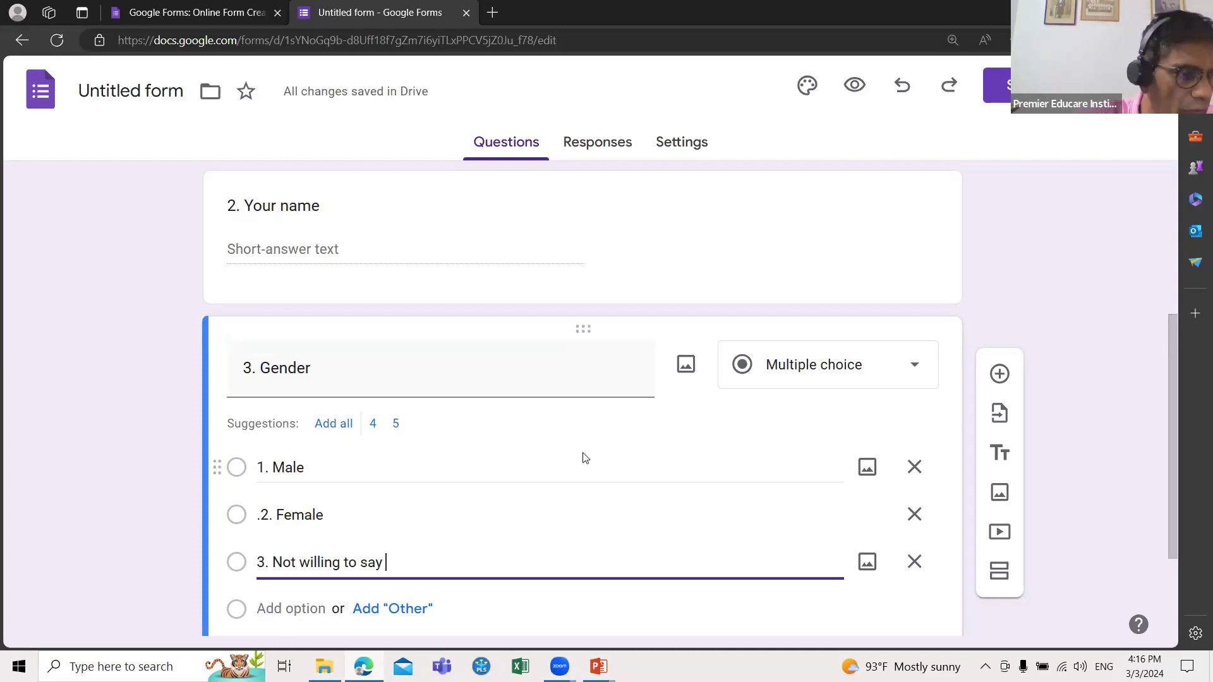
Step: Add question '4. Sector' with multiple-choice answers '1. Public' and '2. Private'
click(1000, 376)
text(4. )
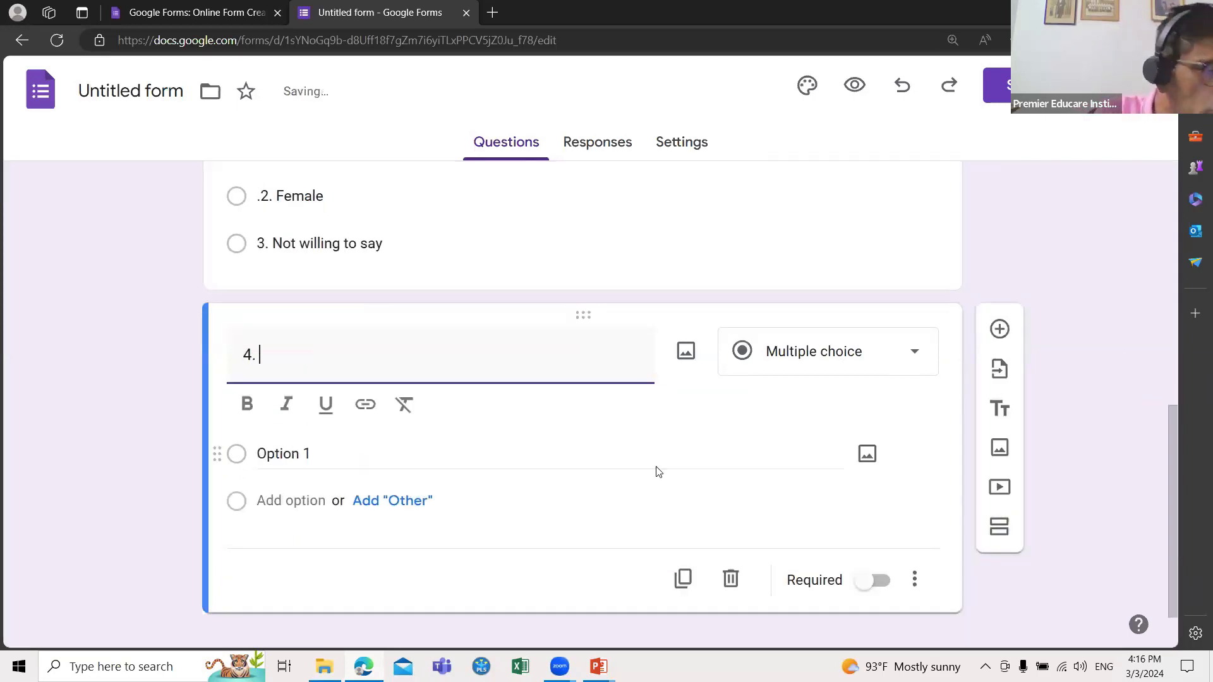
text(S)
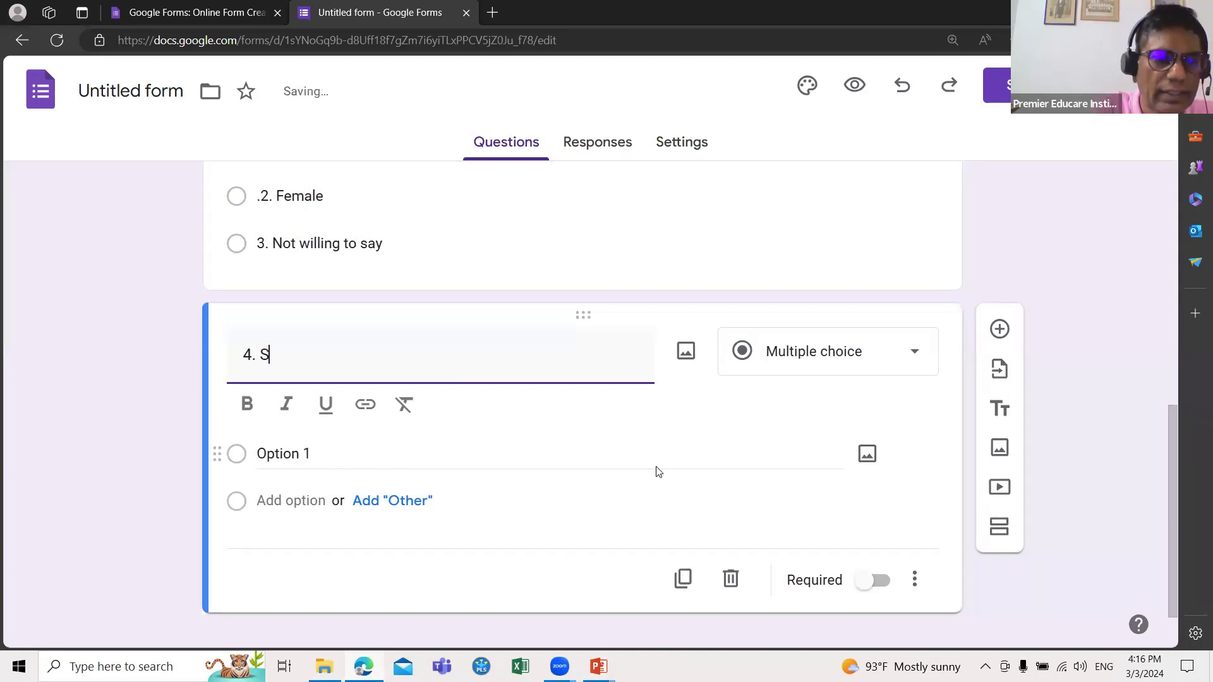
text(ector)
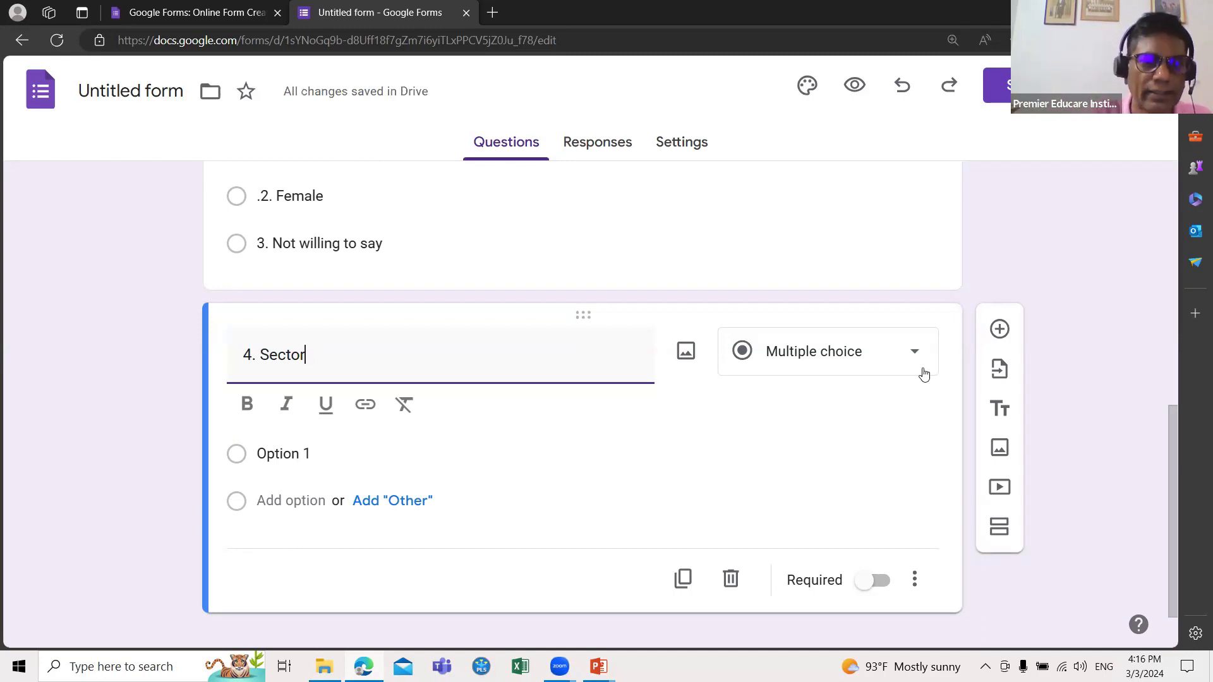
click(295, 454)
text(1)
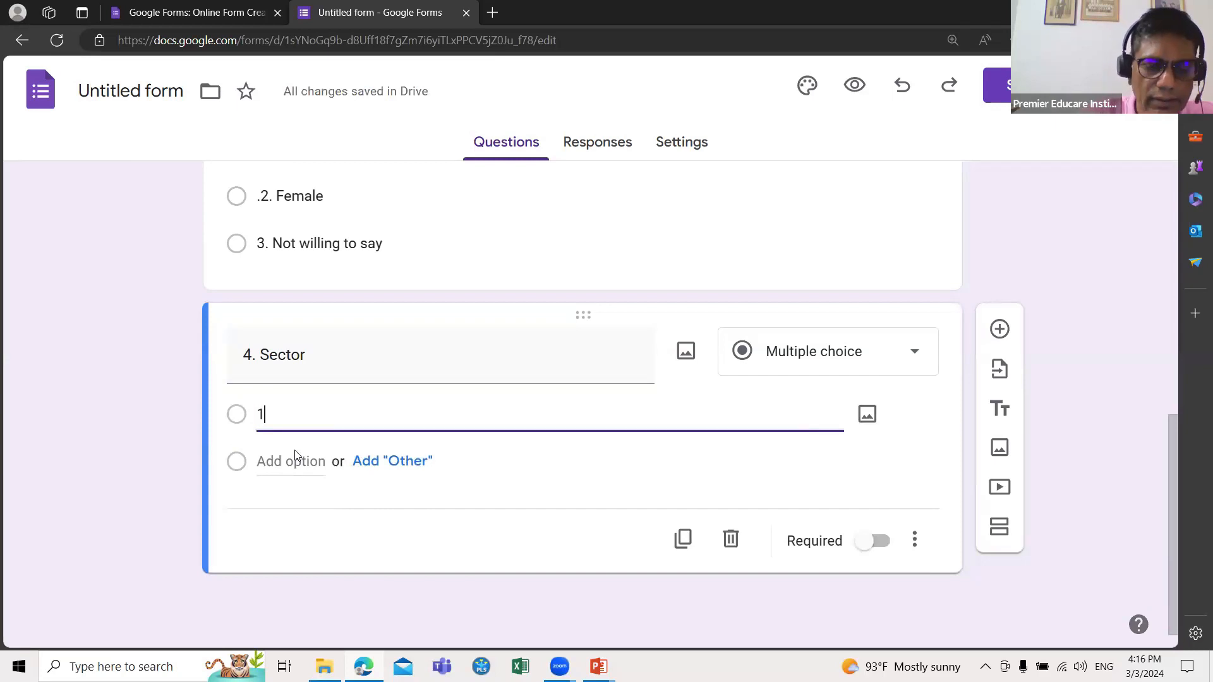
text(. P)
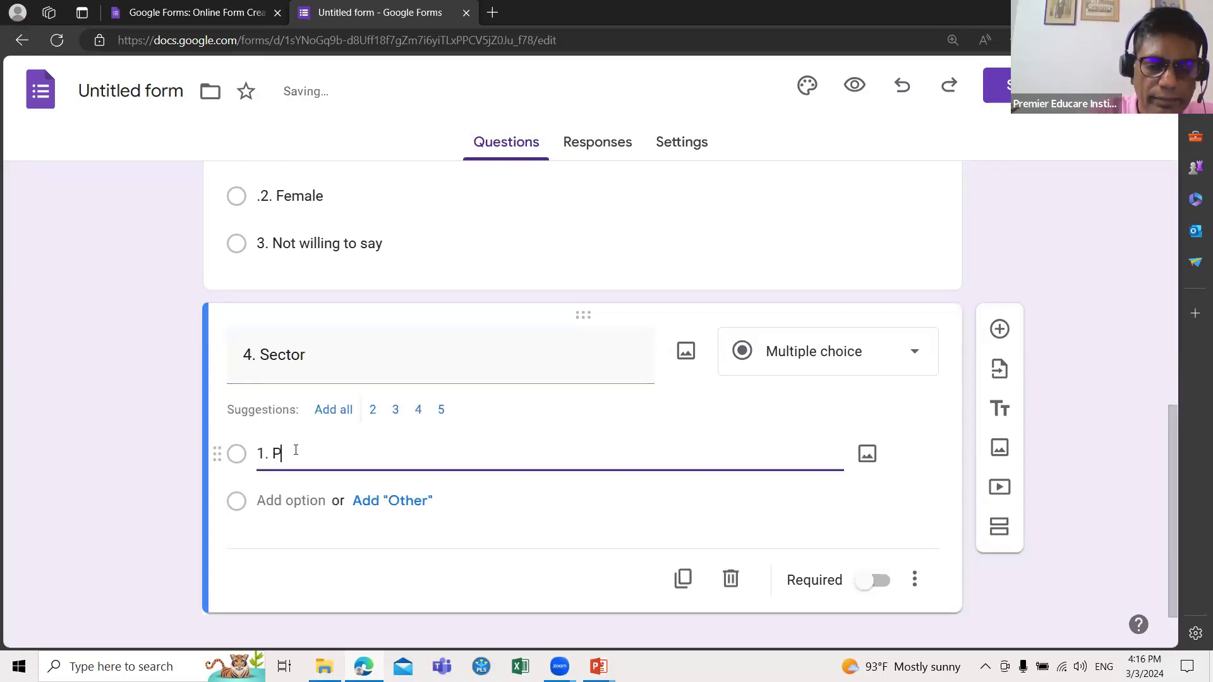
text(ublic)
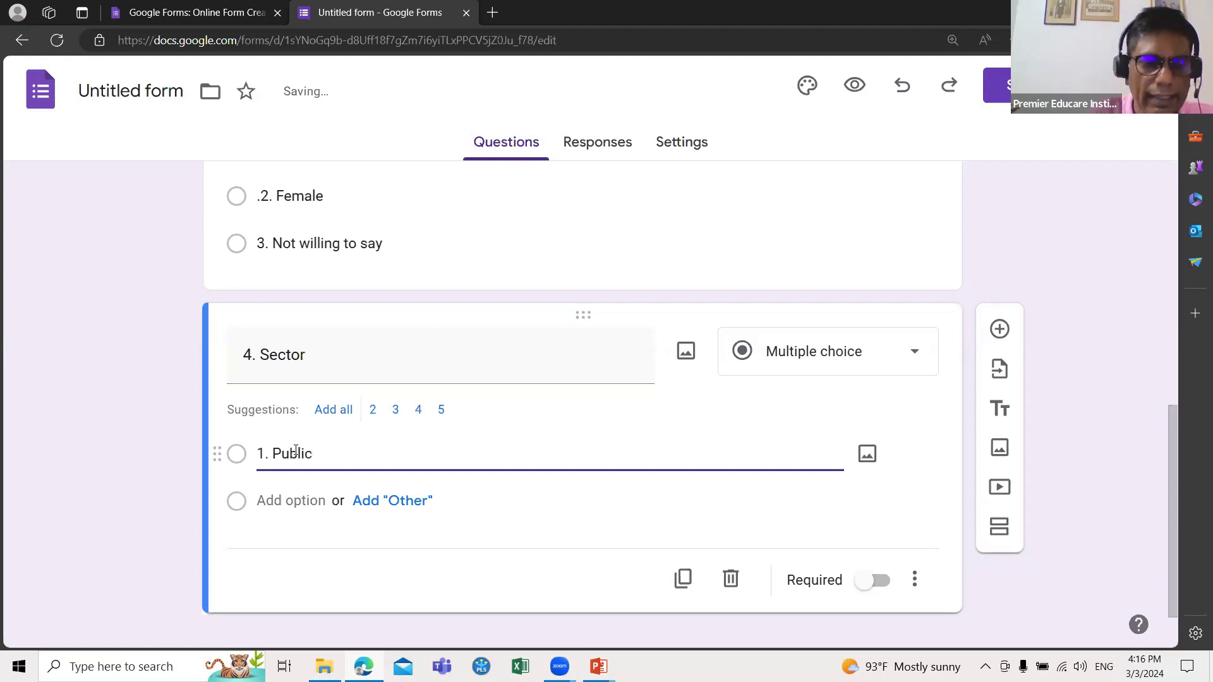
key(Return)
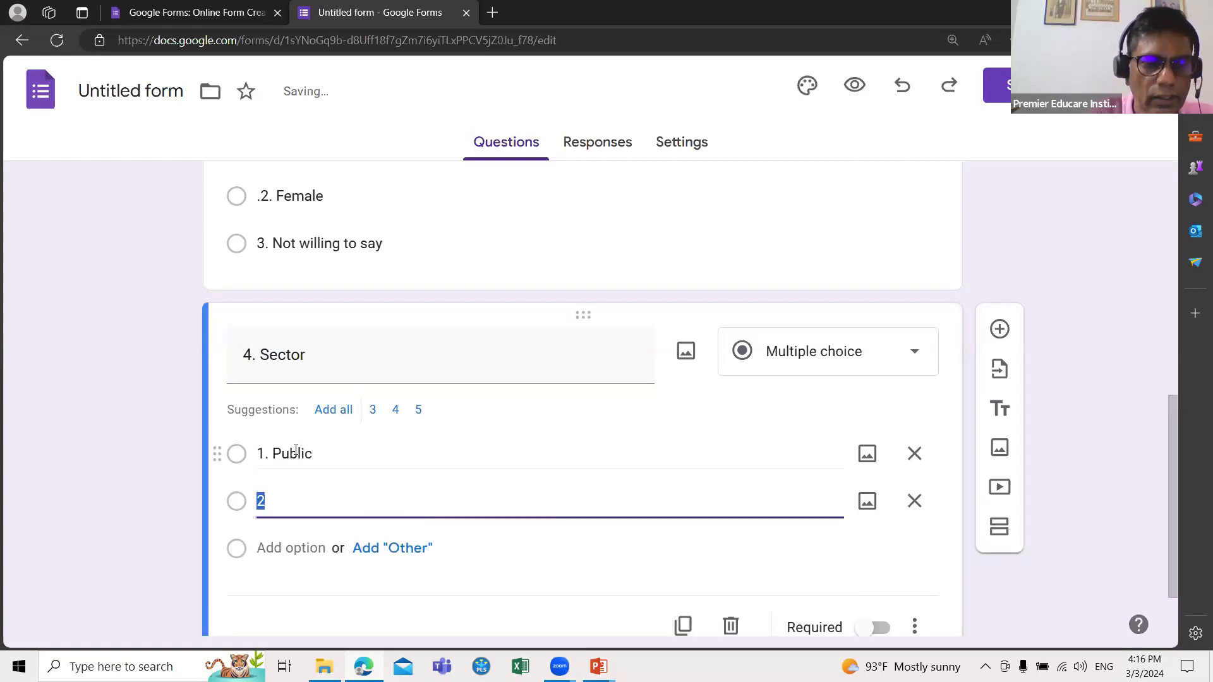
click(267, 506)
text(. P)
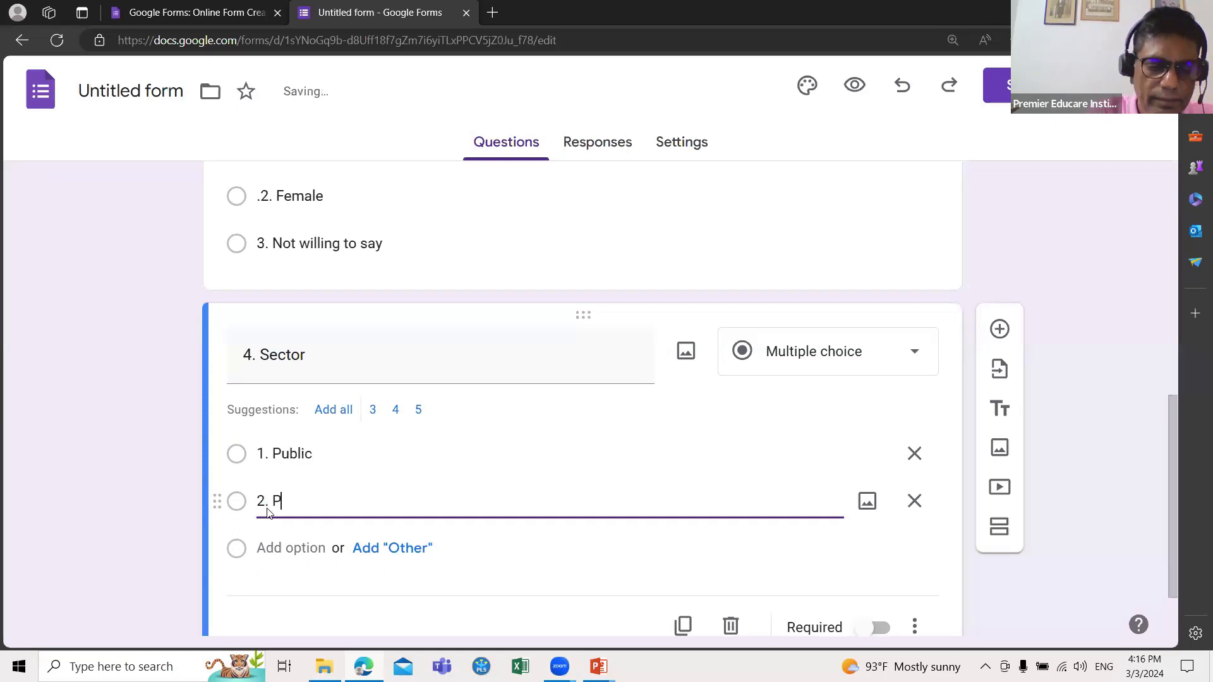
text(rivate)
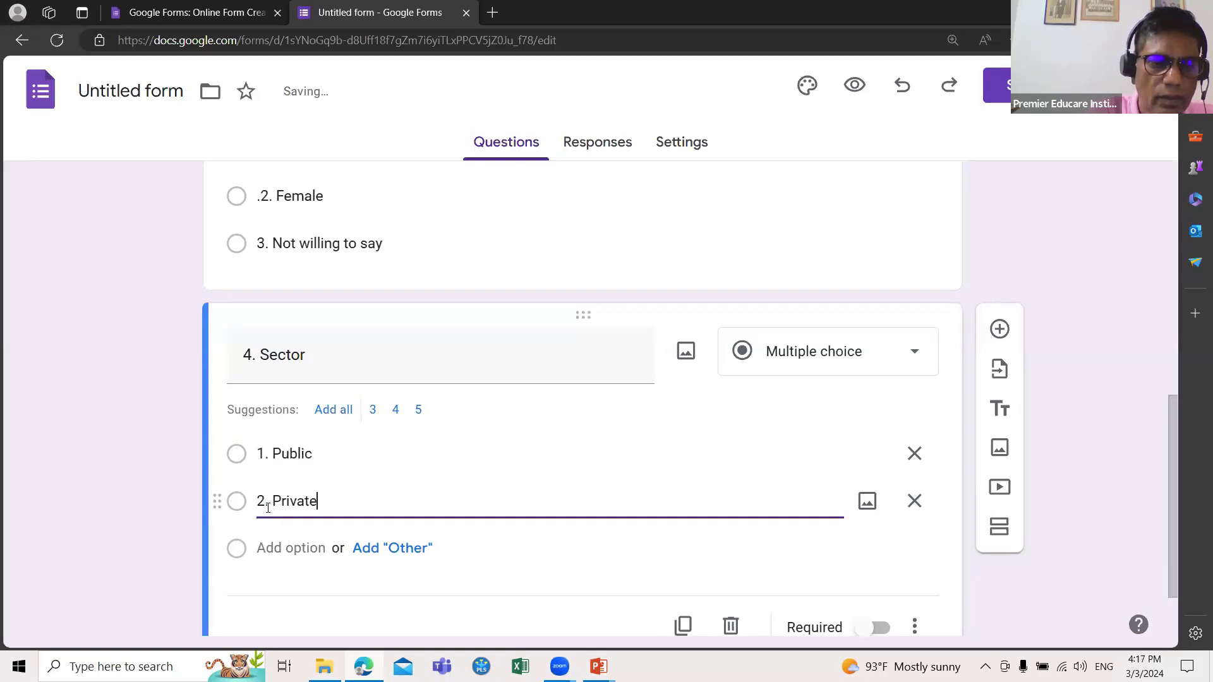
scroll(284, 453, up, 1)
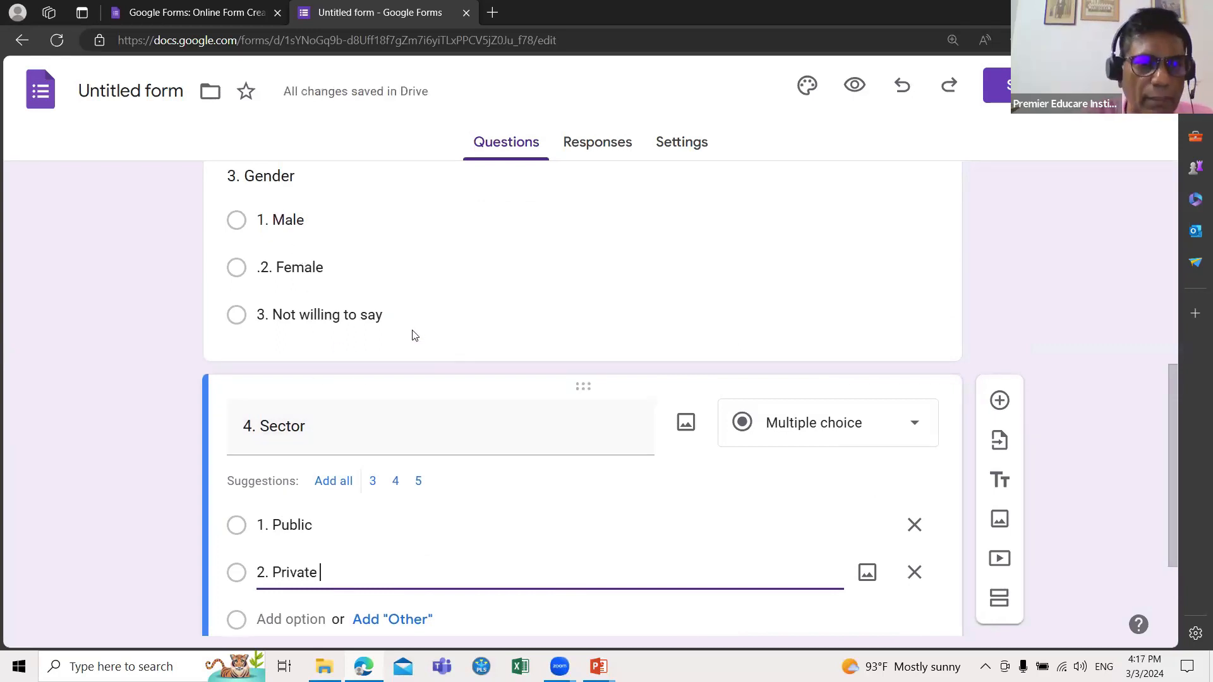
scroll(364, 451, down, 1)
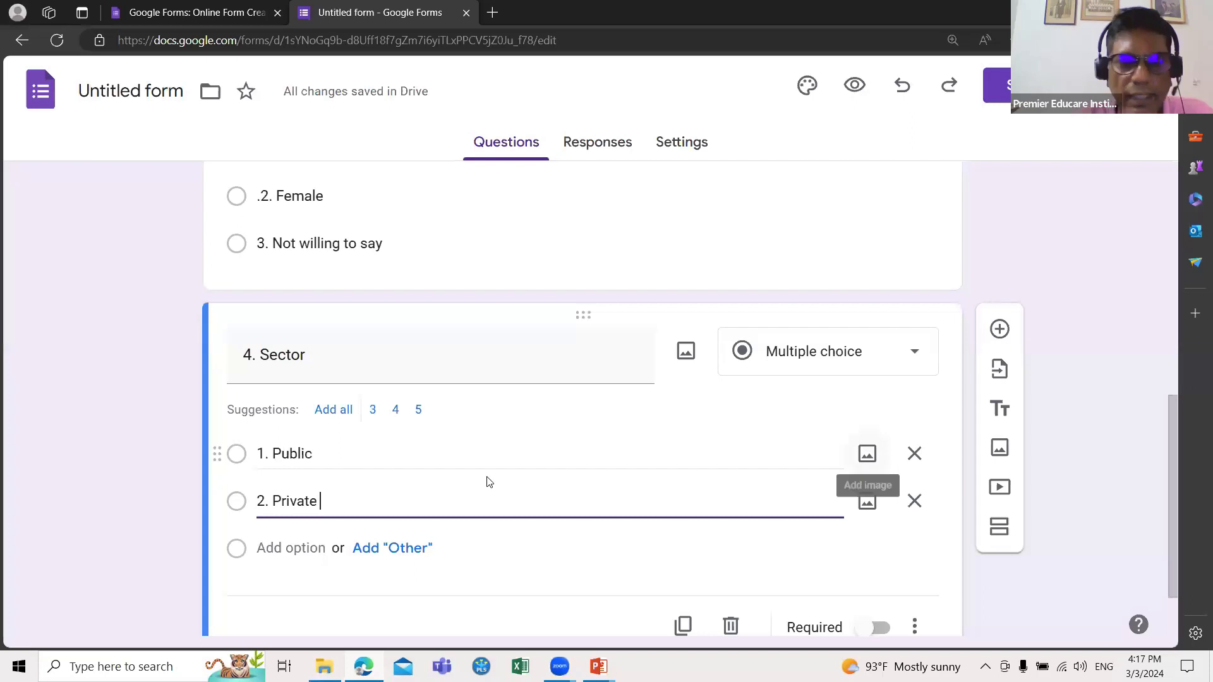
scroll(447, 478, up, 8)
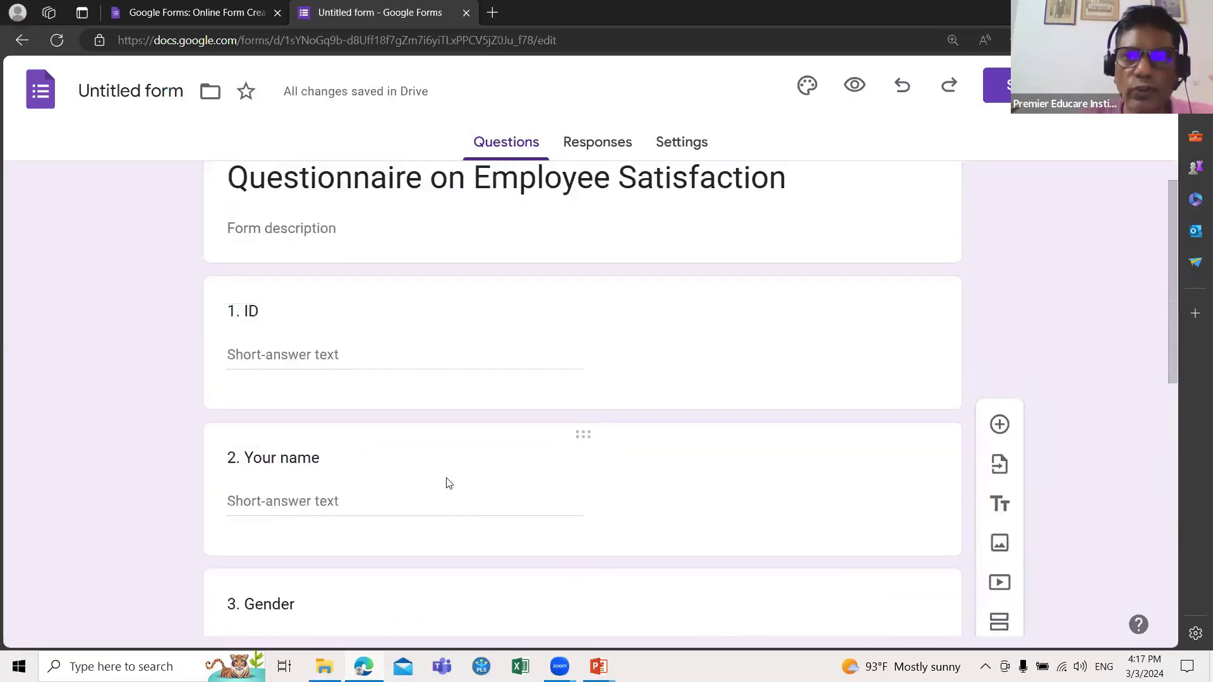
Step: Preview the form and fill in a test ID and the respondent's name
click(852, 87)
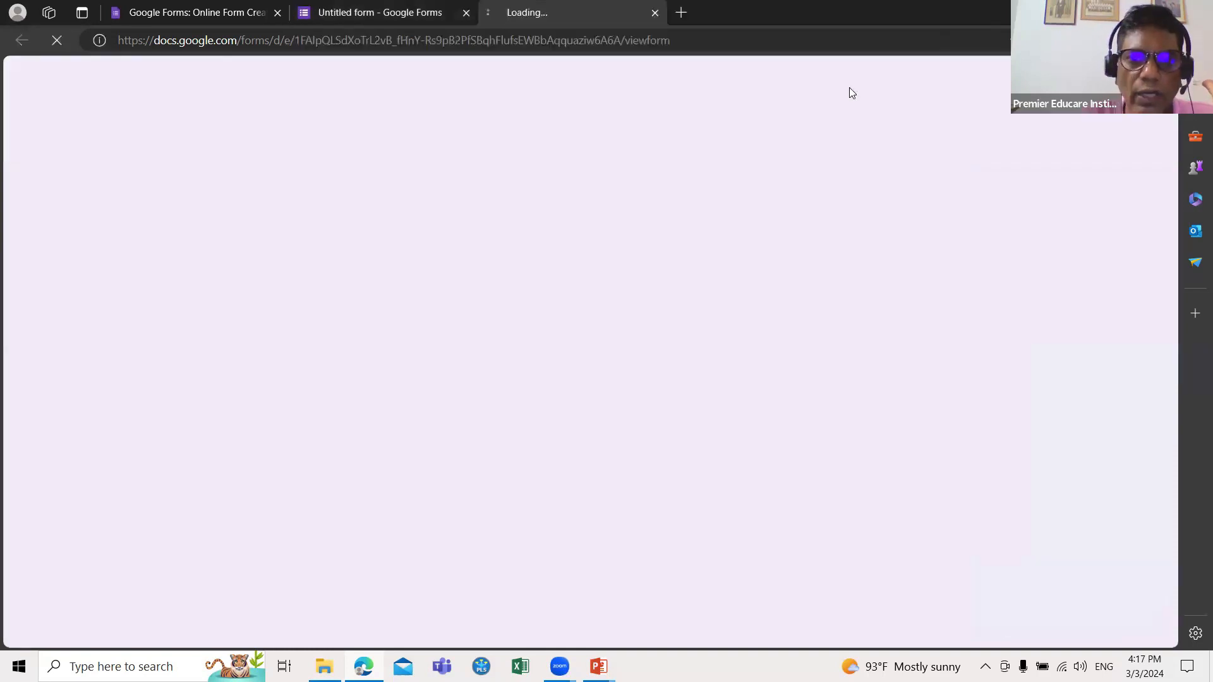
scroll(597, 456, down, 1)
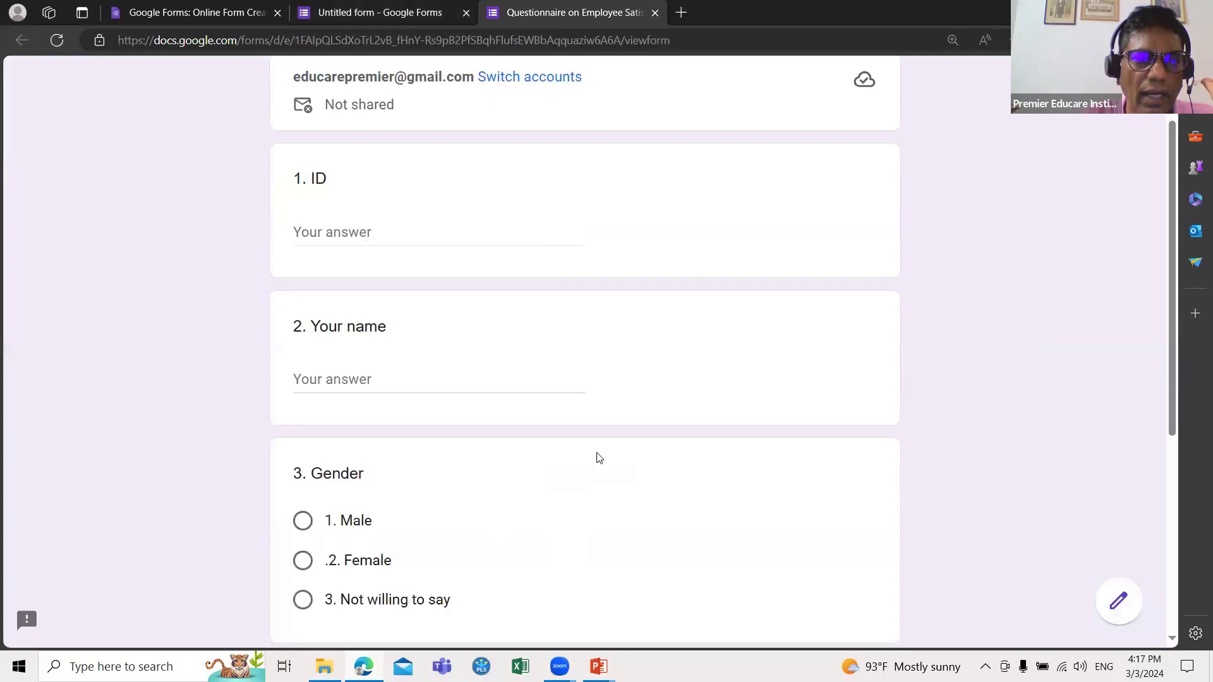
click(333, 235)
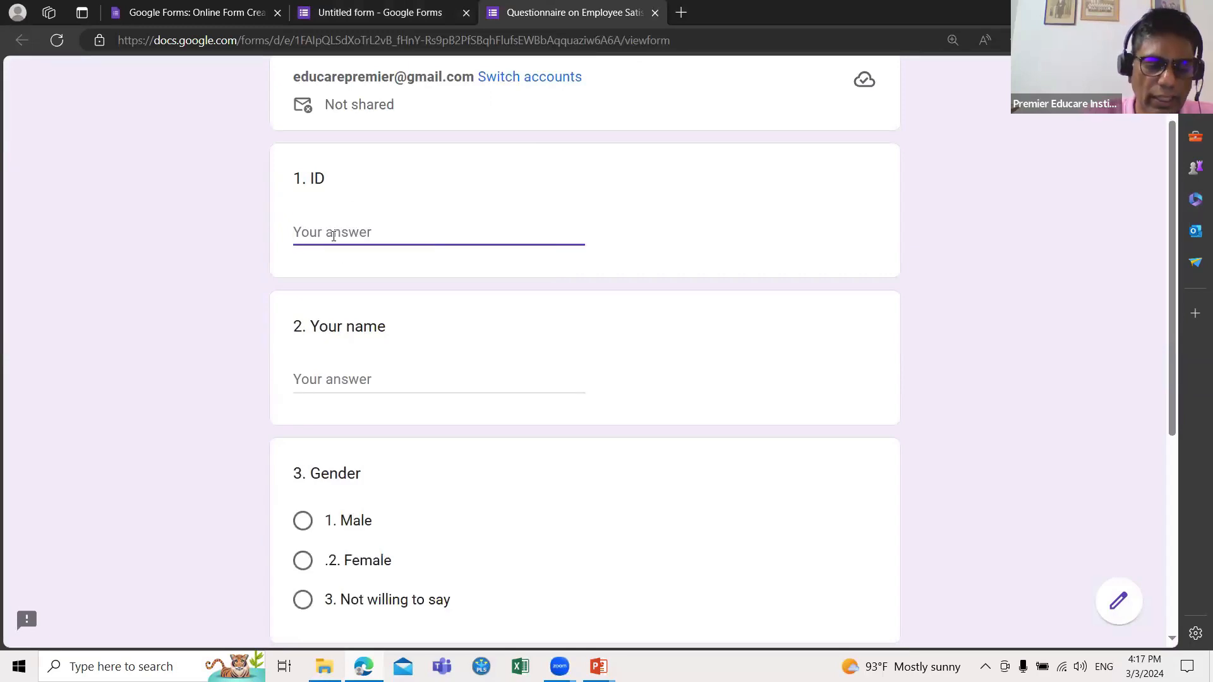
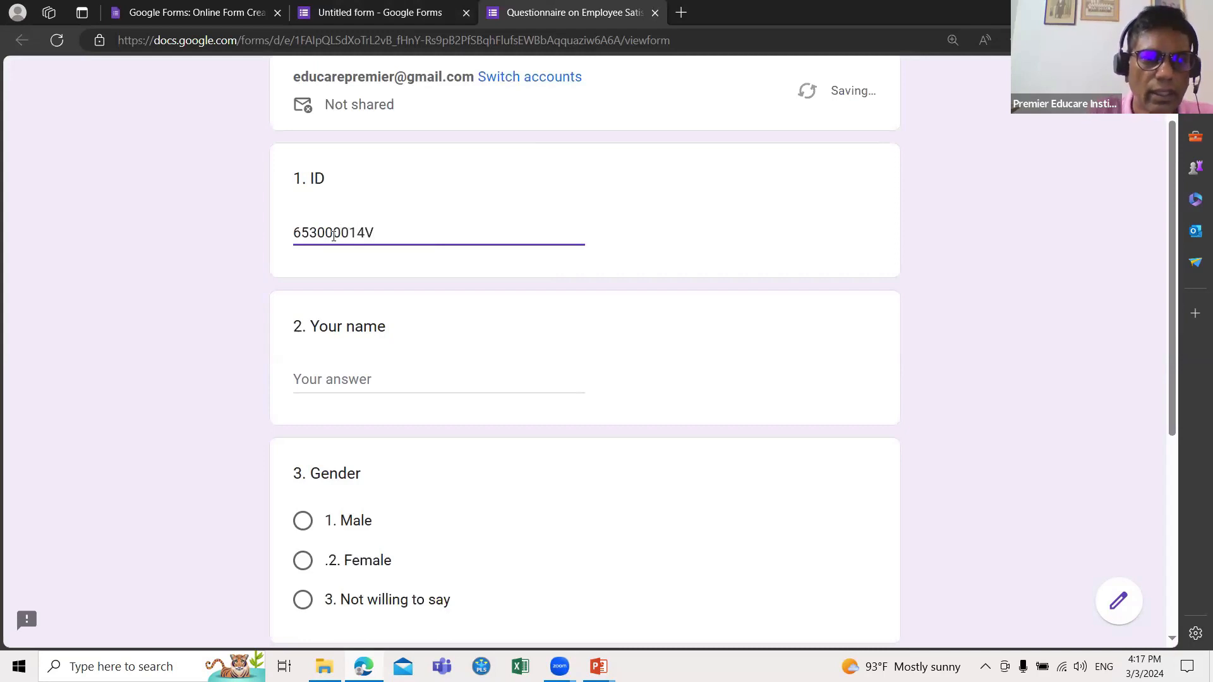
click(374, 369)
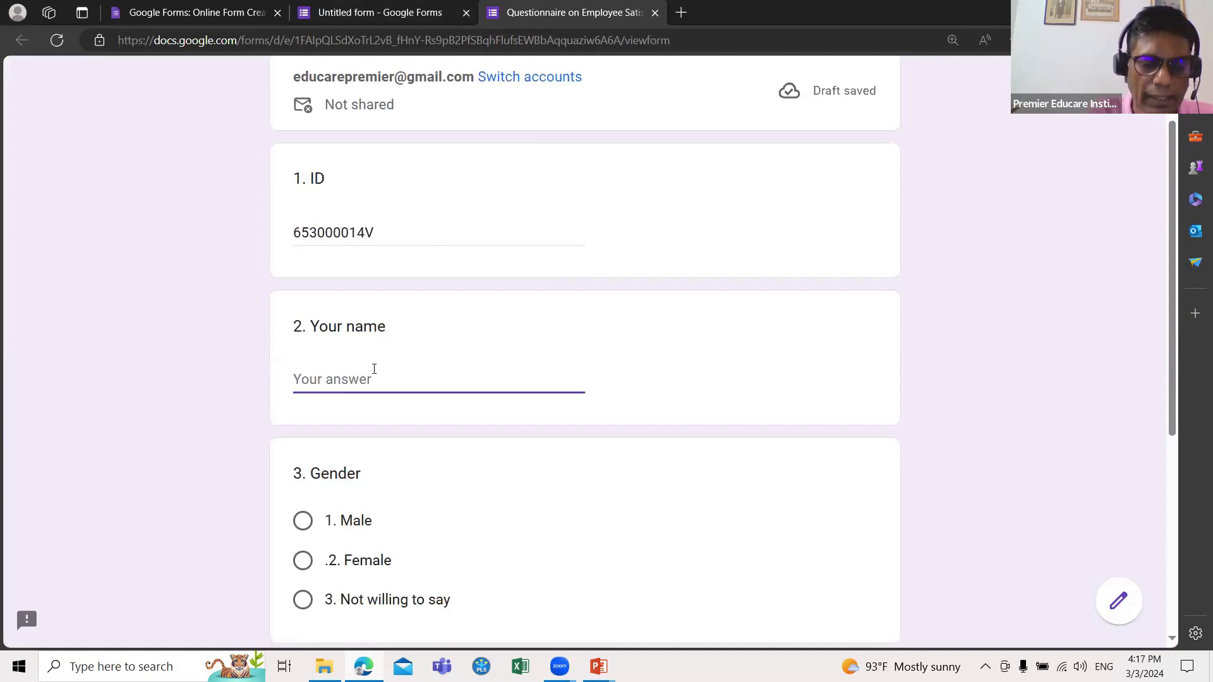
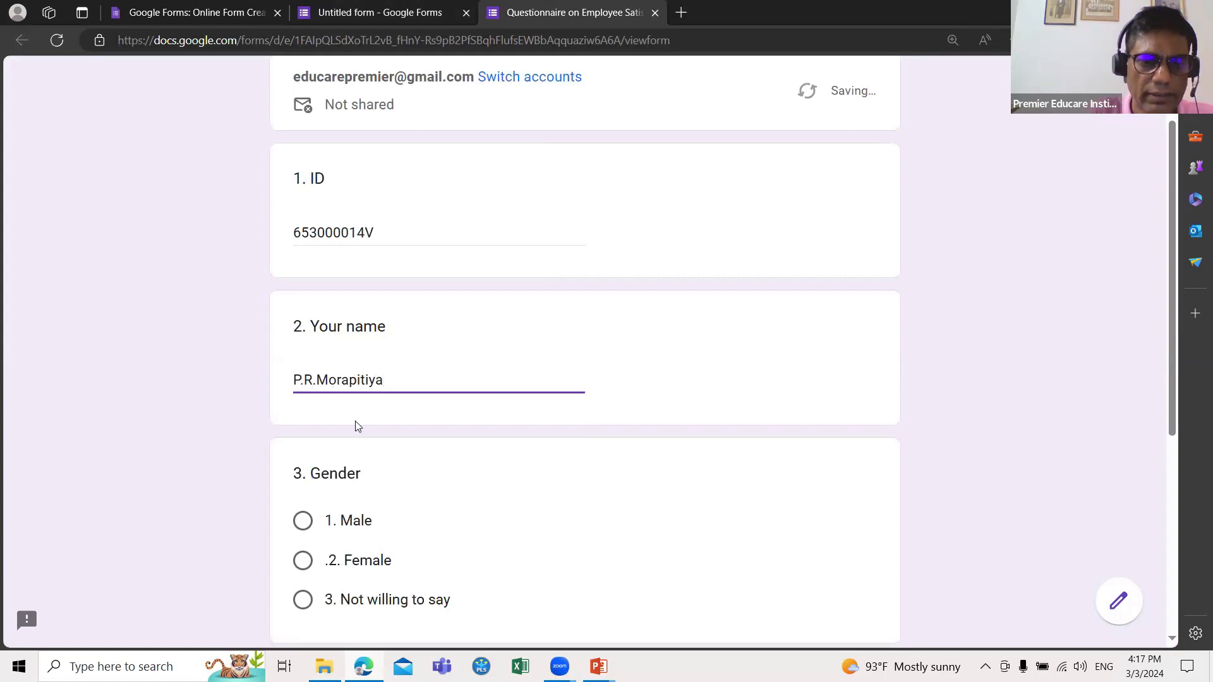
Step: Test the Gender and Sector radio answers, leaving Male selected, then return to the editor
scroll(347, 491, down, 1)
click(309, 438)
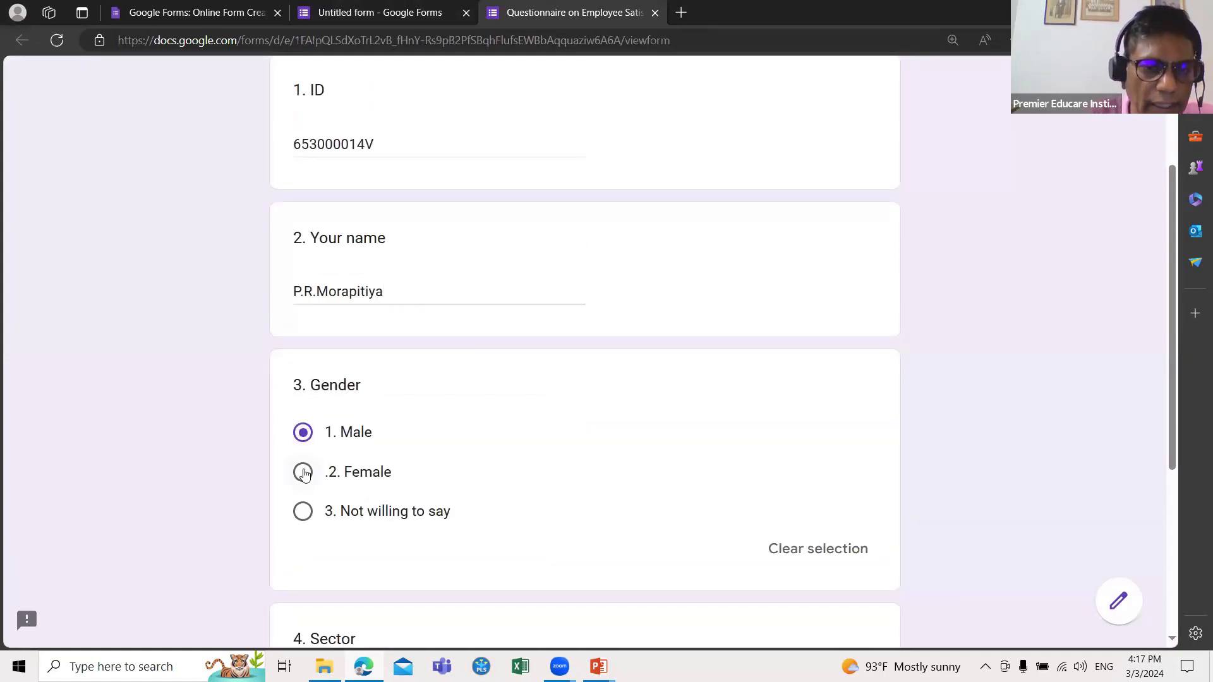
click(304, 474)
click(303, 434)
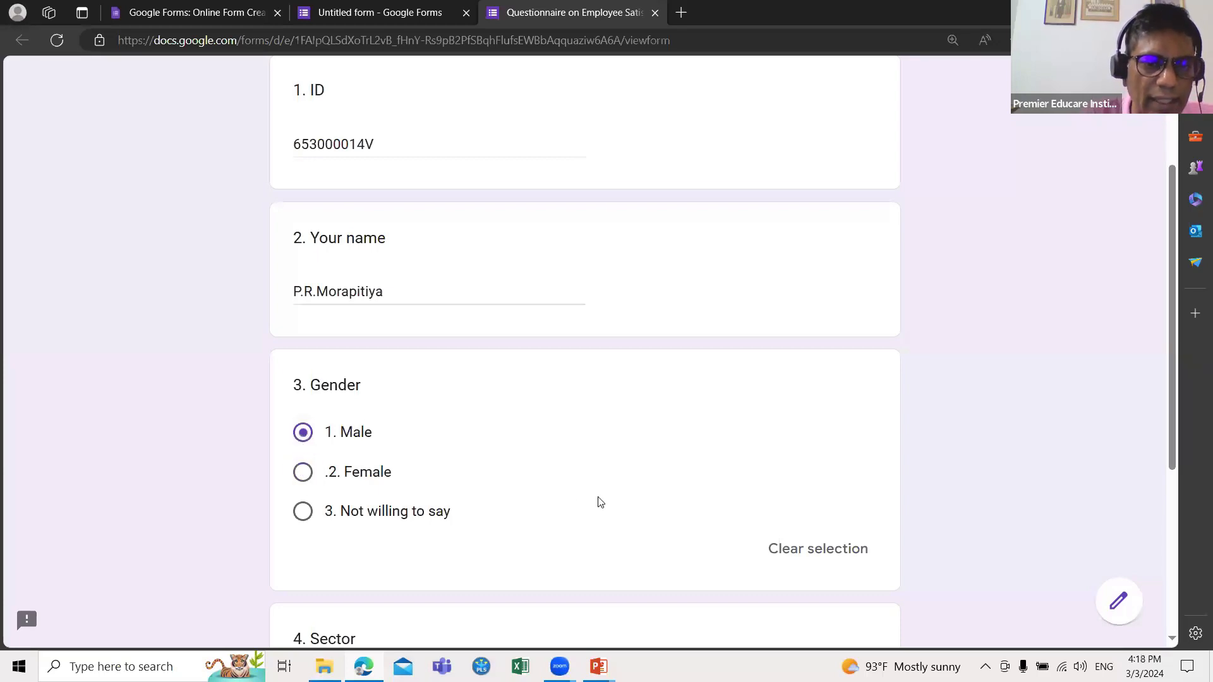
scroll(599, 502, down, 2)
click(302, 513)
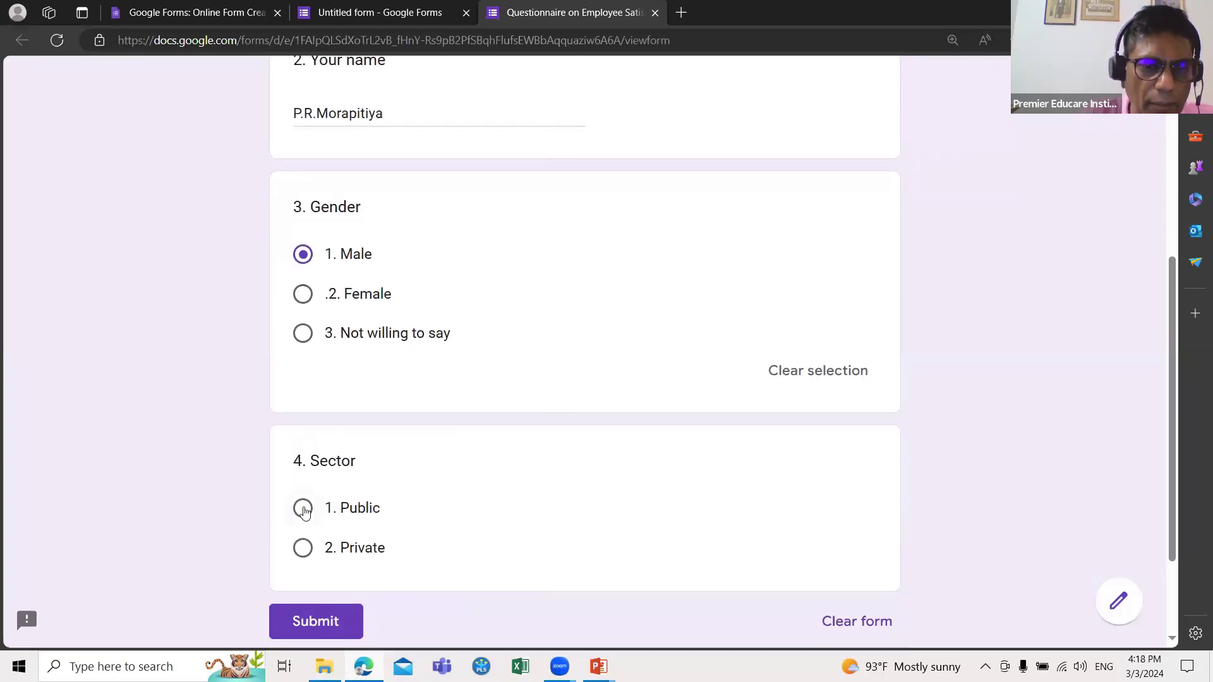
click(301, 558)
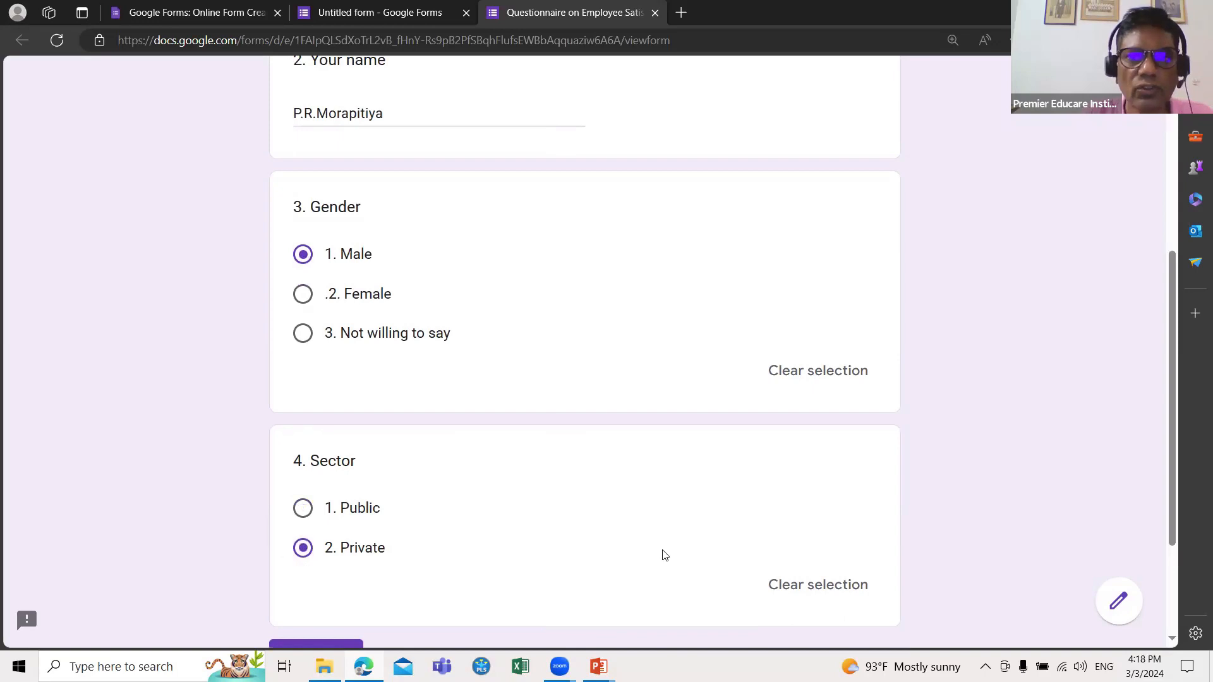
scroll(663, 555, up, 3)
scroll(663, 555, up, 3)
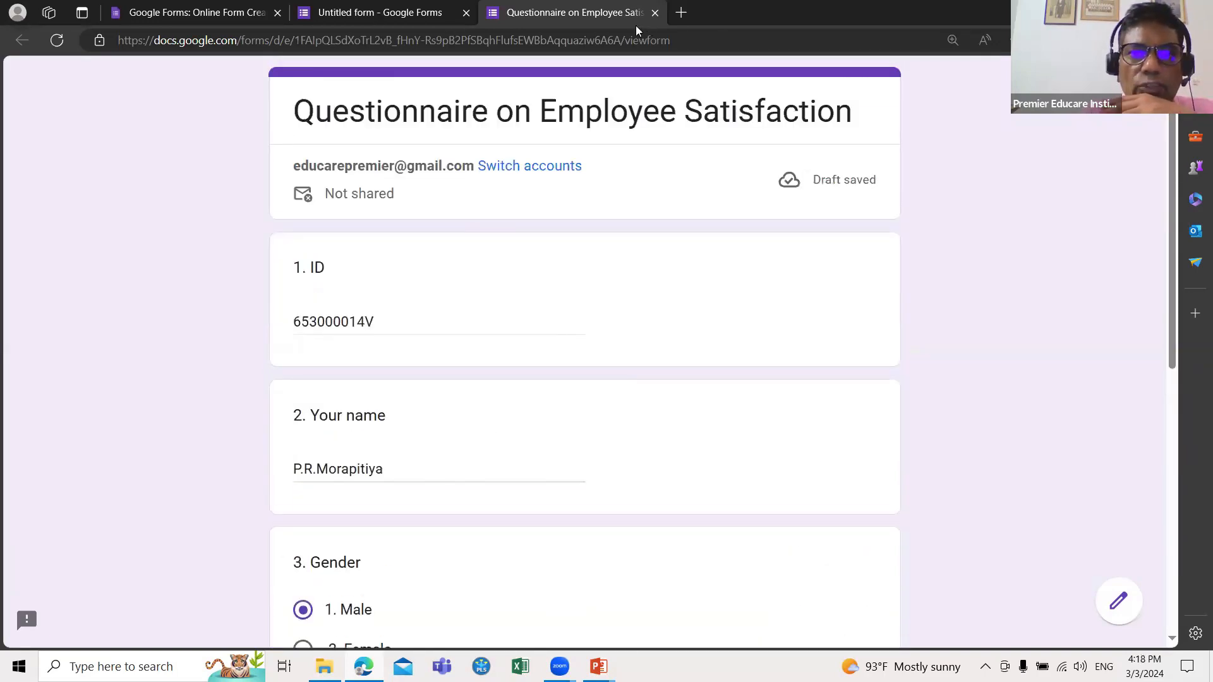
click(415, 15)
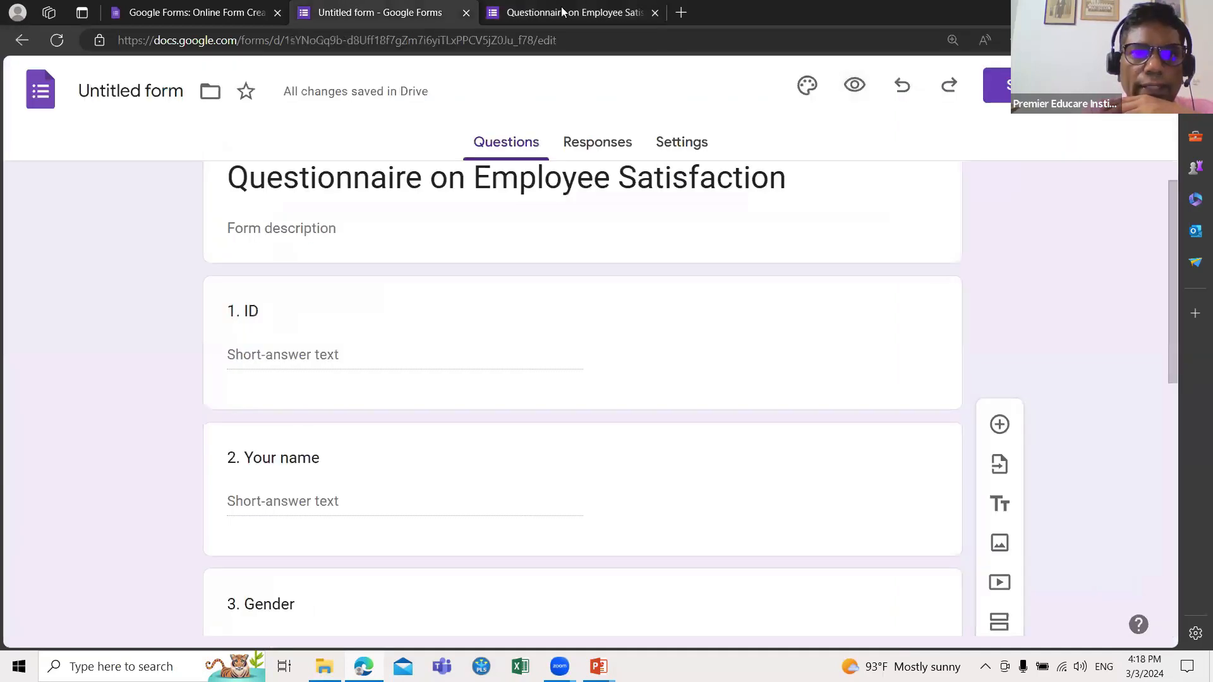
Step: Close the preview tab and switch on Required for question '1. ID'
click(496, 12)
click(655, 13)
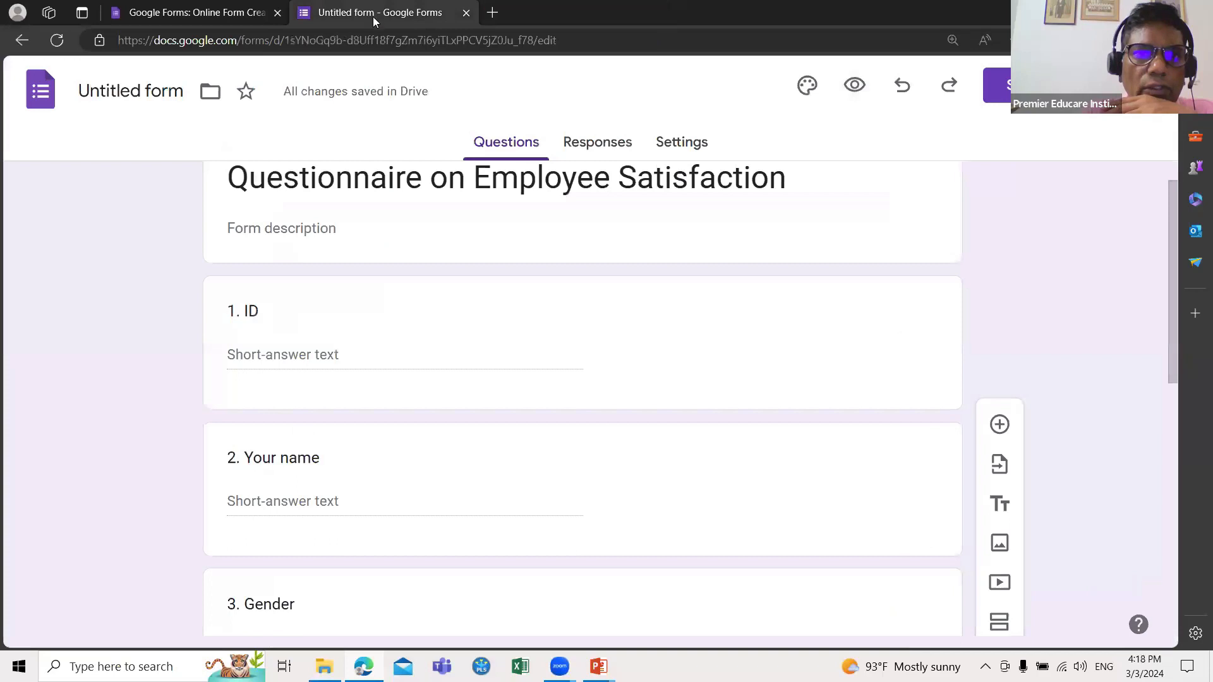
scroll(387, 261, down, 6)
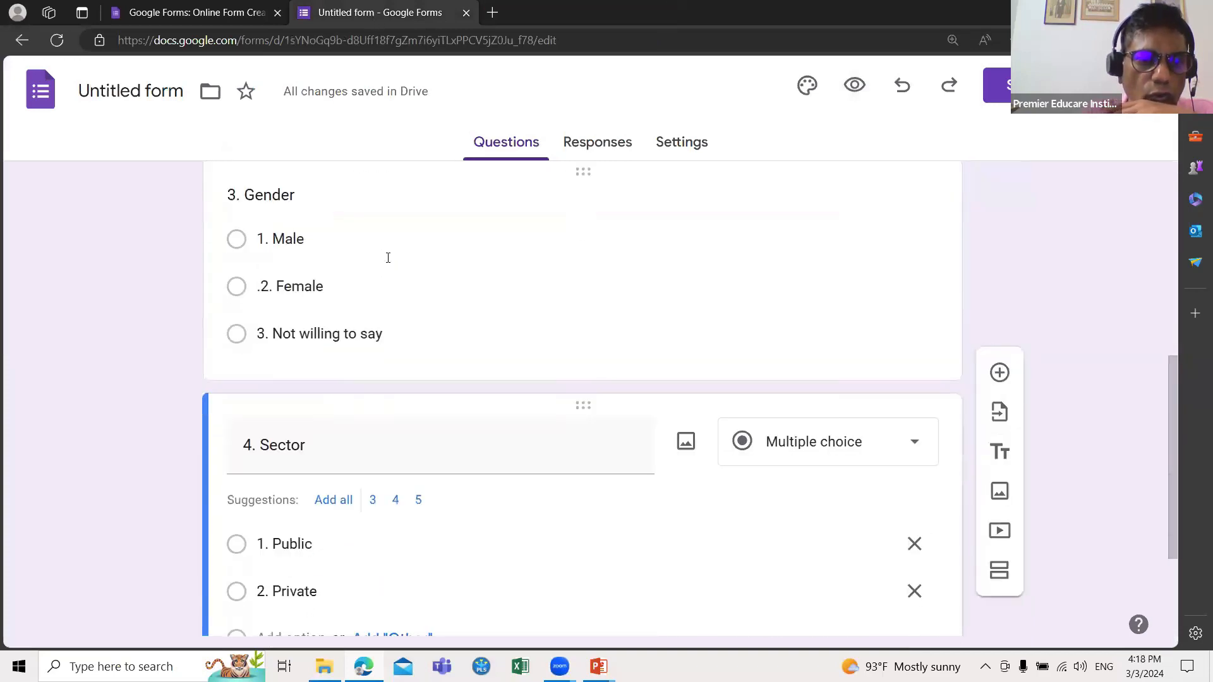
scroll(341, 445, down, 3)
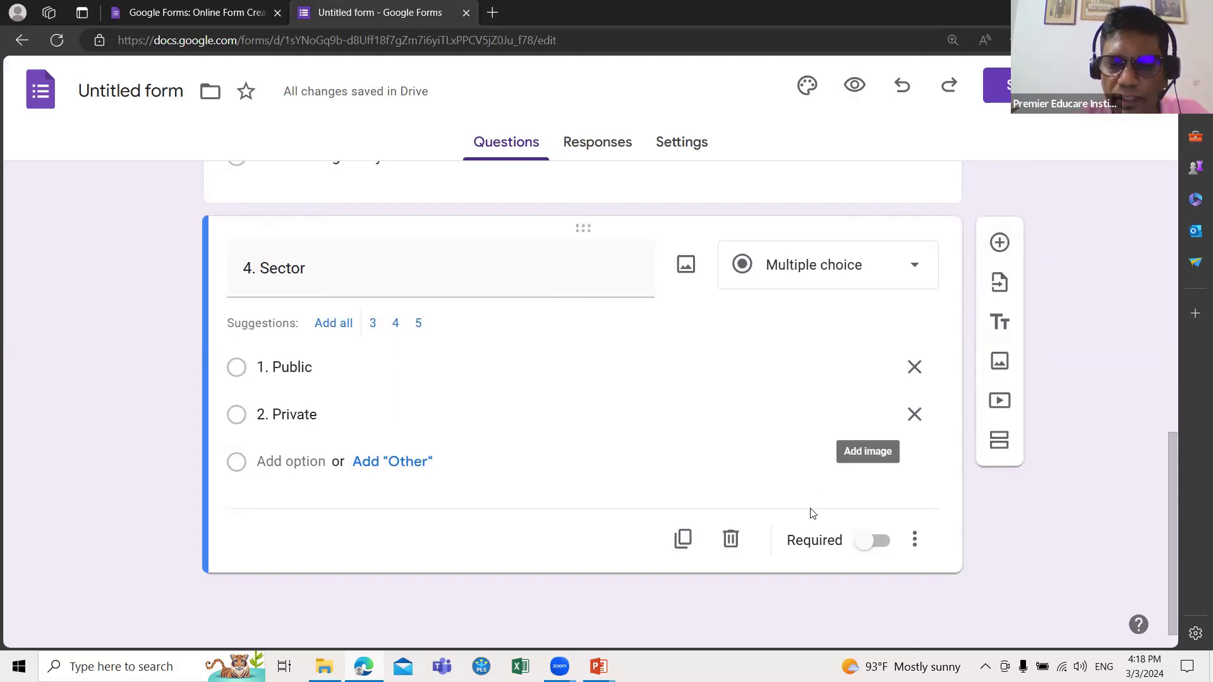
scroll(795, 477, up, 2)
scroll(795, 477, up, 8)
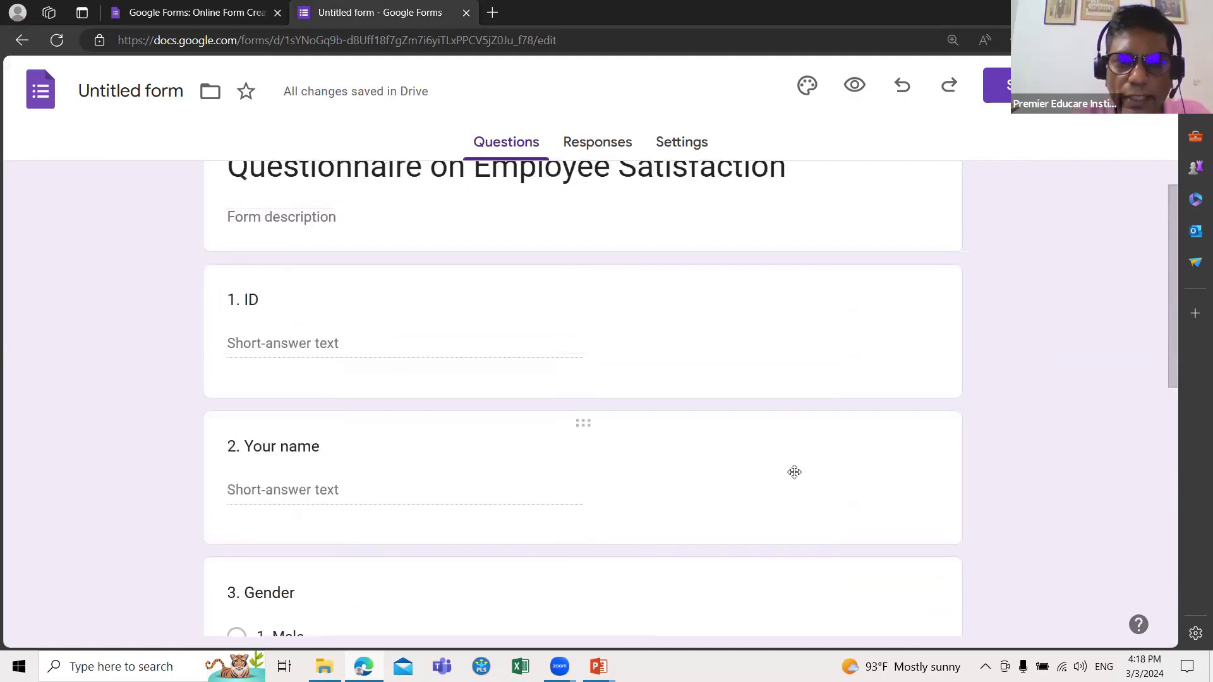
scroll(793, 476, down, 1)
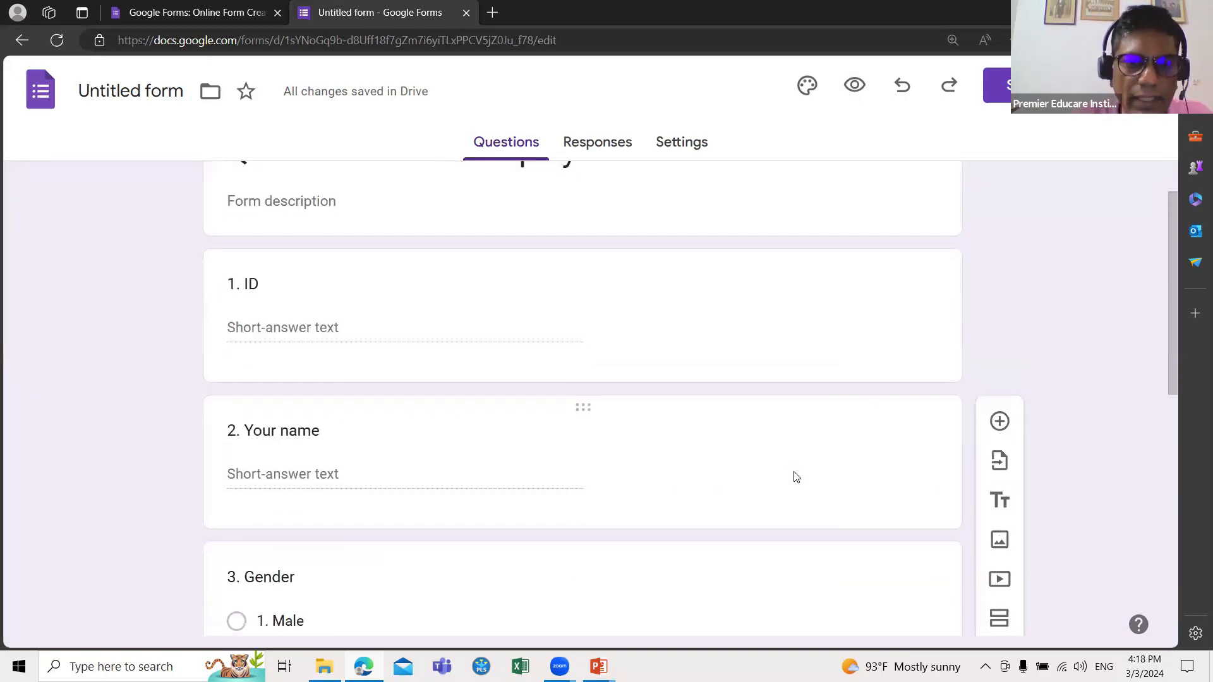
click(669, 339)
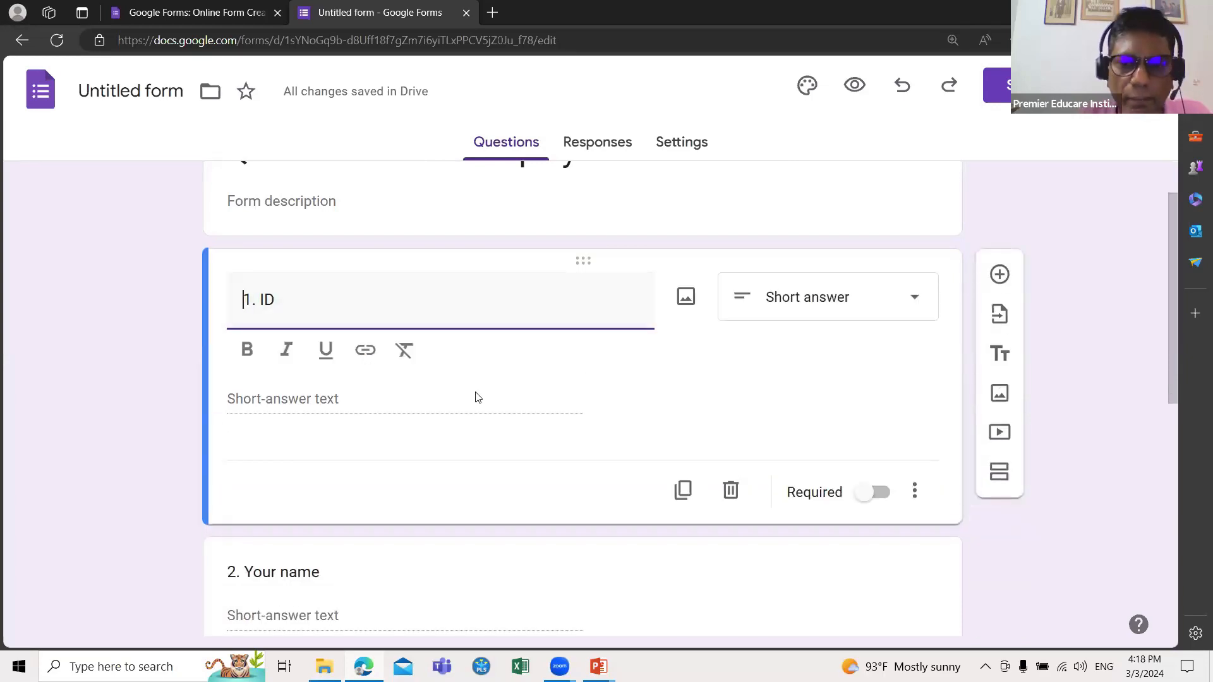
click(864, 499)
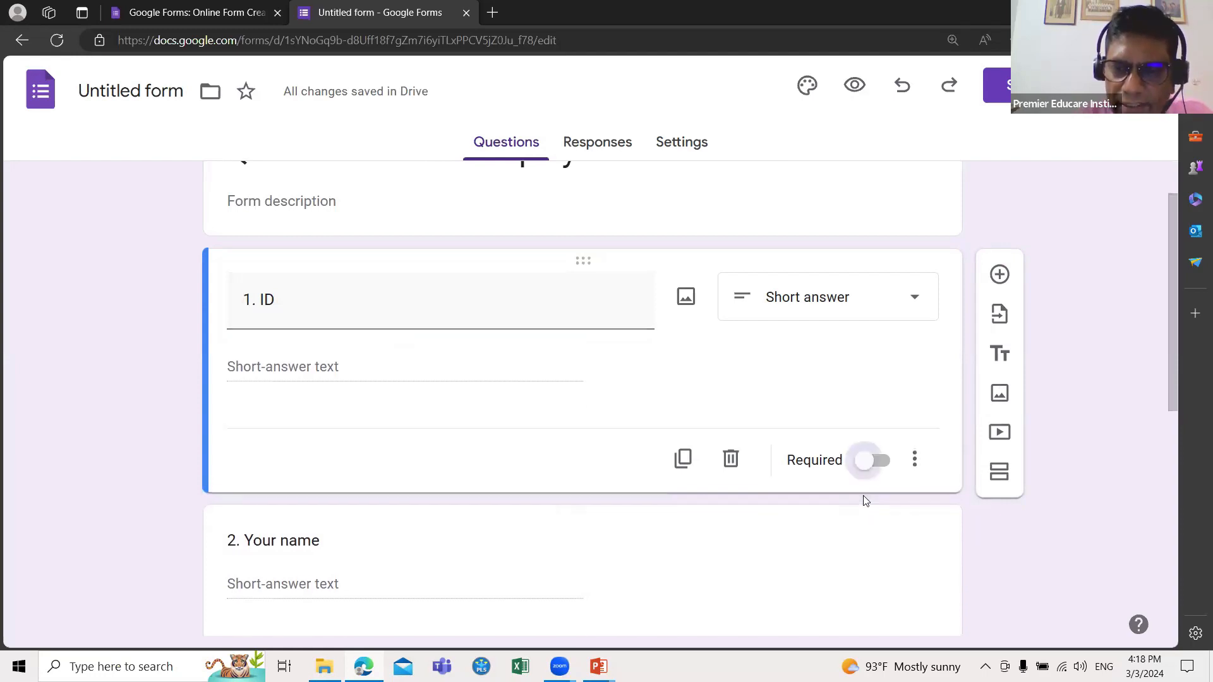
click(862, 456)
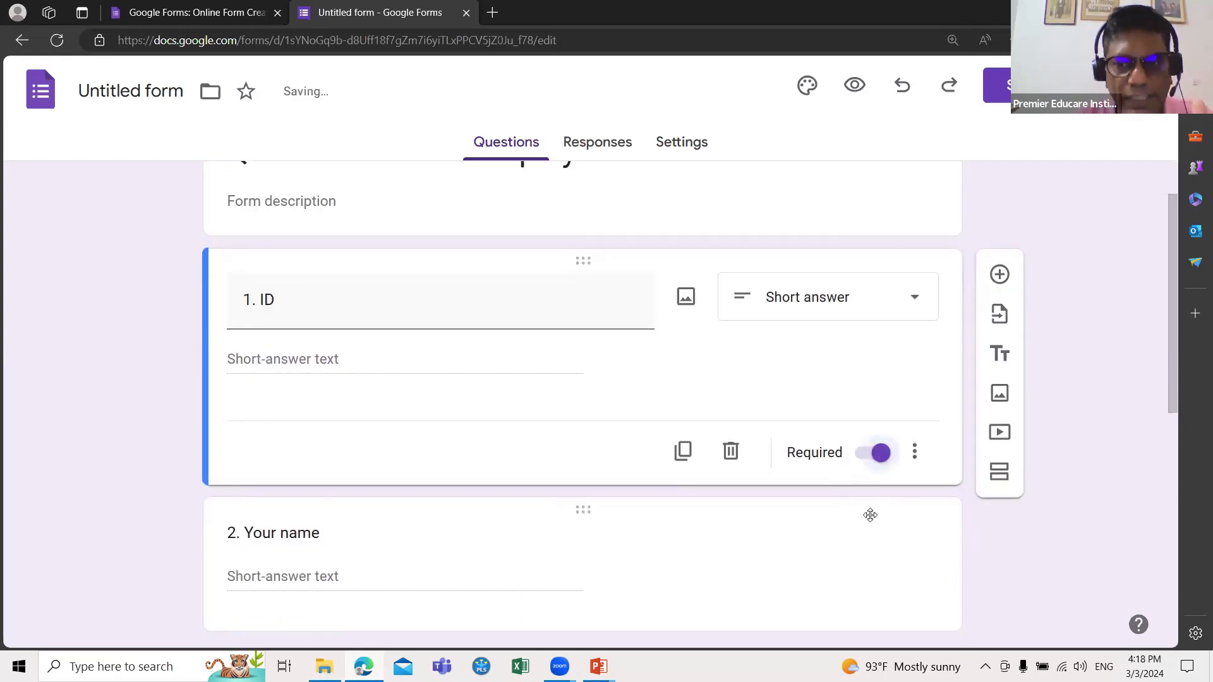
Step: Make the '3. Gender' and '4. Sector' questions required, leaving '2. Your name' optional
scroll(870, 514, down, 3)
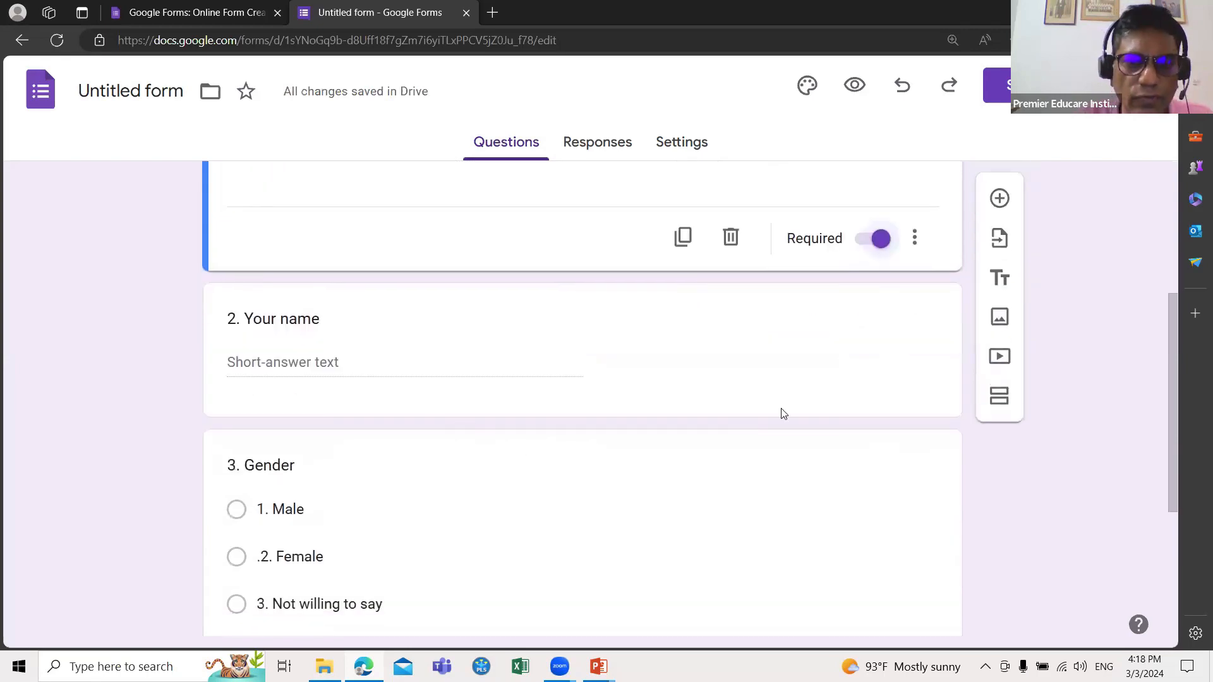
click(857, 381)
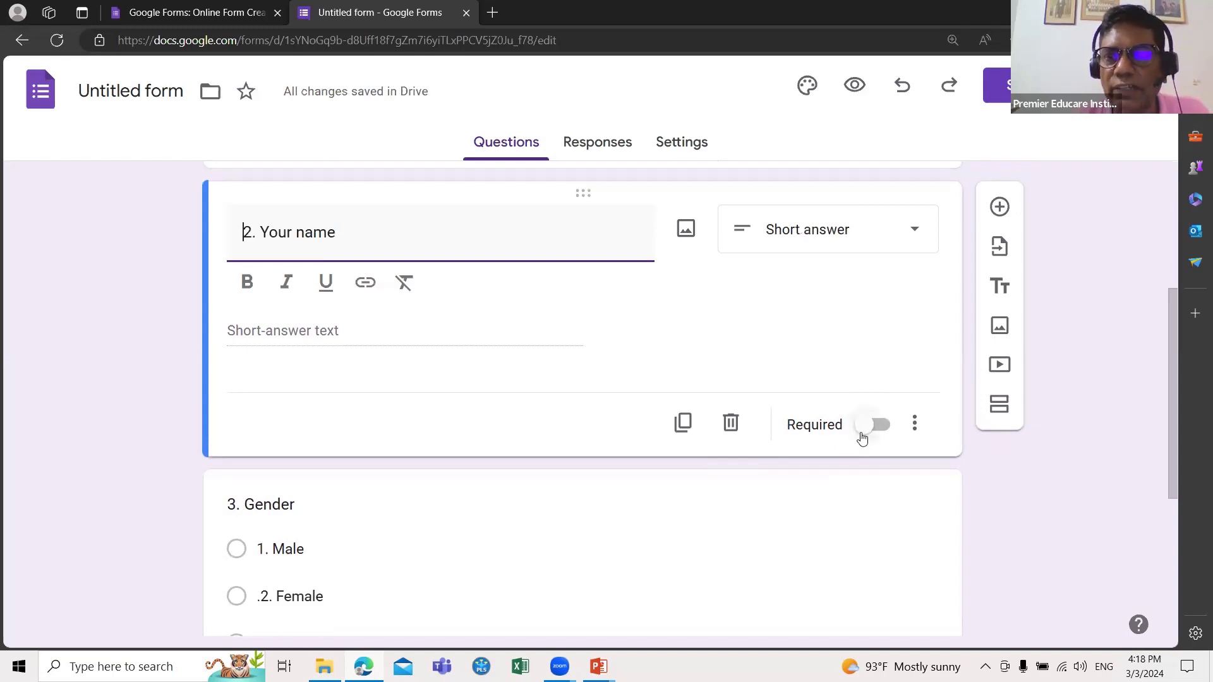
scroll(358, 411, down, 2)
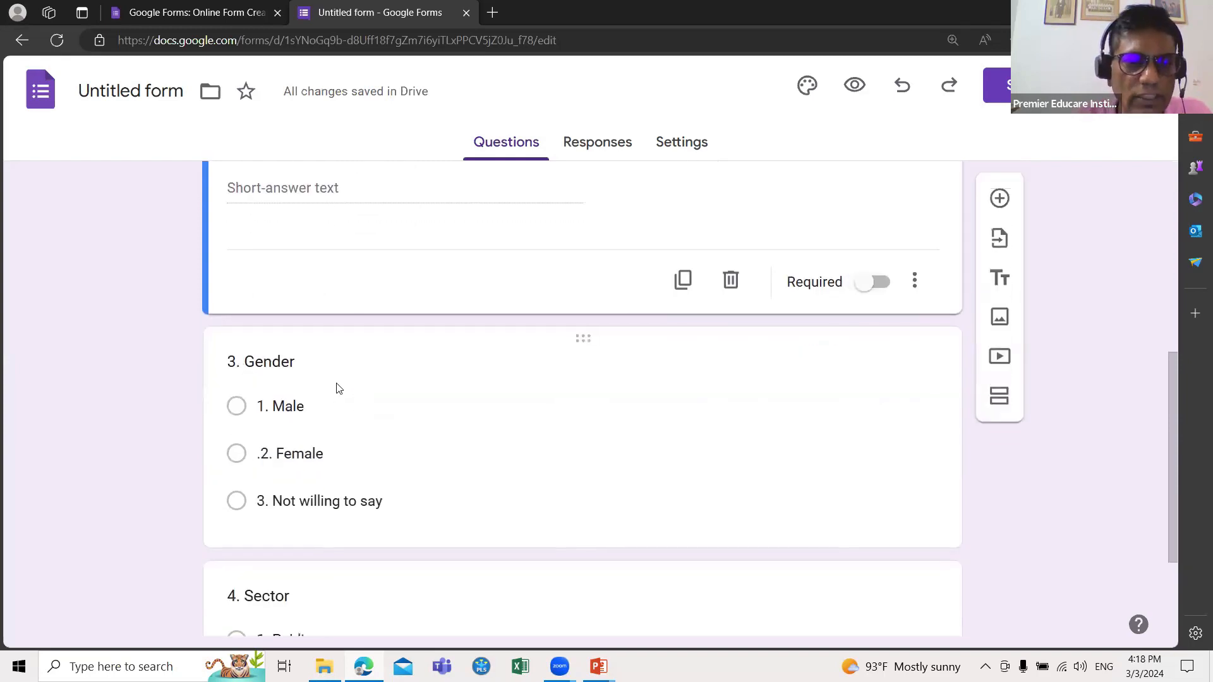
scroll(558, 441, up, 1)
scroll(559, 441, up, 3)
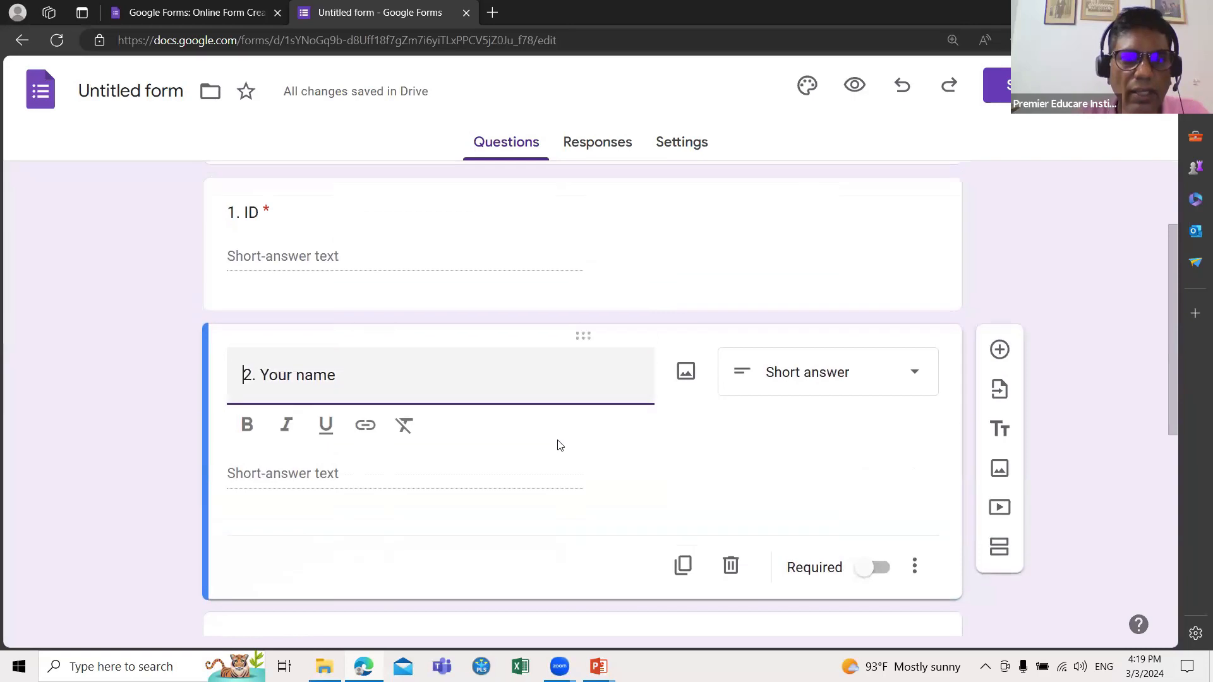
scroll(559, 445, down, 2)
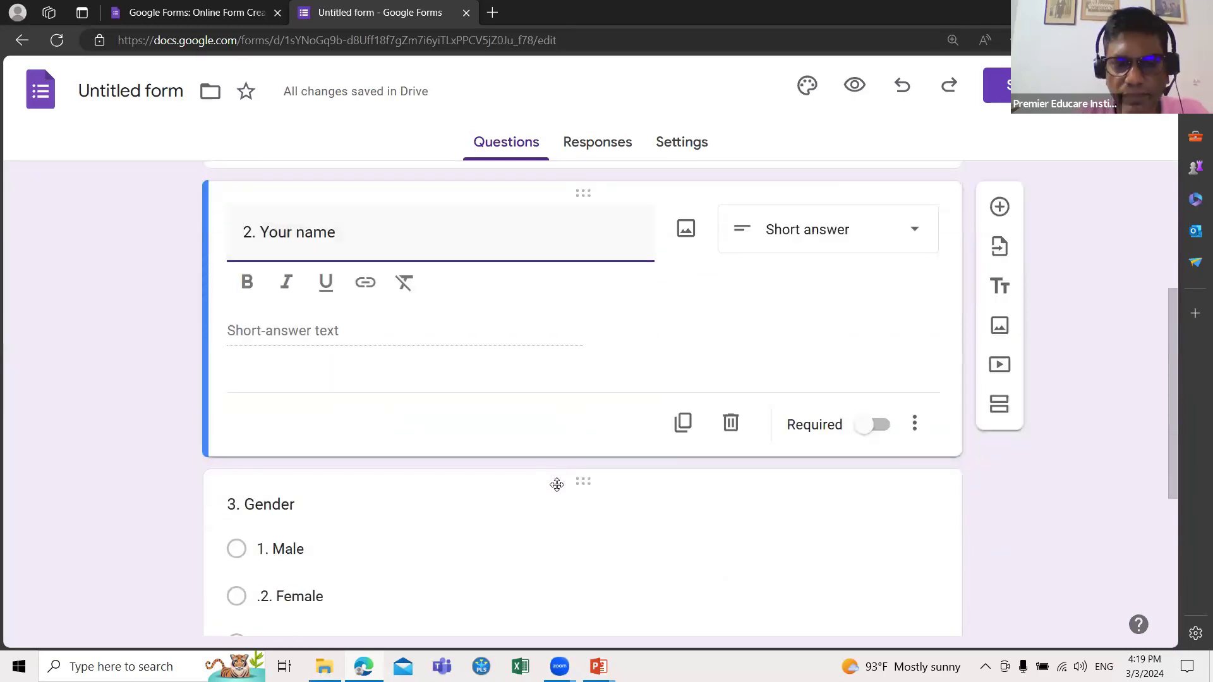
scroll(556, 486, down, 2)
scroll(555, 490, up, 3)
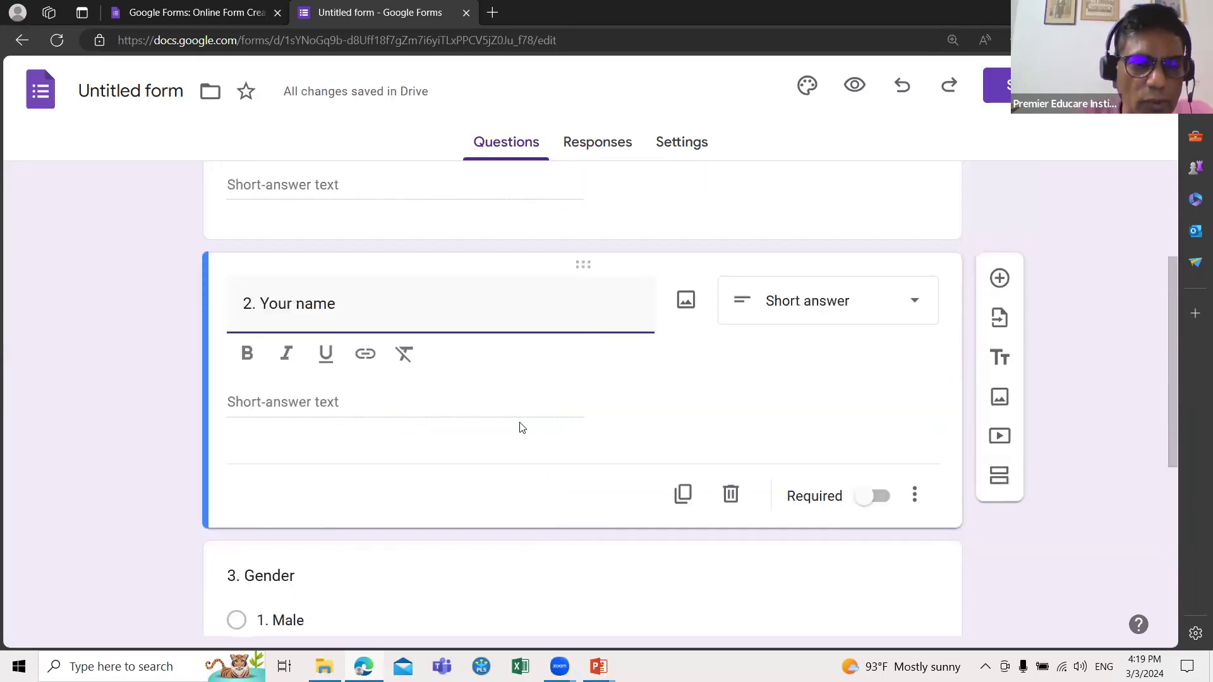
scroll(522, 427, down, 1)
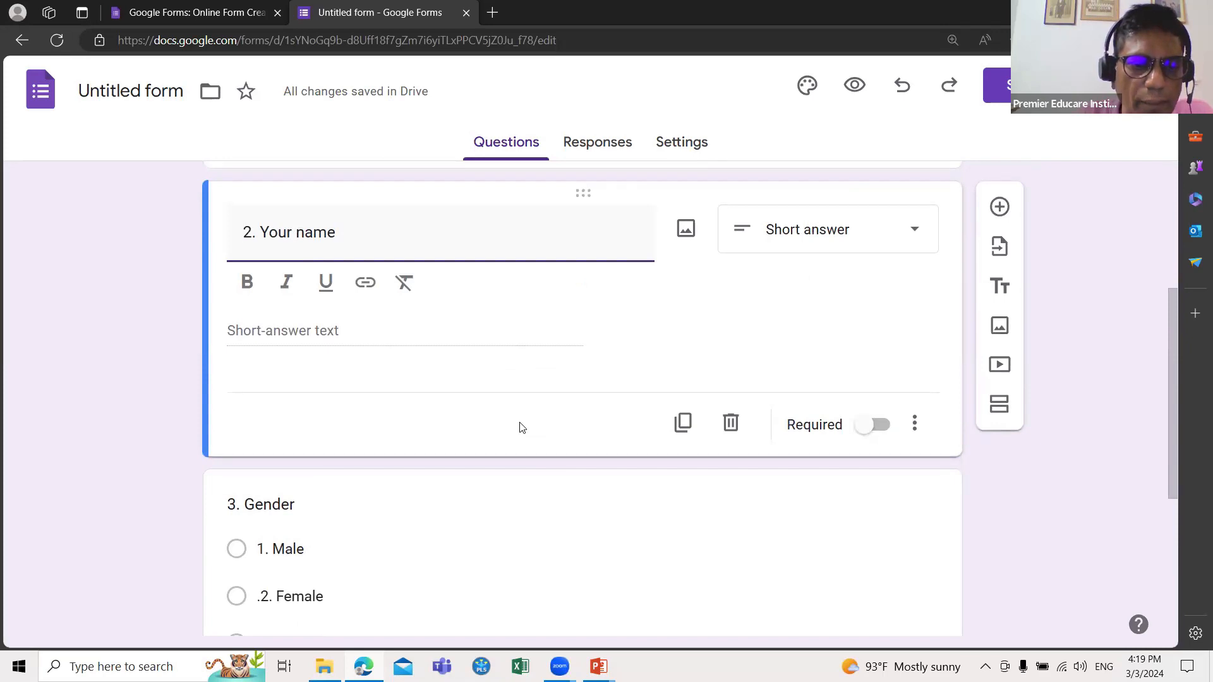
scroll(522, 427, down, 2)
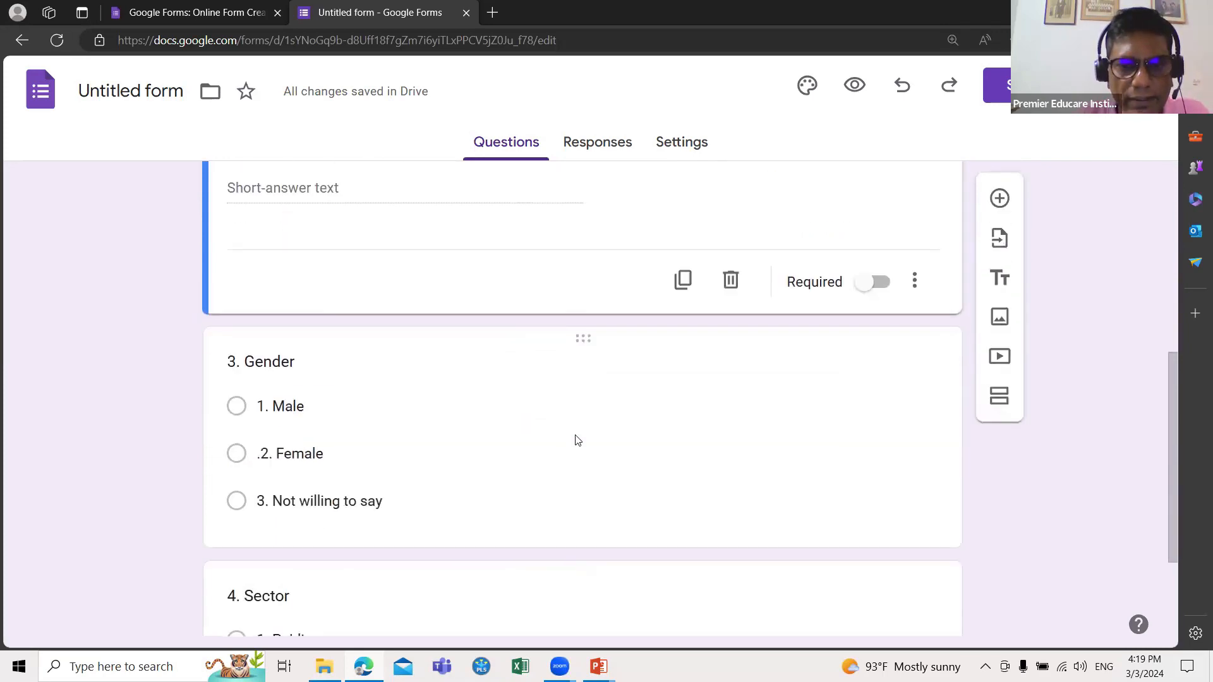
click(575, 440)
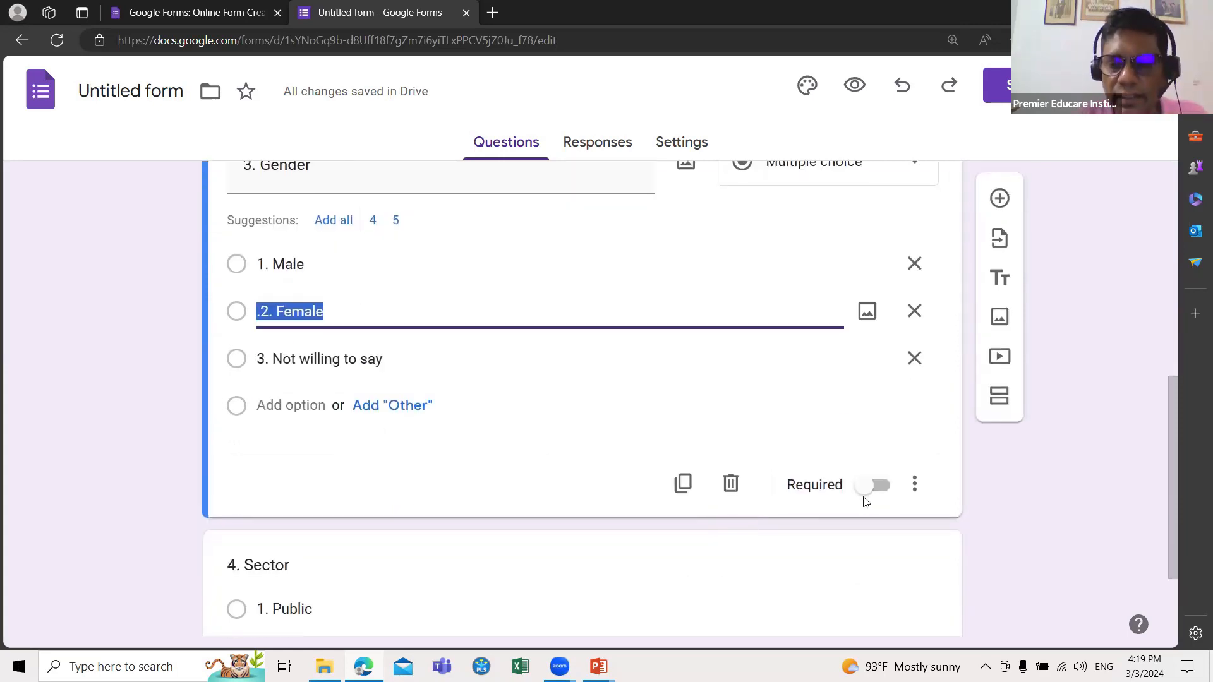
click(863, 499)
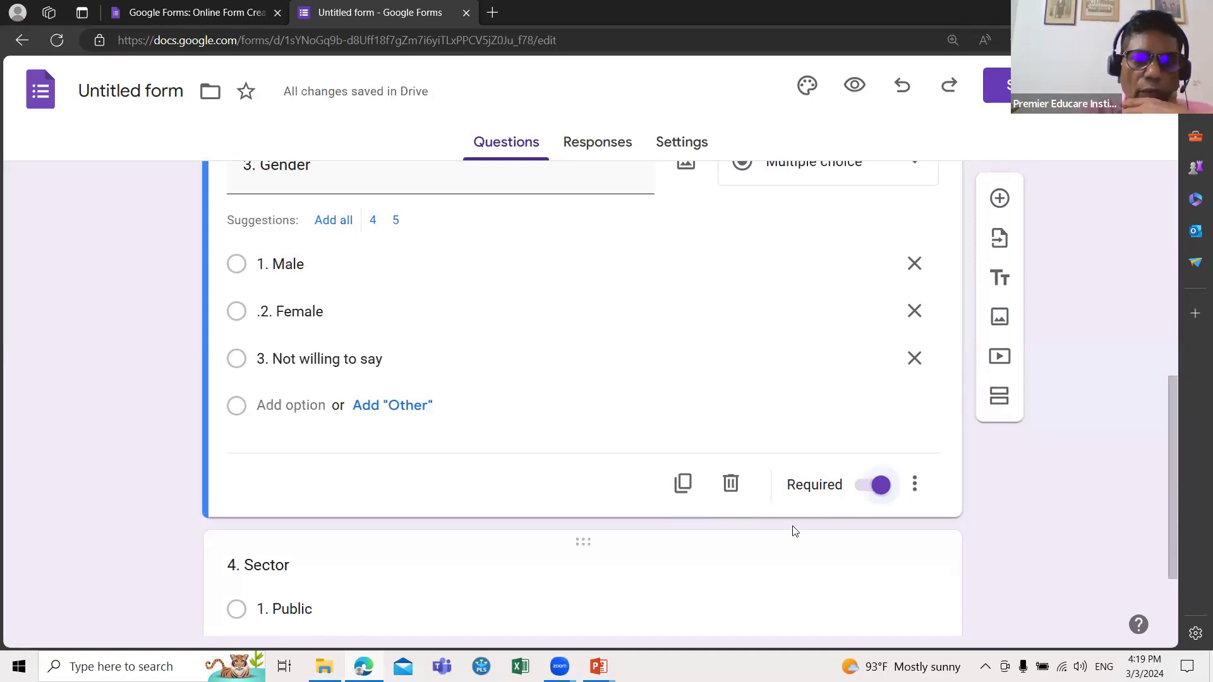
scroll(793, 530, down, 2)
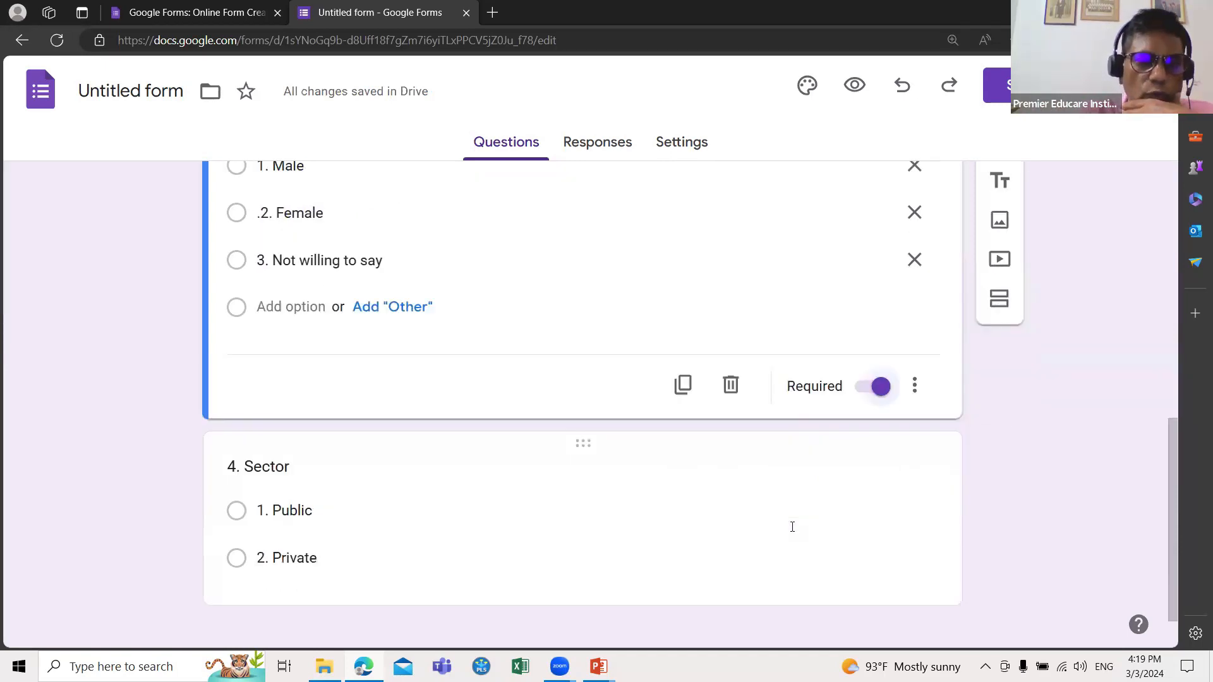
click(645, 480)
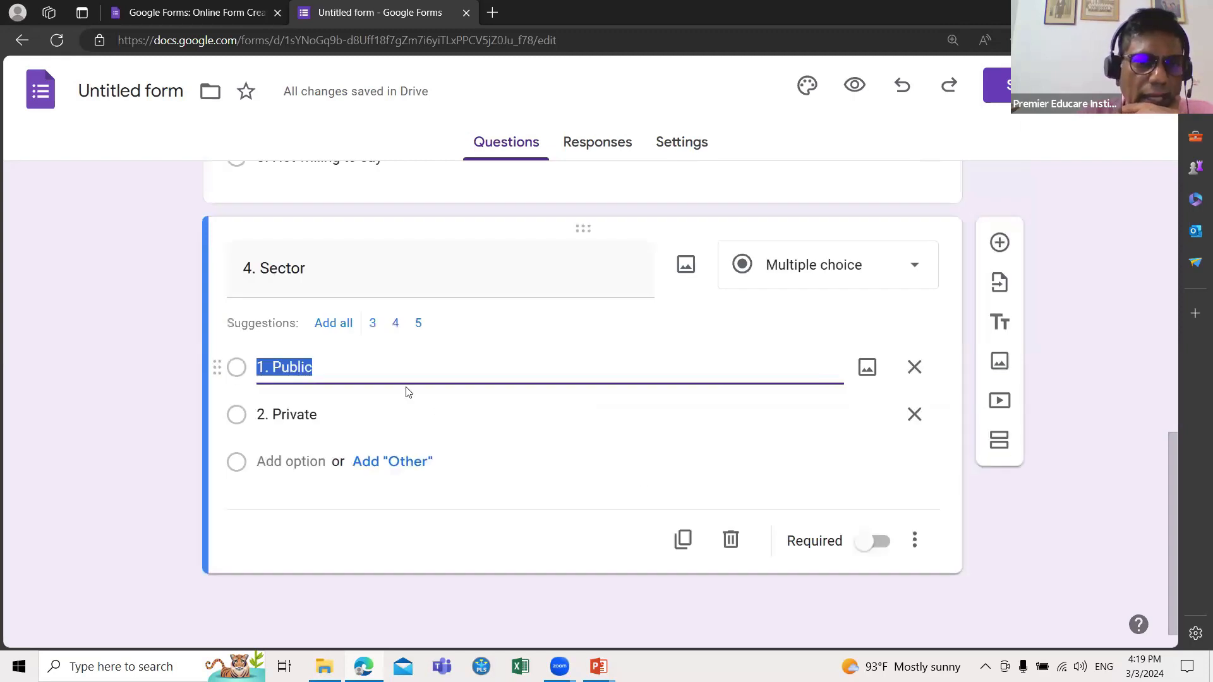
click(866, 543)
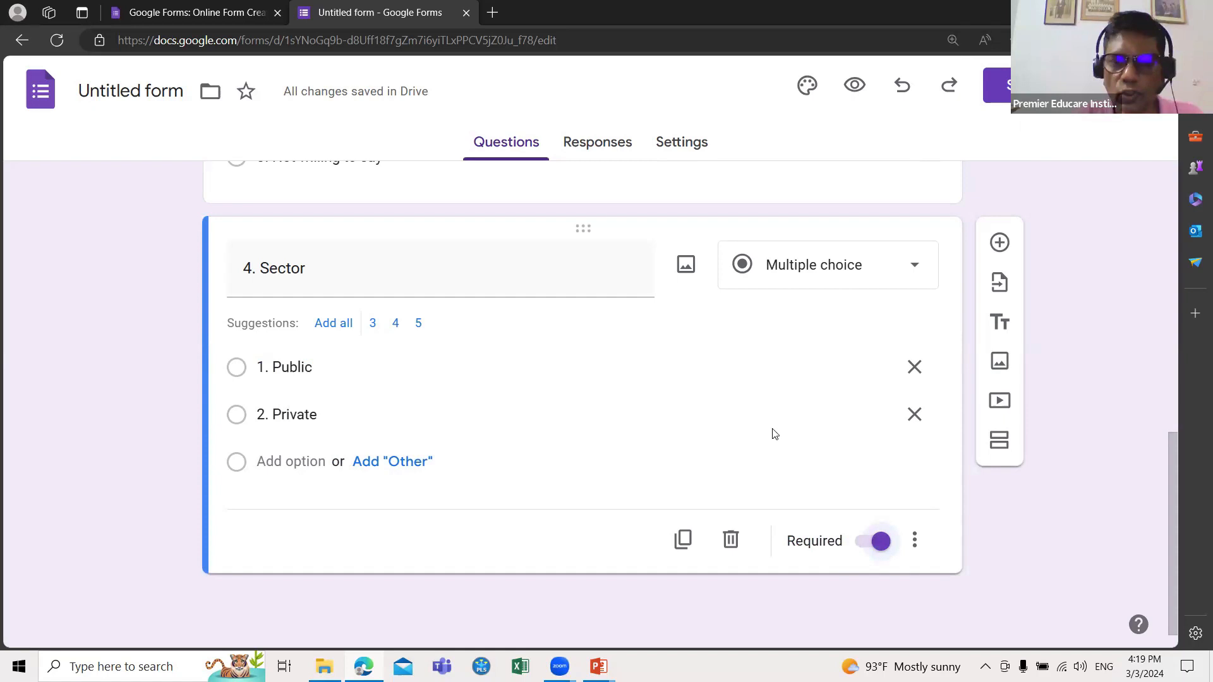
scroll(677, 538, up, 5)
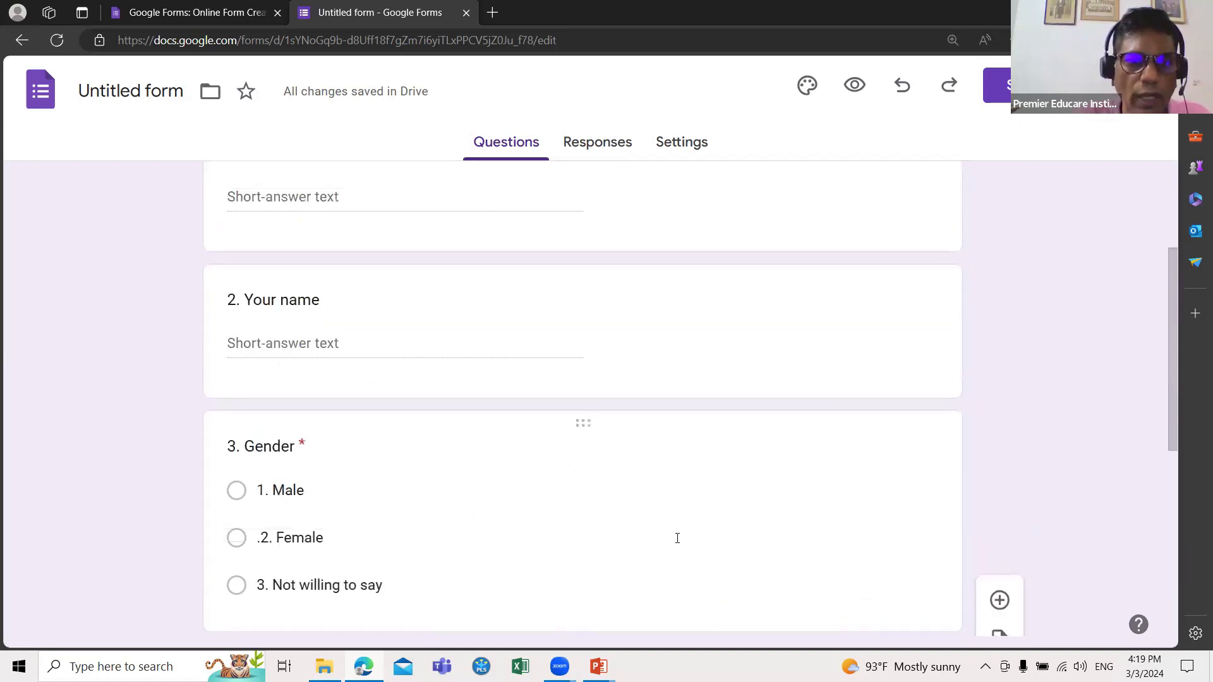
scroll(677, 535, down, 5)
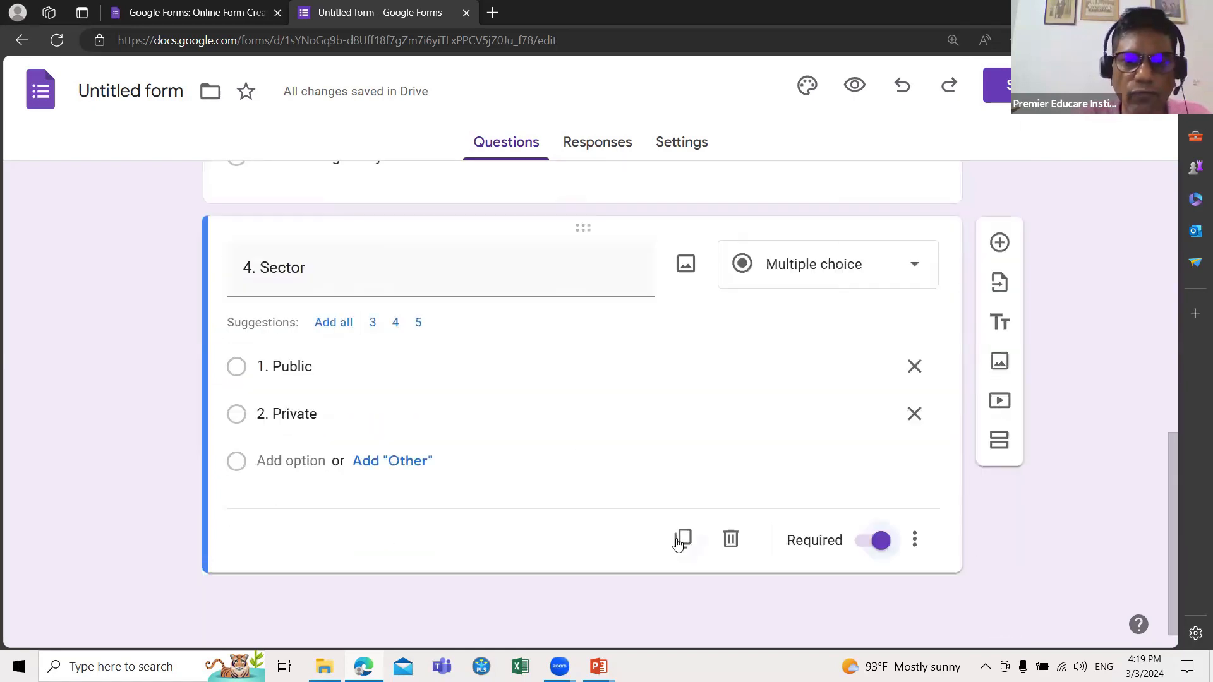
Step: Add question 5 titled '5. Department of Respondent', correcting the spelling of 'Respondent'
click(999, 244)
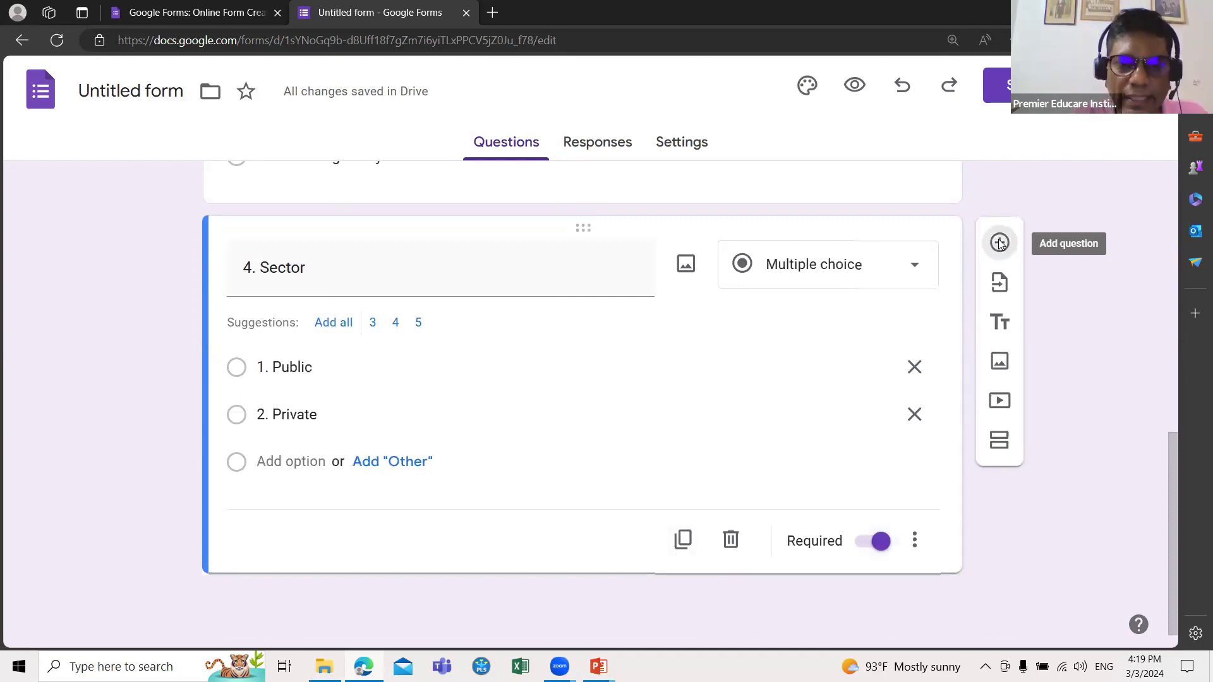
text(5)
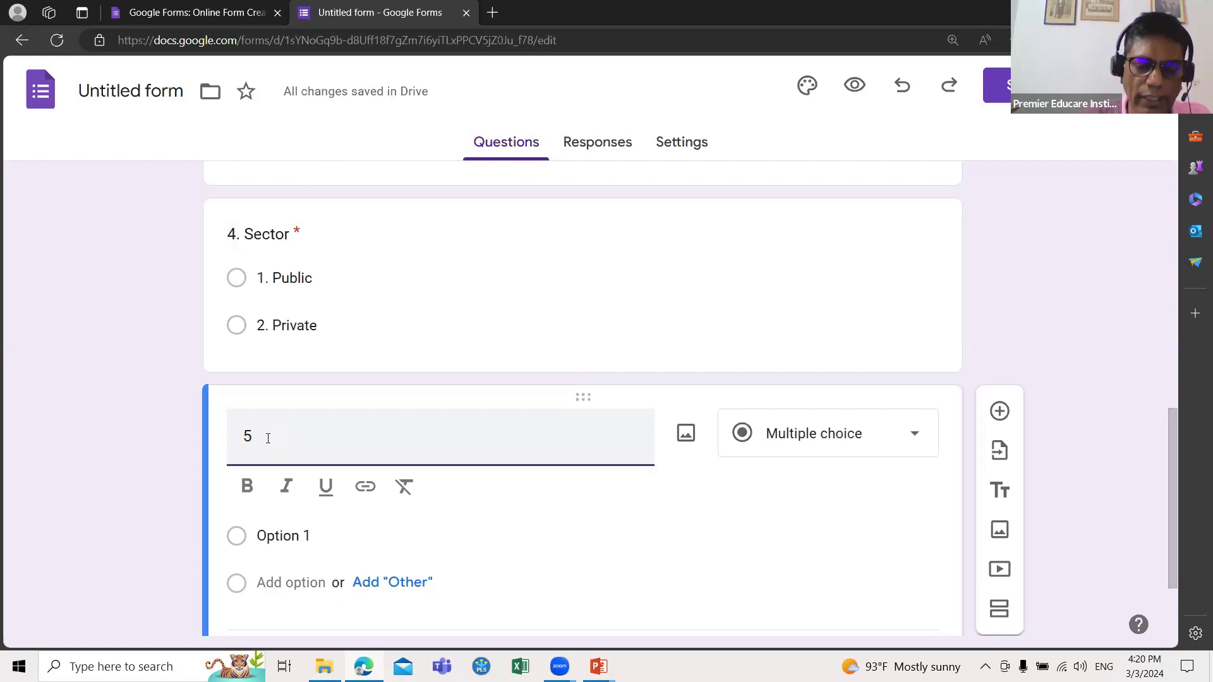
text(.)
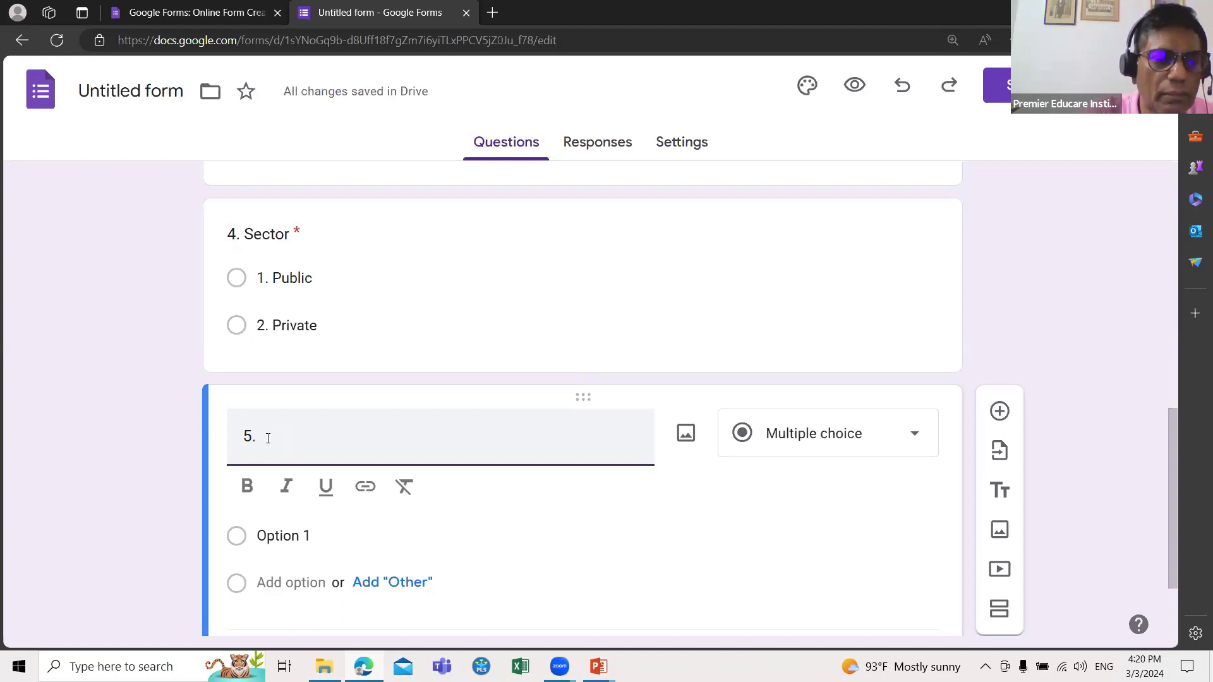
text( Departm)
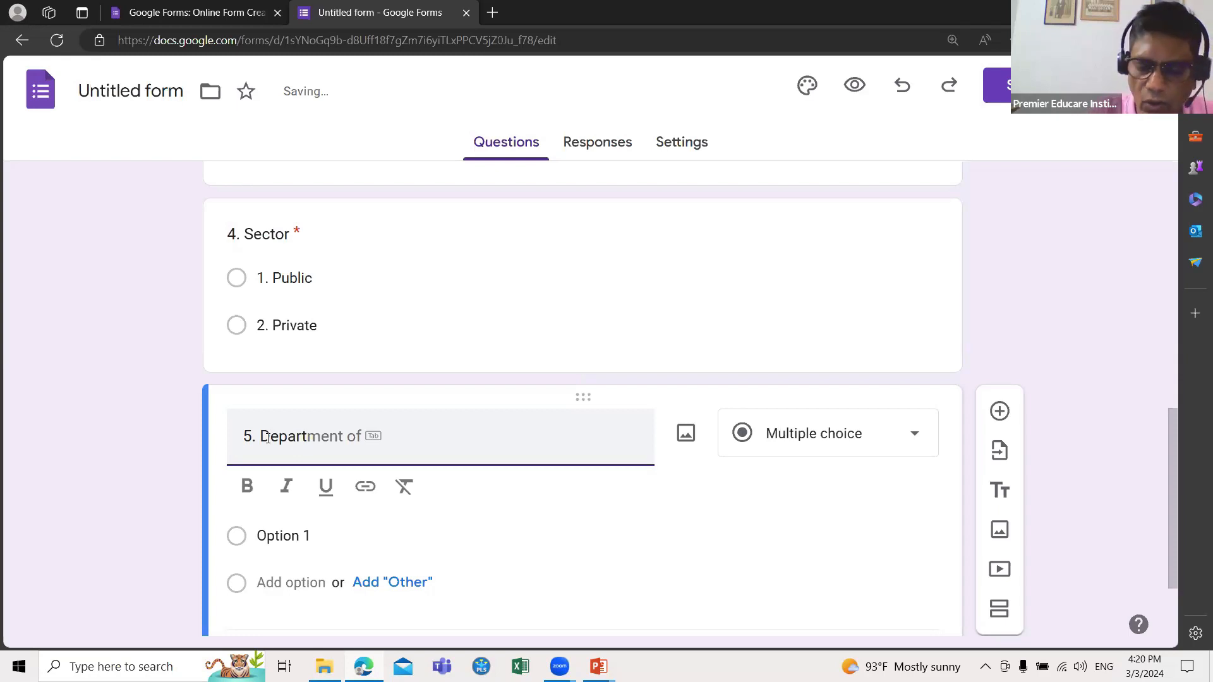
key(Tab)
text(Res)
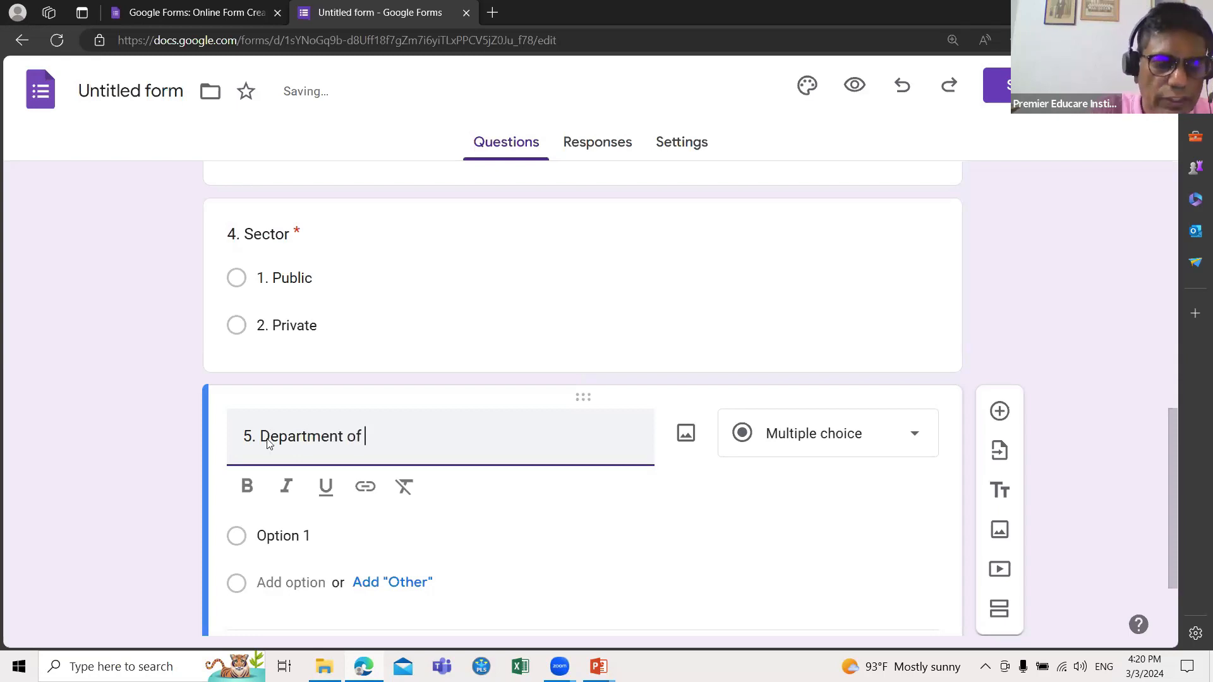
text(pon)
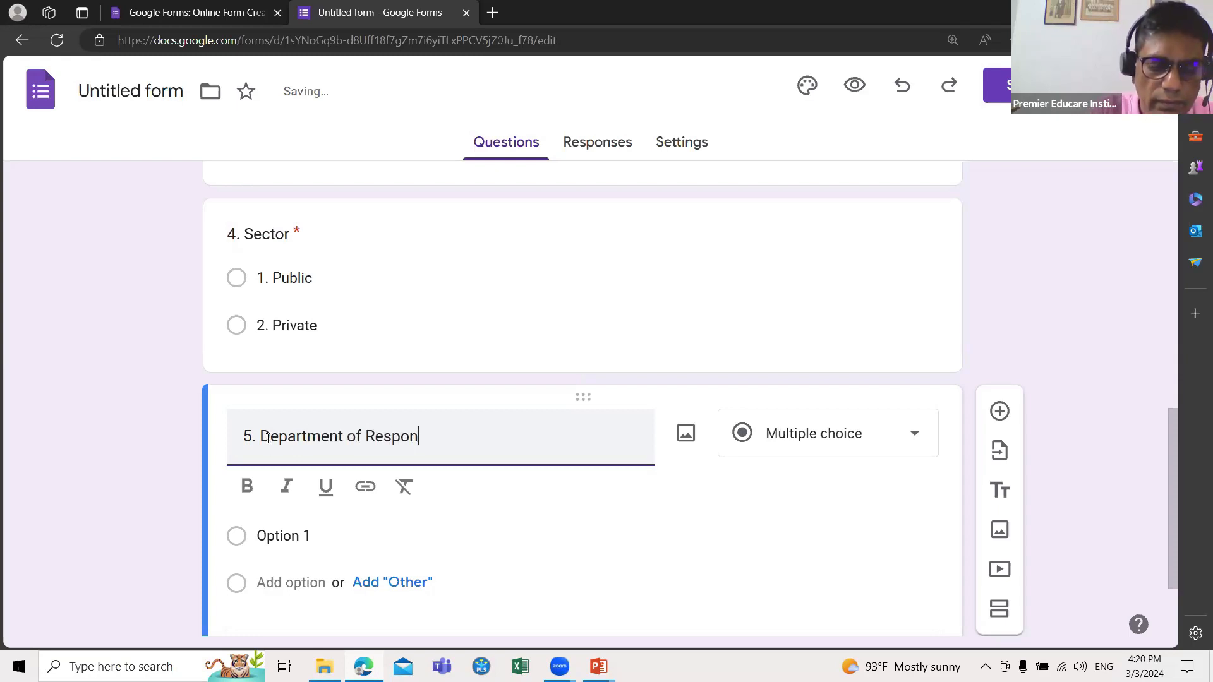
text(dant)
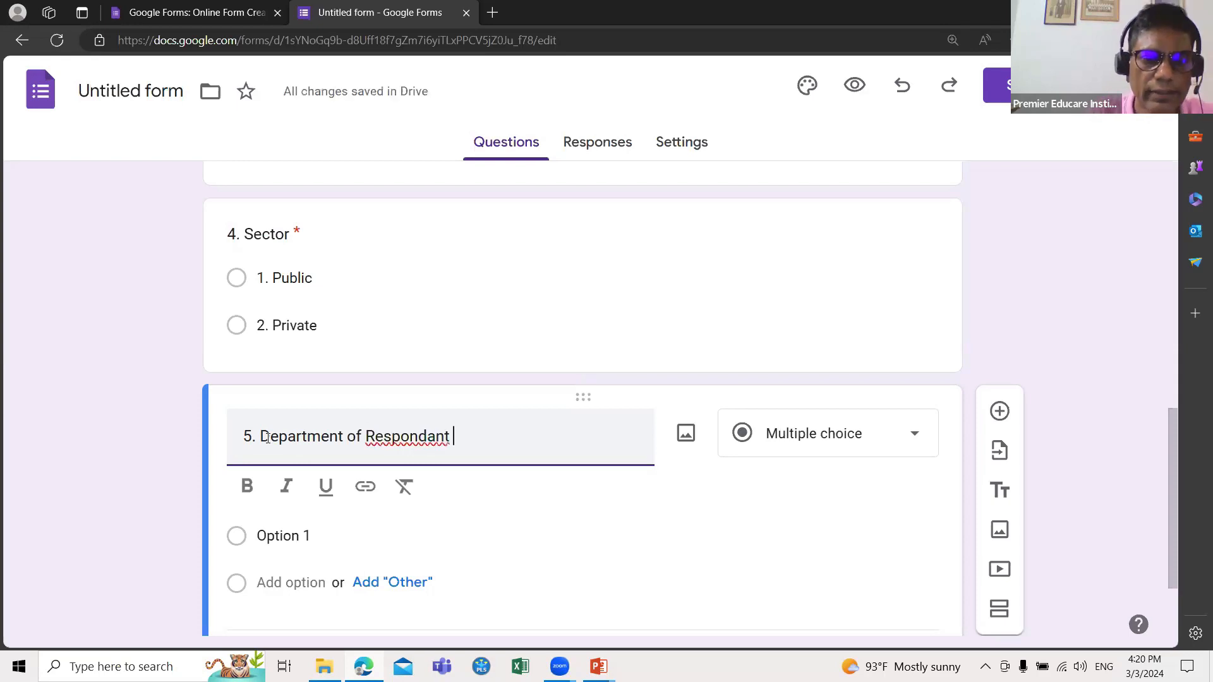
click(410, 437)
click(399, 494)
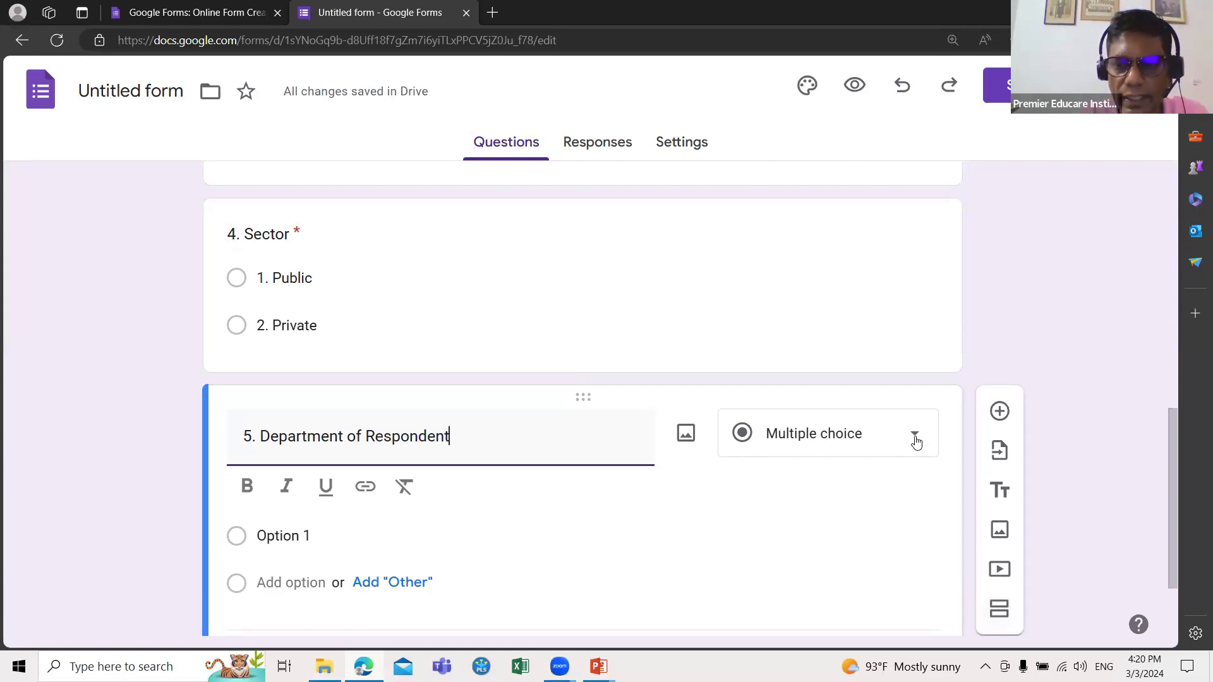
Step: Enter the options '1. HR' and '2. Marketing', make the question required, and add a new question
click(332, 536)
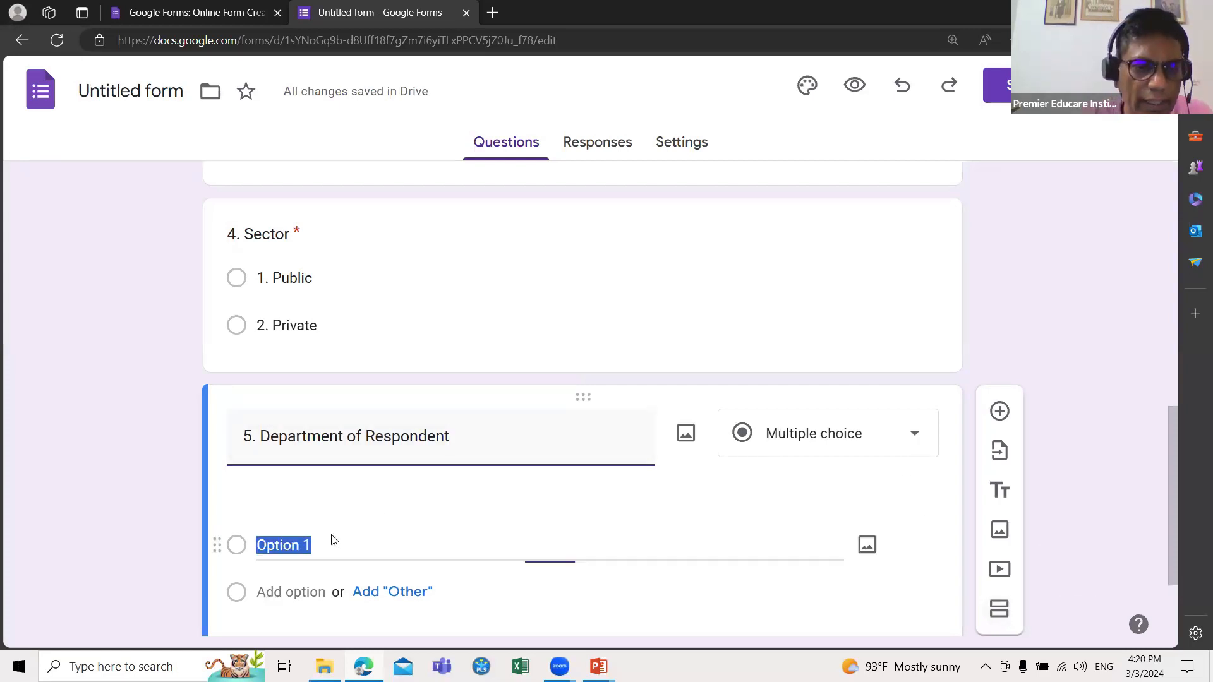
text(1. H)
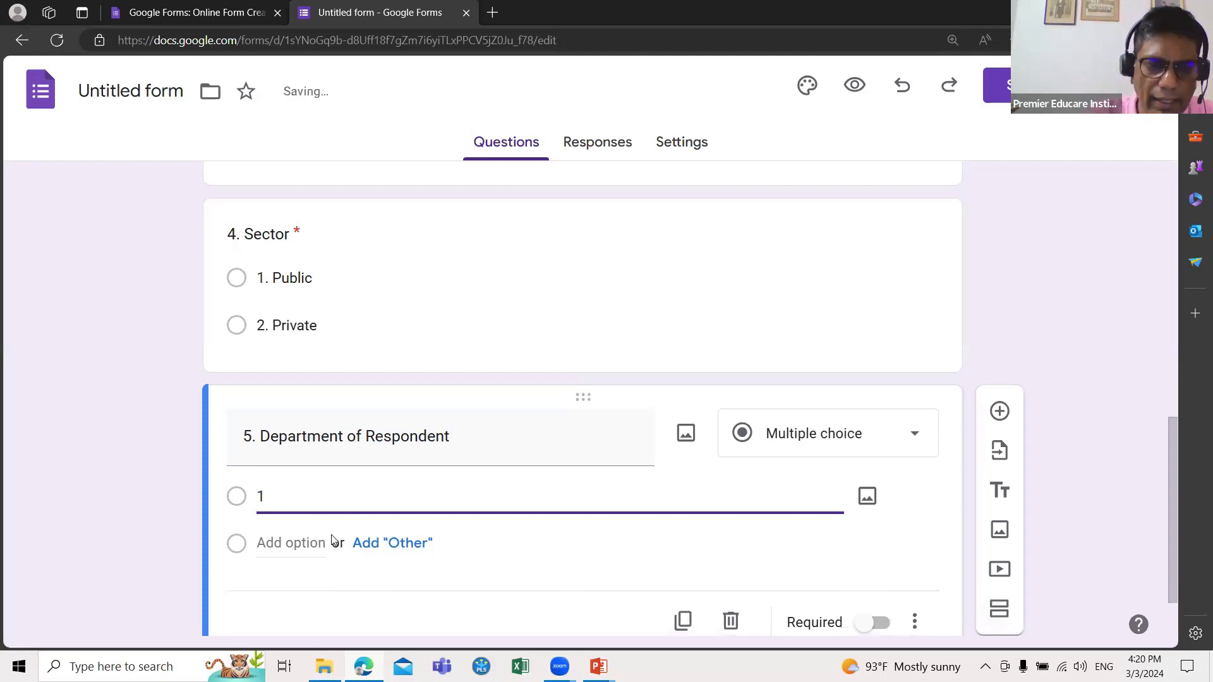
text(R)
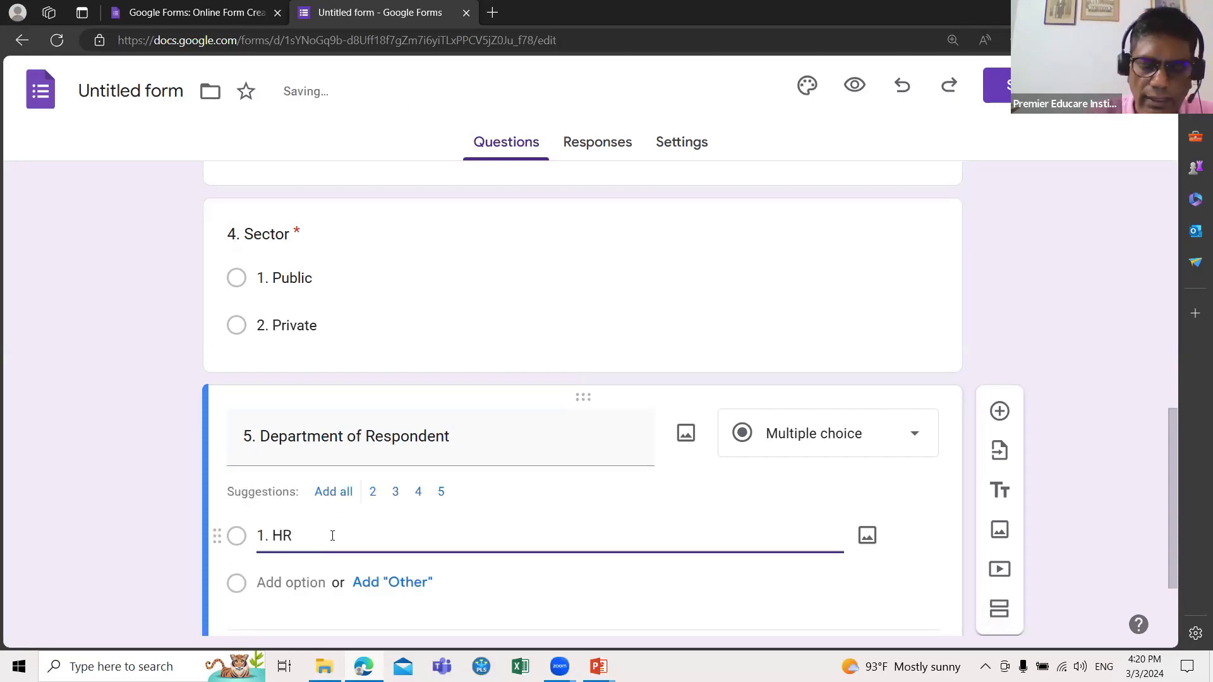
key(Return)
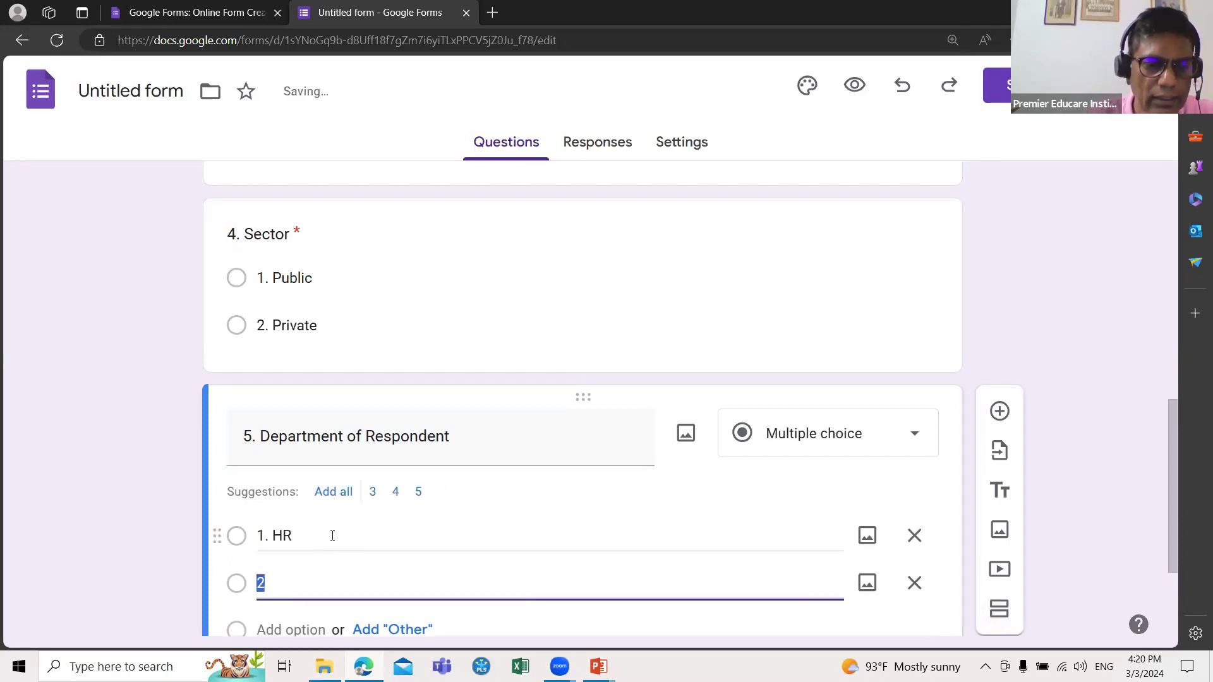
click(276, 581)
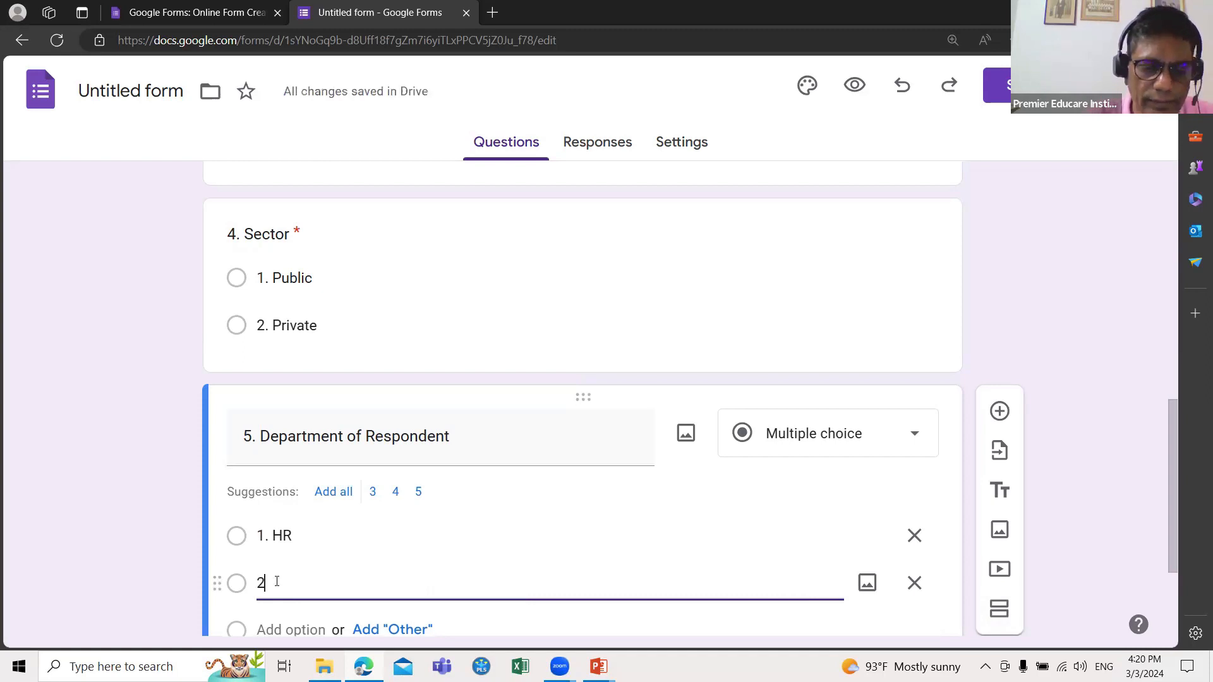
text(. Market)
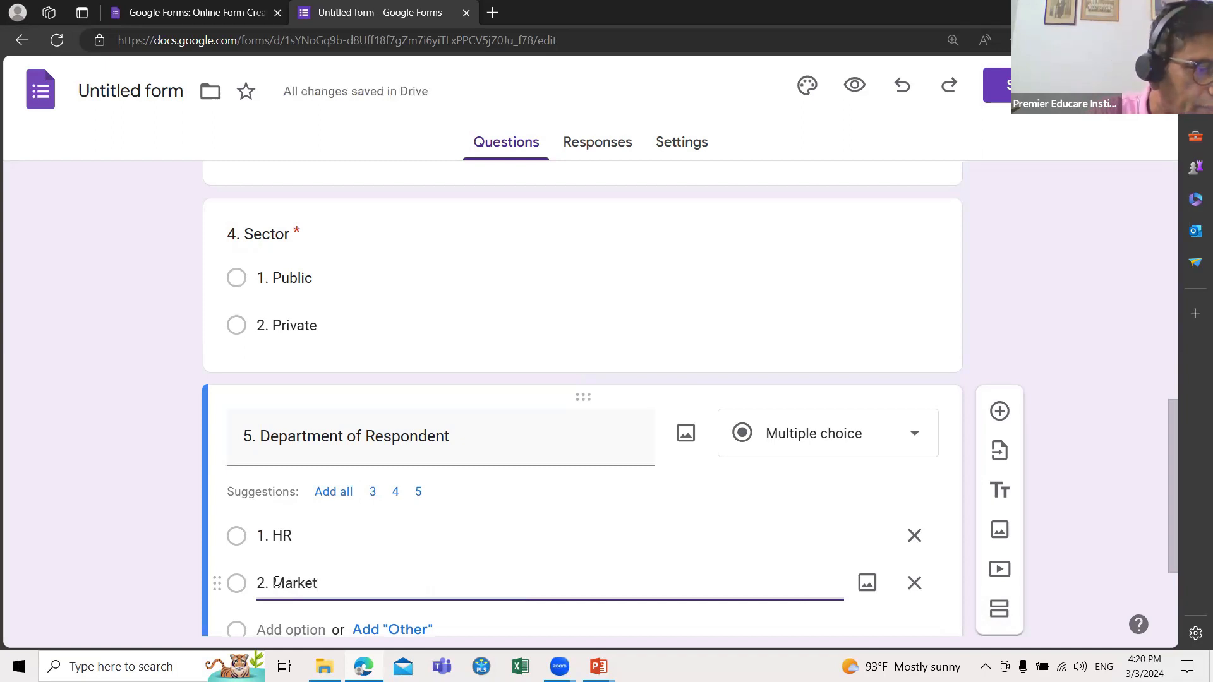
text(ing)
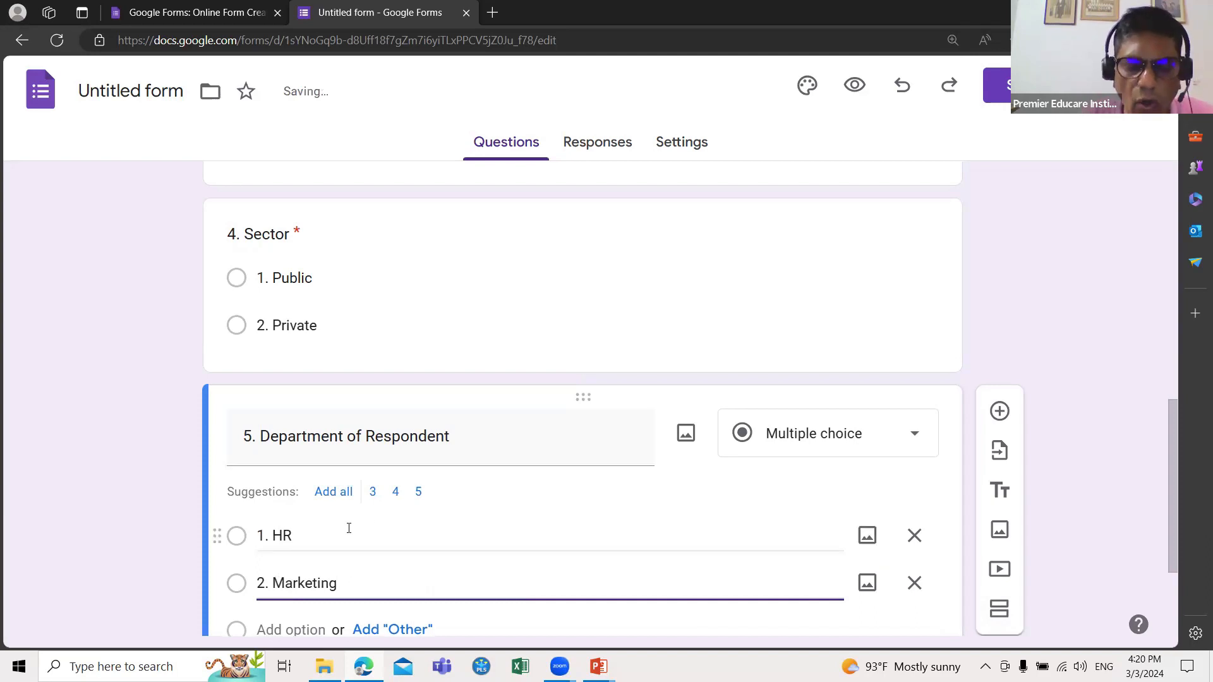
scroll(349, 528, down, 2)
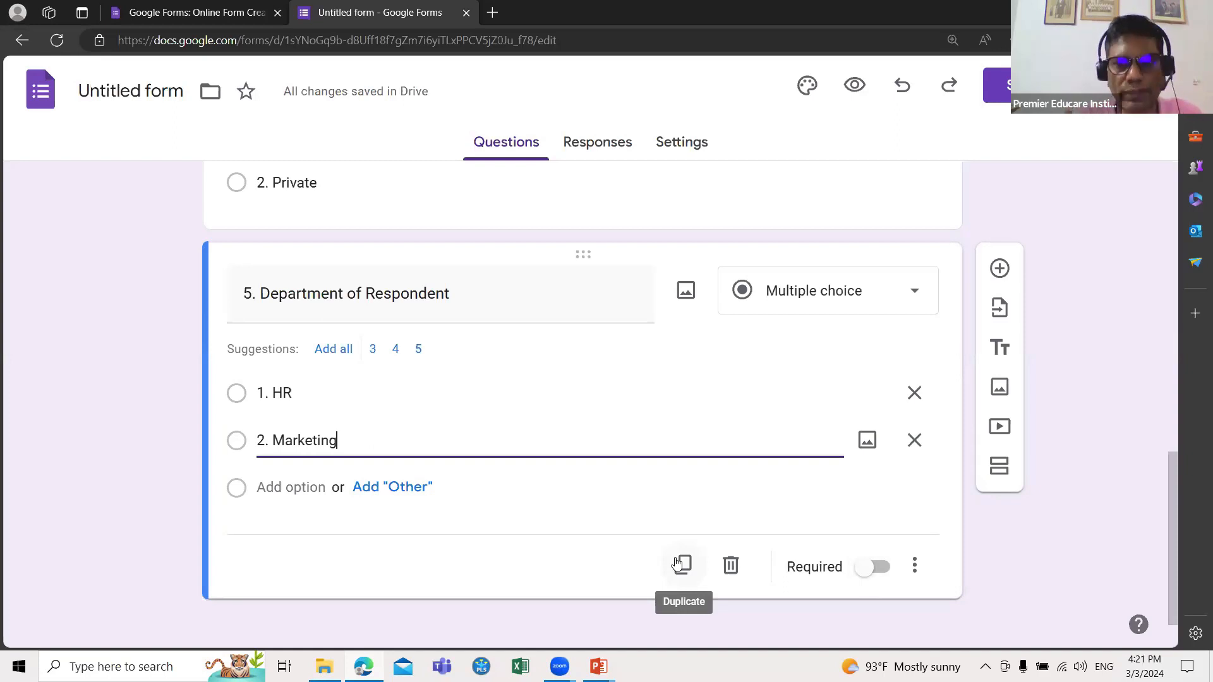
click(867, 569)
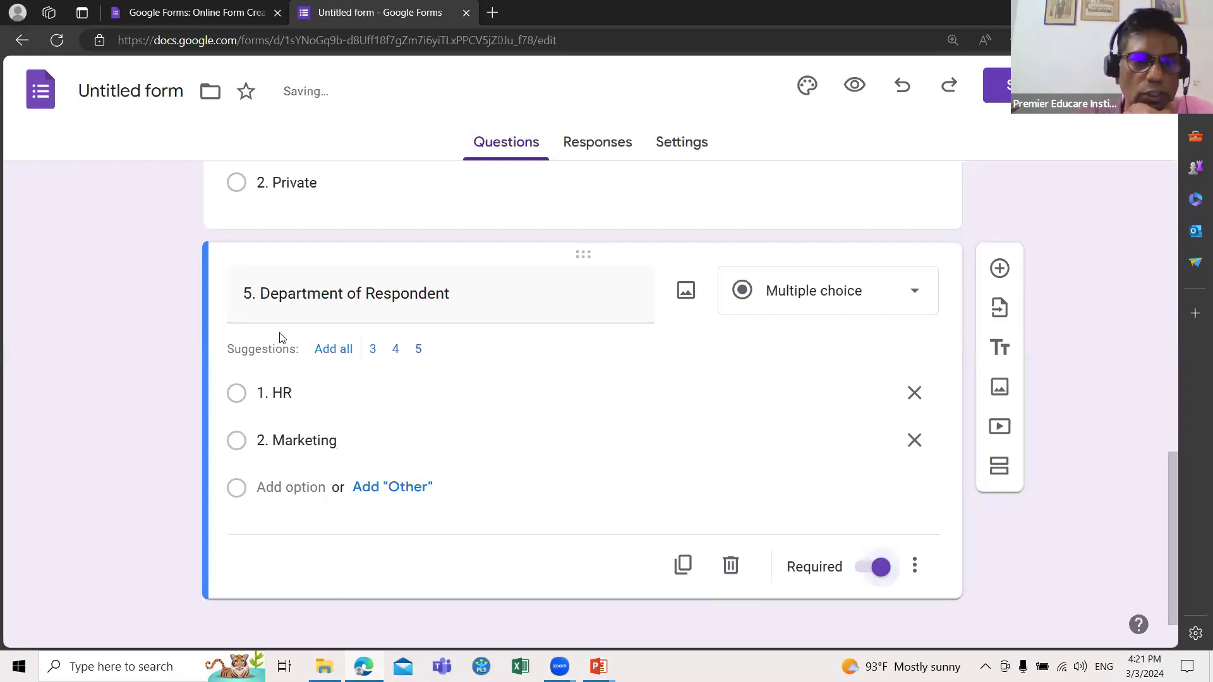
click(999, 270)
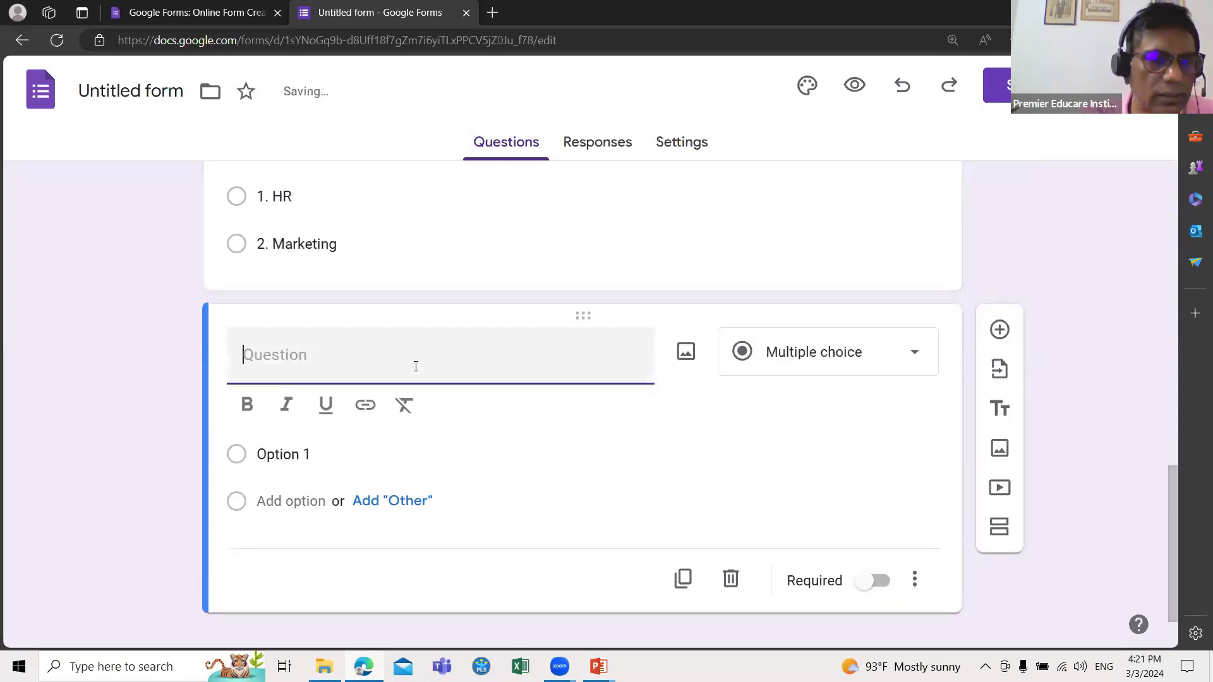
Step: Title the question '6.Salary' and make it a required Short answer question
text(6.)
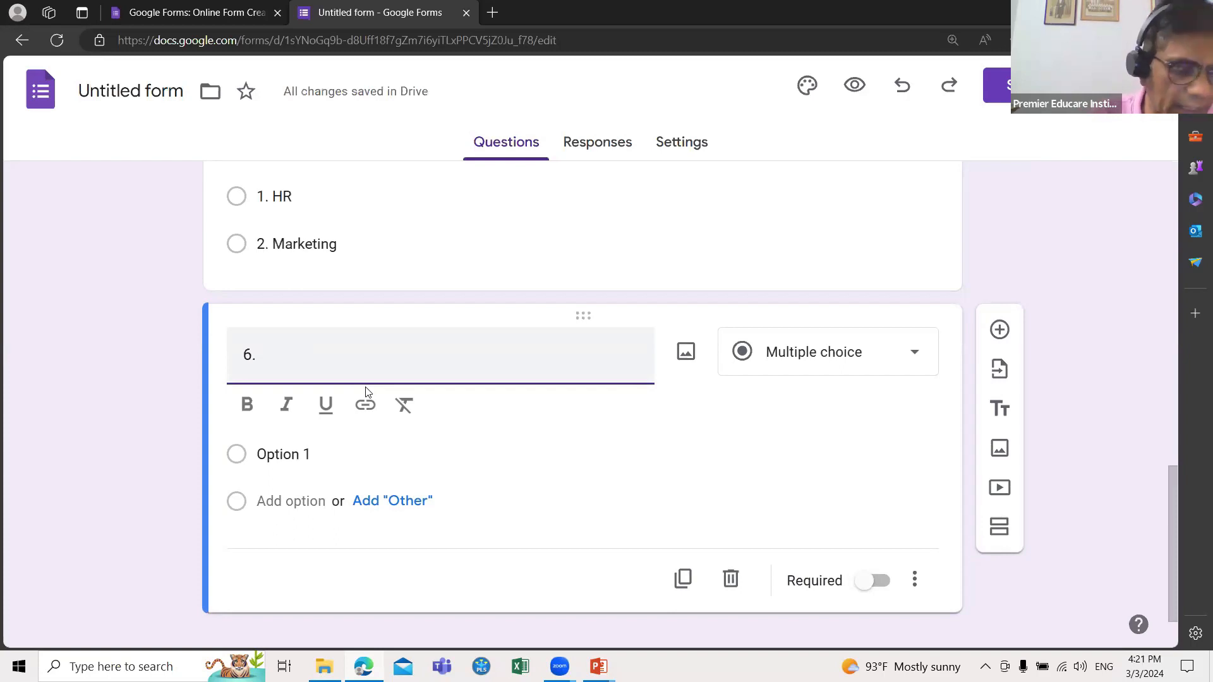
text(Salary)
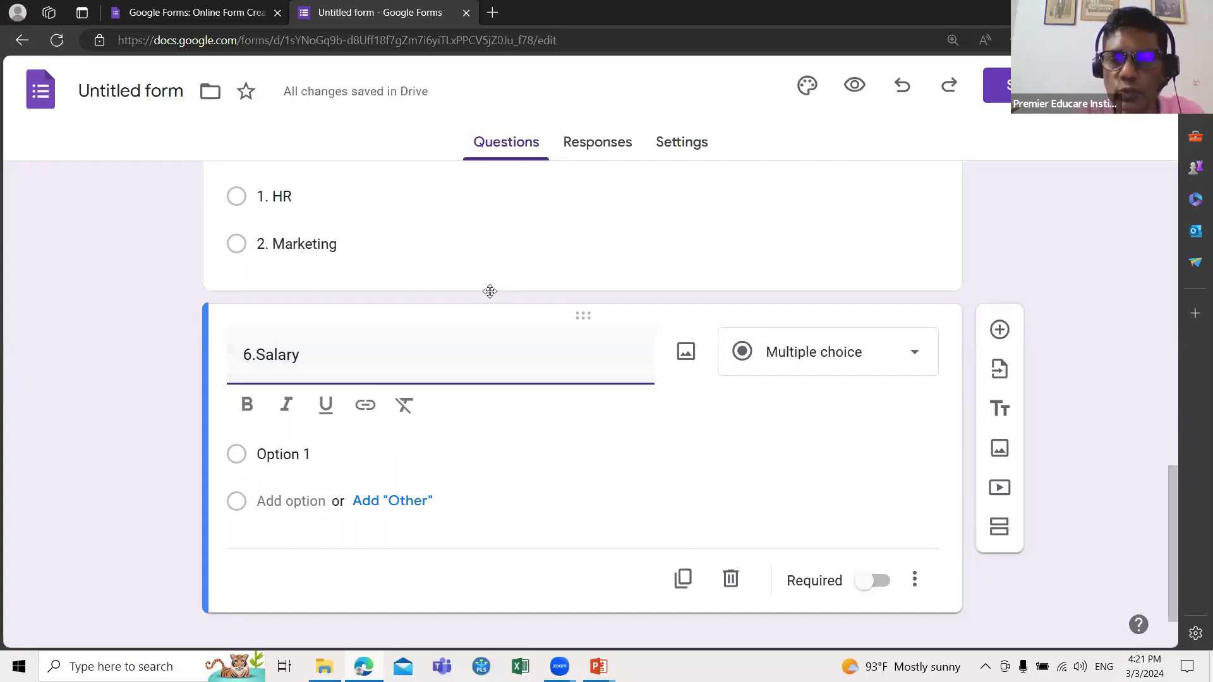
click(919, 351)
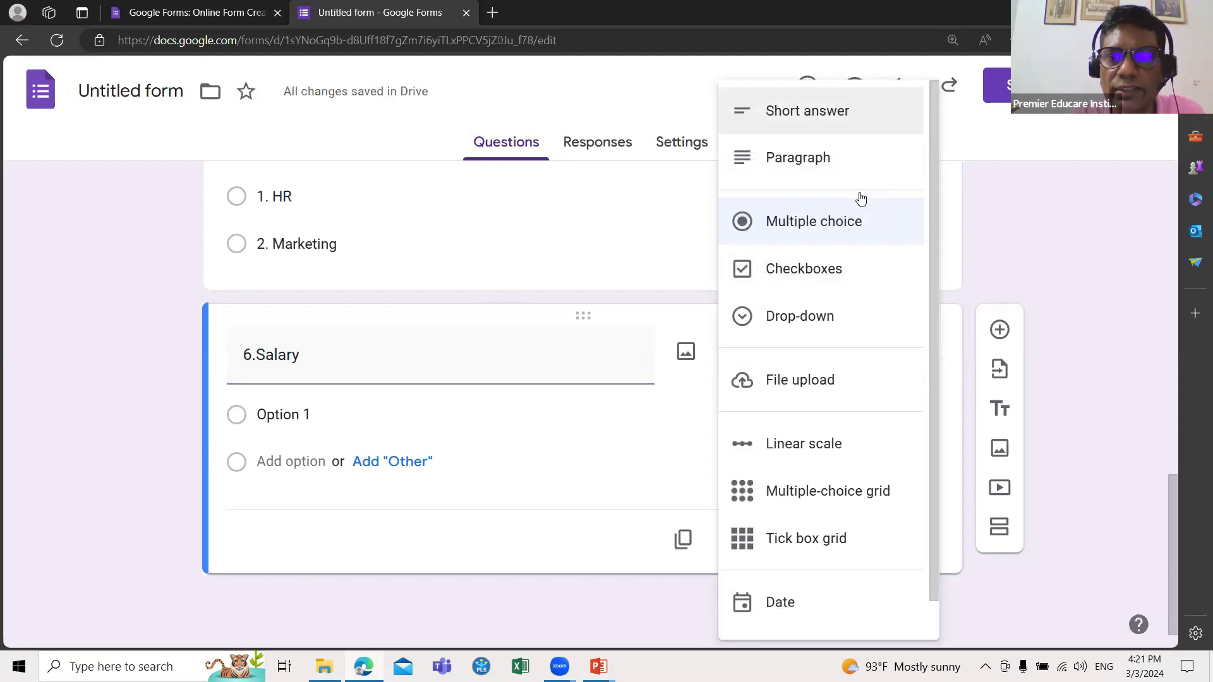
click(821, 111)
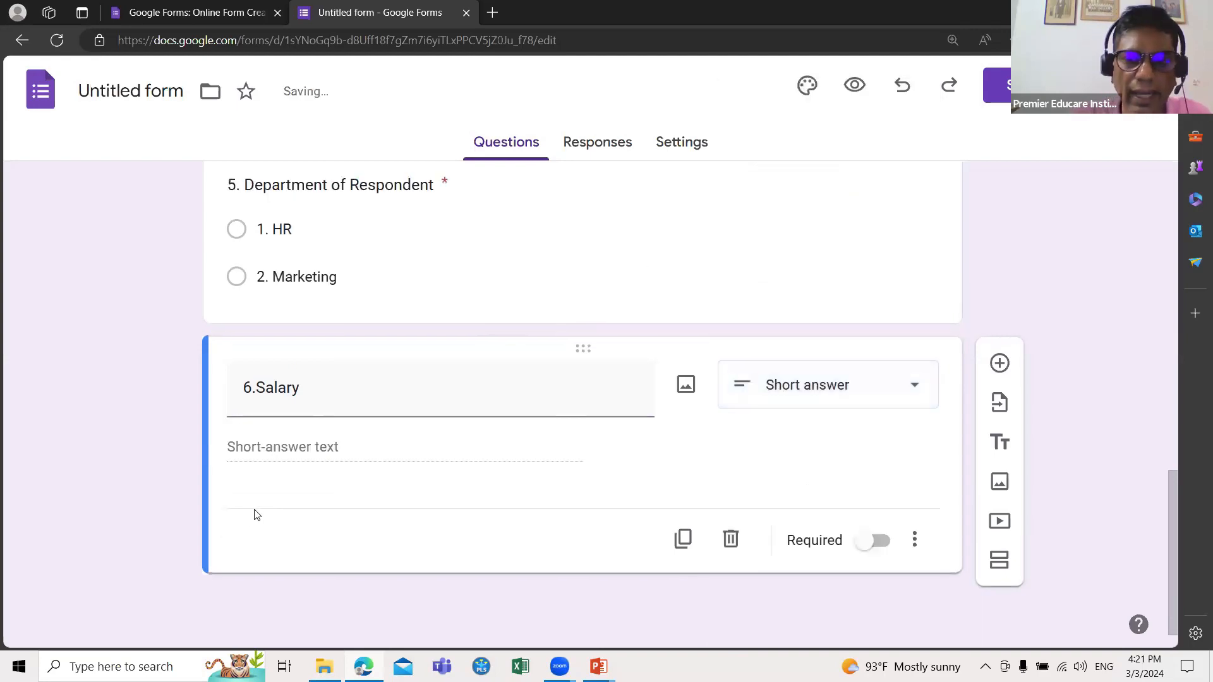
click(863, 544)
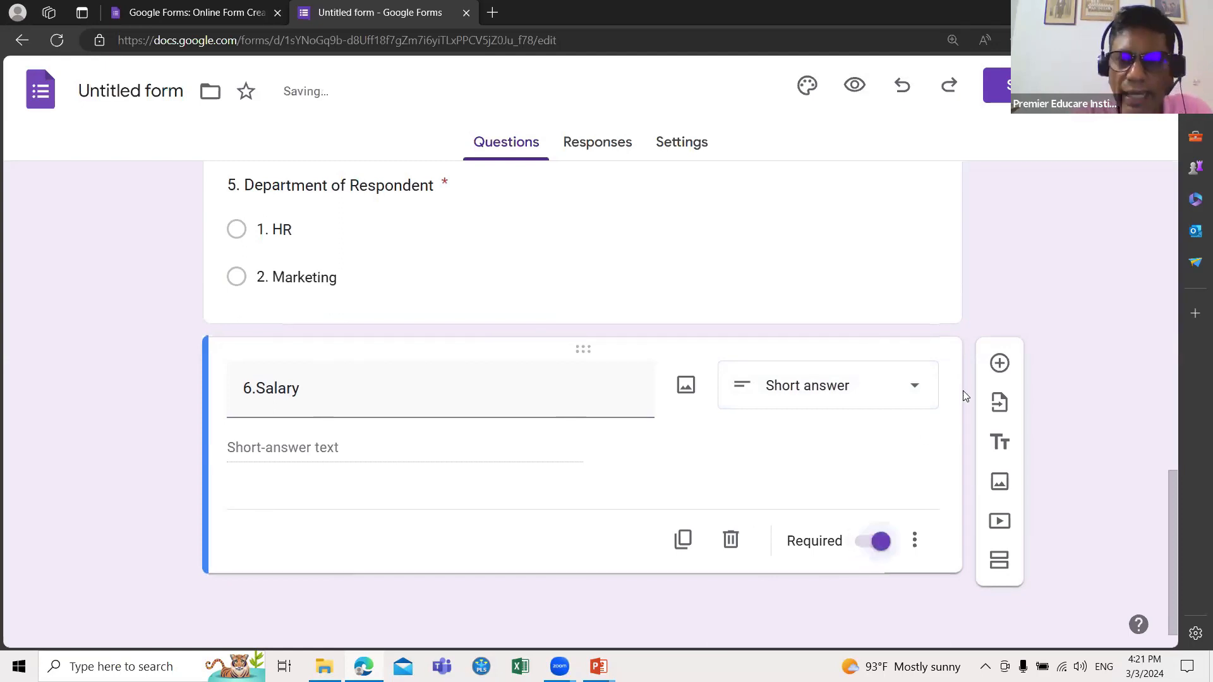
Step: Add '7. Age (In years)' as a required Short answer question, then add another question
click(999, 363)
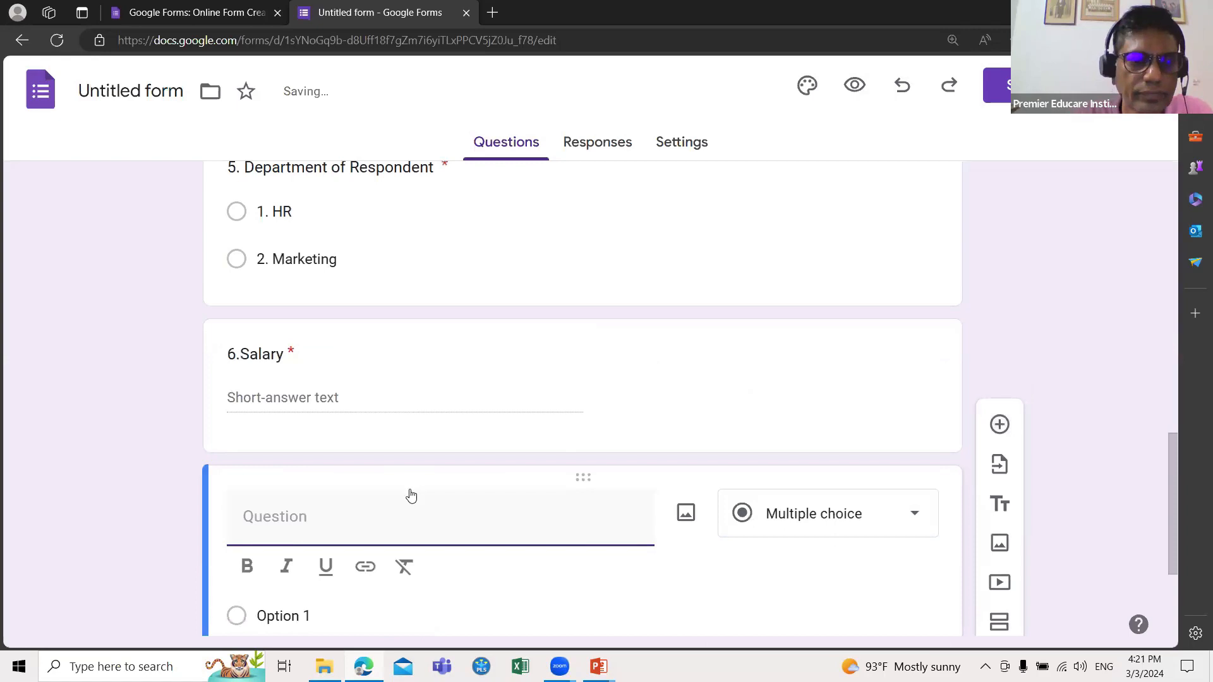
text(7.)
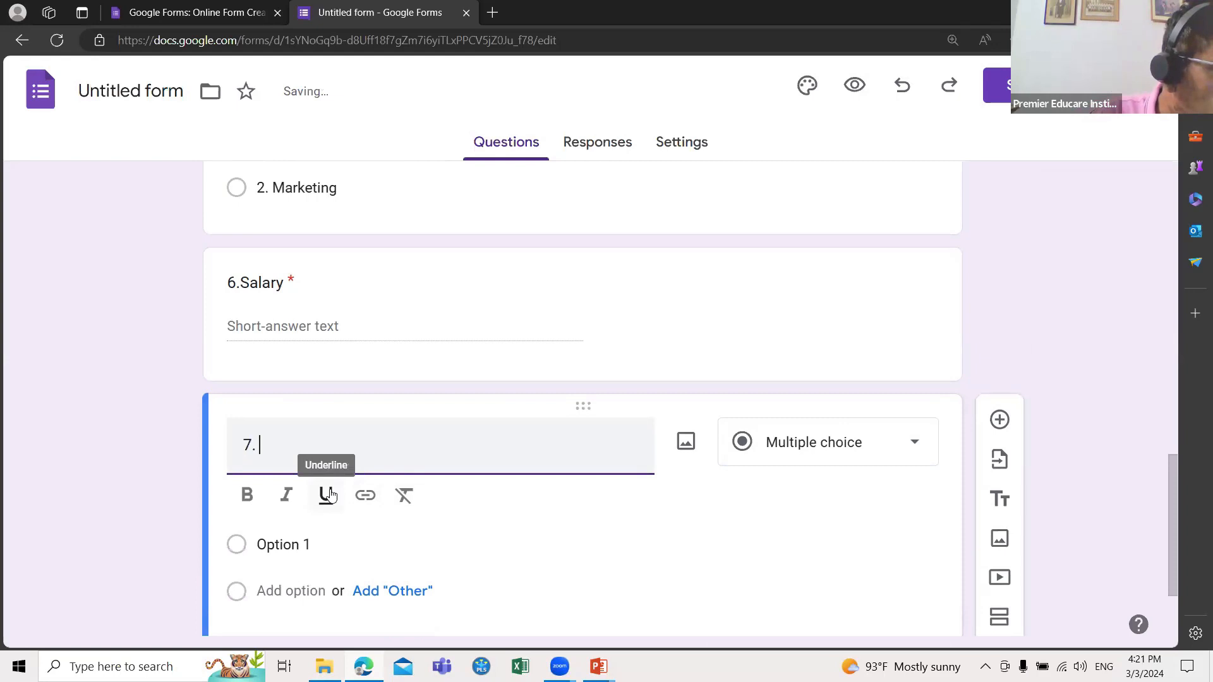
text( A)
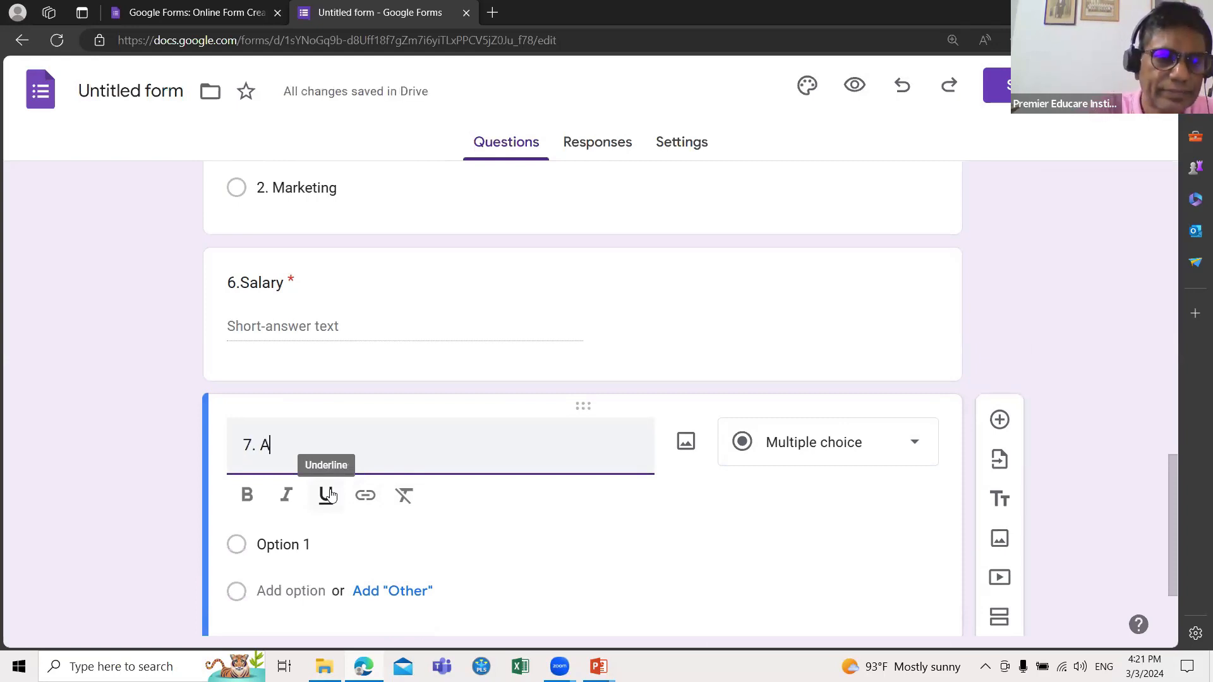
text(ge)
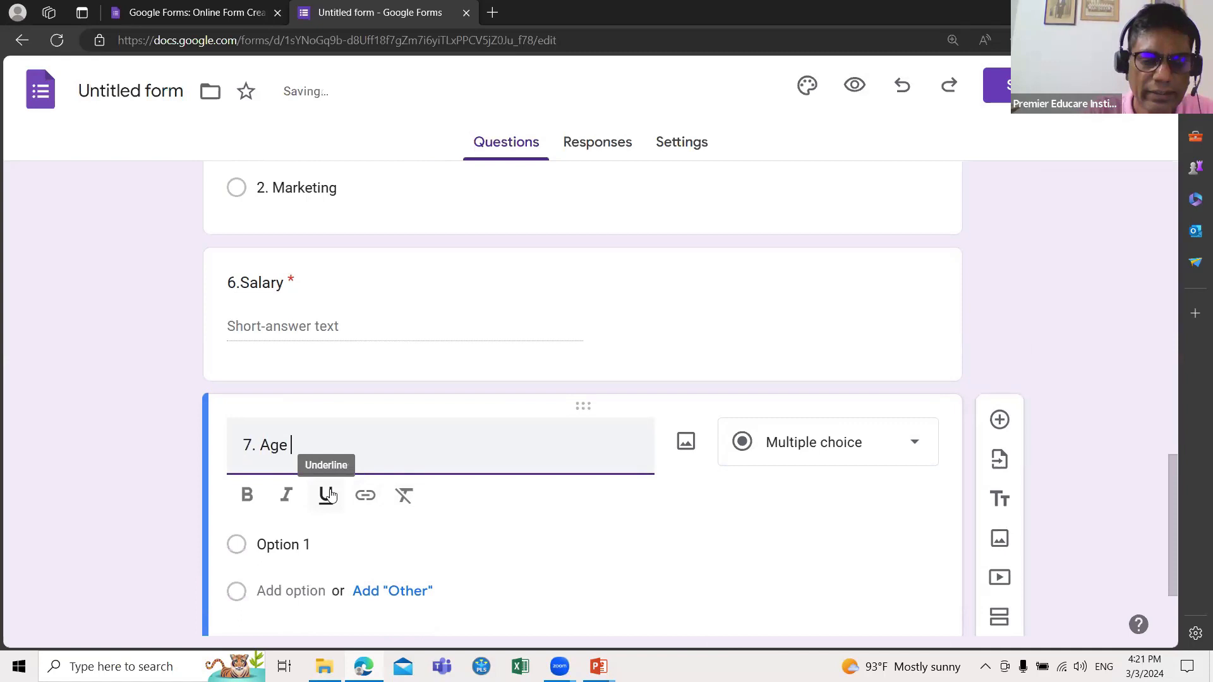
text( (In)
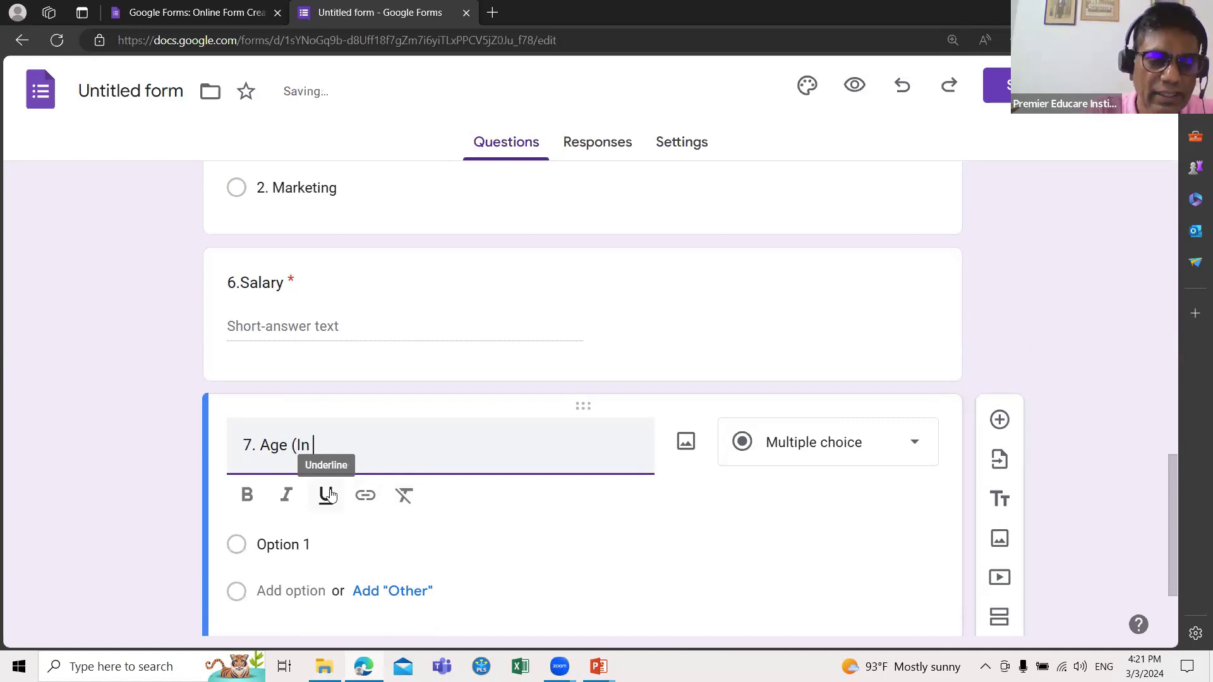
text( years))
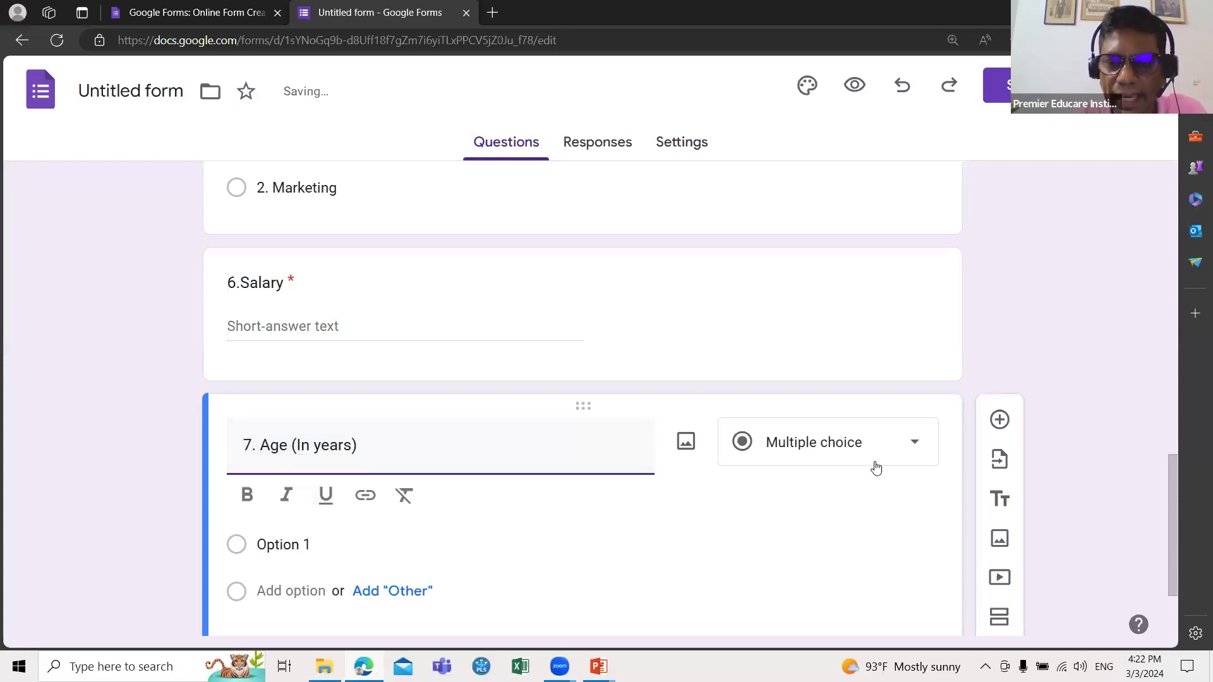
click(911, 445)
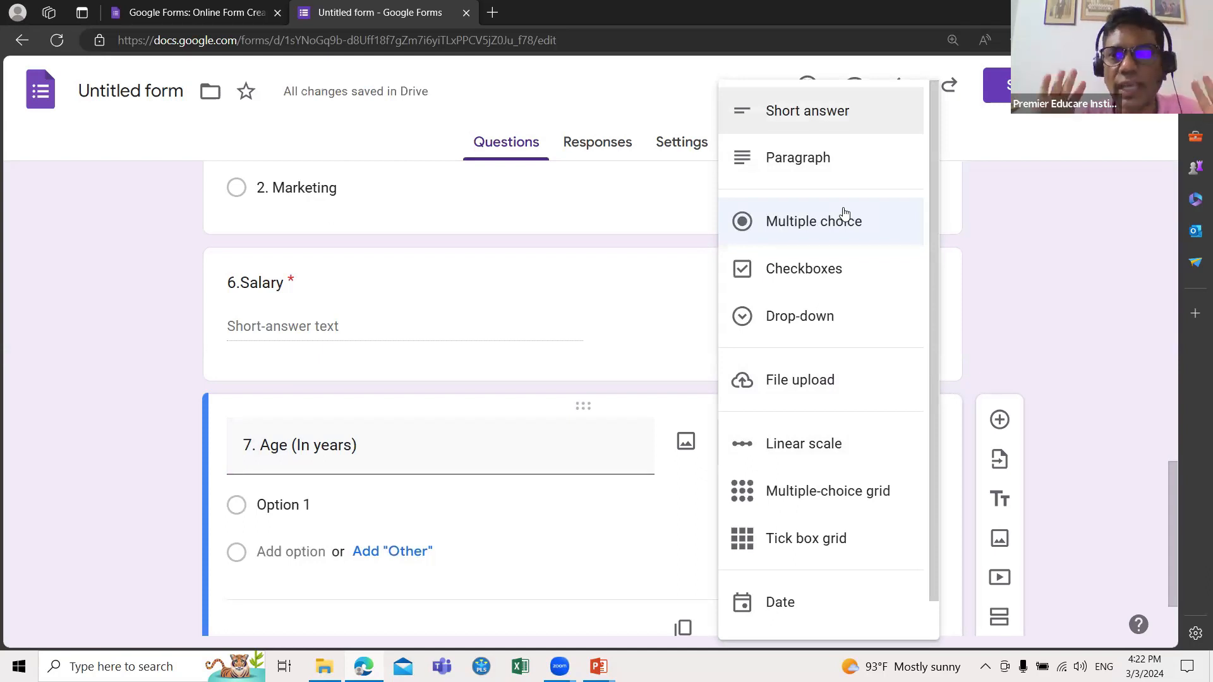
click(850, 113)
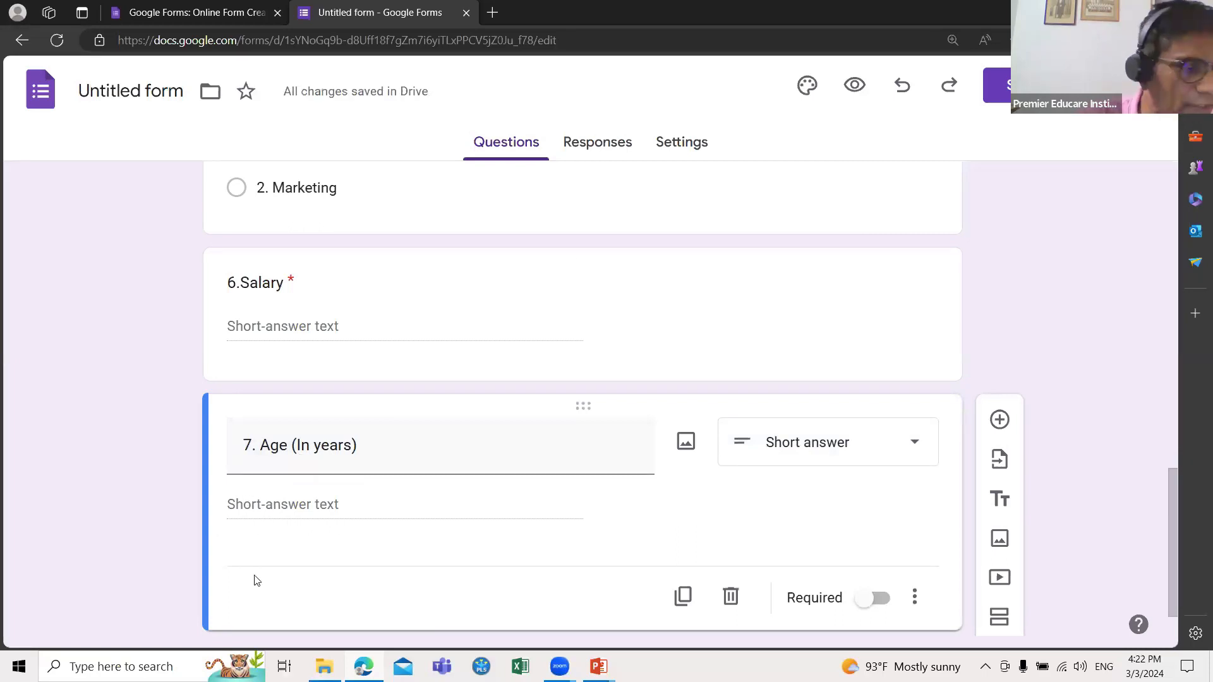
scroll(246, 560, down, 1)
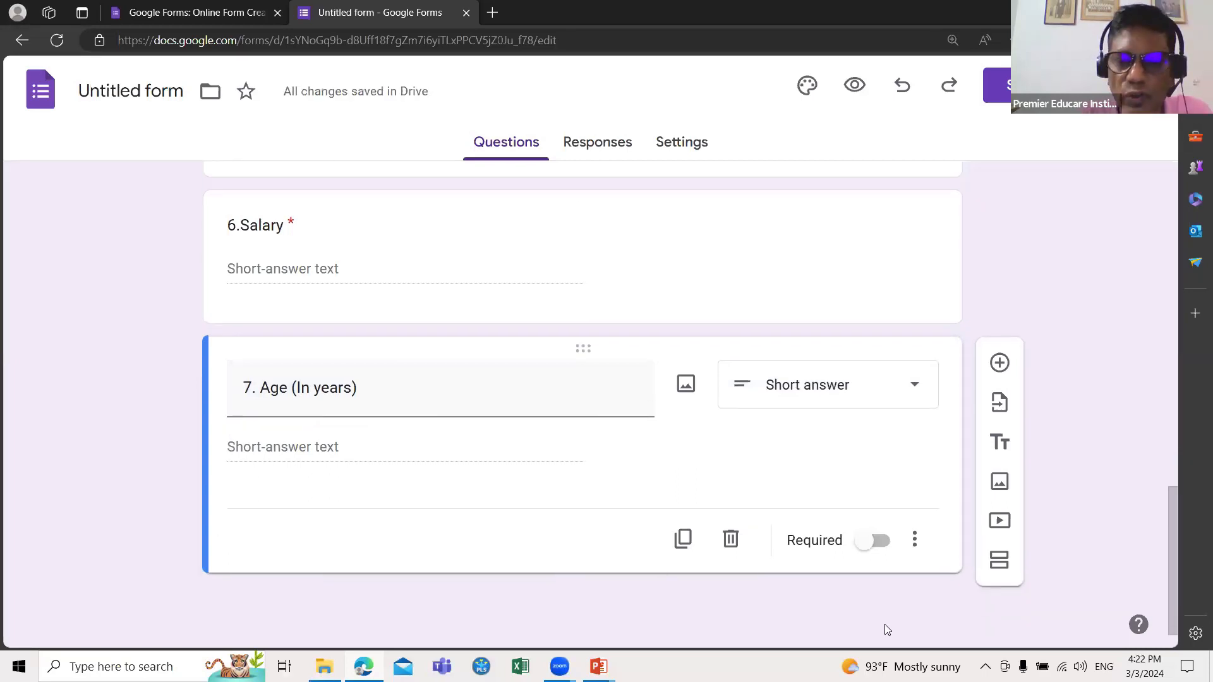
click(866, 547)
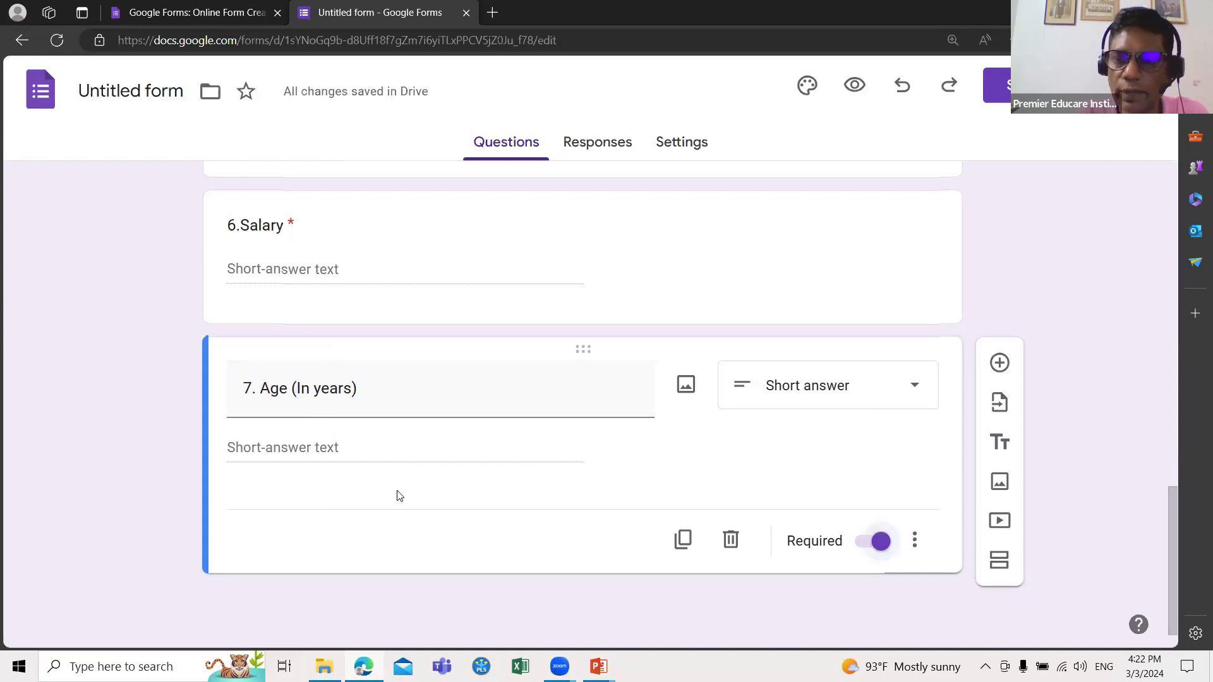
click(1000, 364)
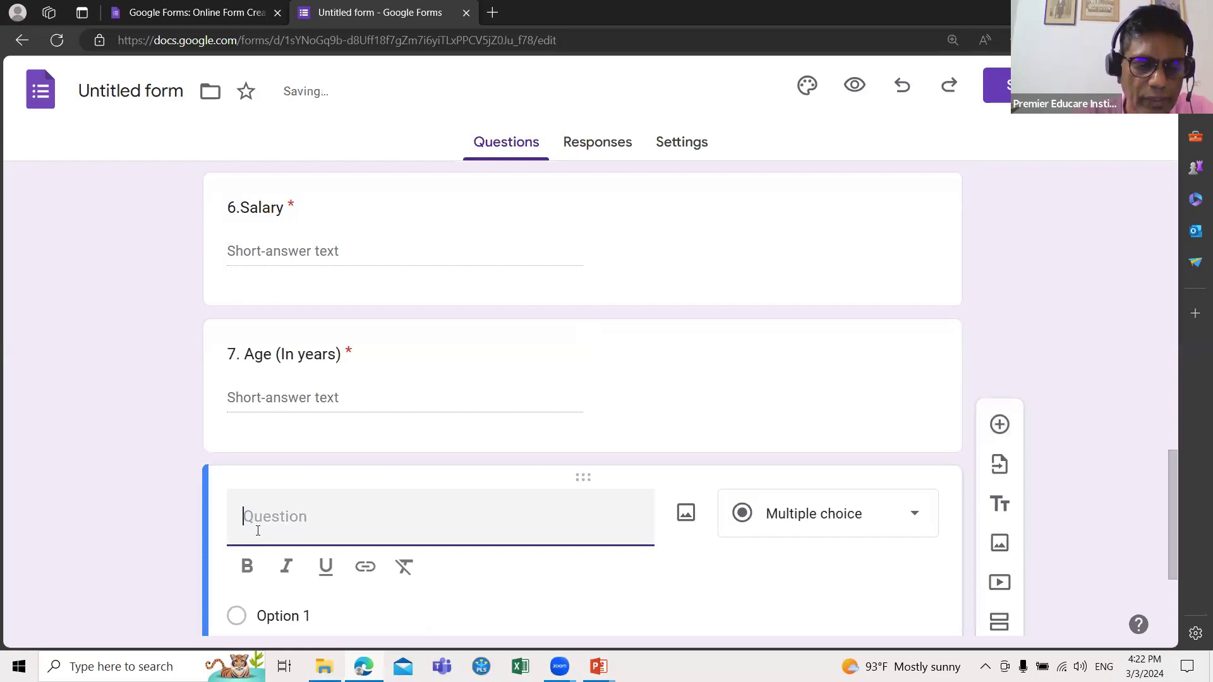
Step: Title the question '8. Age Category', mark it required, and add another question after it
text(8. )
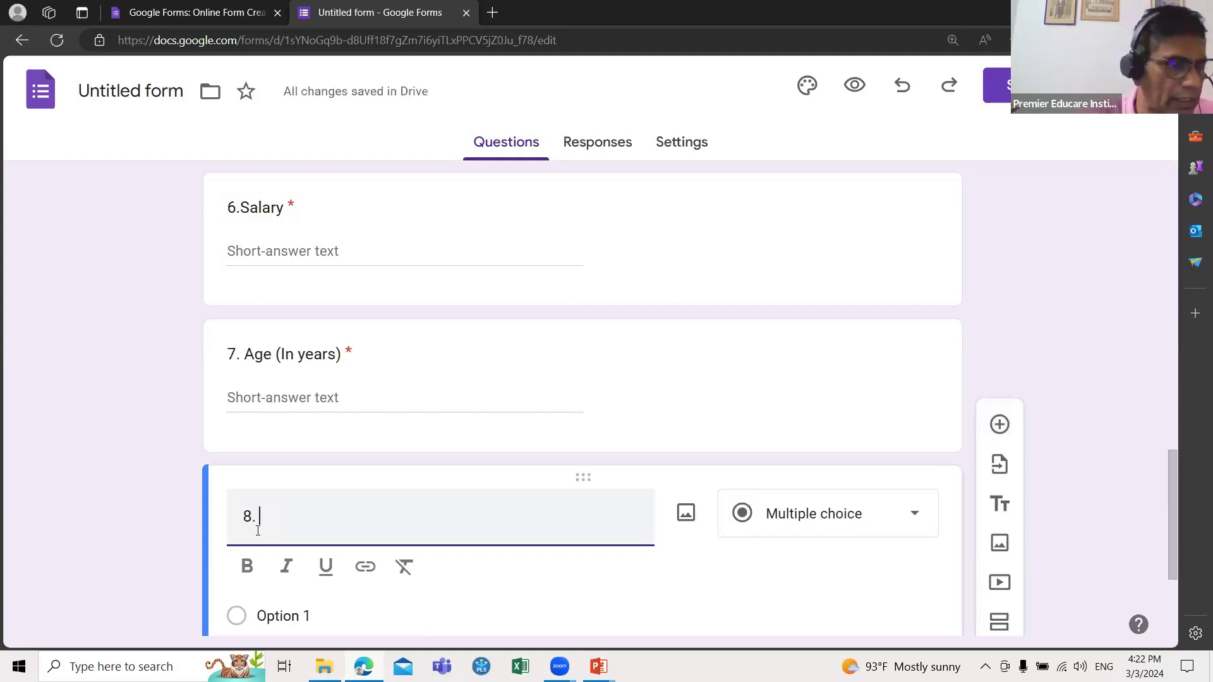
text(A)
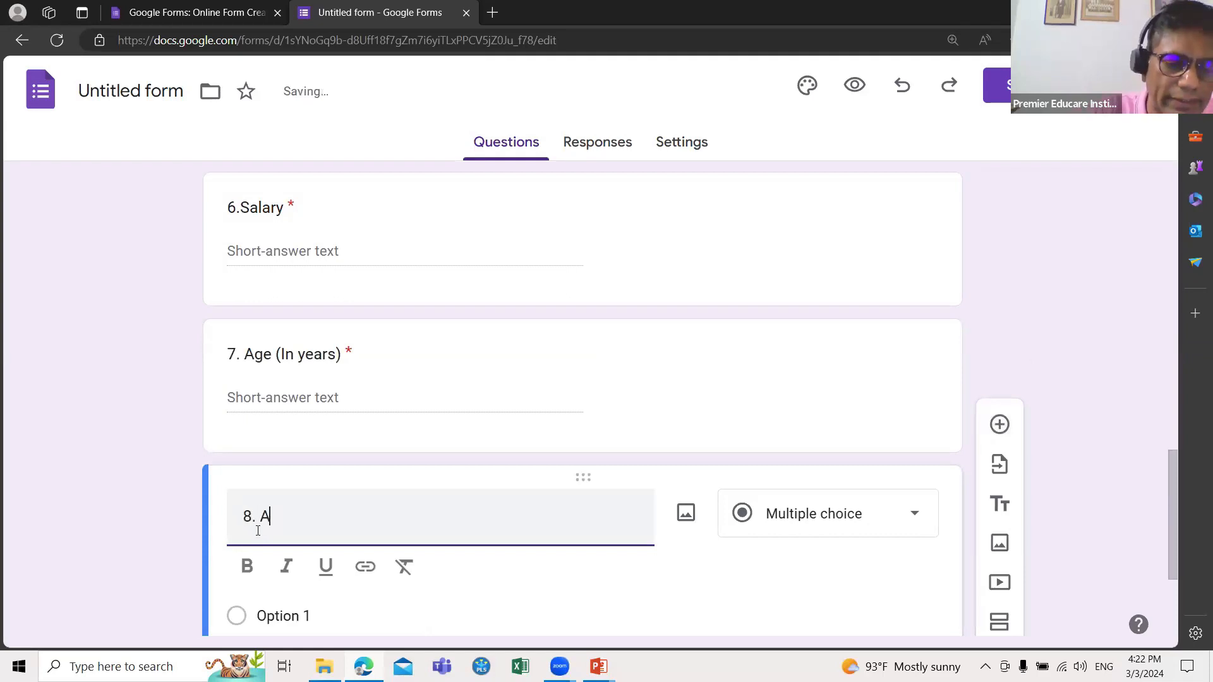
text(ge C)
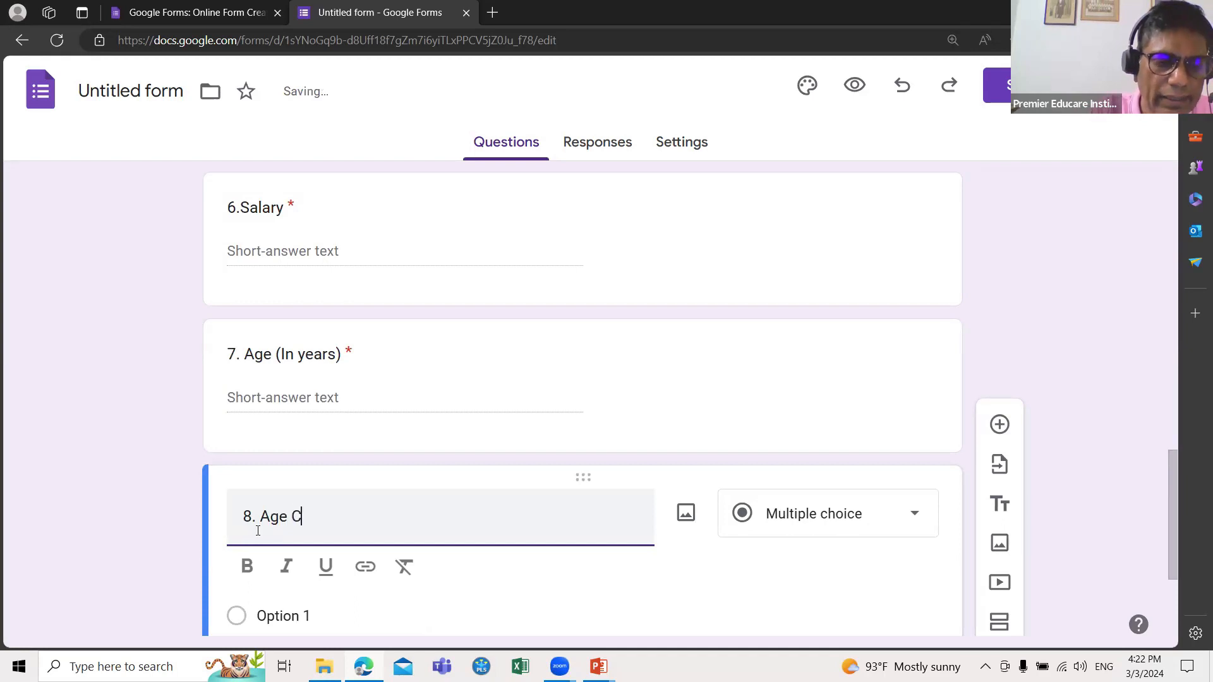
text(ategory)
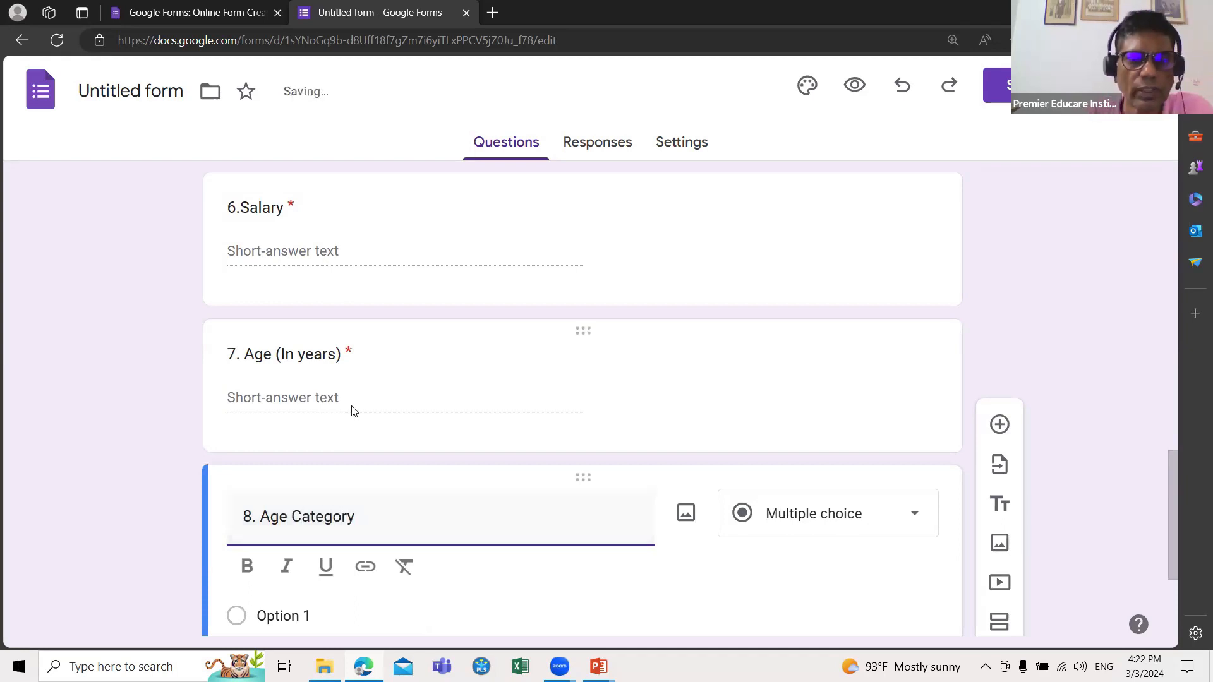
scroll(761, 419, down, 2)
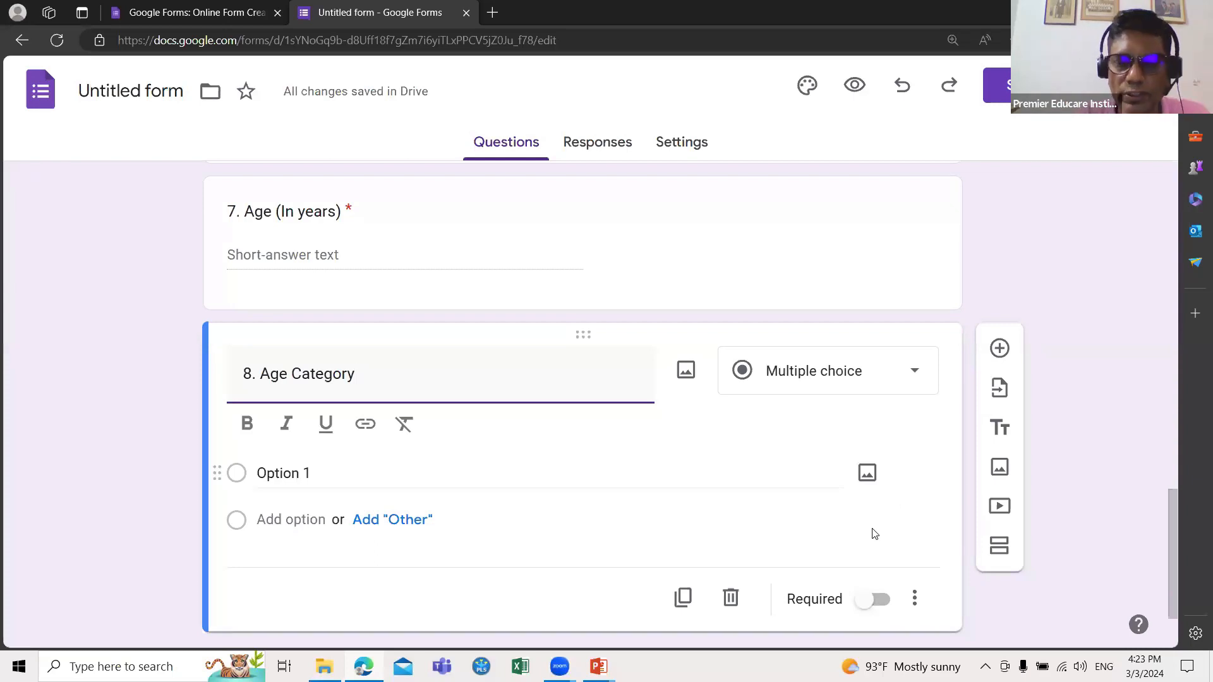
click(862, 594)
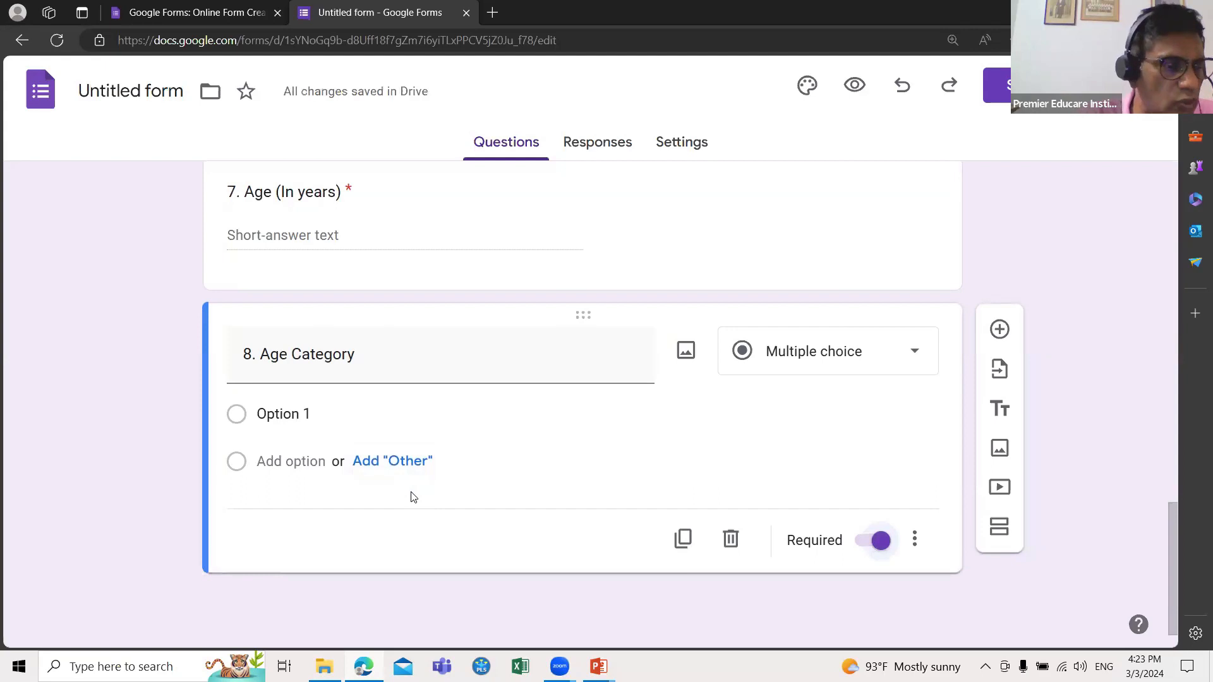
click(999, 330)
Step: Type the title '9. KPI Before the Training Program', inserting 'KPI' ahead of 'Before'
text(9. )
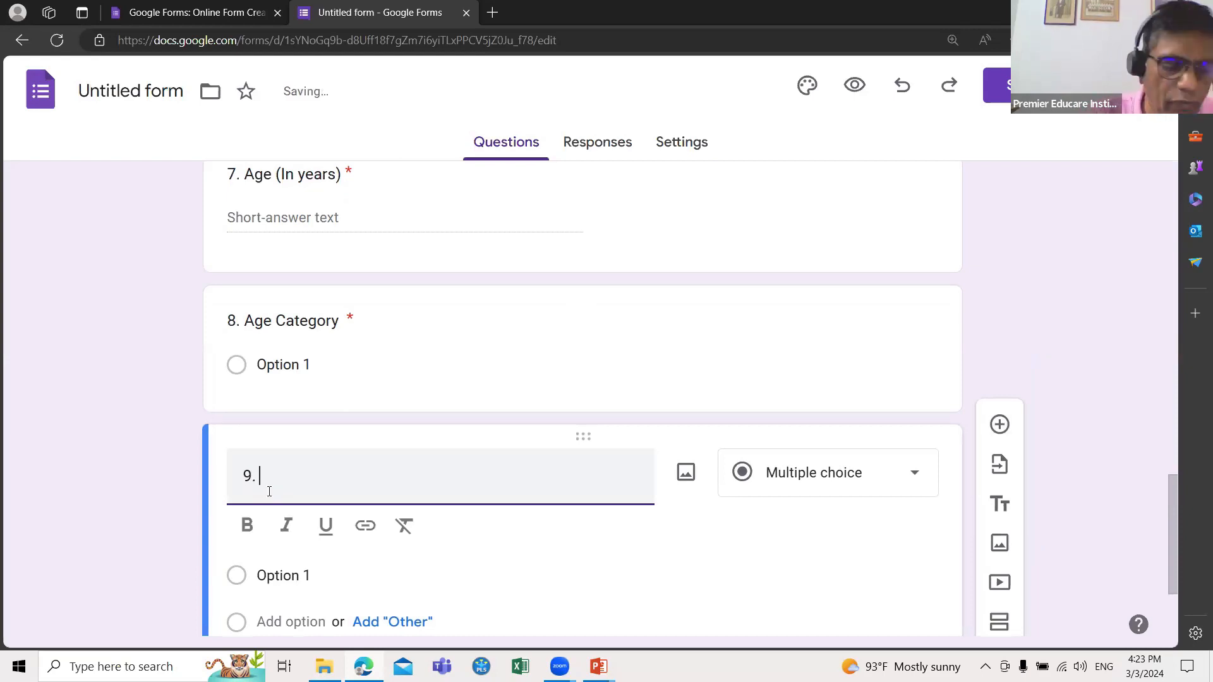
text(Be)
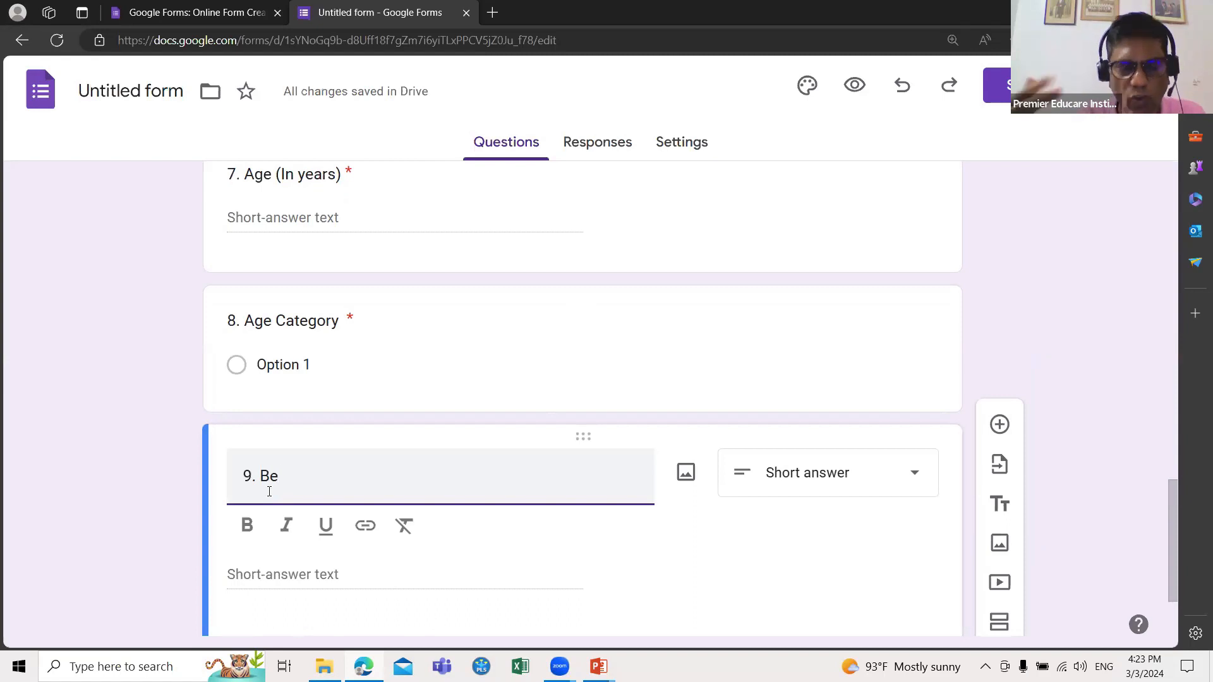
text(ore)
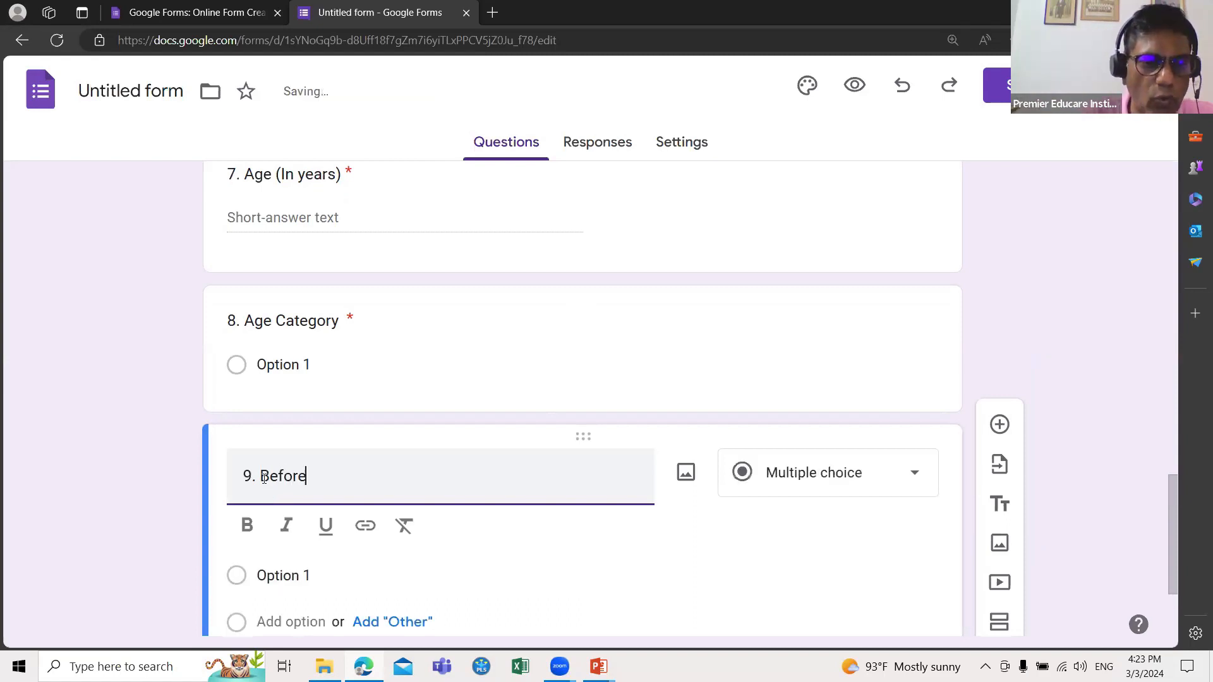
click(264, 478)
text(KPI)
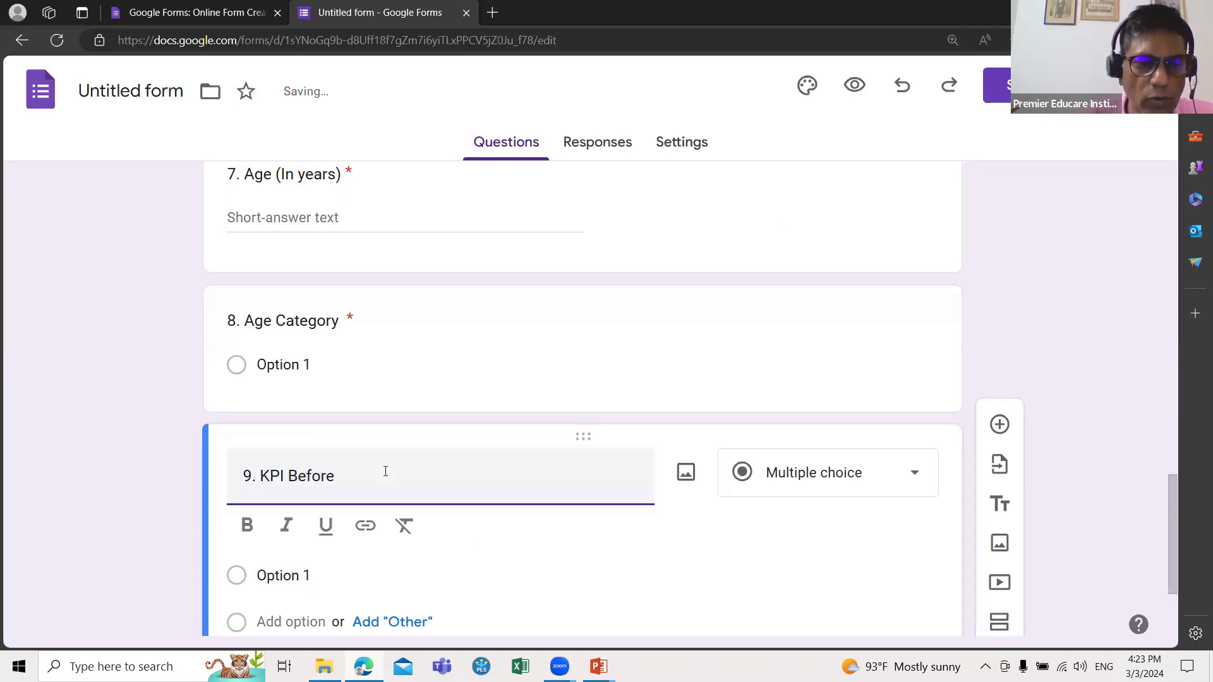
click(385, 471)
text(the )
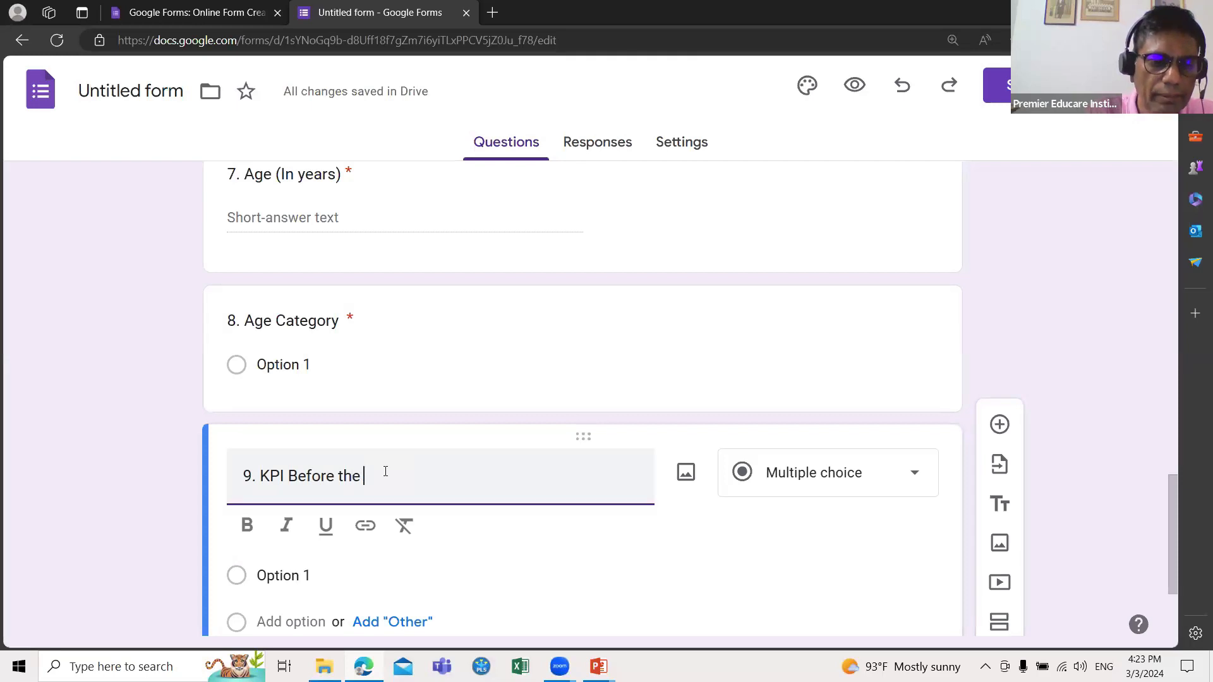
text(Training )
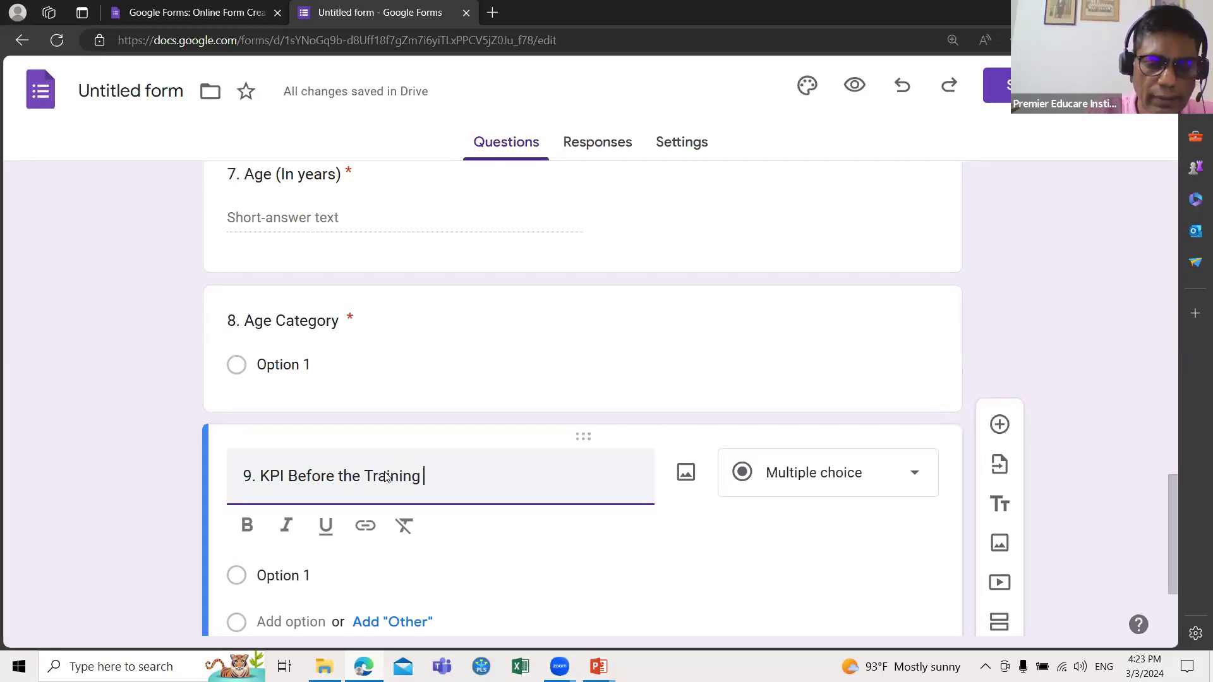
text(Program)
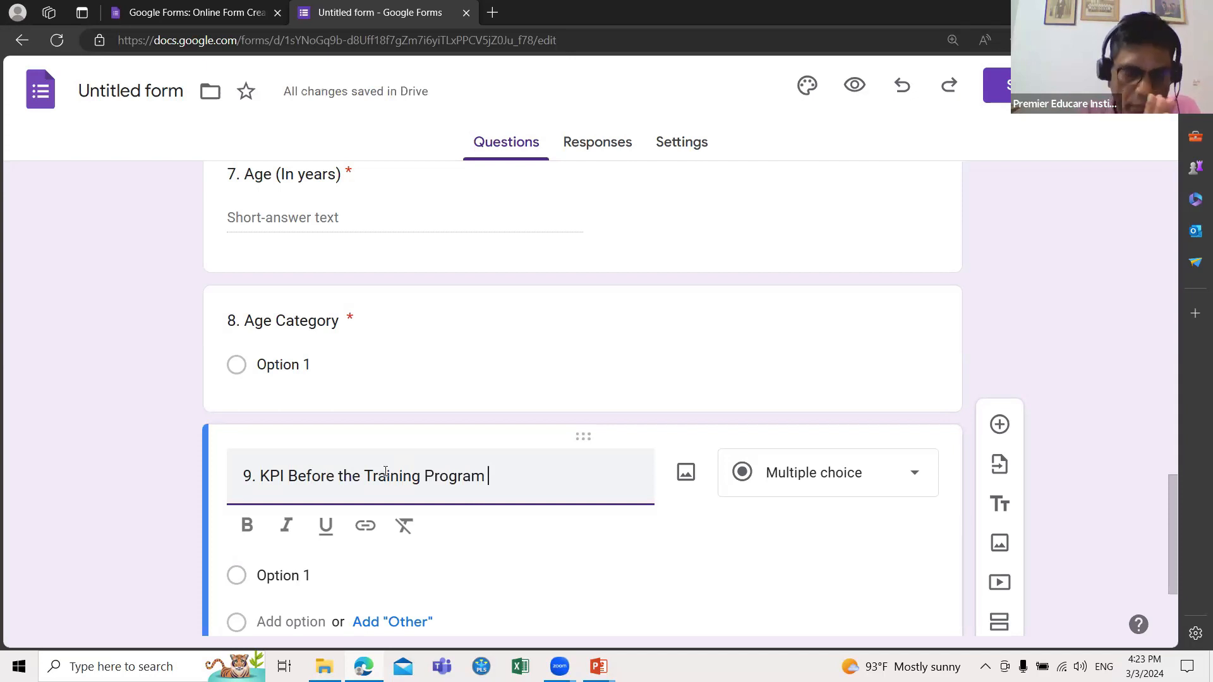
click(999, 425)
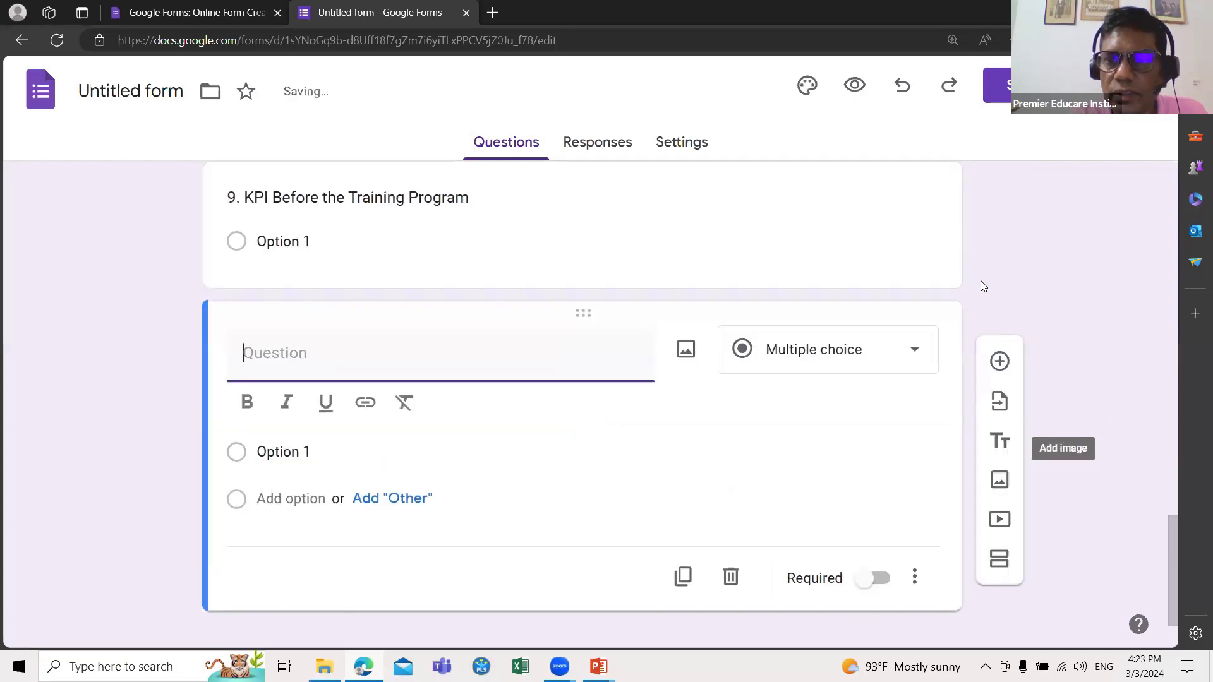
scroll(551, 509, up, 1)
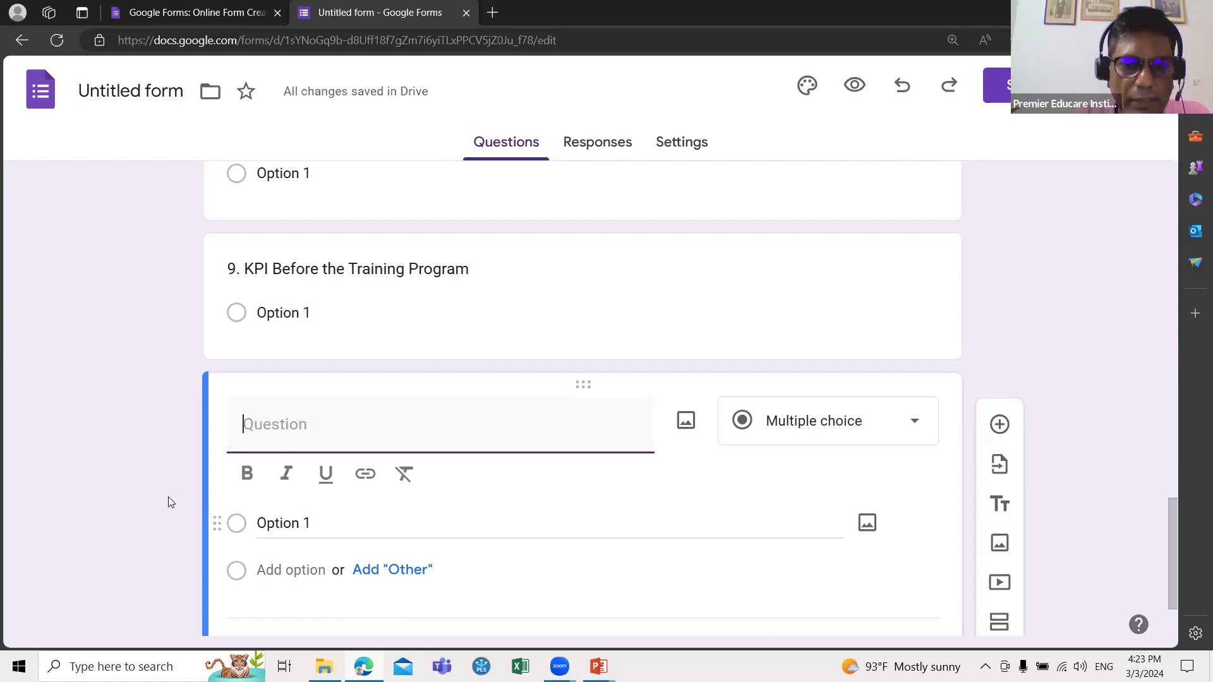
scroll(295, 503, down, 1)
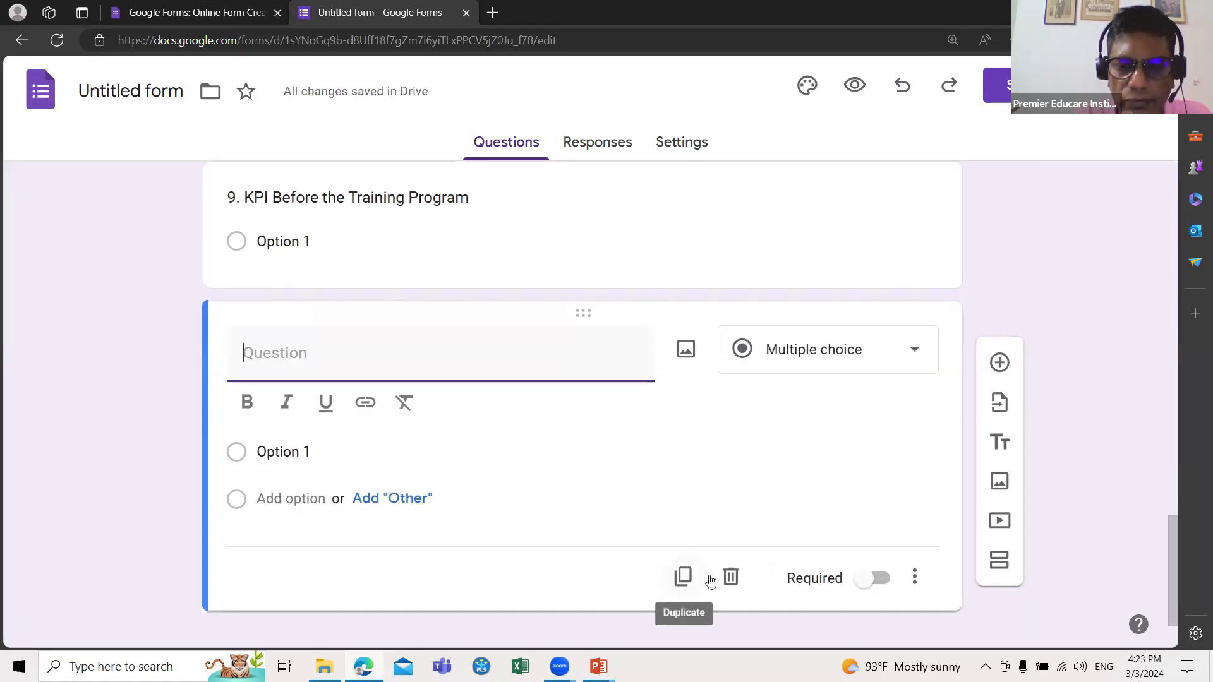
click(730, 581)
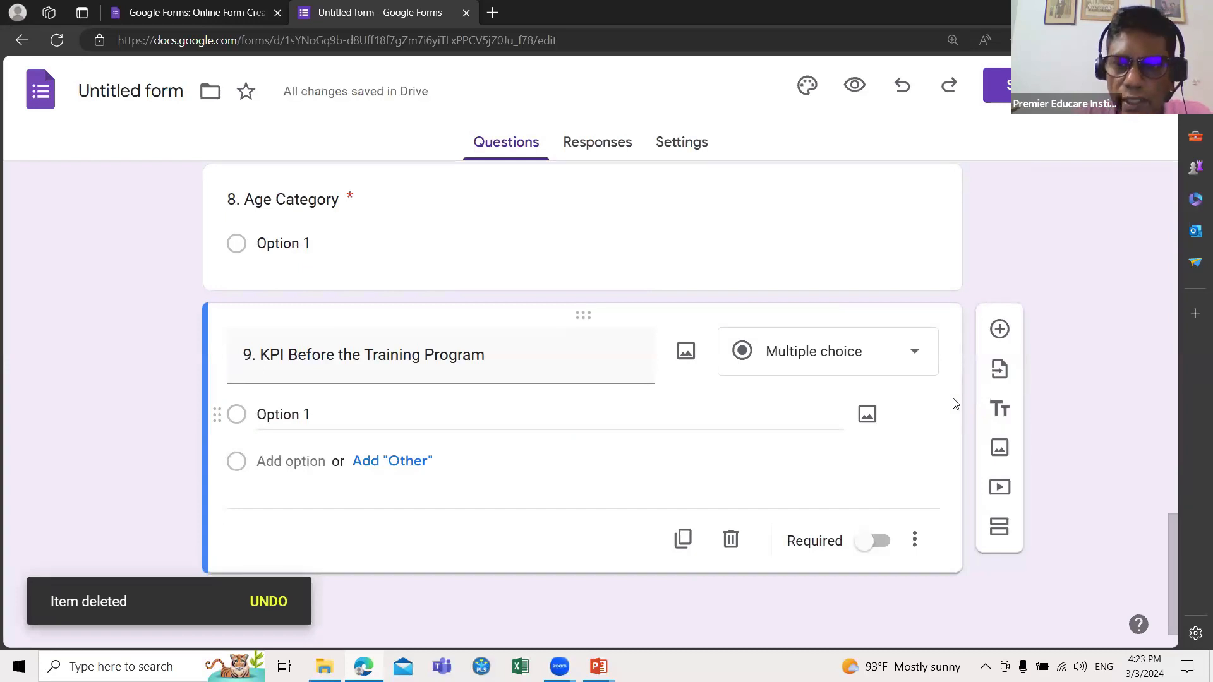
Step: Set question 9 to a required Short answer question and duplicate it
click(913, 355)
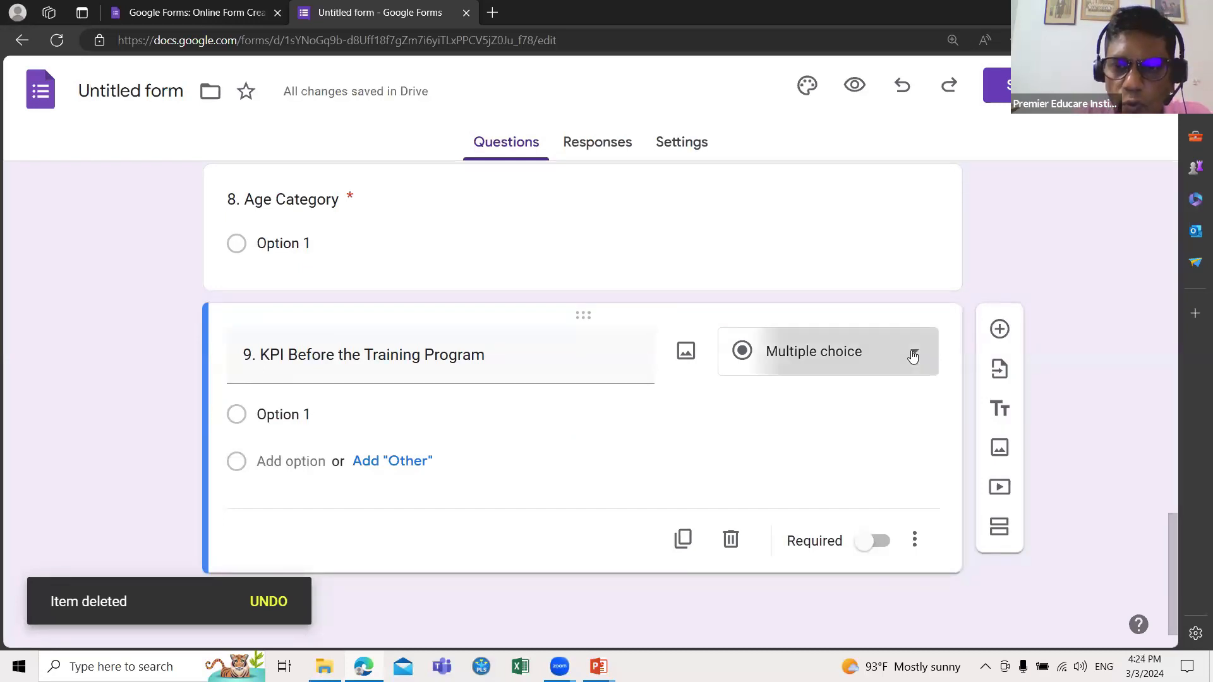
click(830, 96)
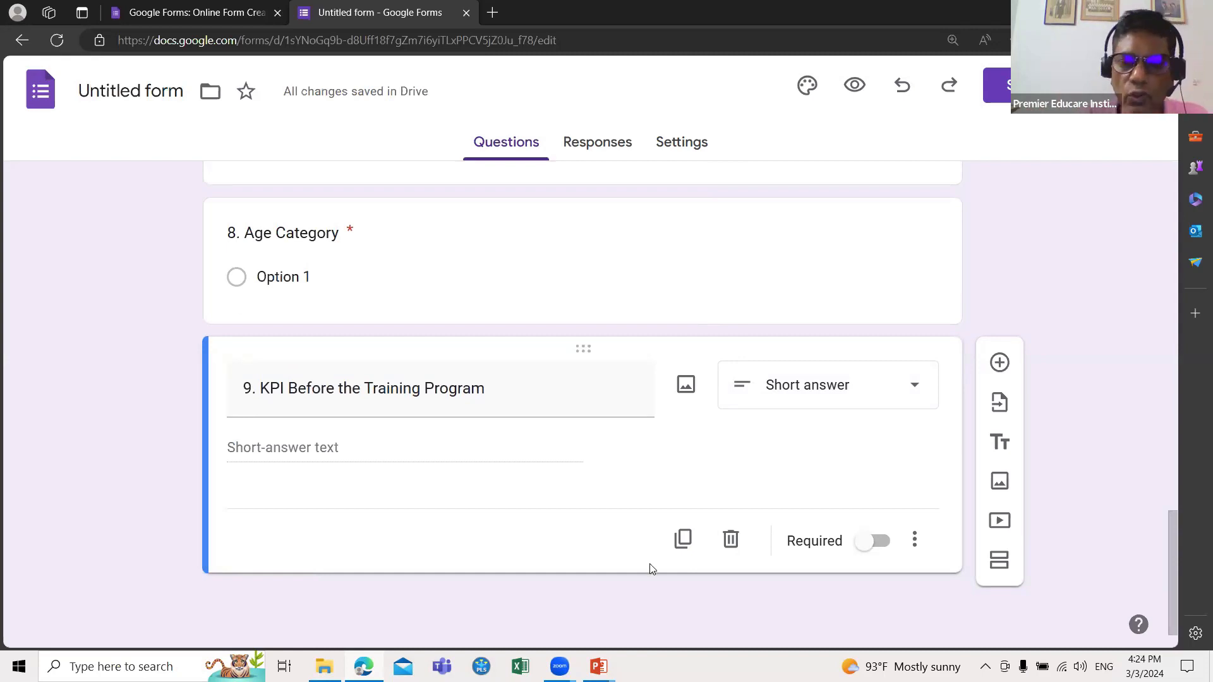
click(864, 549)
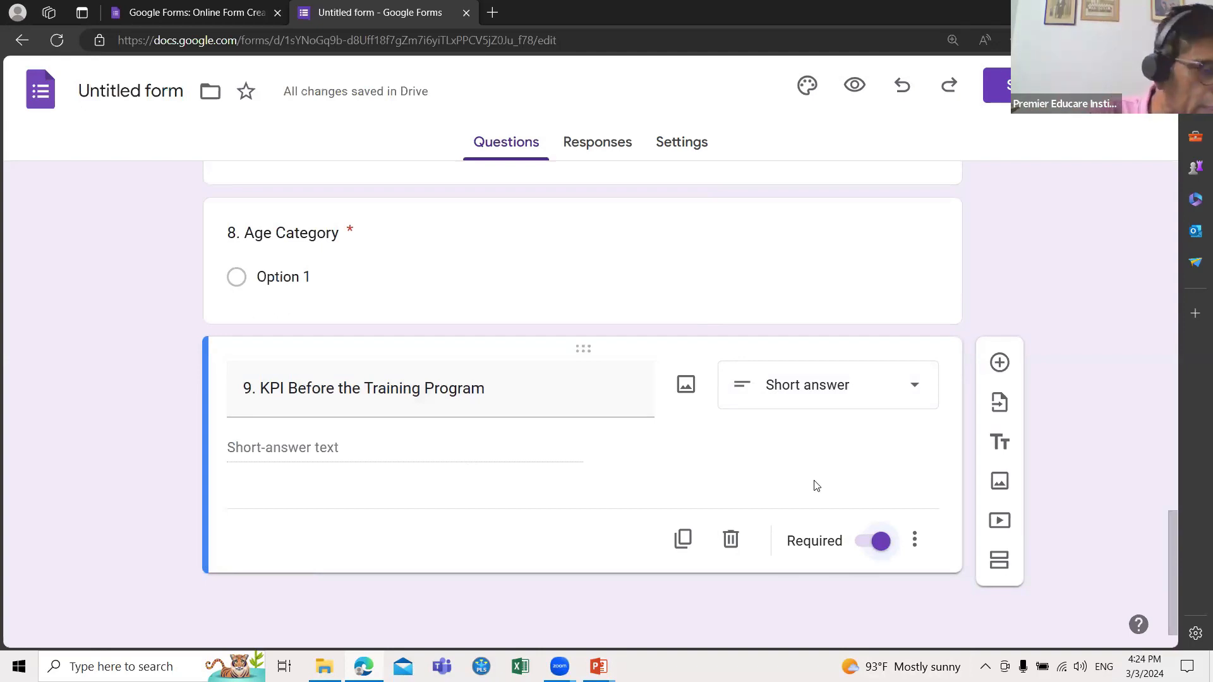
click(684, 539)
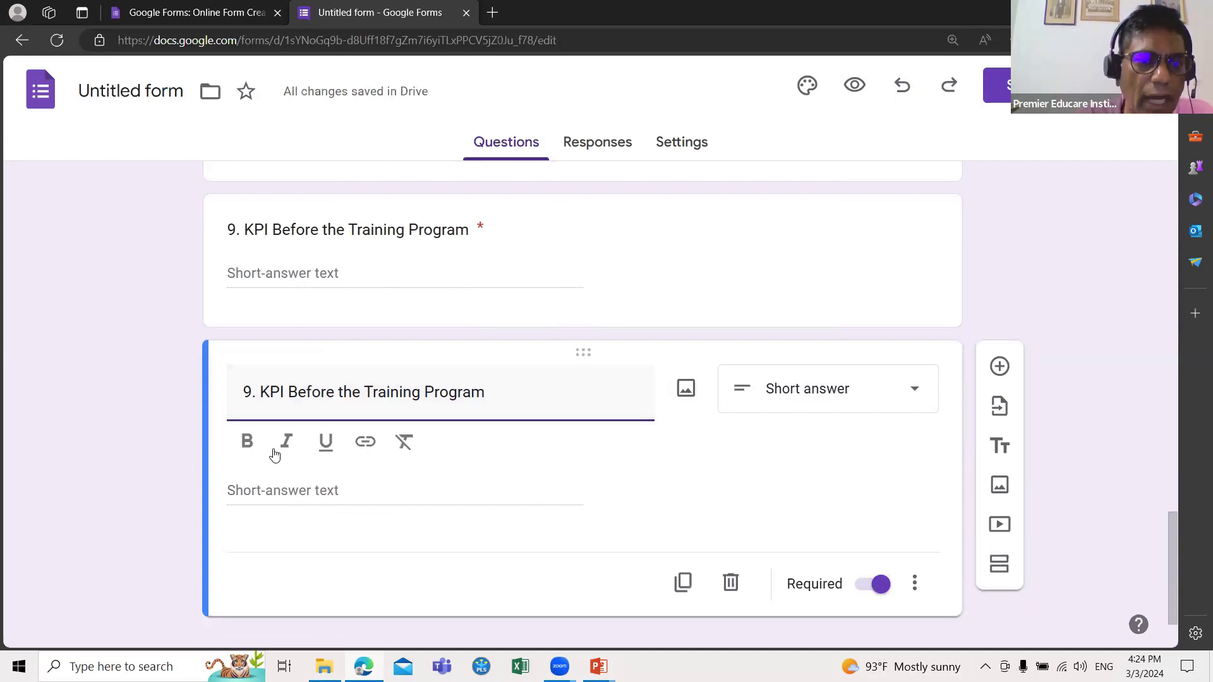
Step: Retitle the copy '10. KPI after the Training Program' and add a new question below
click(250, 391)
key(BackSpace)
text(10)
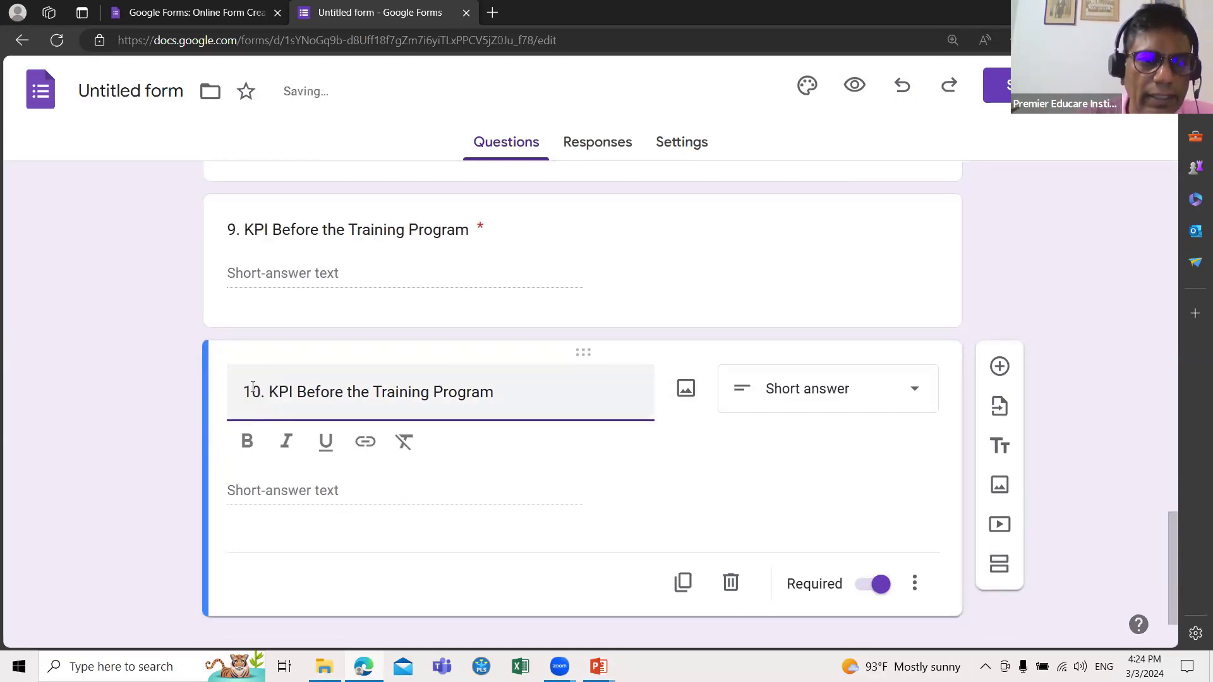
click(343, 393)
key(BackSpace)
key(BackSpace)
key(BackSpace)
key(BackSpace)
key(BackSpace)
key(BackSpace)
text(after)
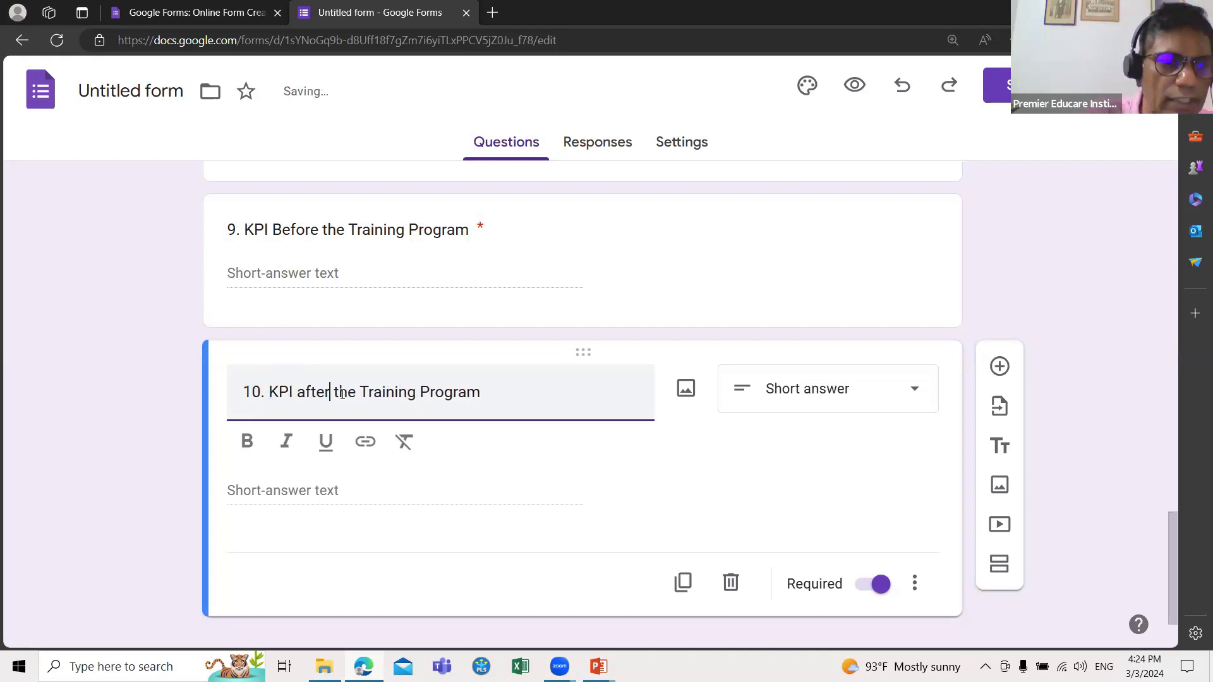
click(245, 393)
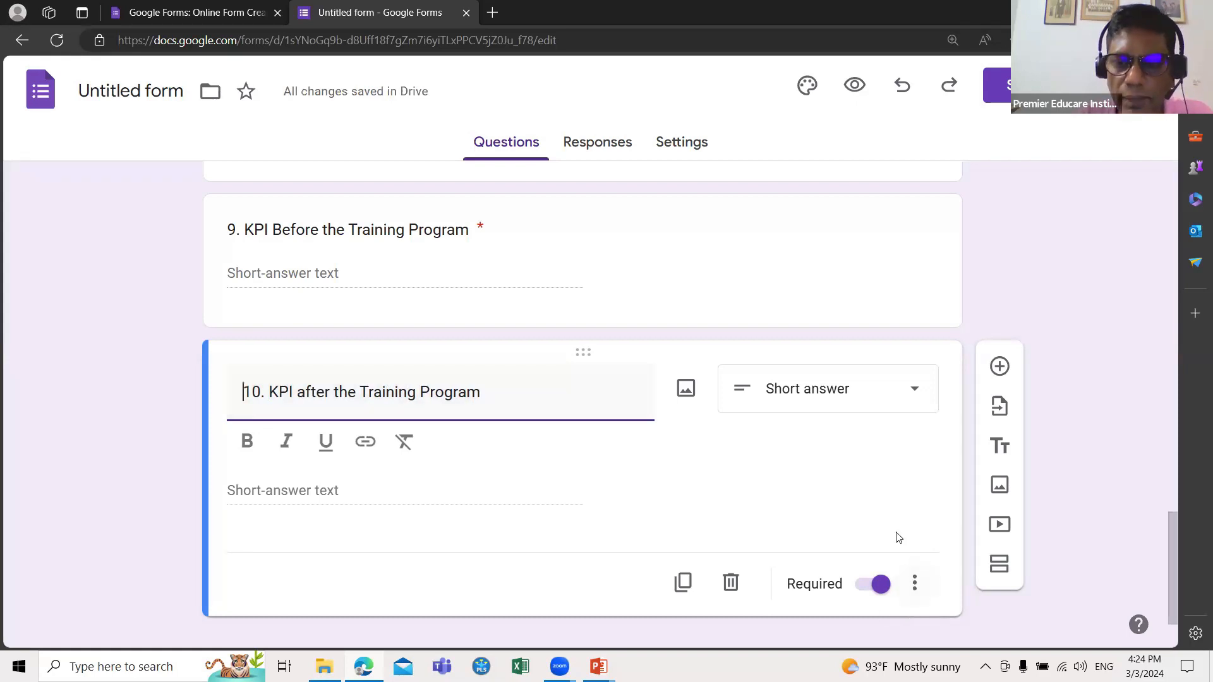
scroll(898, 538, up, 2)
scroll(899, 537, down, 2)
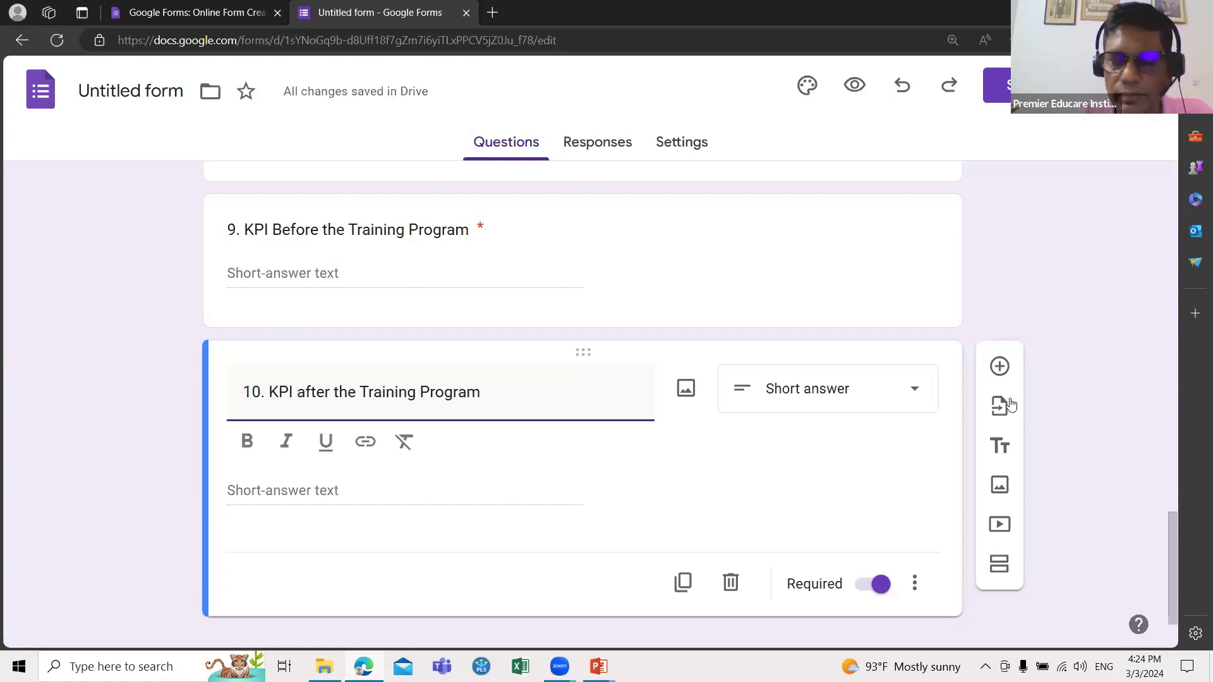
click(998, 366)
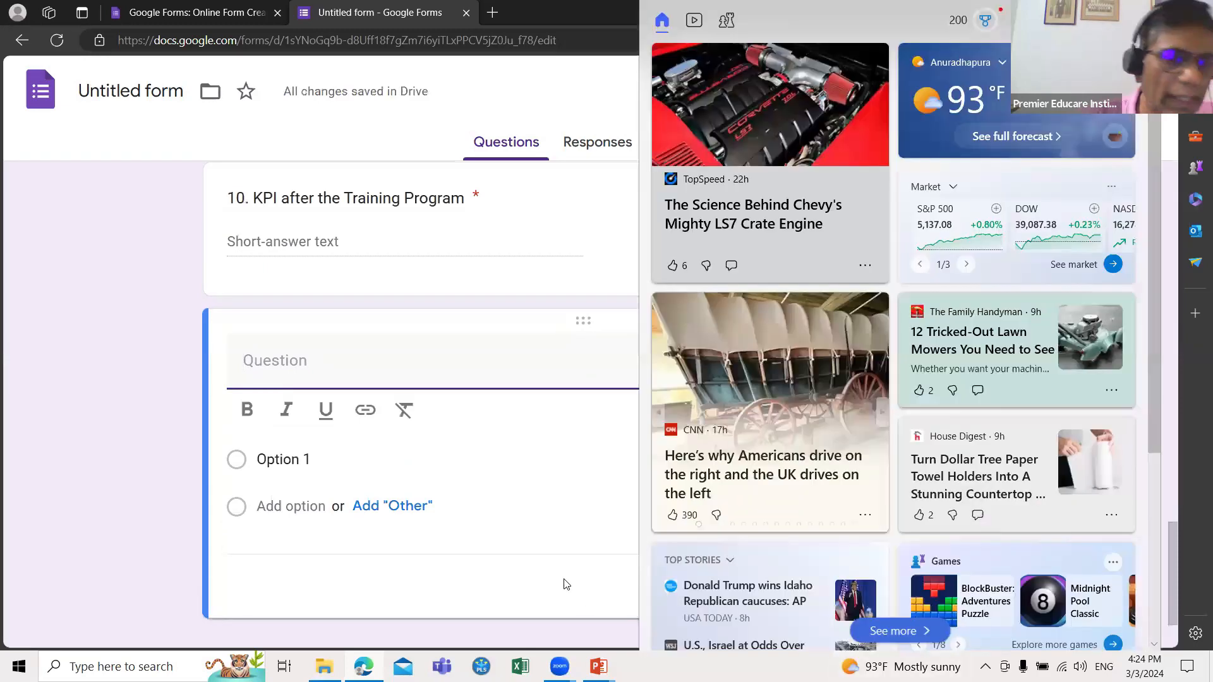
Step: Title the question 'Managerial Level', fixing its spelling, and set it to Multiple choice
text(Mangerial Le)
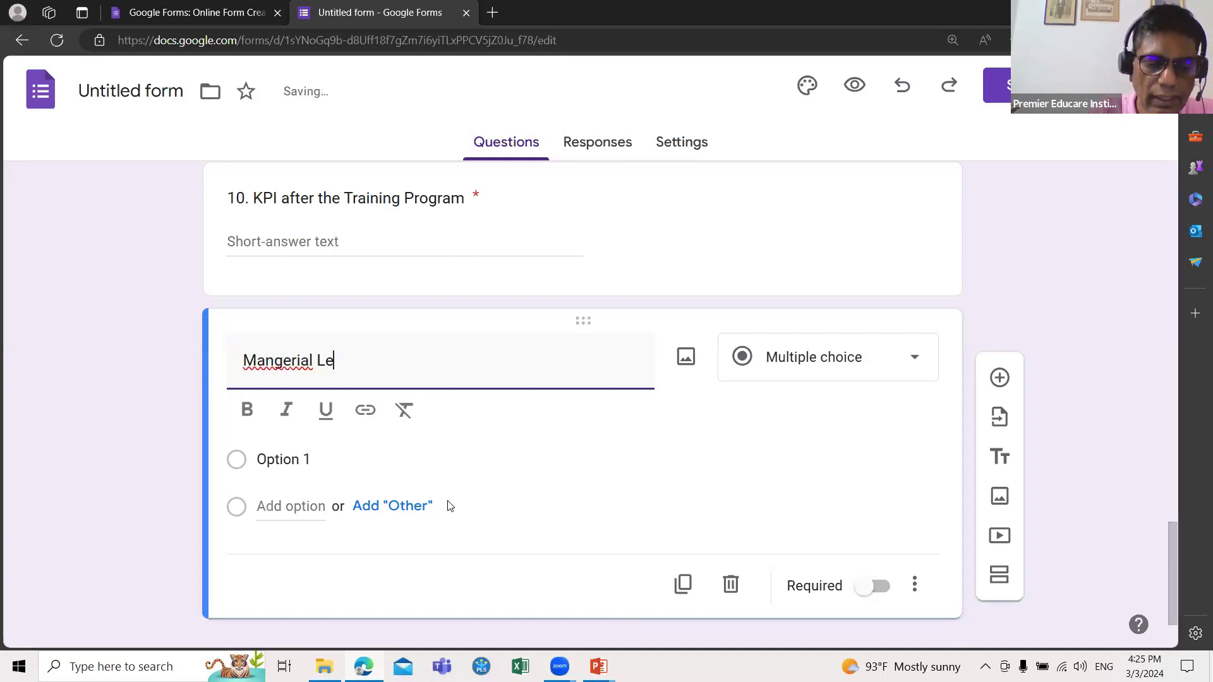
text(l)
key(BackSpace)
text(vel)
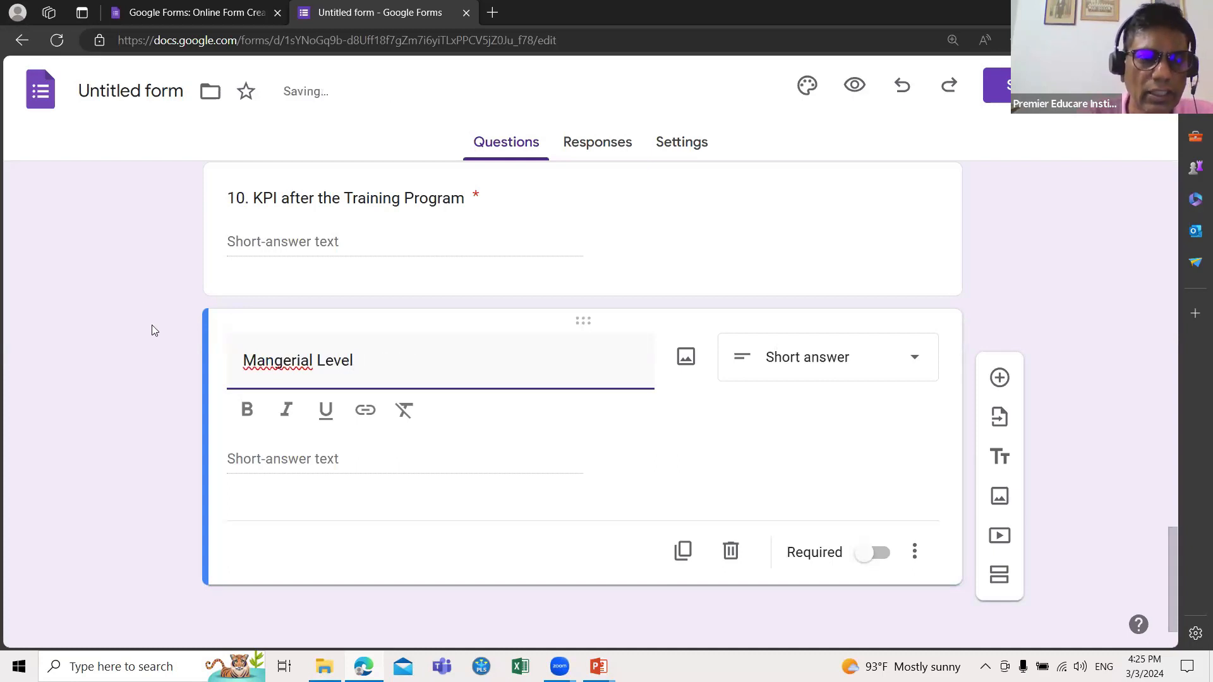
click(258, 364)
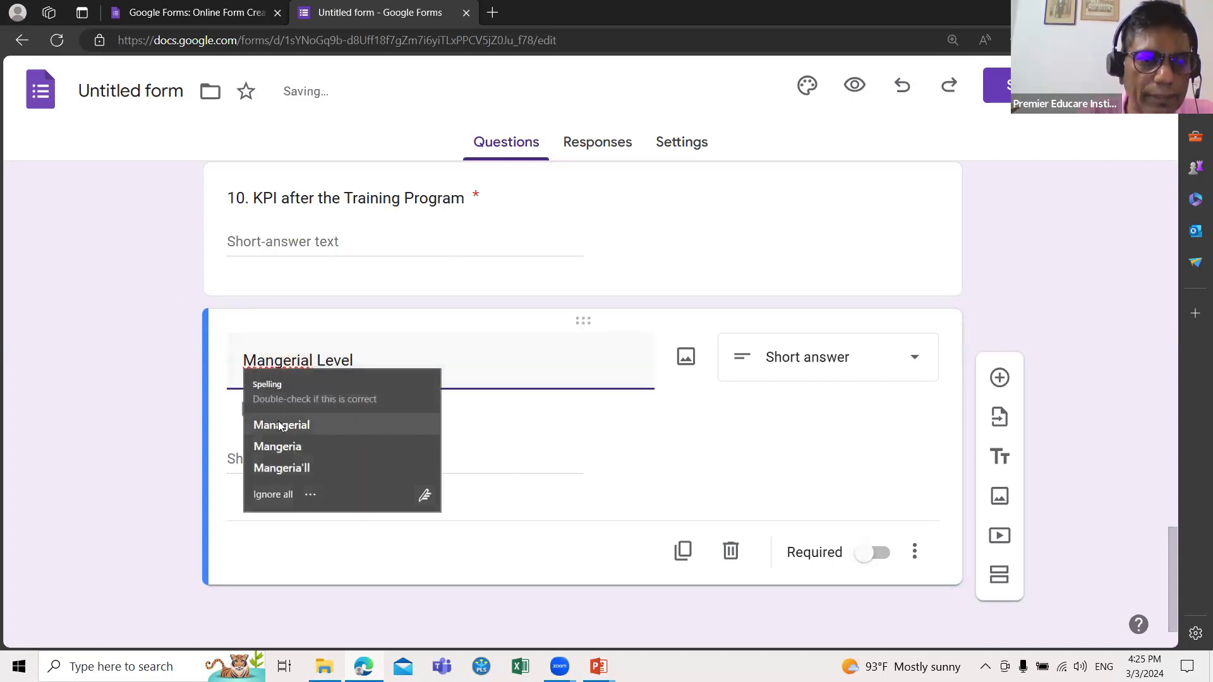
click(349, 422)
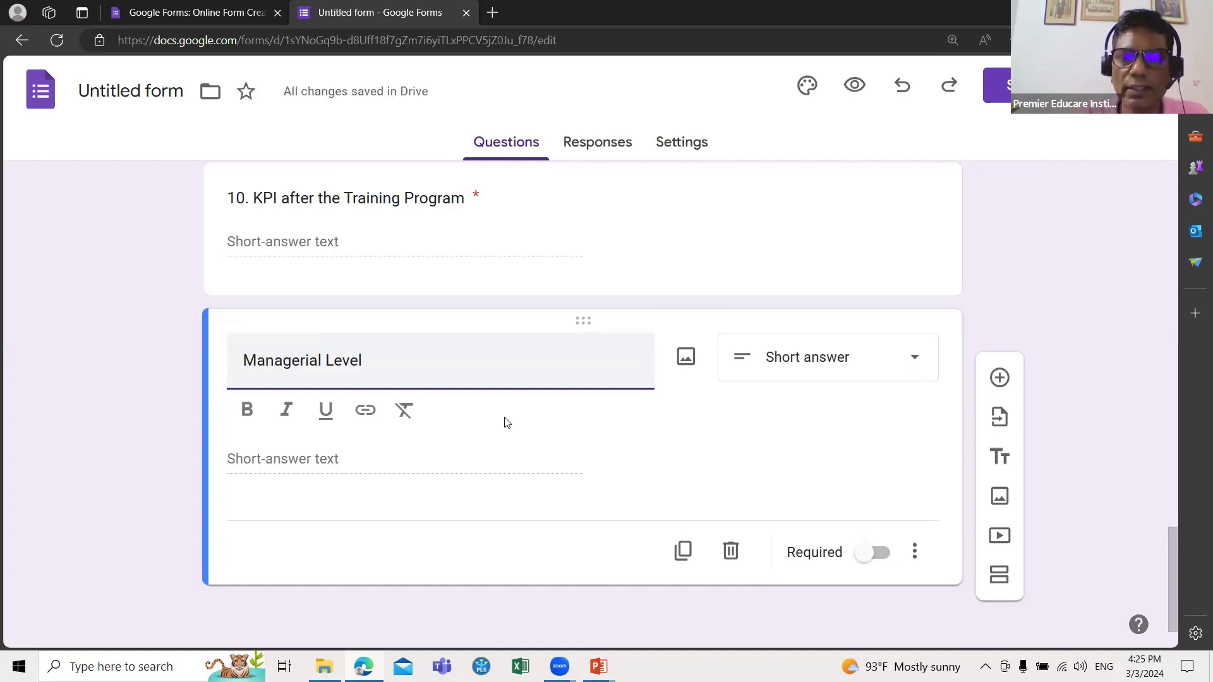
click(915, 355)
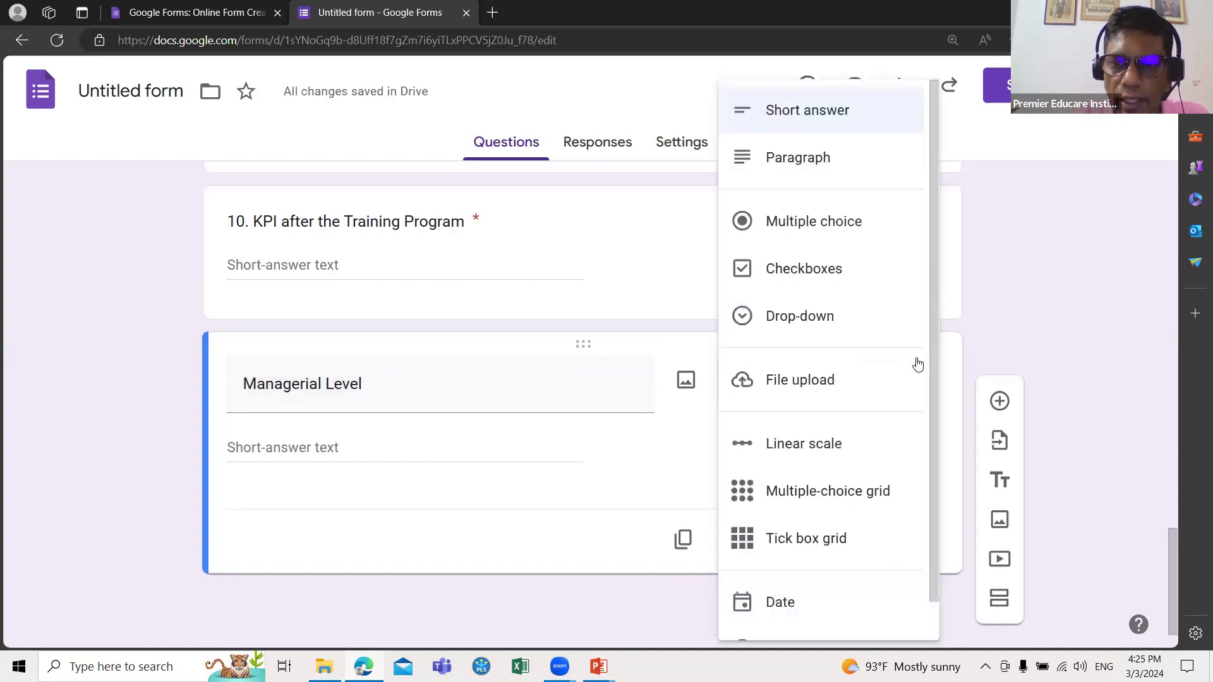
click(840, 225)
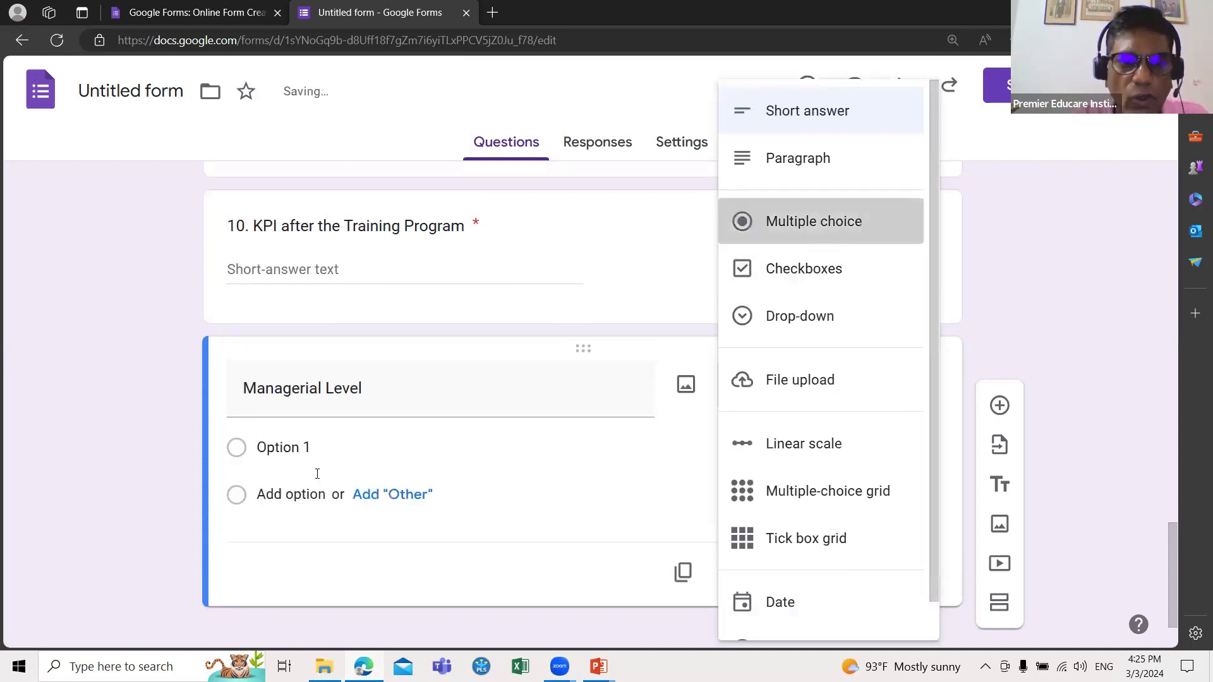
Step: Enter the answer choices '1. L', '2. M' and '3. H'
click(328, 445)
text(L)
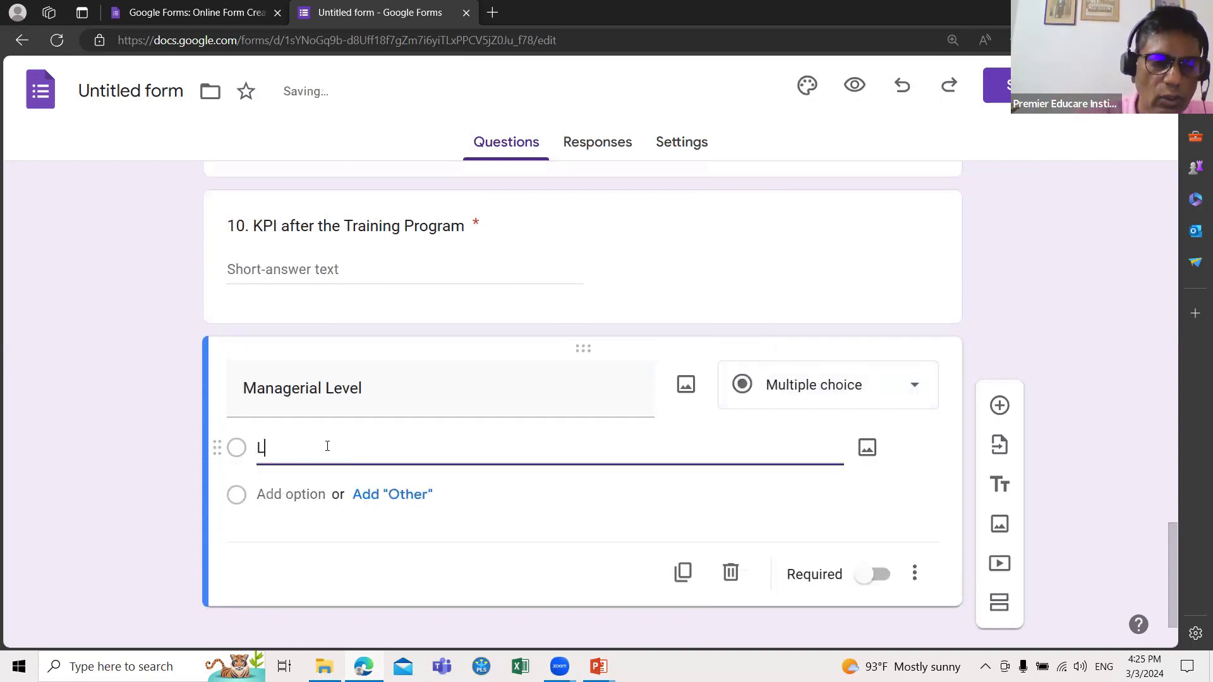
key(BackSpace)
text(1. L)
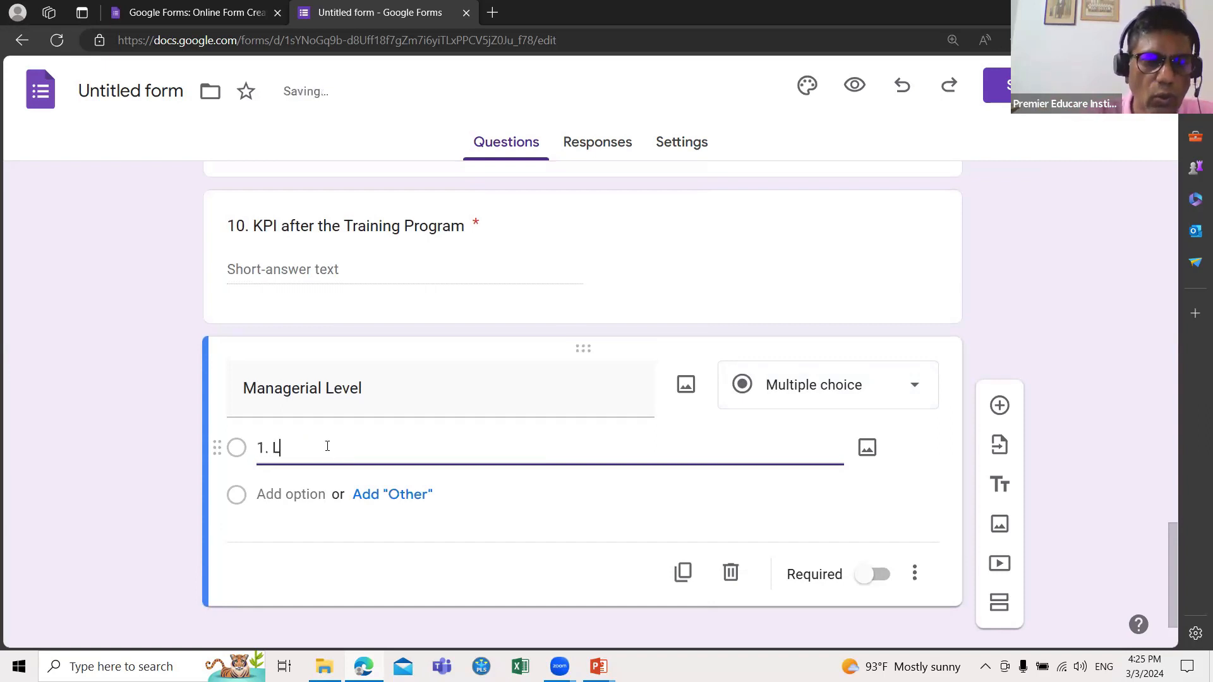
key(Return)
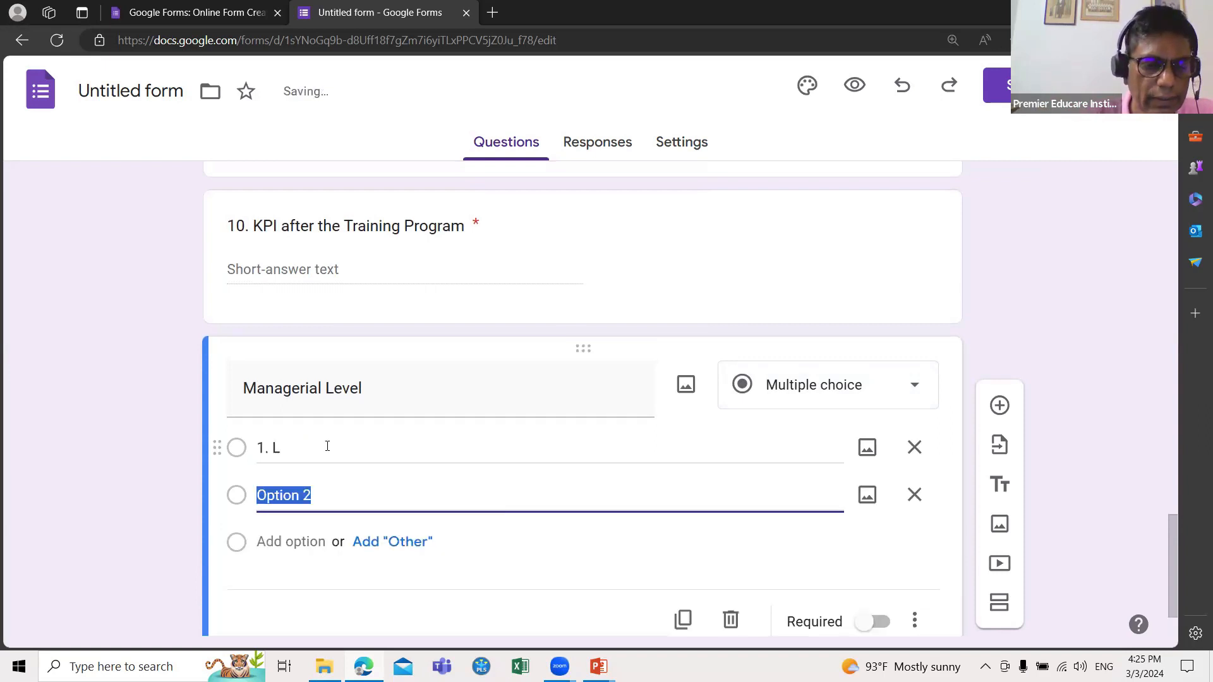
text(2. M)
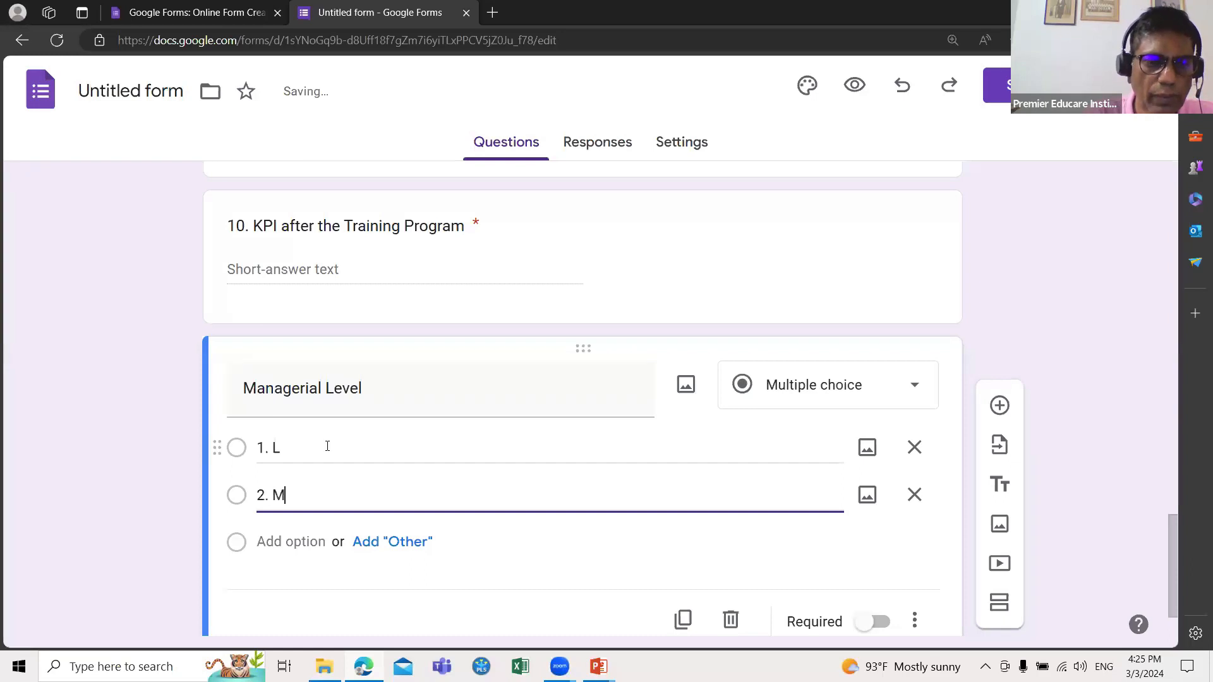
key(Return)
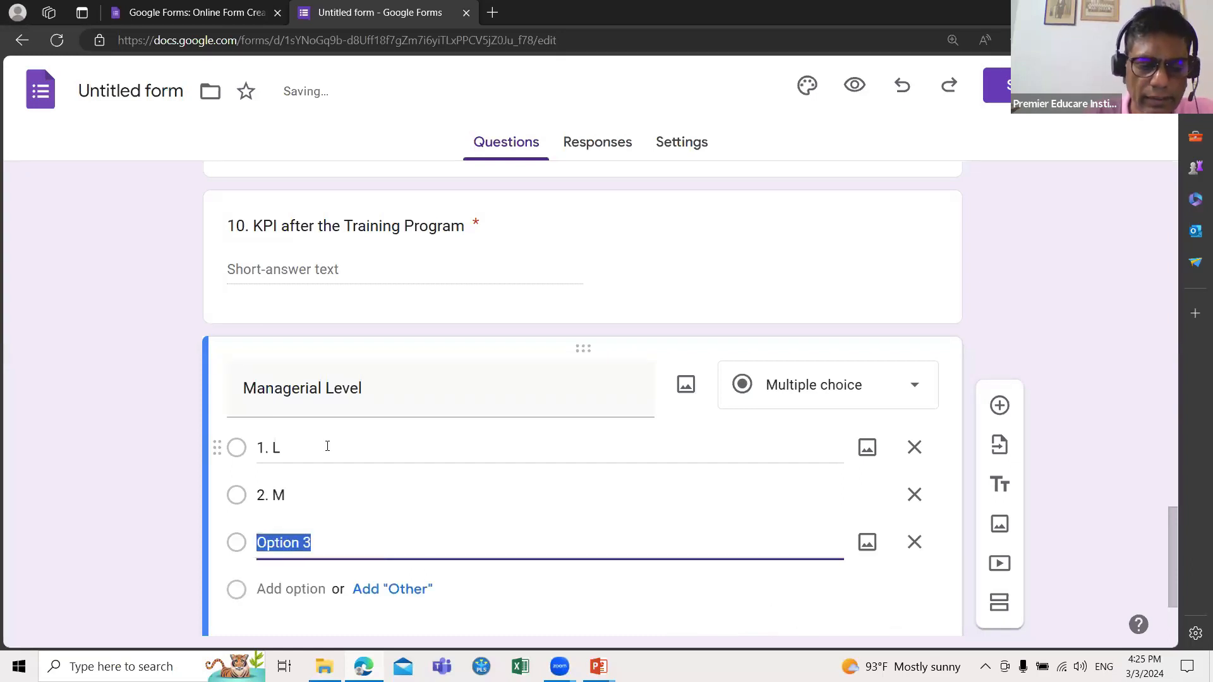
text(3. H)
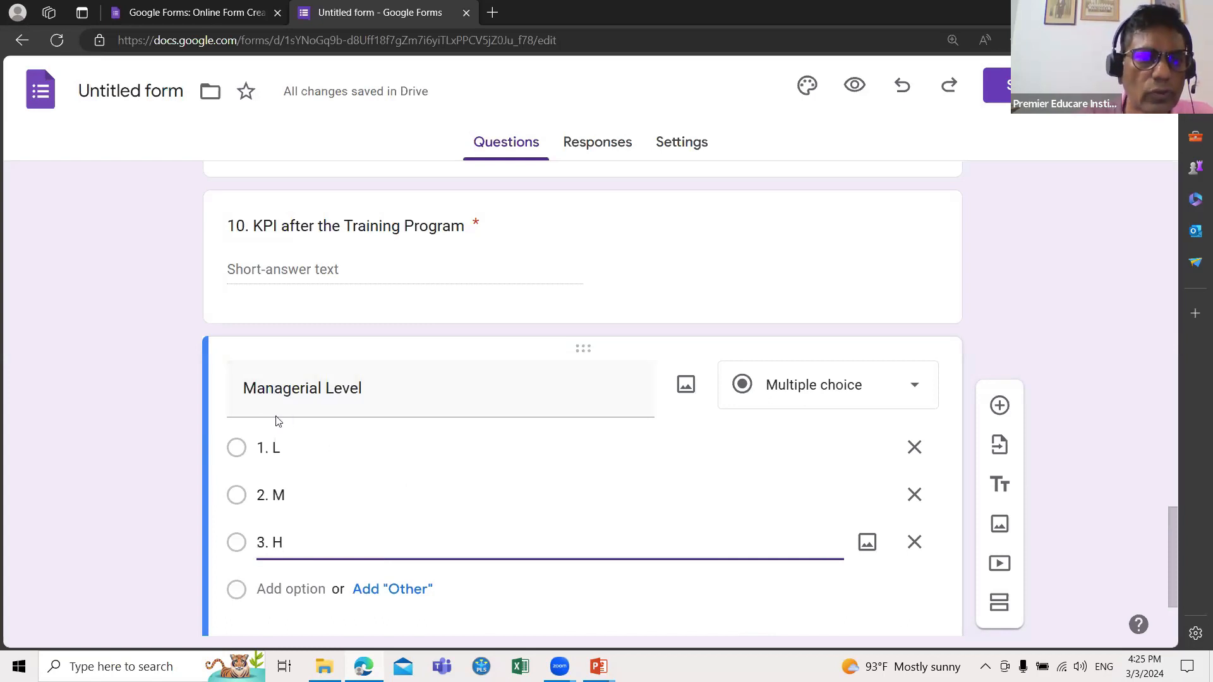
Step: Number the title as '11. Managerial Level' and add a new question below
click(245, 395)
click(245, 393)
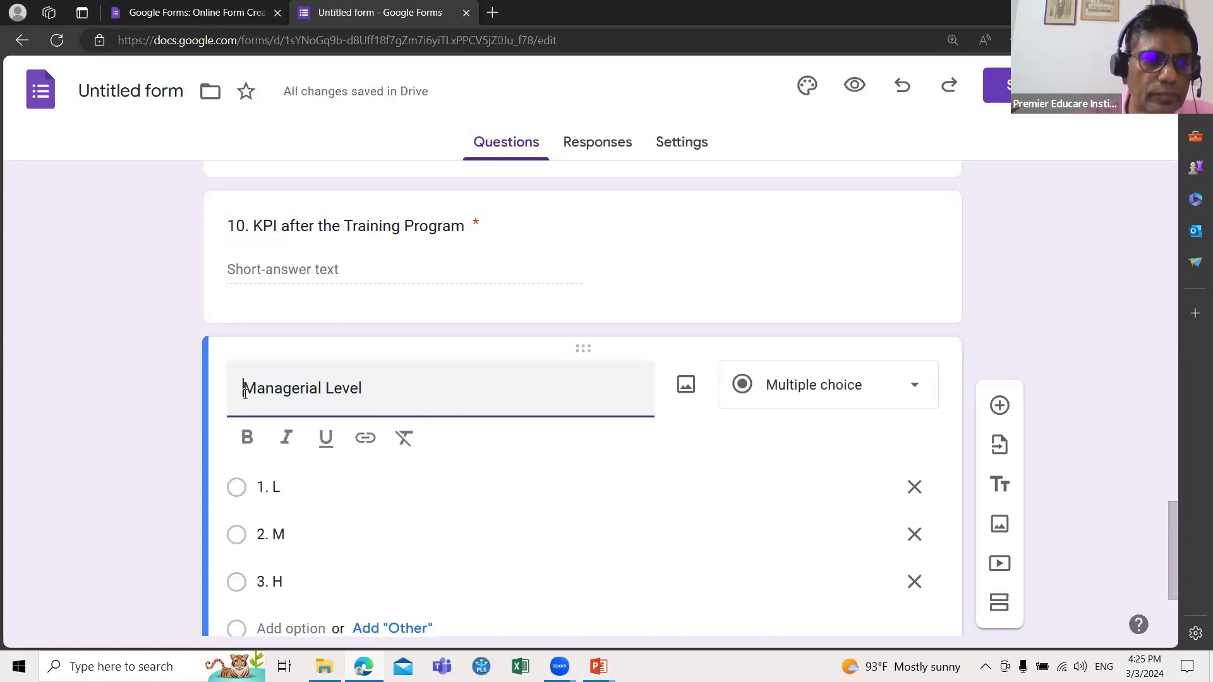
text(11.)
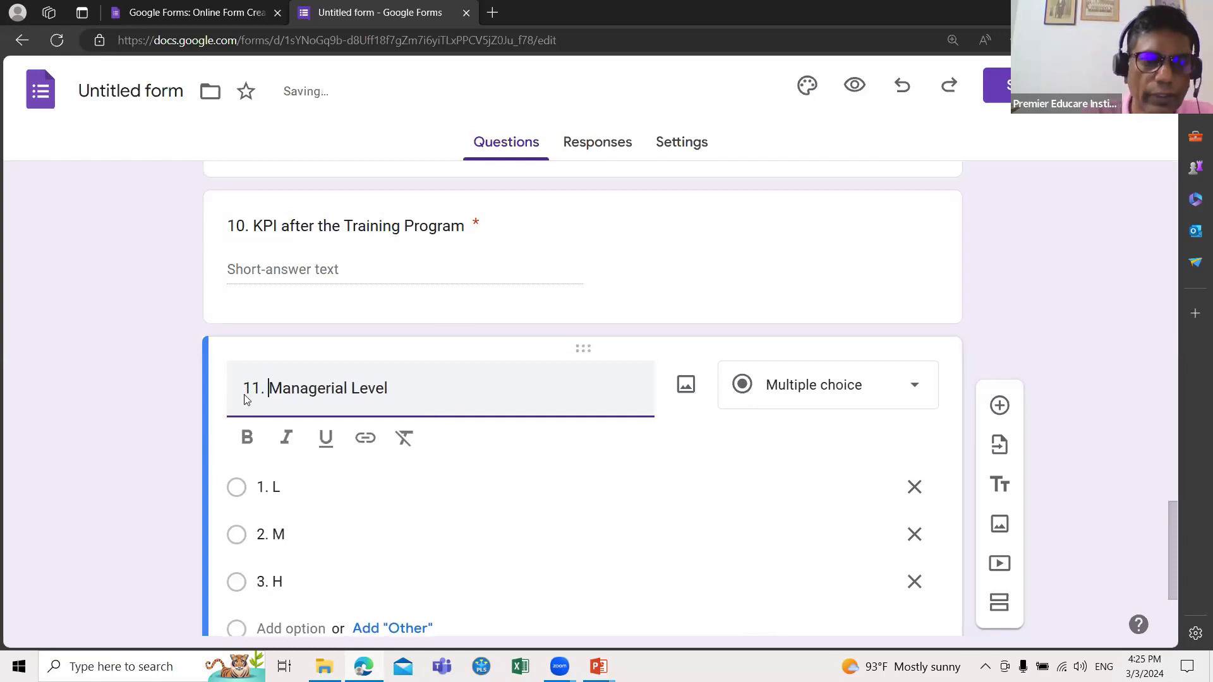
scroll(745, 480, down, 2)
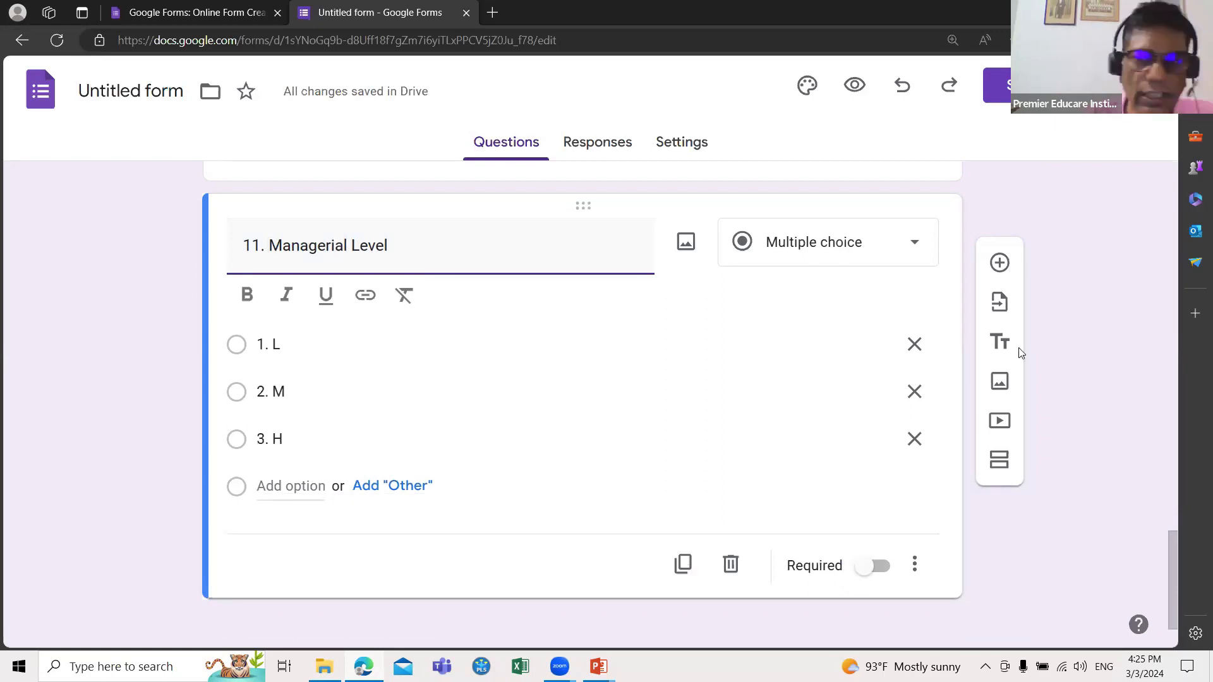
click(999, 264)
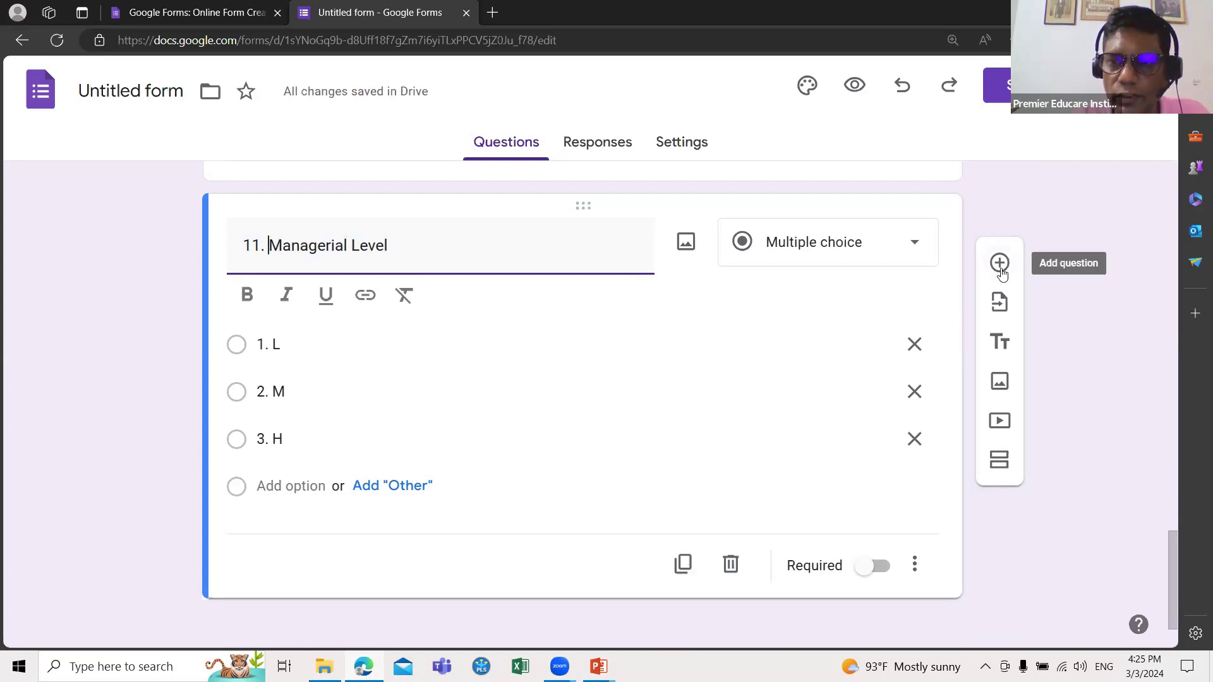
Step: Title the question '12. Employee Satisfaction (Overall)', adding parentheses around 'Overall'
text(12.)
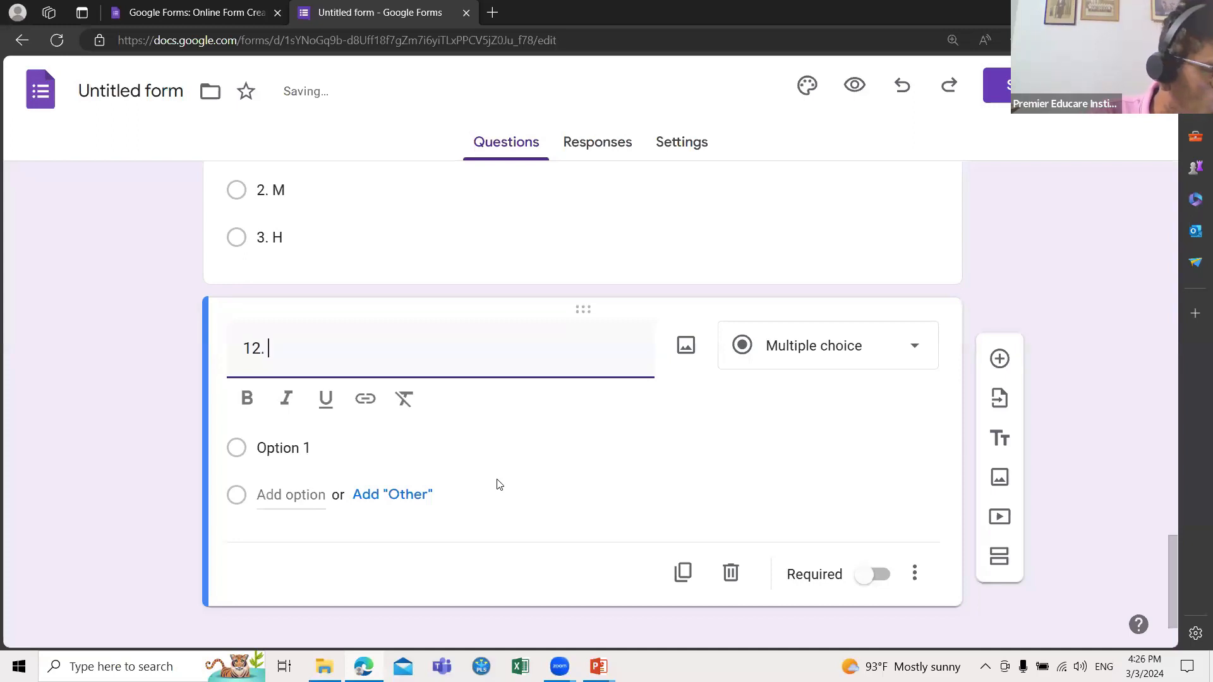
text(Emp)
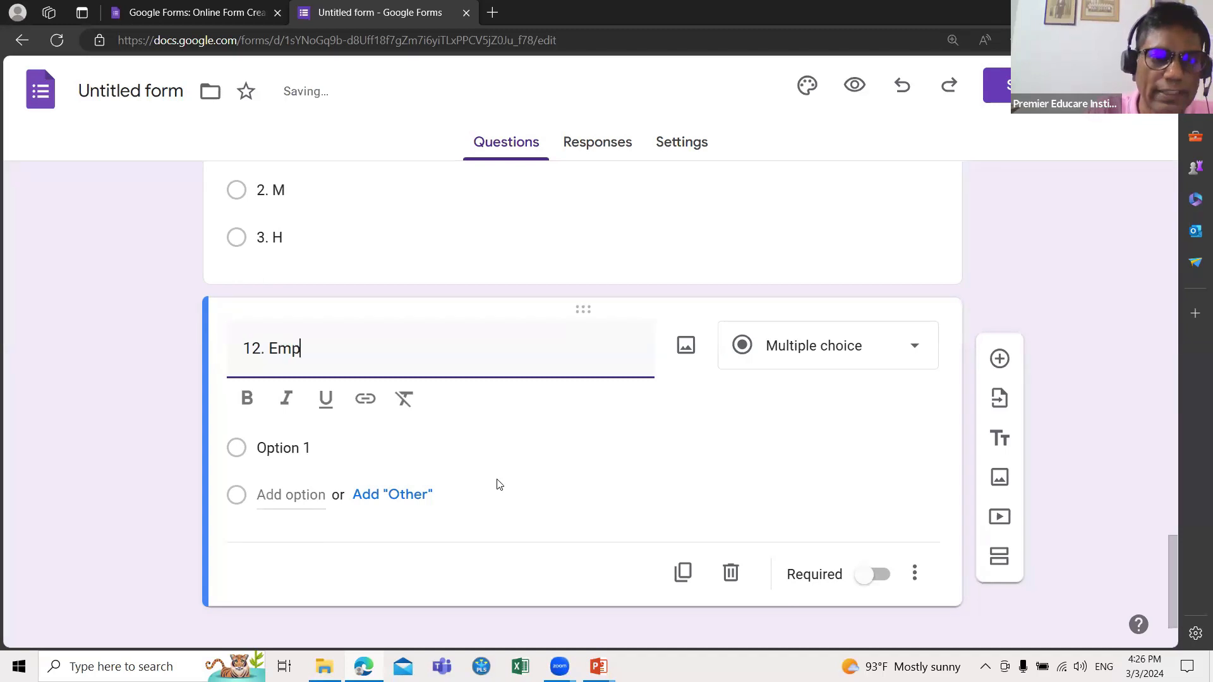
text(loyee )
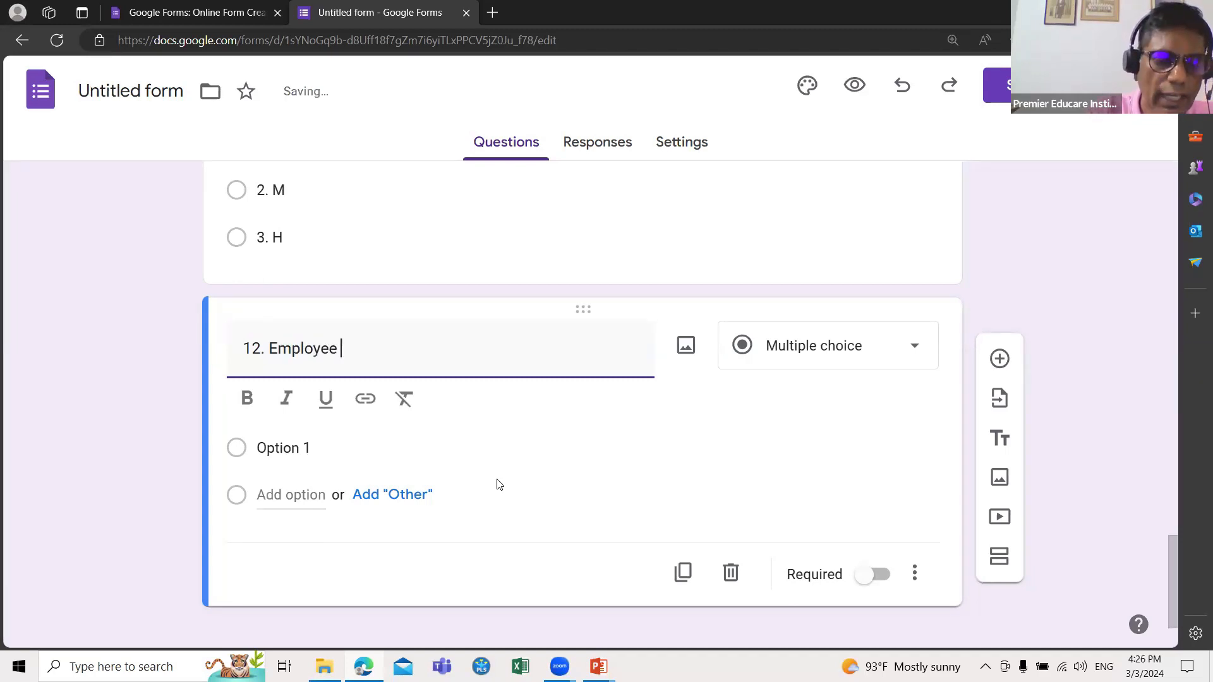
text(Sati)
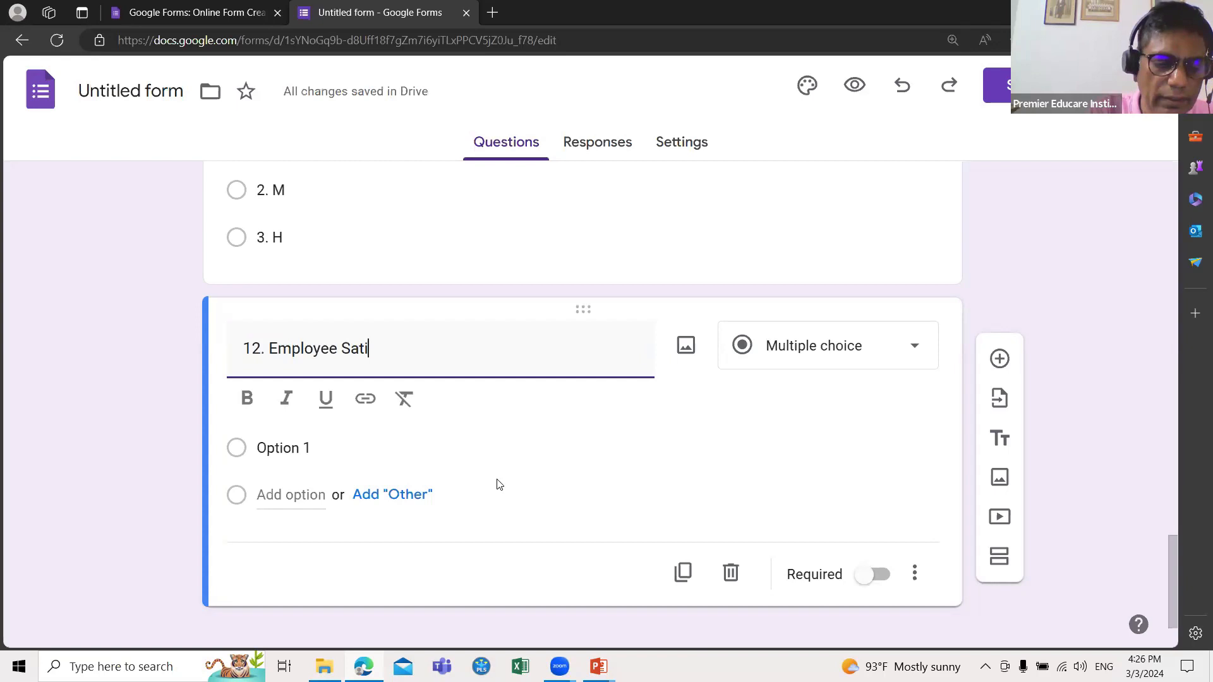
text(sfaction )
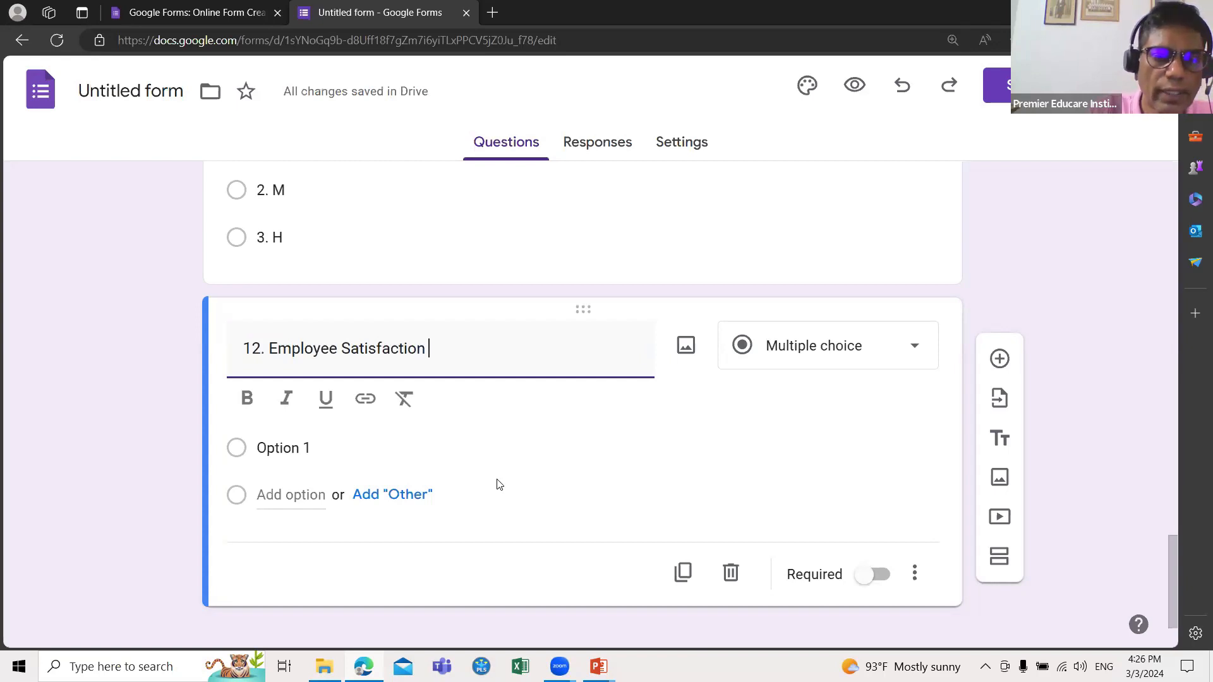
text(Overall)
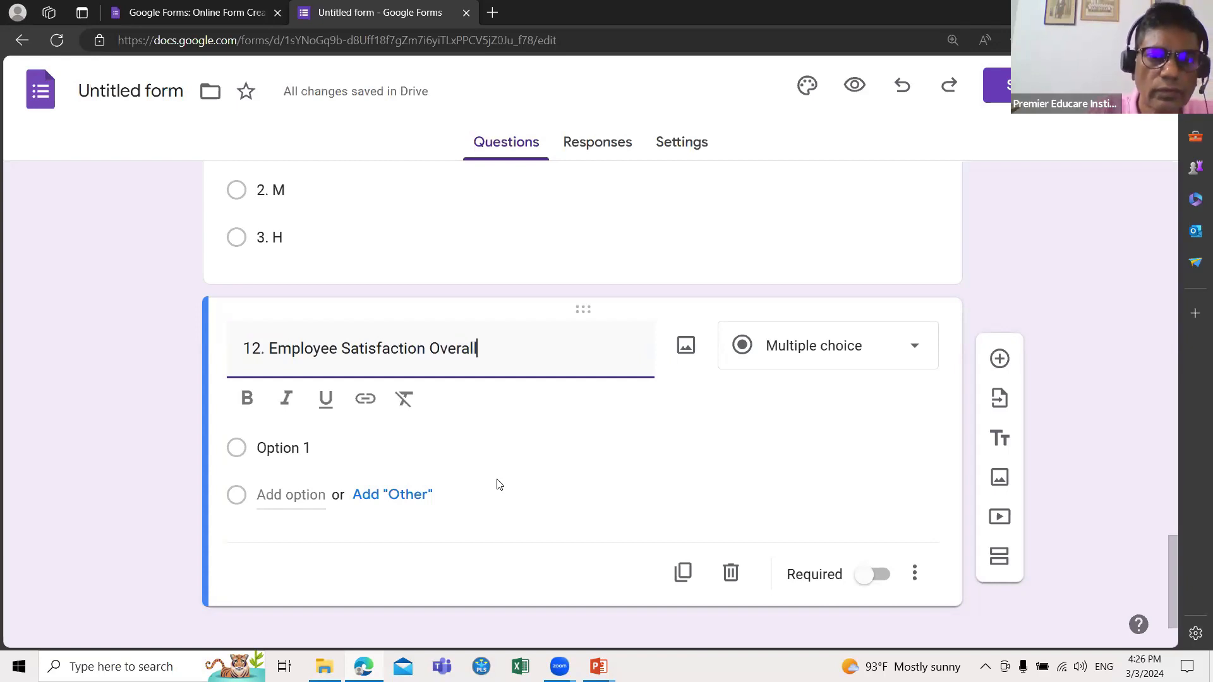
click(430, 349)
text(()
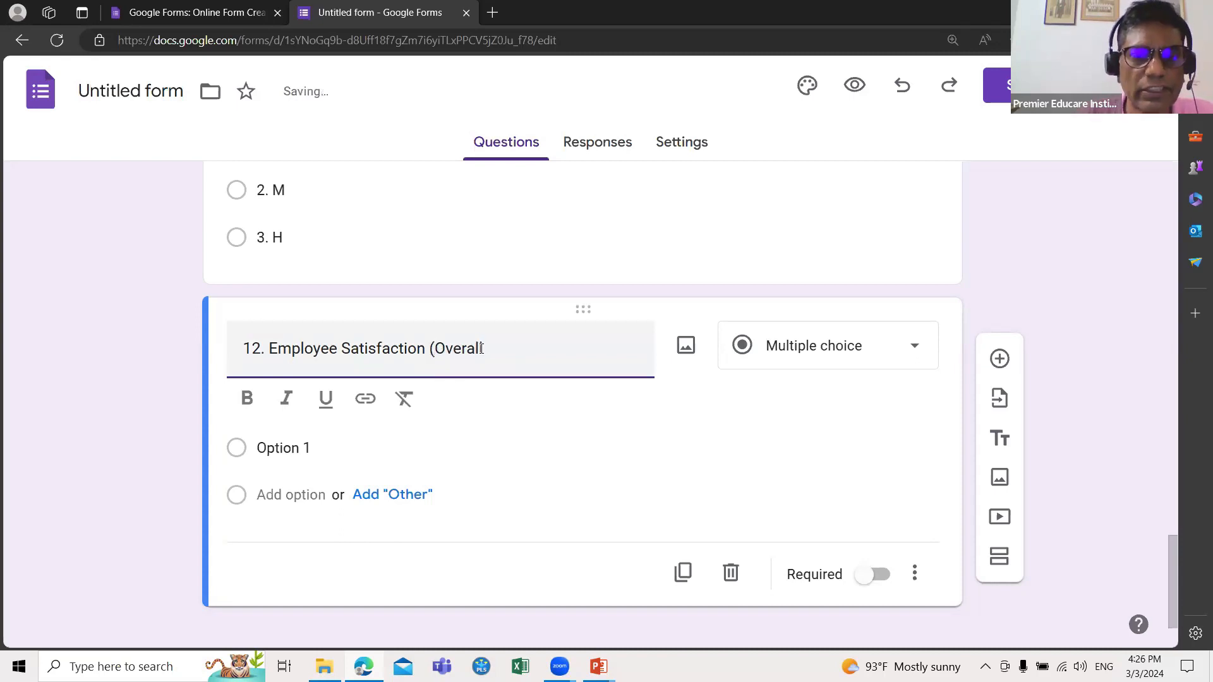
click(488, 348)
text())
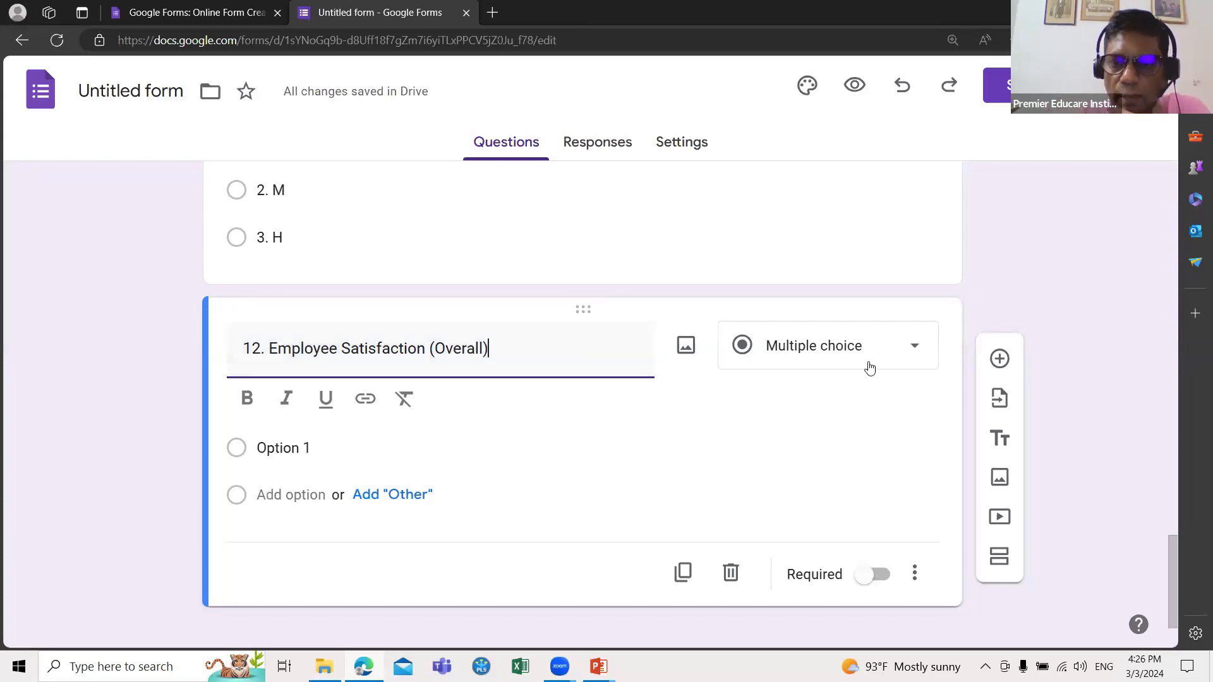
click(915, 349)
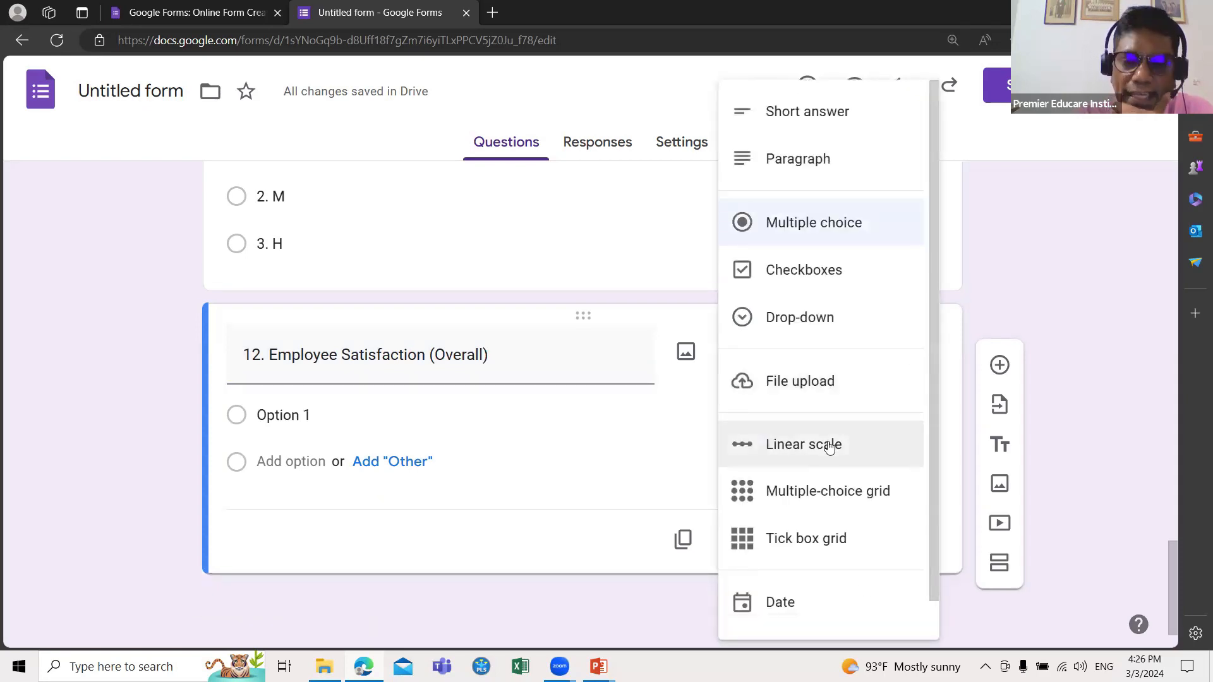
Step: Make it a 1–7 linear scale labelled '1. Very Strongly Disagree' and 'Very Strongly Agree'
click(829, 446)
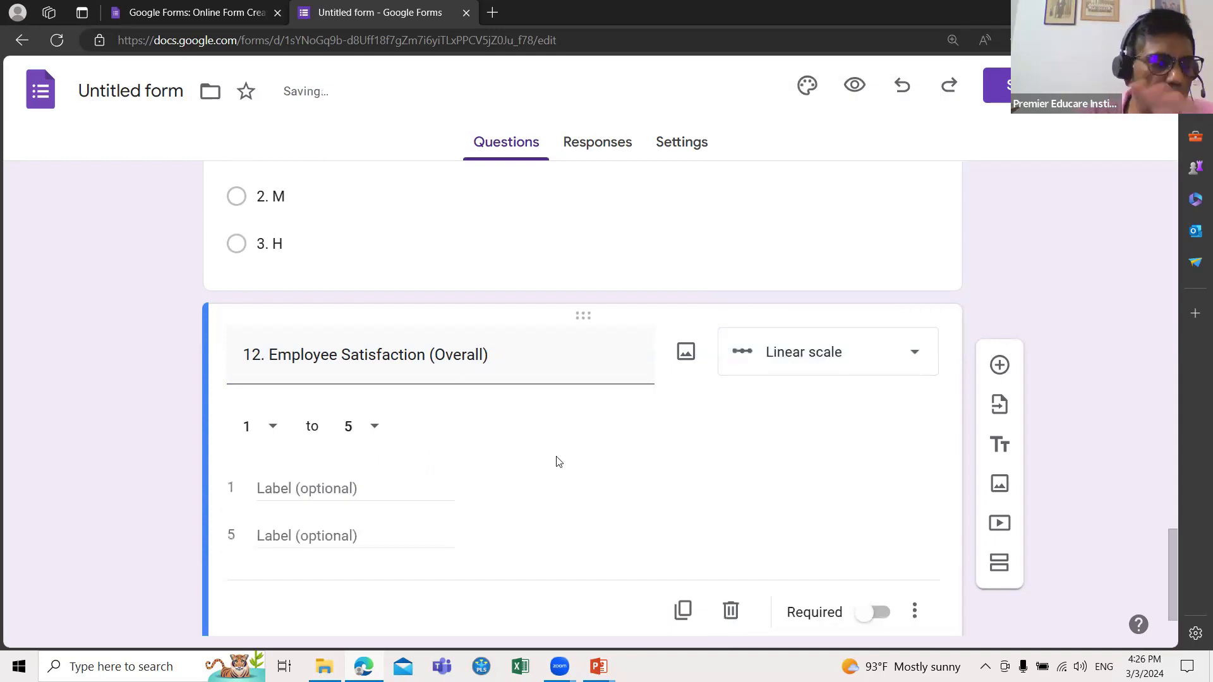
click(377, 427)
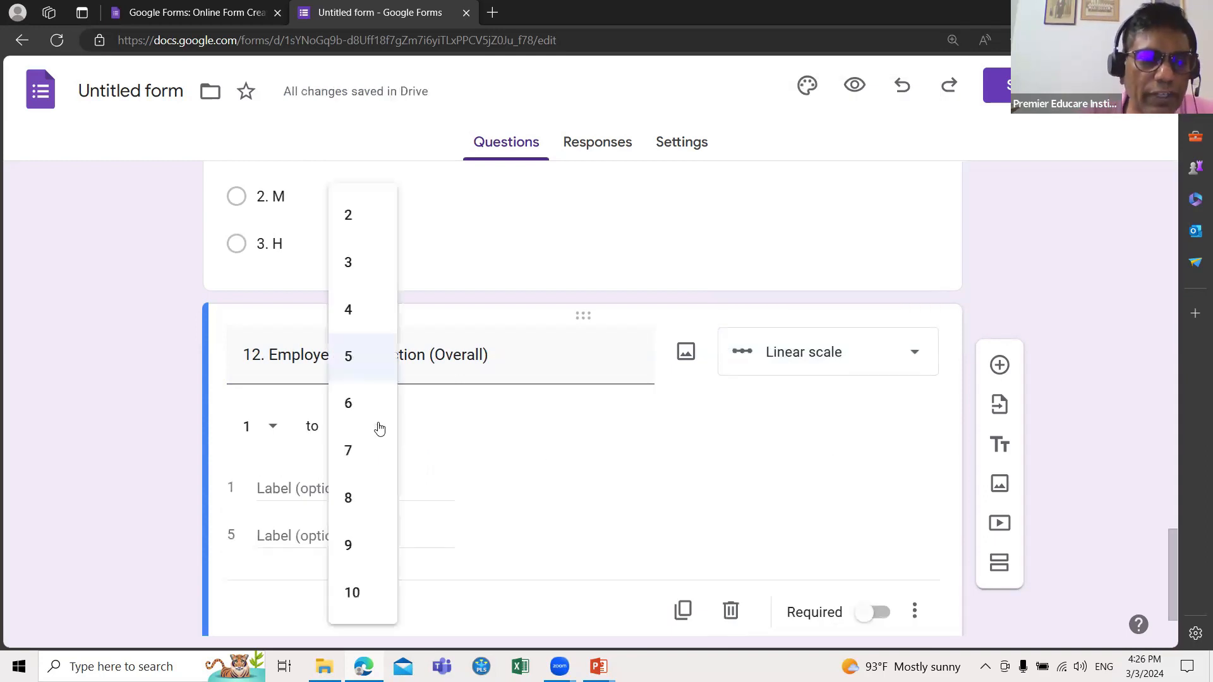
click(348, 450)
click(311, 482)
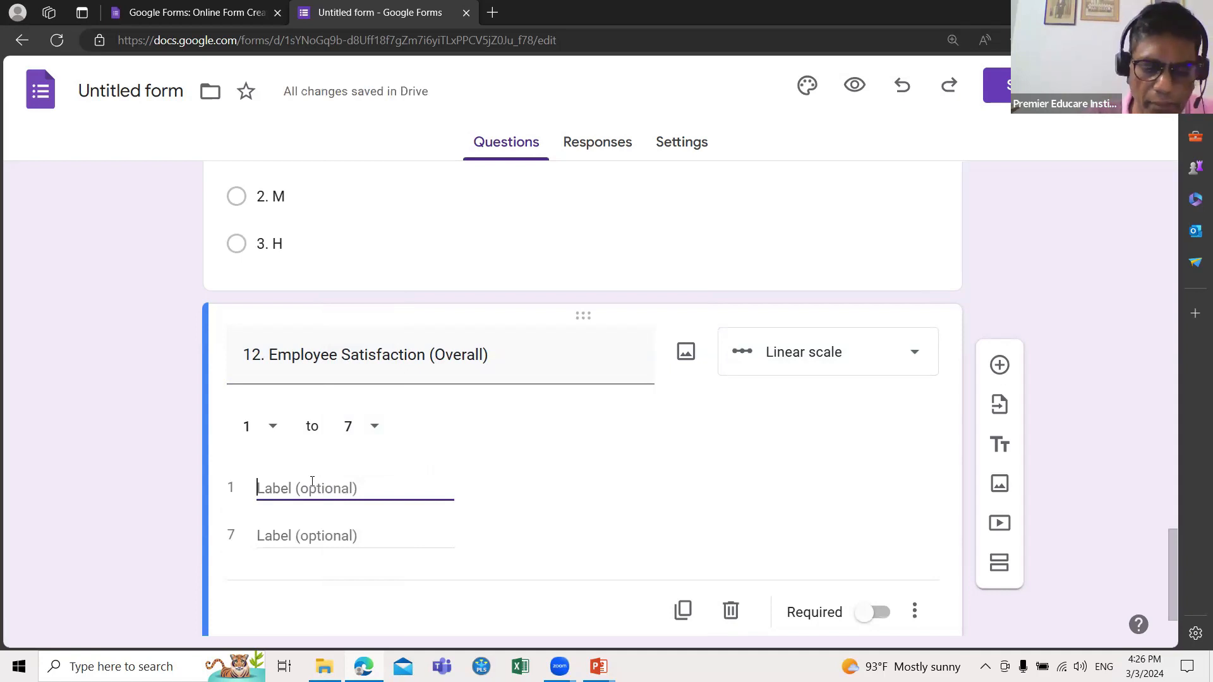
text(1. V)
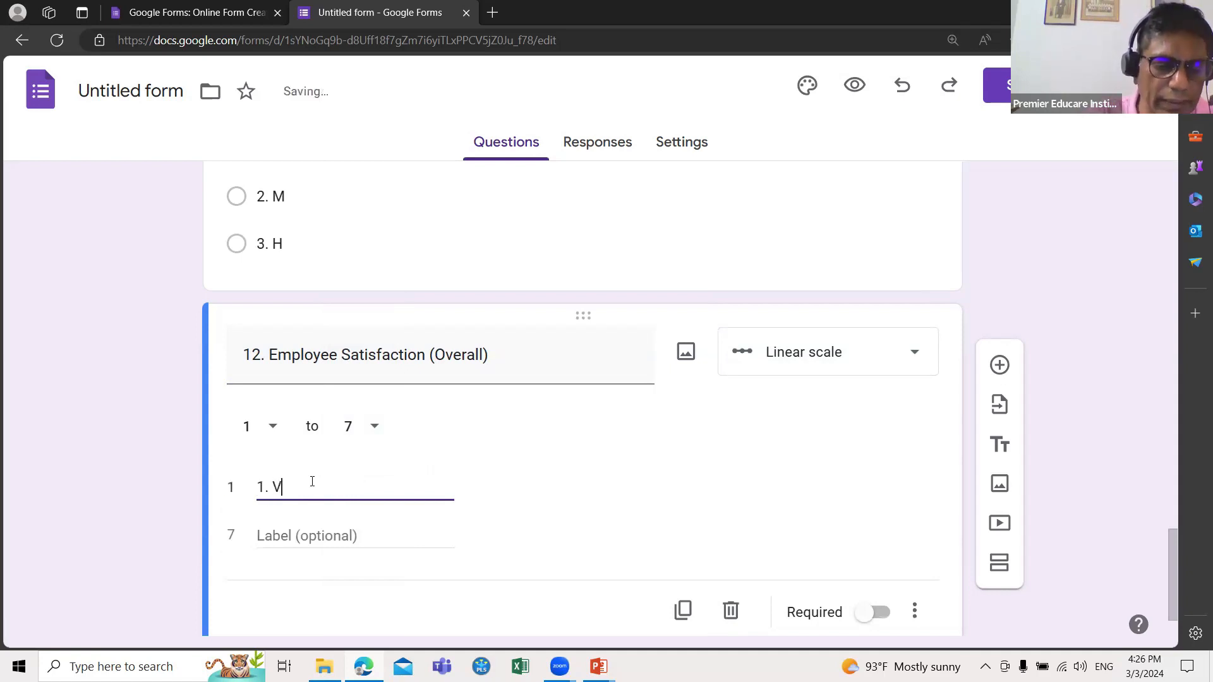
text(ery Strongly)
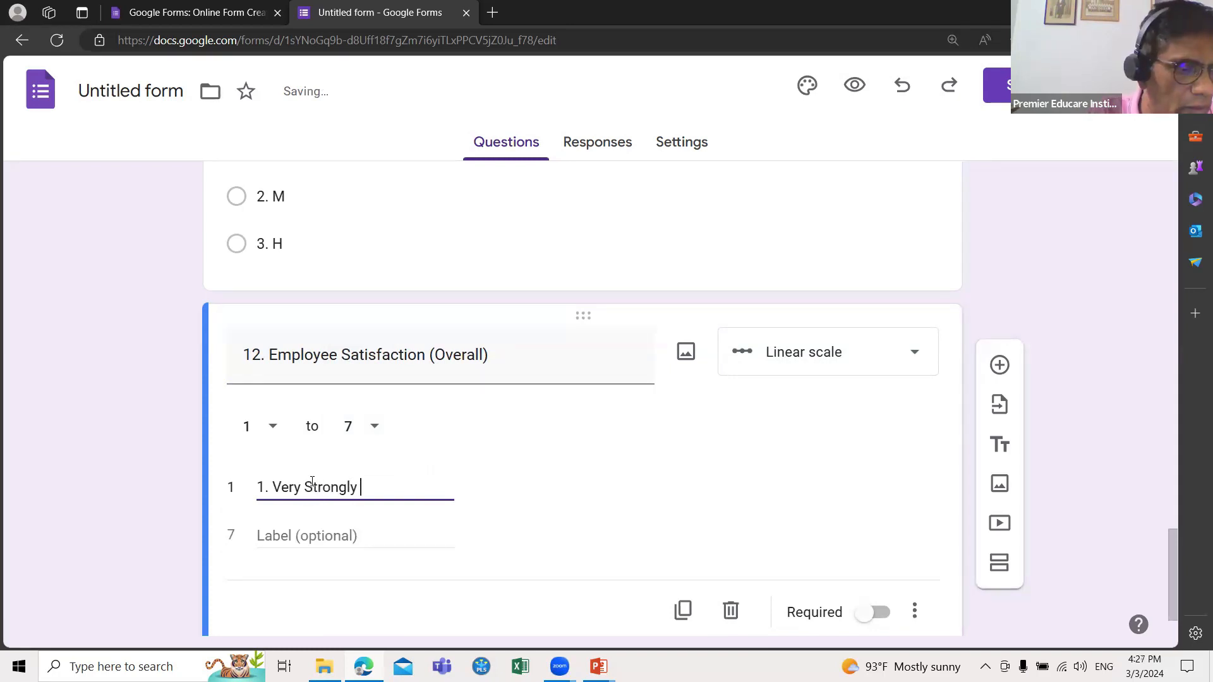
text( Disagree)
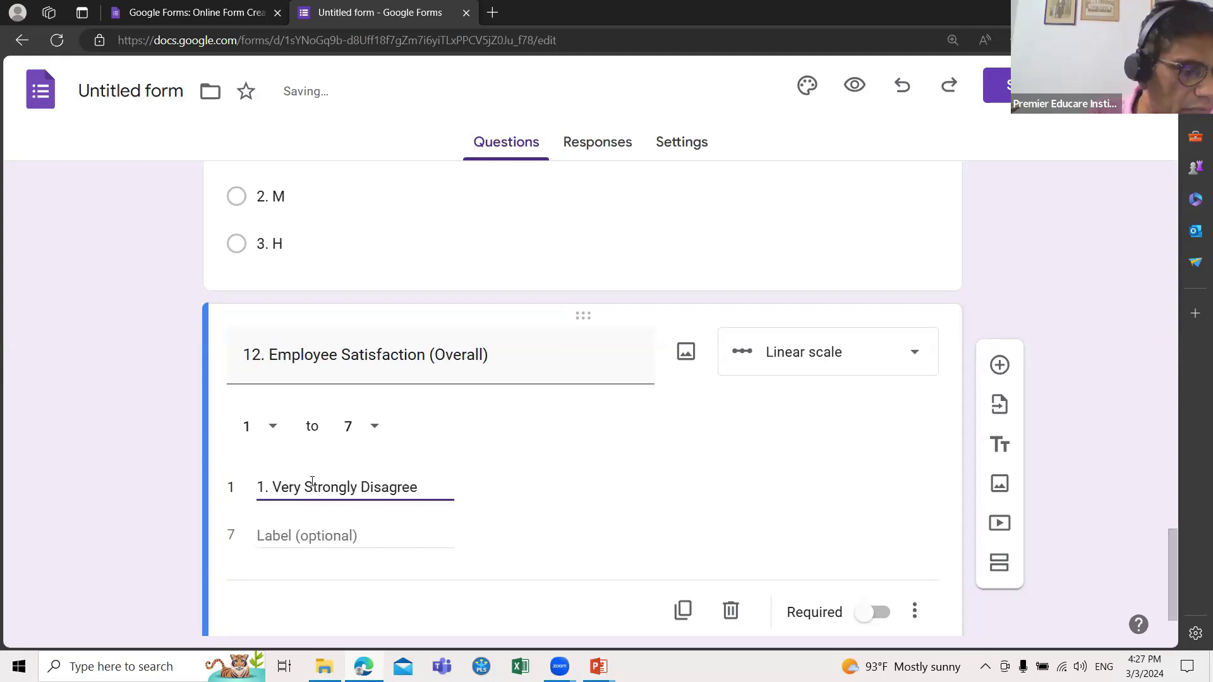
click(279, 536)
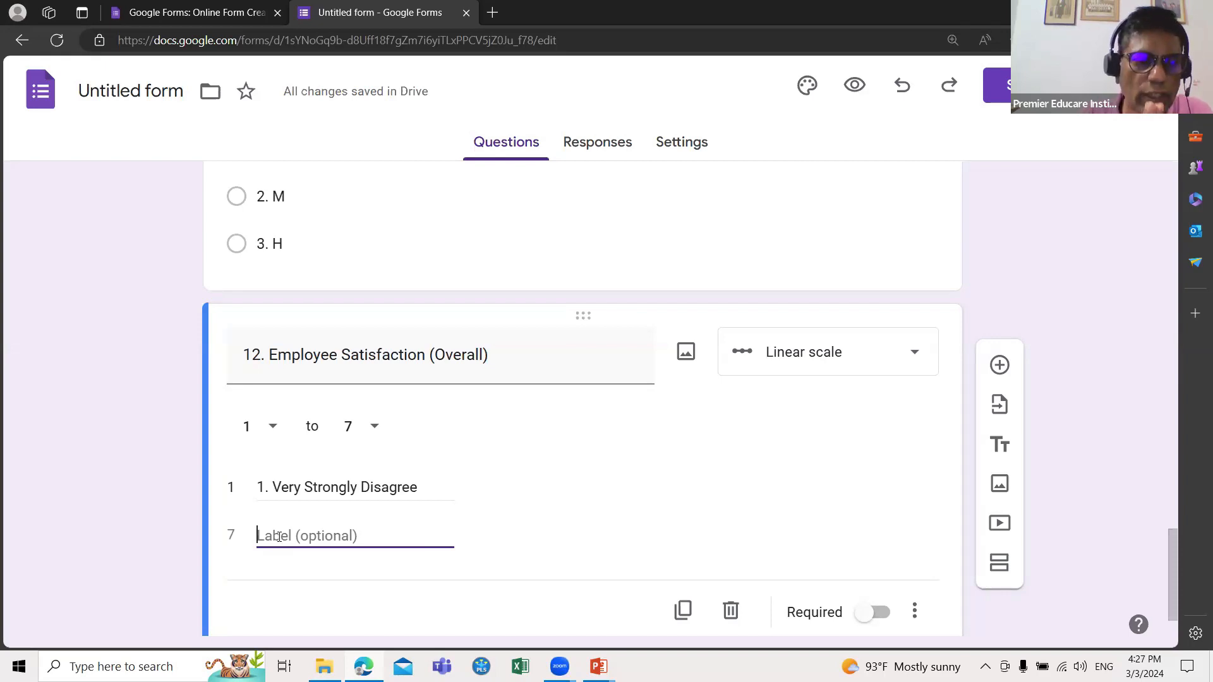
text(Ver)
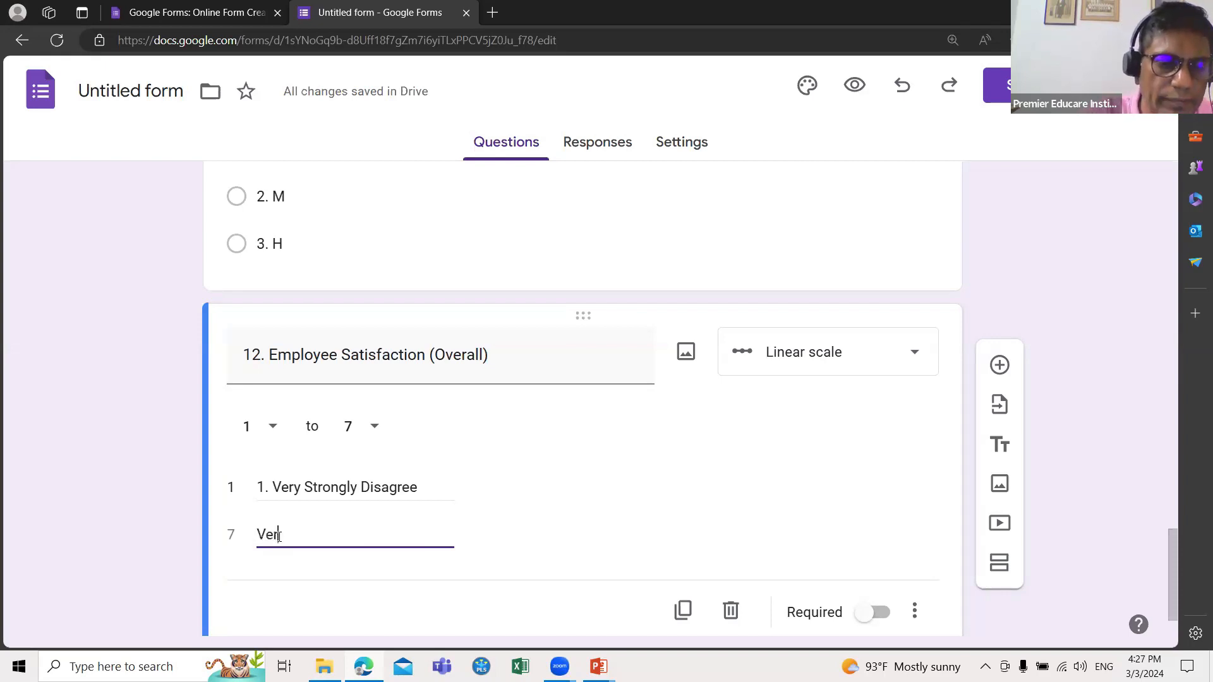
text(y S)
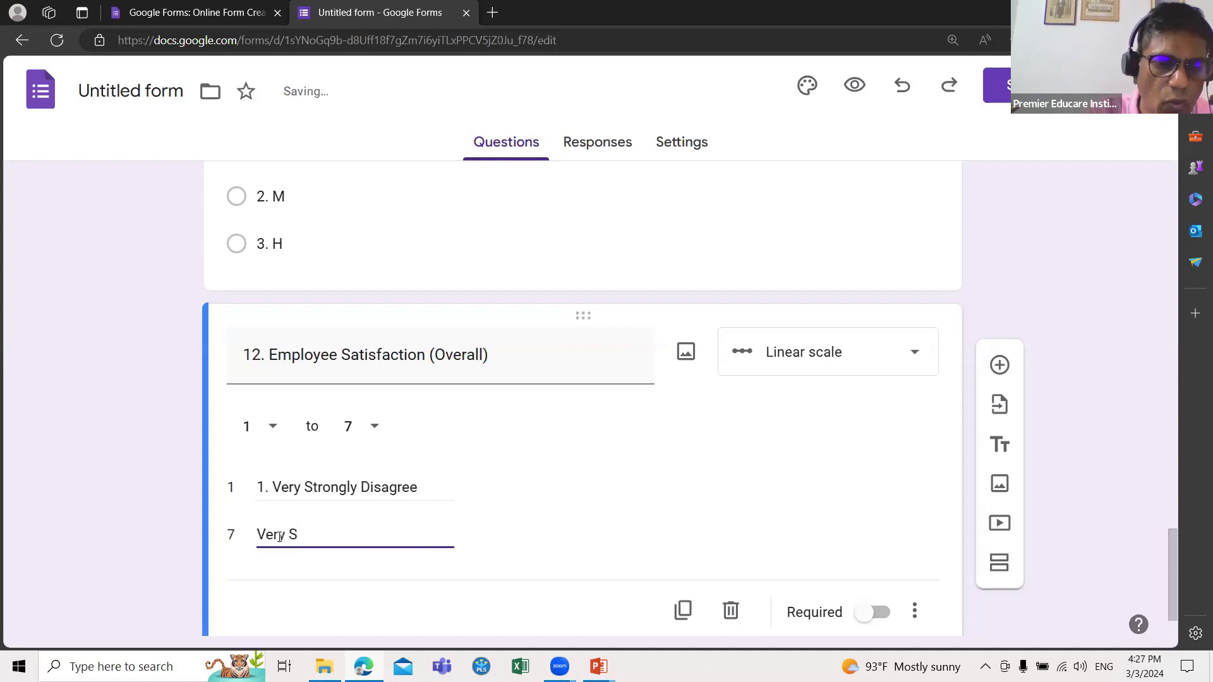
text(trong)
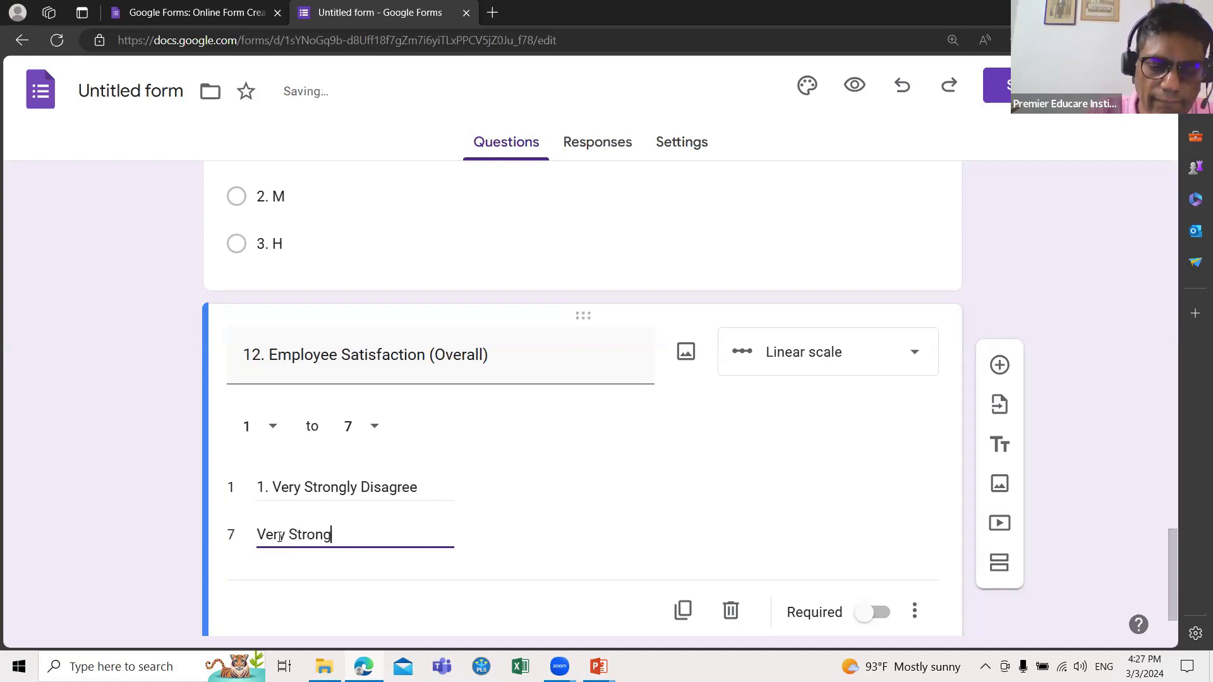
text(ly)
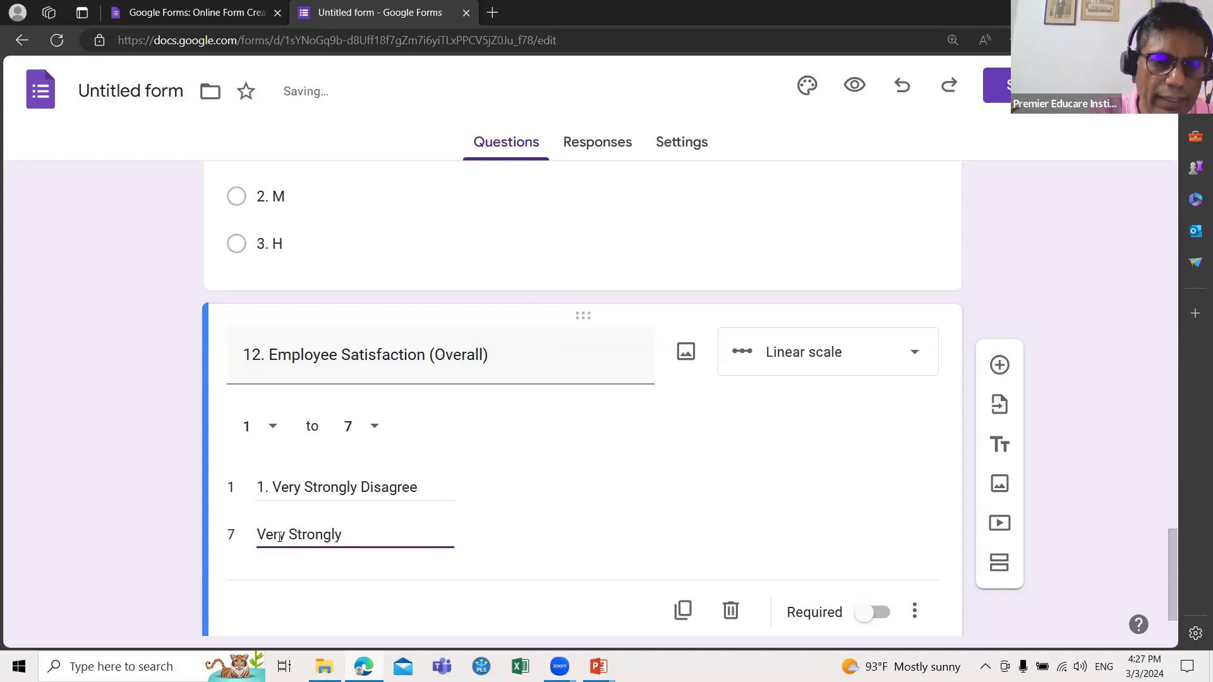
text( Agree)
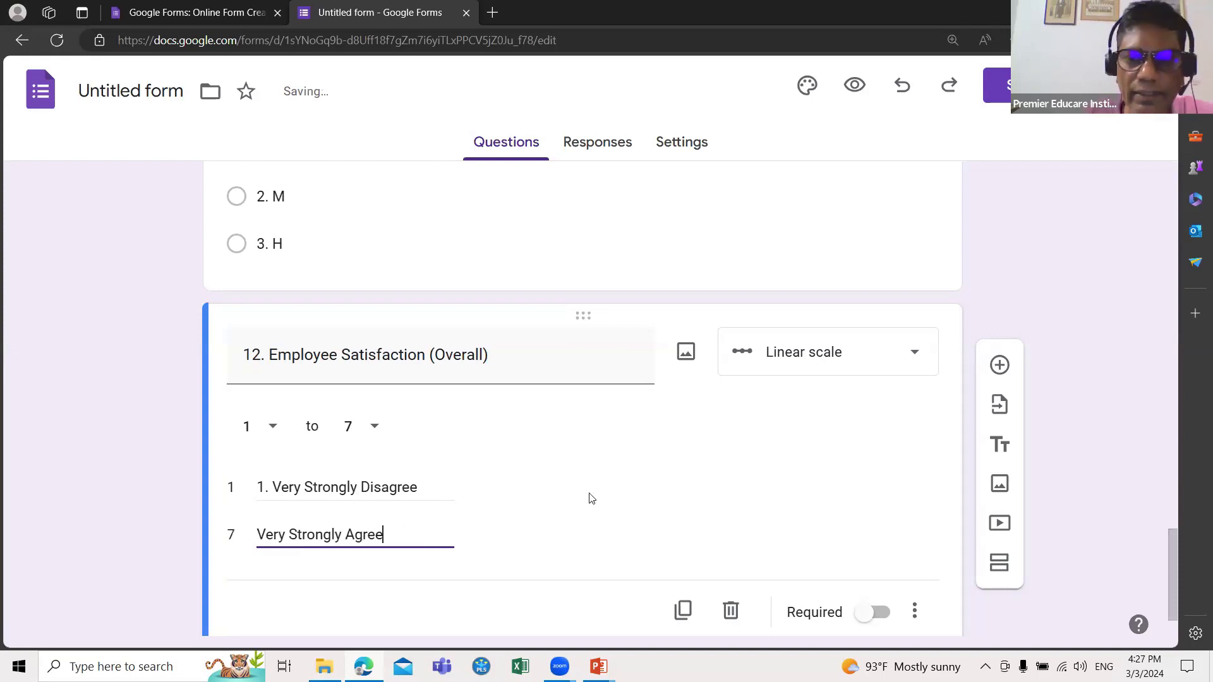
Step: Keep question 12 as a 1-to-7 linear scale labelled Very Strongly Disagree to Very Strongly Agree
click(915, 357)
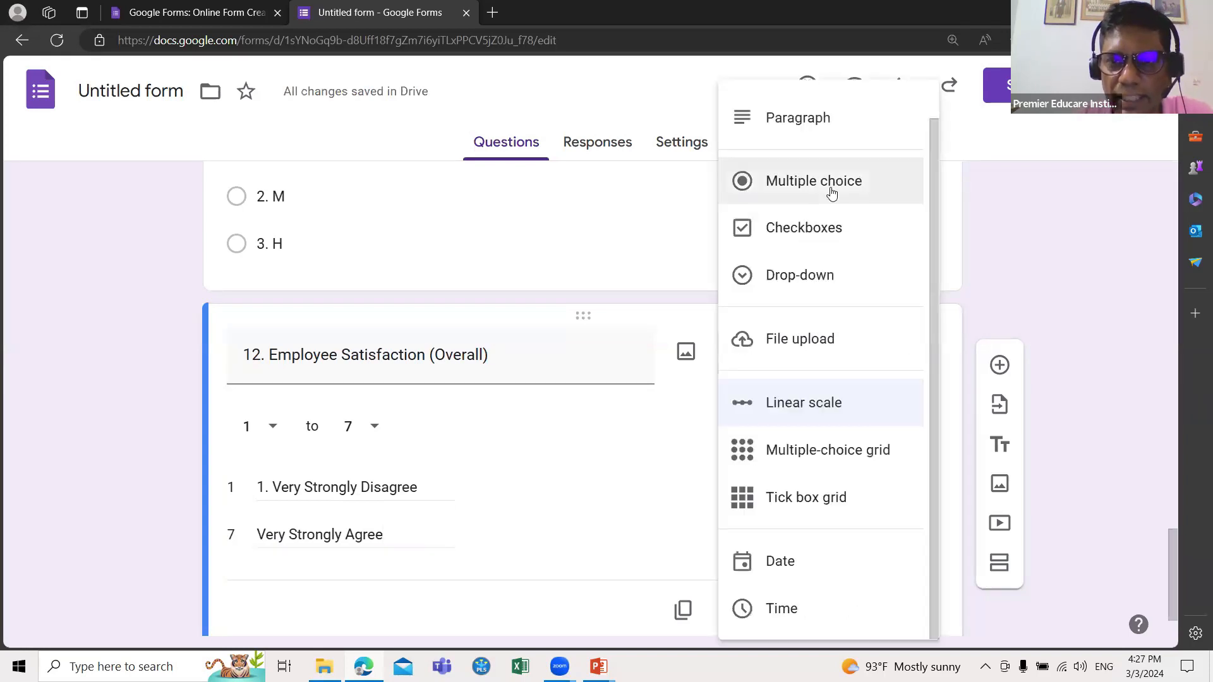
click(799, 414)
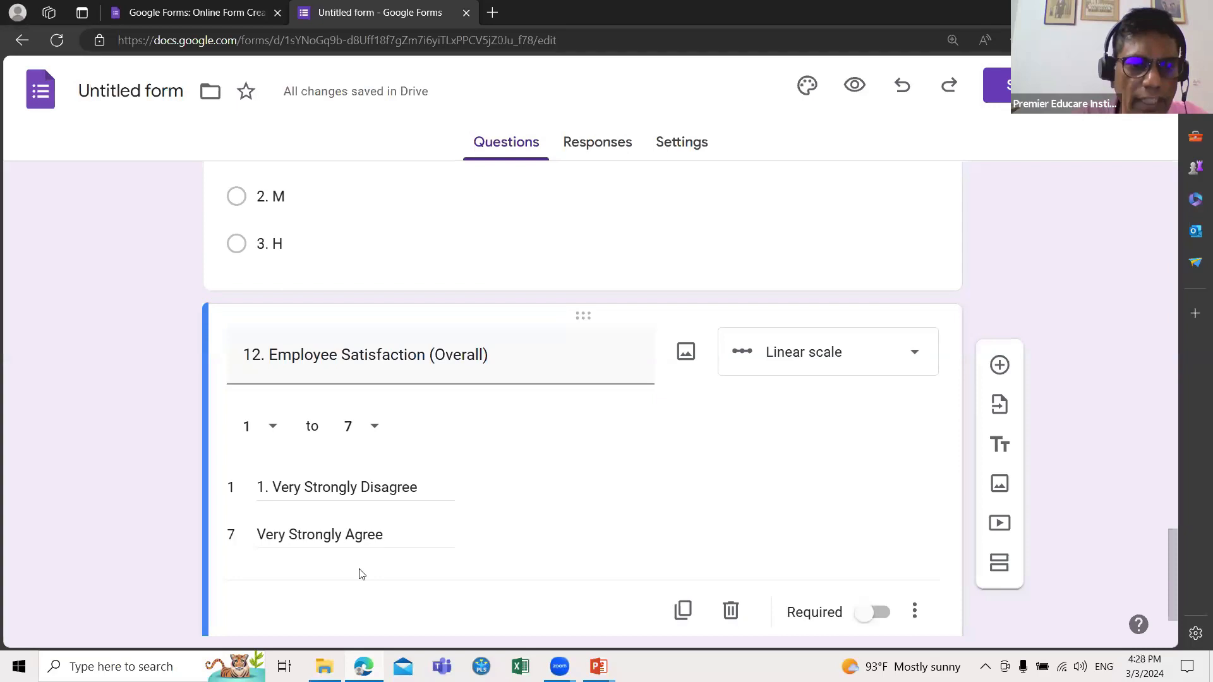
scroll(360, 574, down, 2)
Step: Turn on Required for question 12 and then for question 11 Managerial Level
click(859, 541)
scroll(857, 539, up, 4)
scroll(856, 539, up, 2)
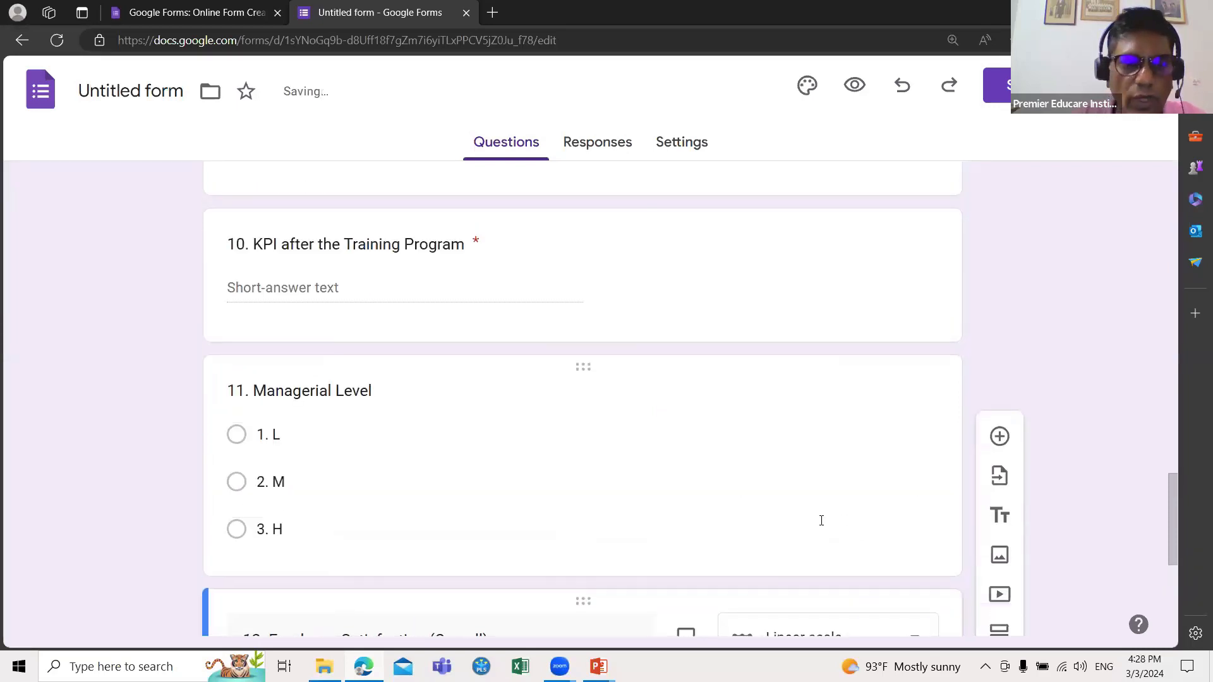
scroll(820, 514, down, 1)
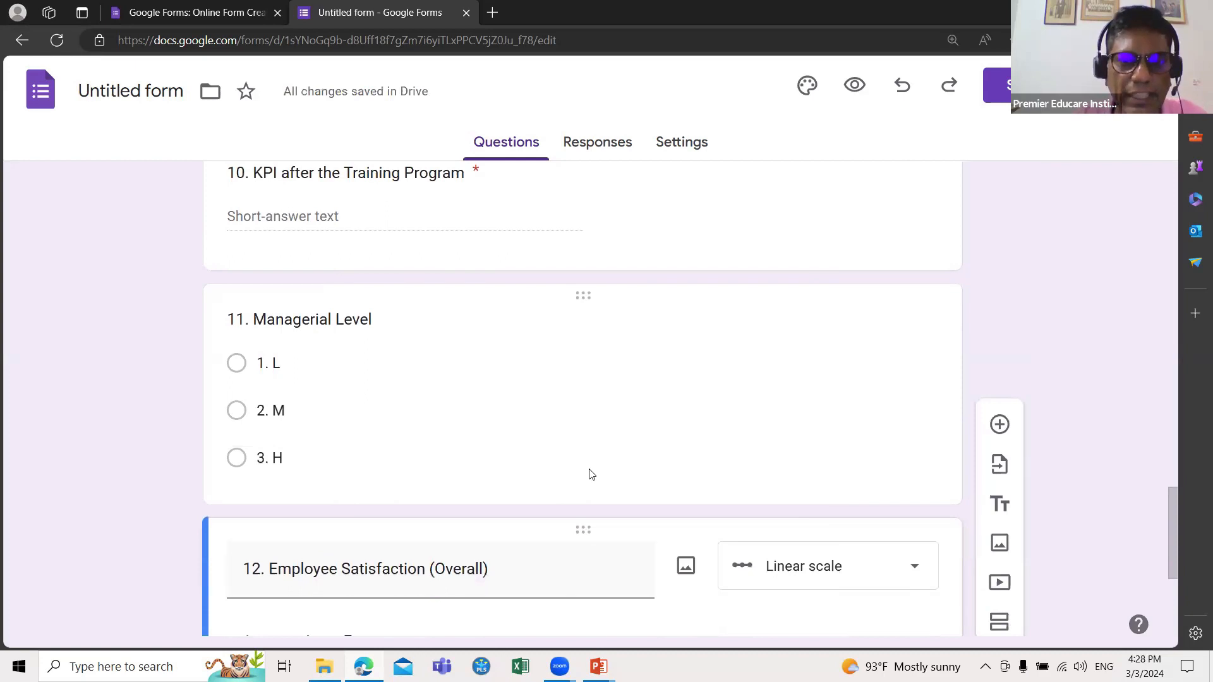
click(718, 427)
scroll(790, 512, down, 1)
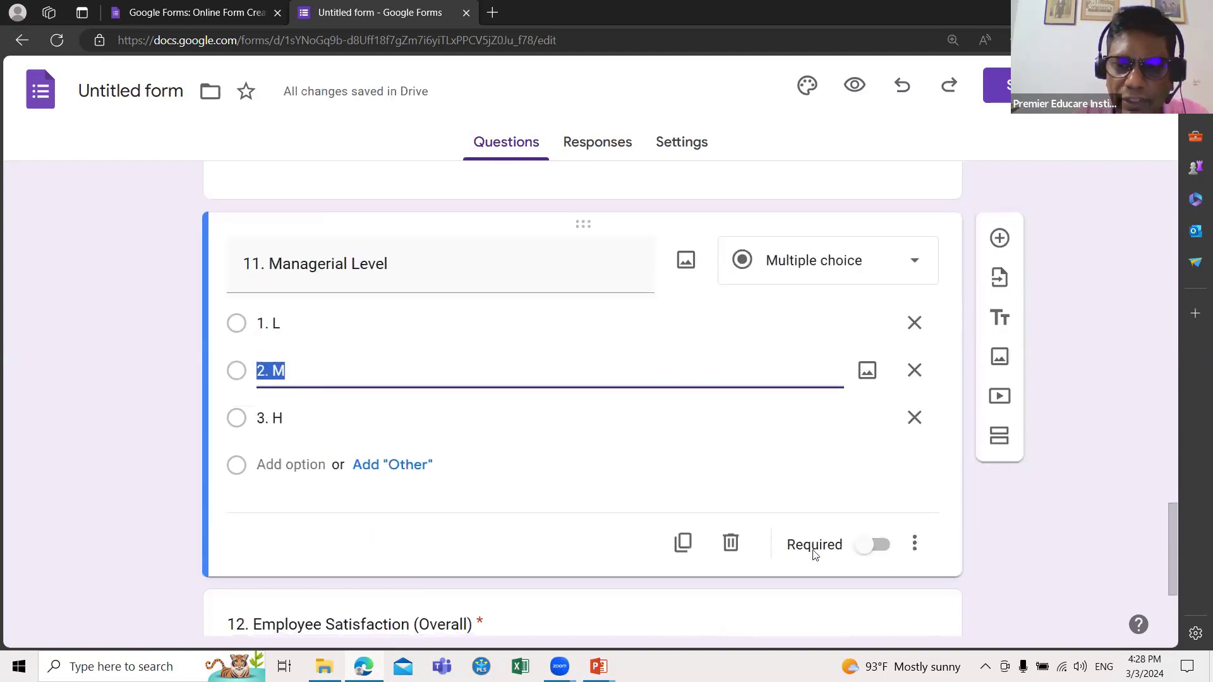
click(866, 555)
scroll(834, 486, up, 4)
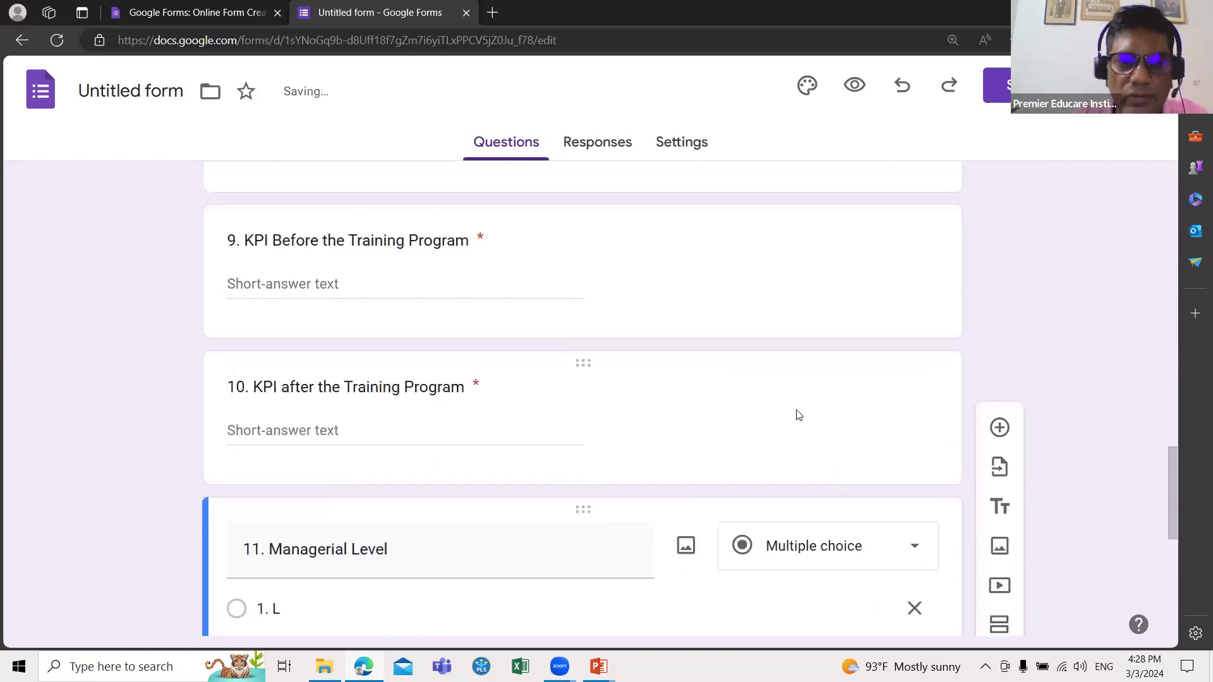
Step: Review the settings of questions 10 and 9, then return to question 12
click(797, 417)
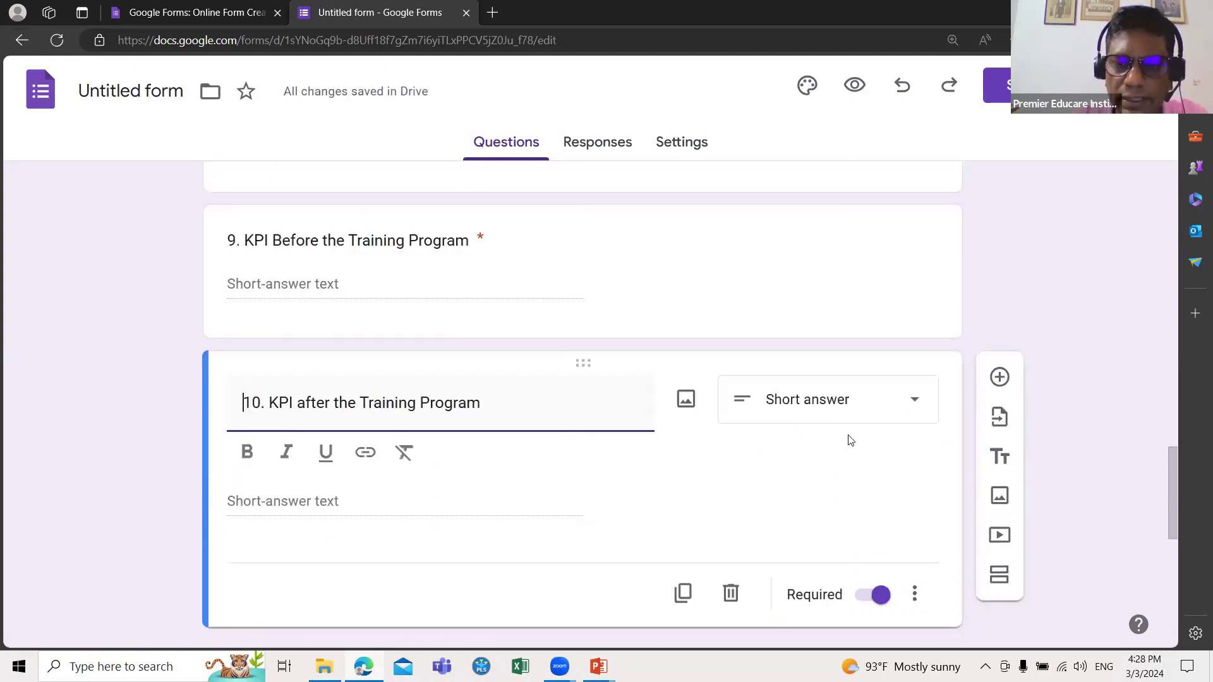
scroll(797, 436, up, 2)
click(798, 423)
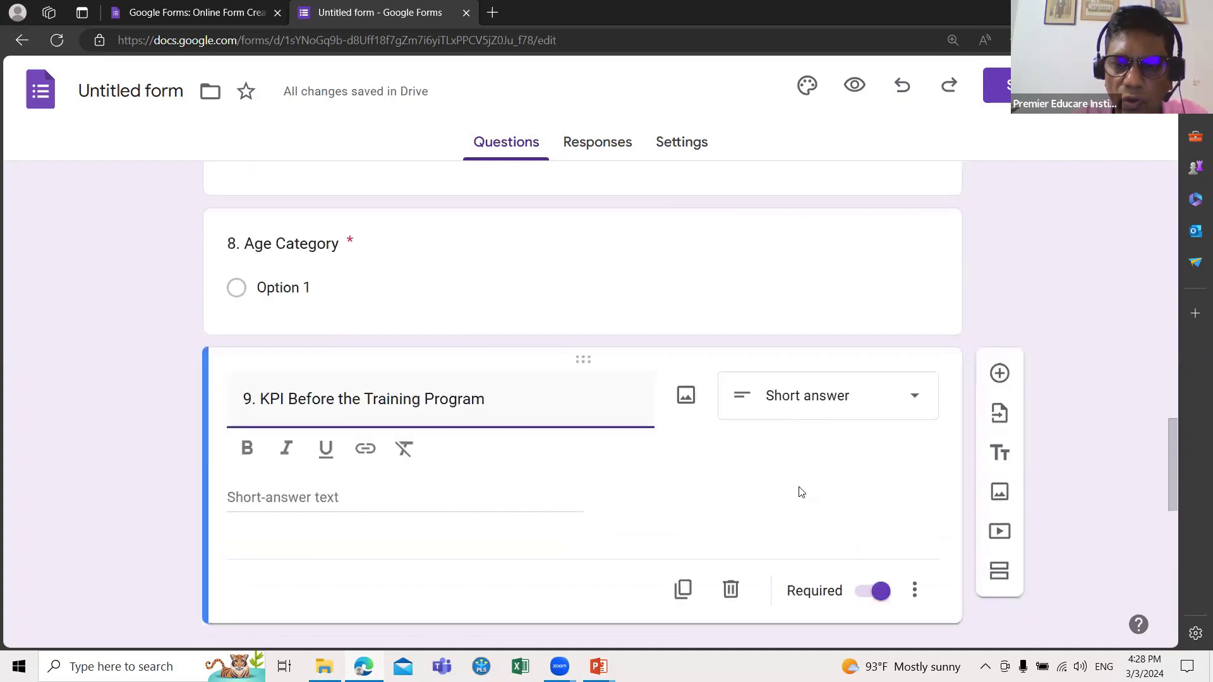
scroll(799, 493, down, 10)
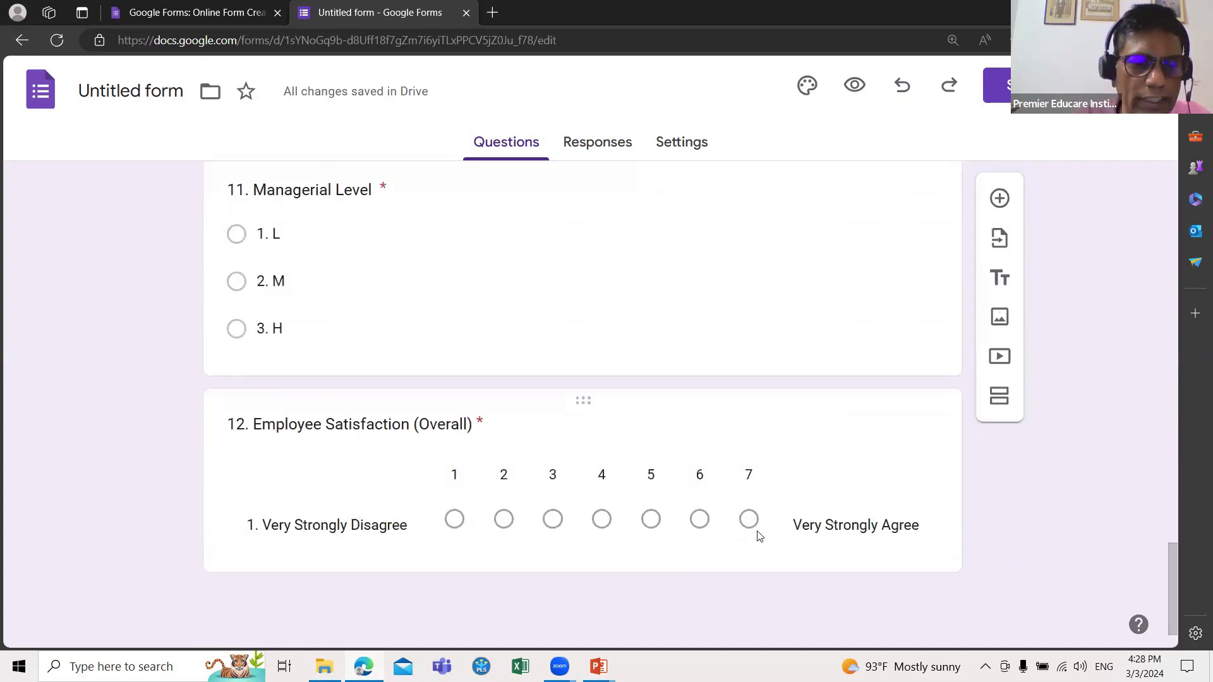
click(907, 456)
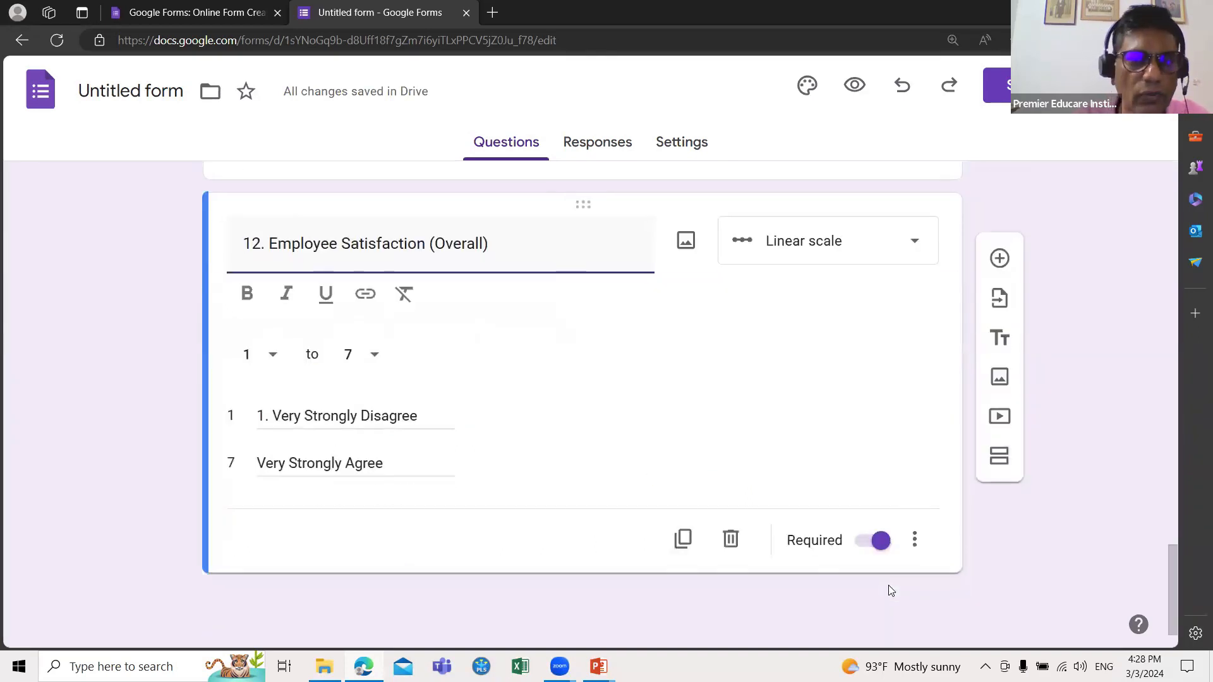
Step: Insert a new question after question 12 titled 'Employee's Satisfaction', correcting typos
click(999, 258)
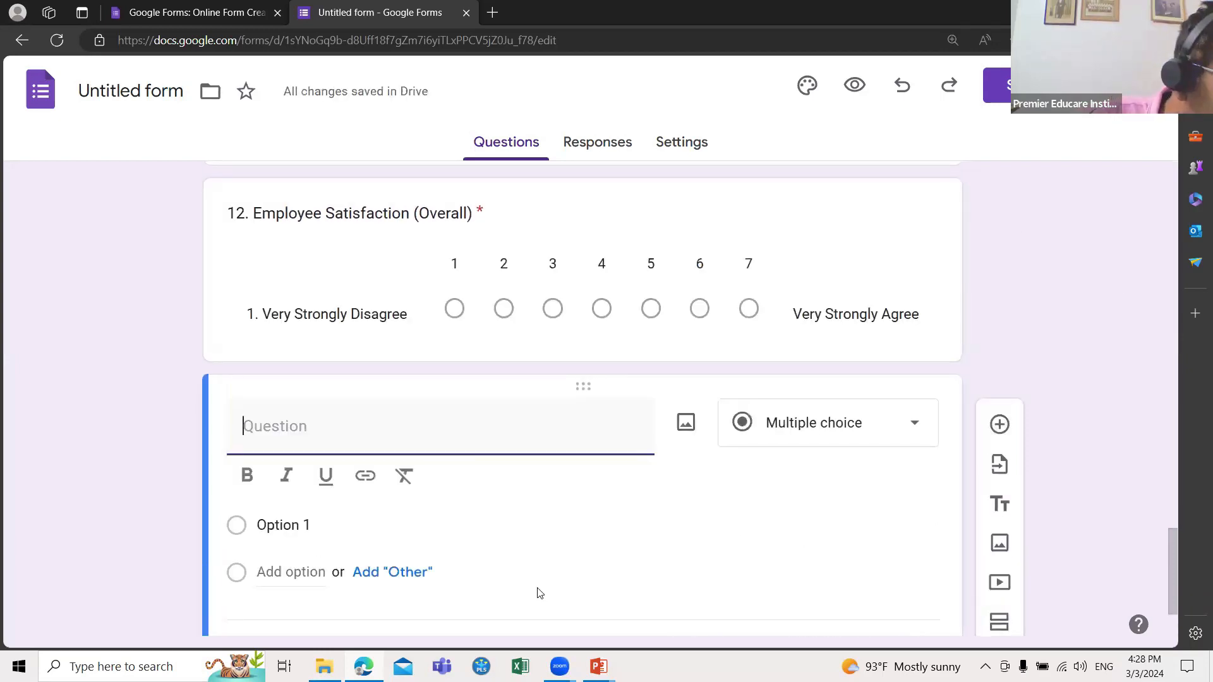
text(E)
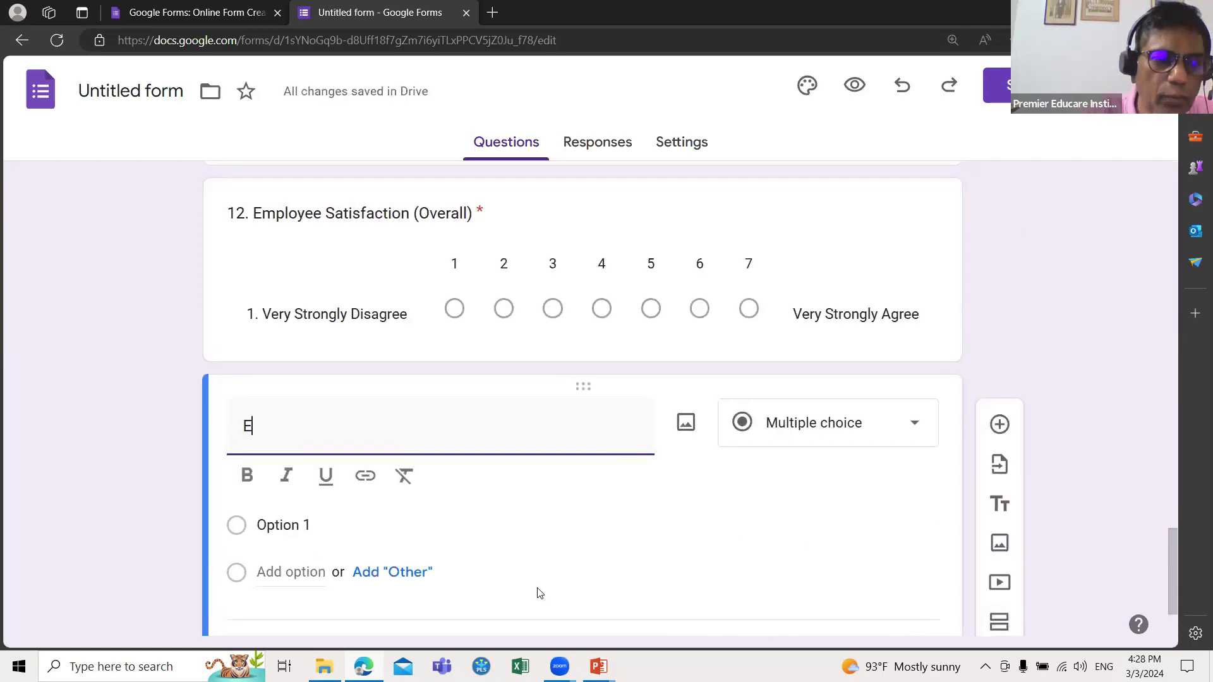
text(S )
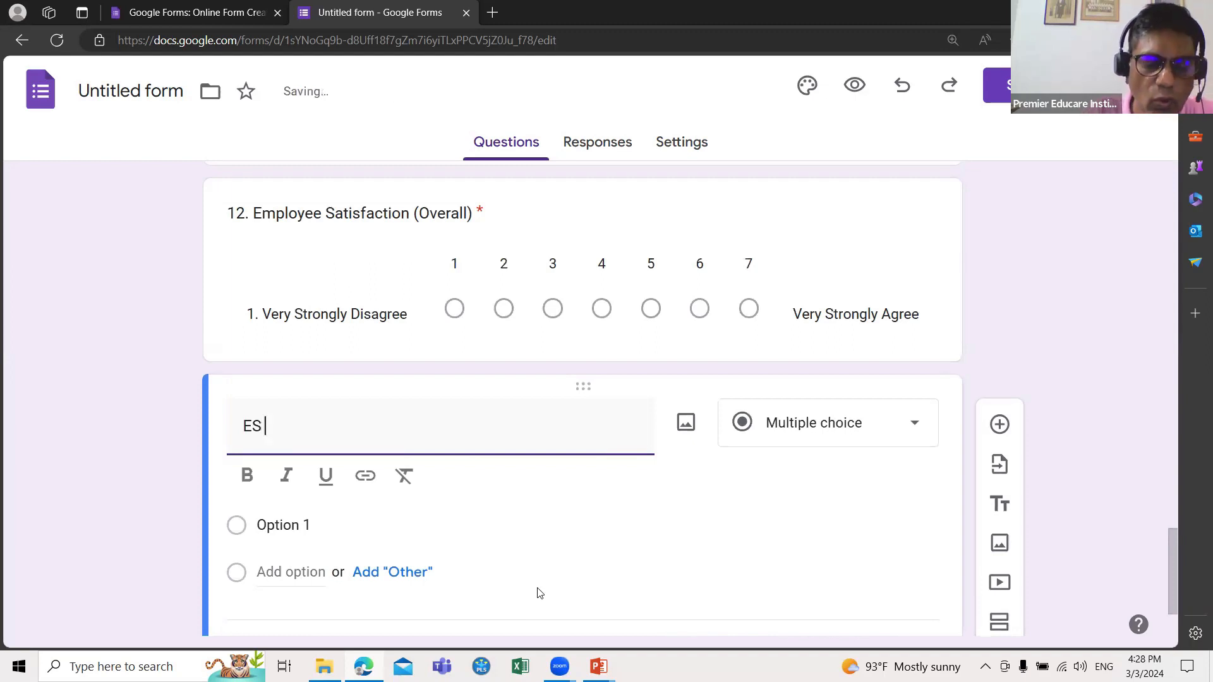
text(on)
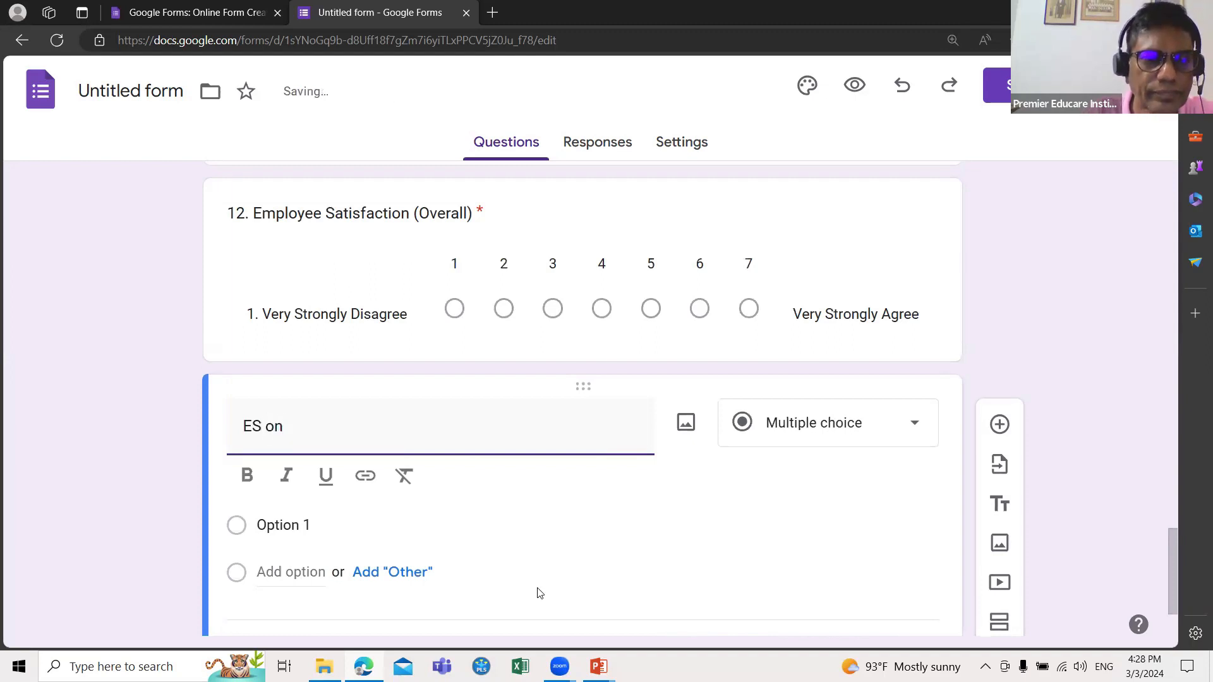
key(BackSpace)
key(BackSpace)
key(BackSpace)
key(BackSpace)
text(mp)
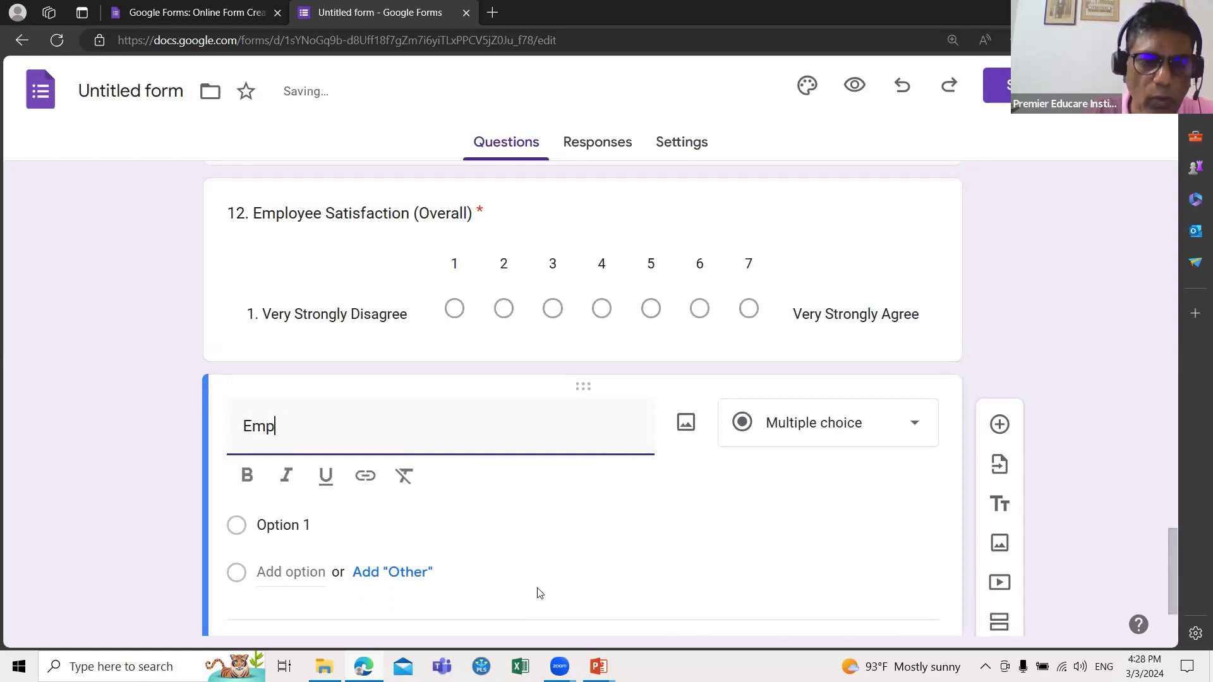
text(loyee)
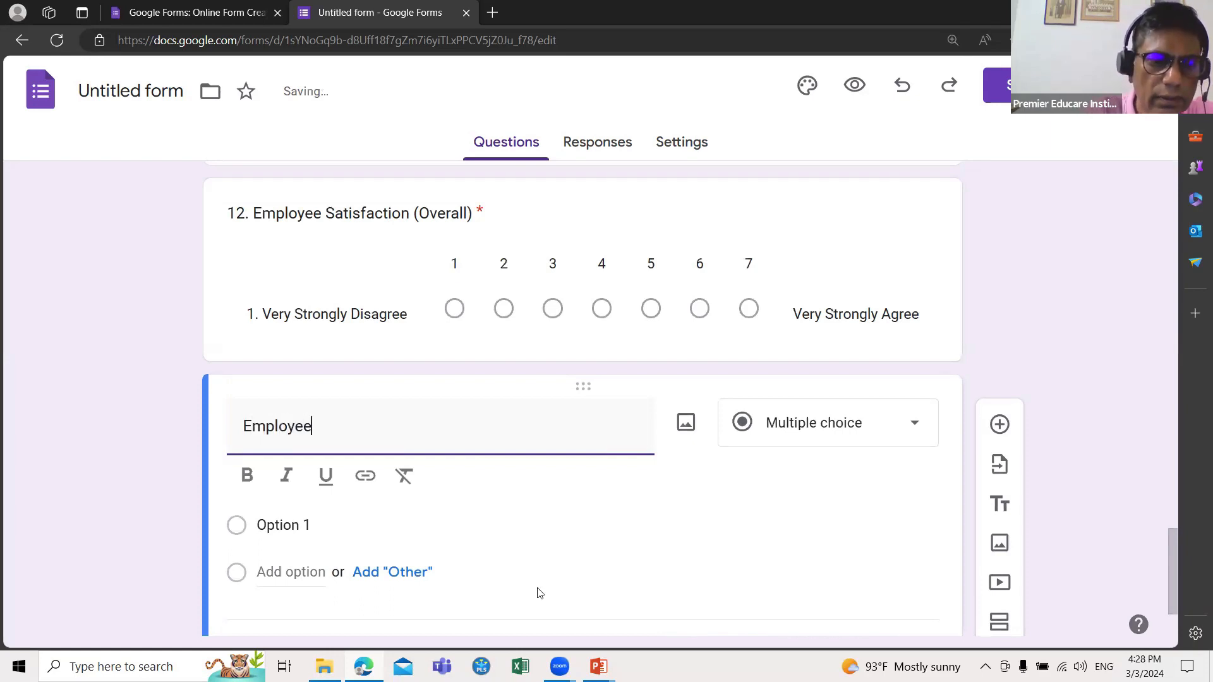
text( Sat)
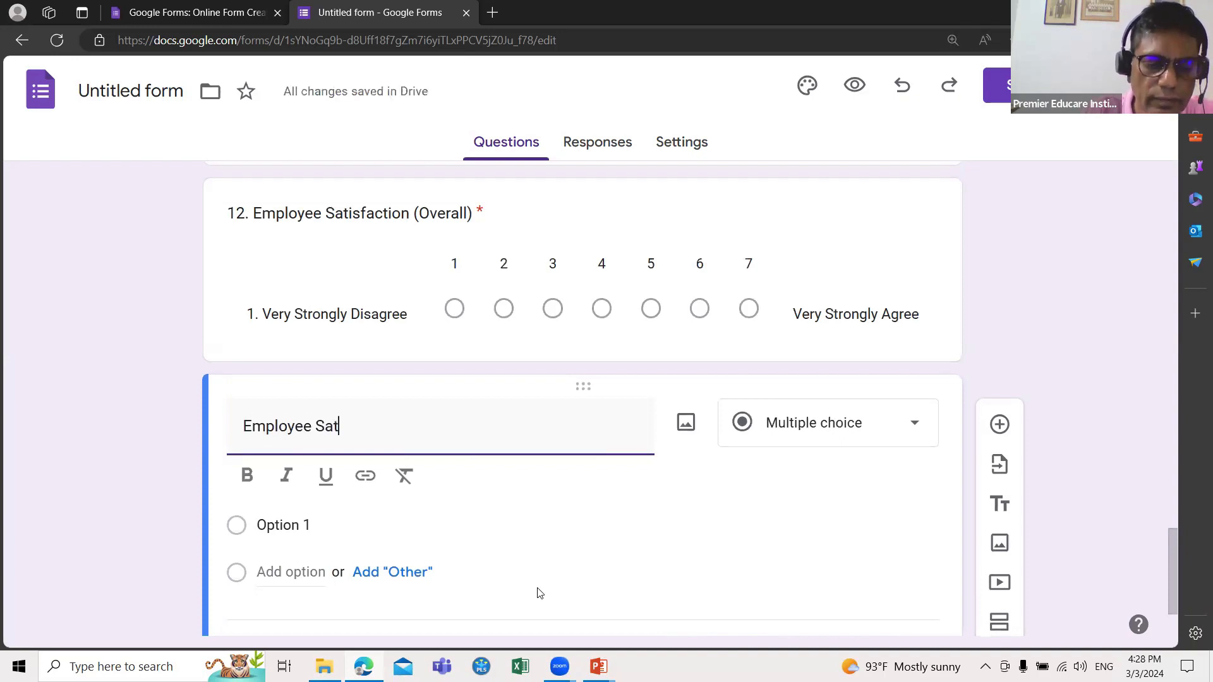
text(ist)
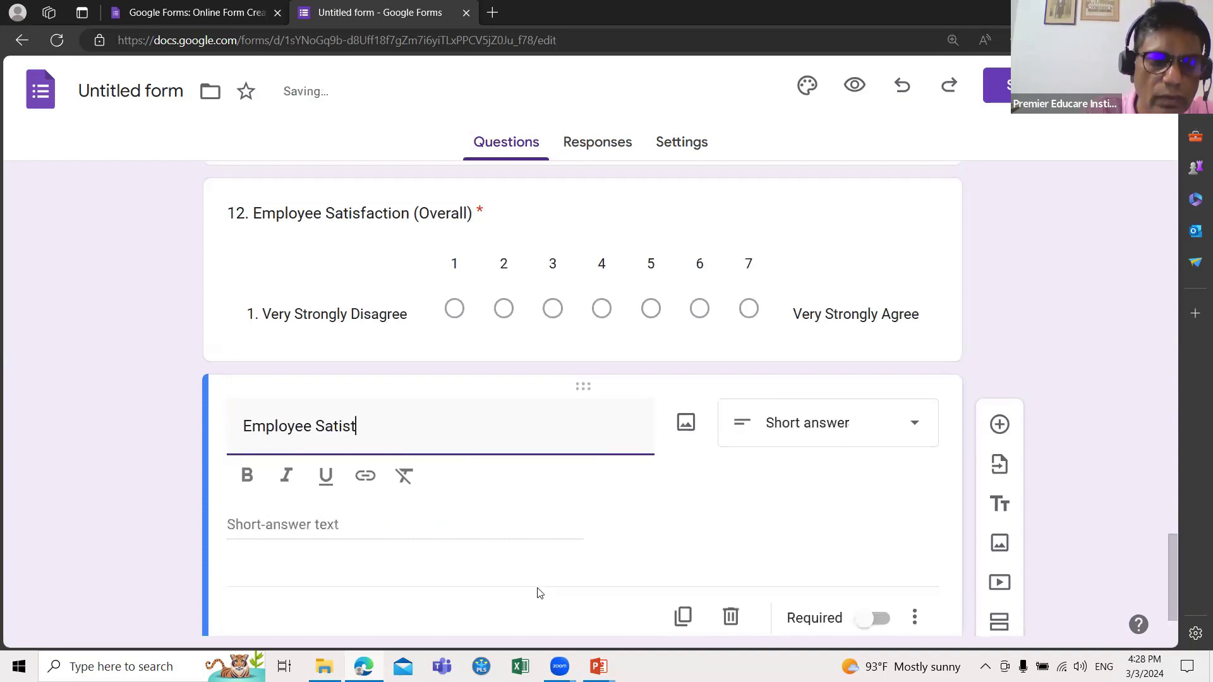
key(BackSpace)
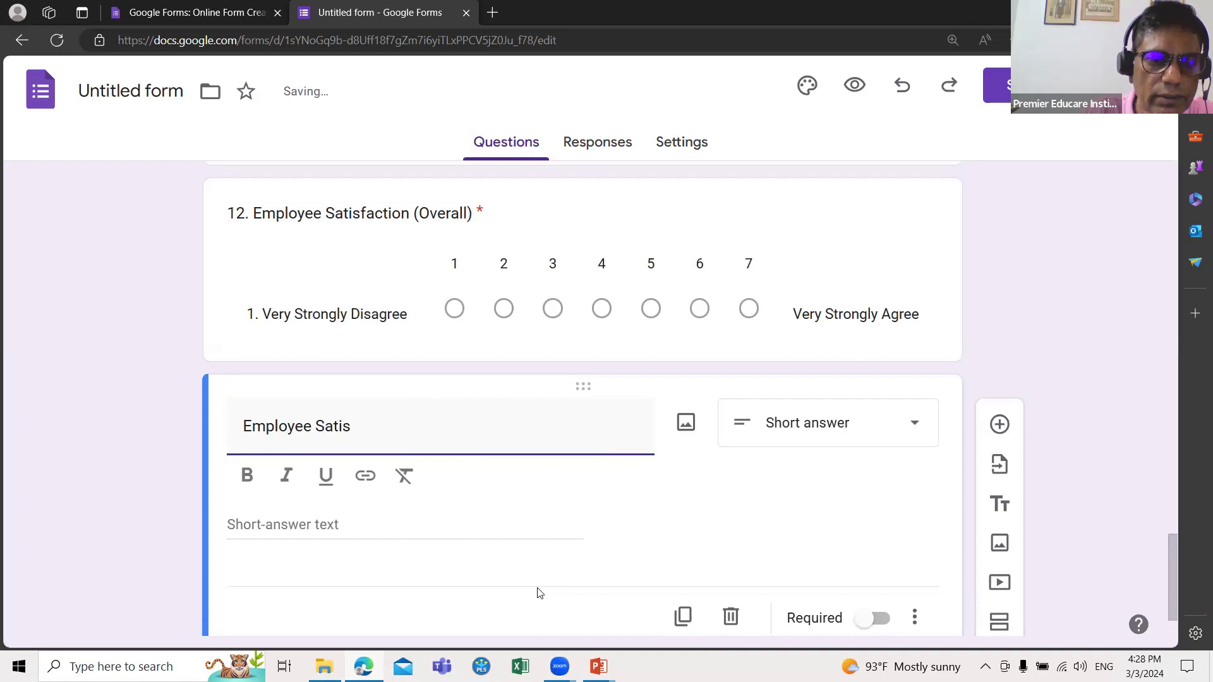
text(faction)
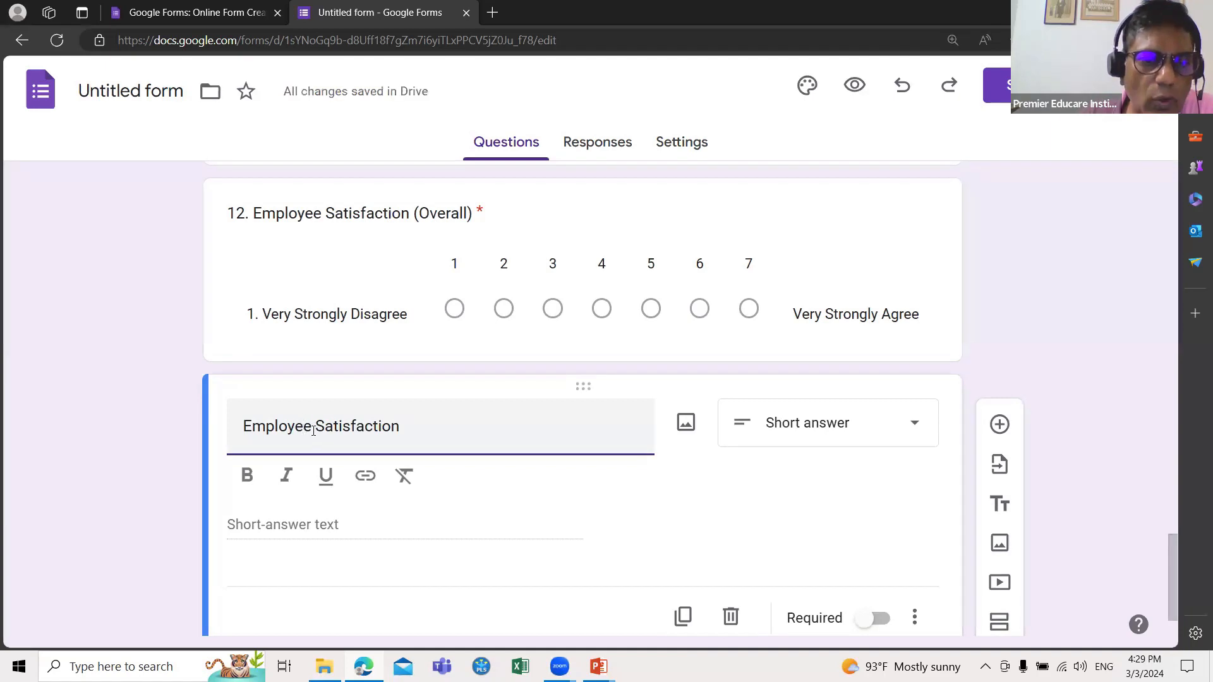
click(312, 429)
text('s)
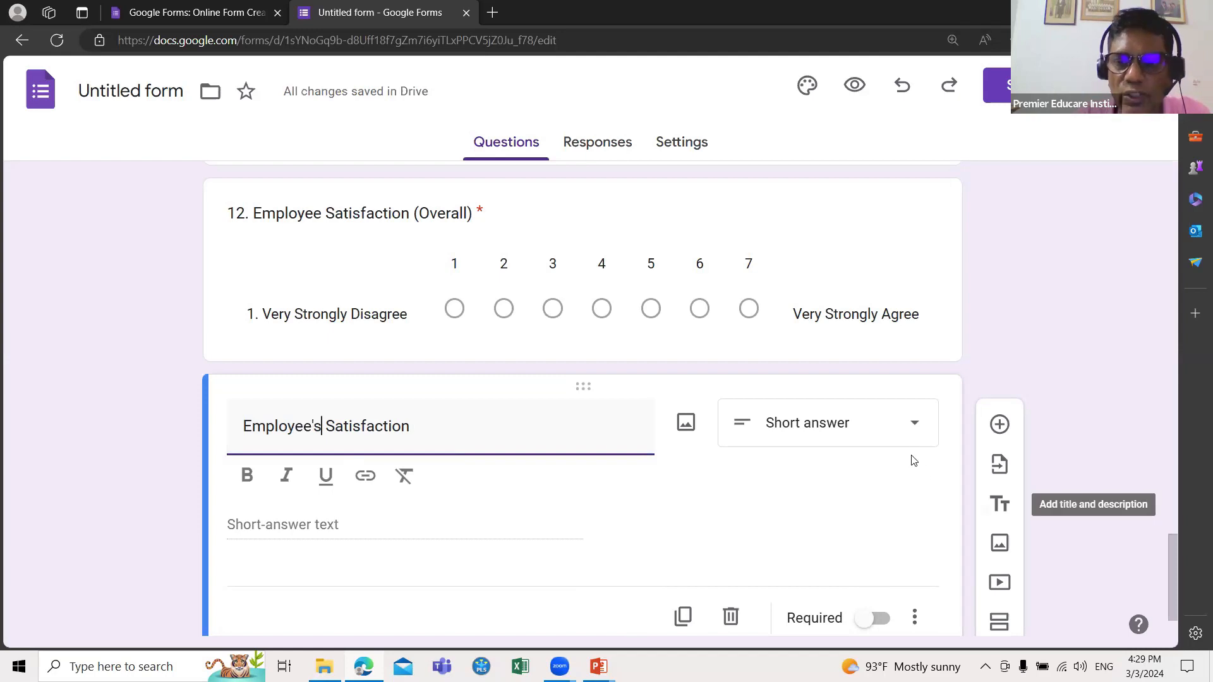
Step: Make Employee's Satisfaction a Checkboxes question with first option '1. Work', then view the PowerPoint slide show
click(915, 432)
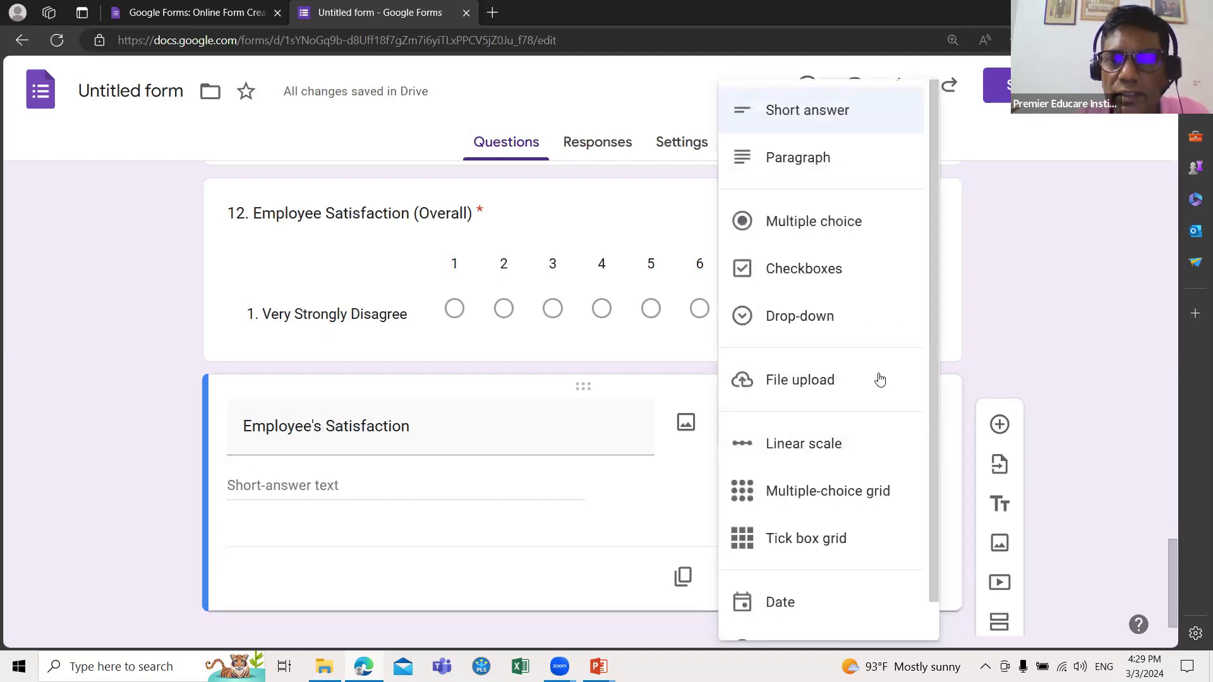
click(816, 272)
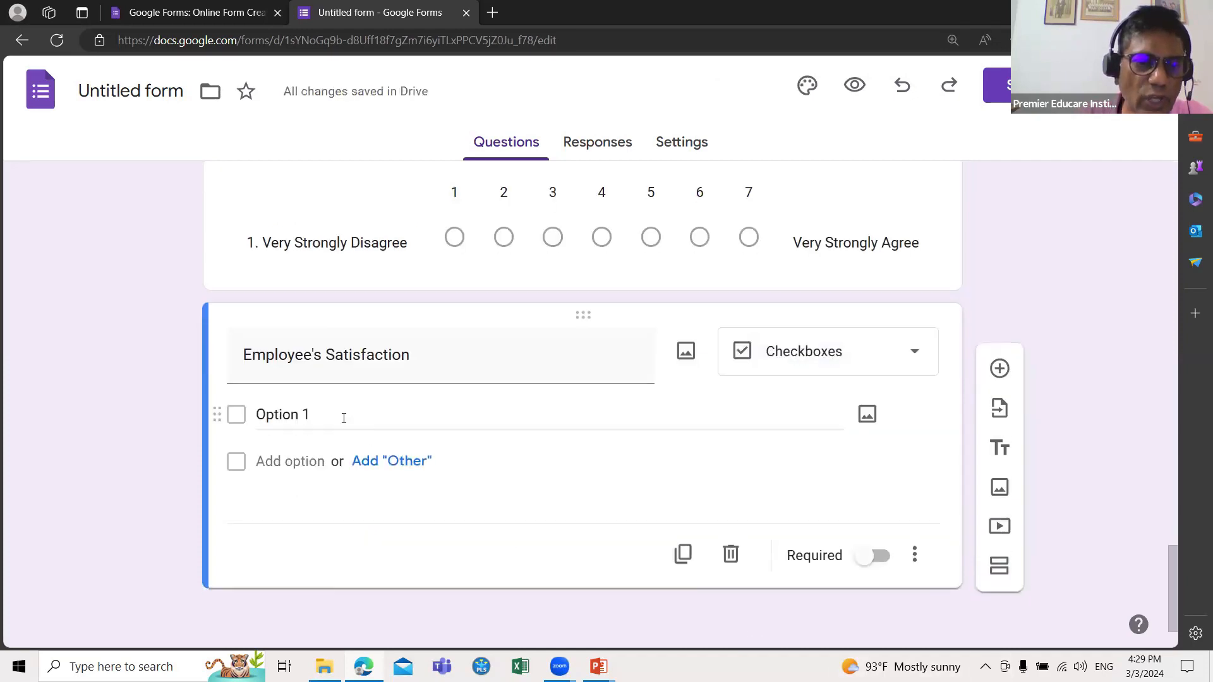
click(345, 416)
text(1)
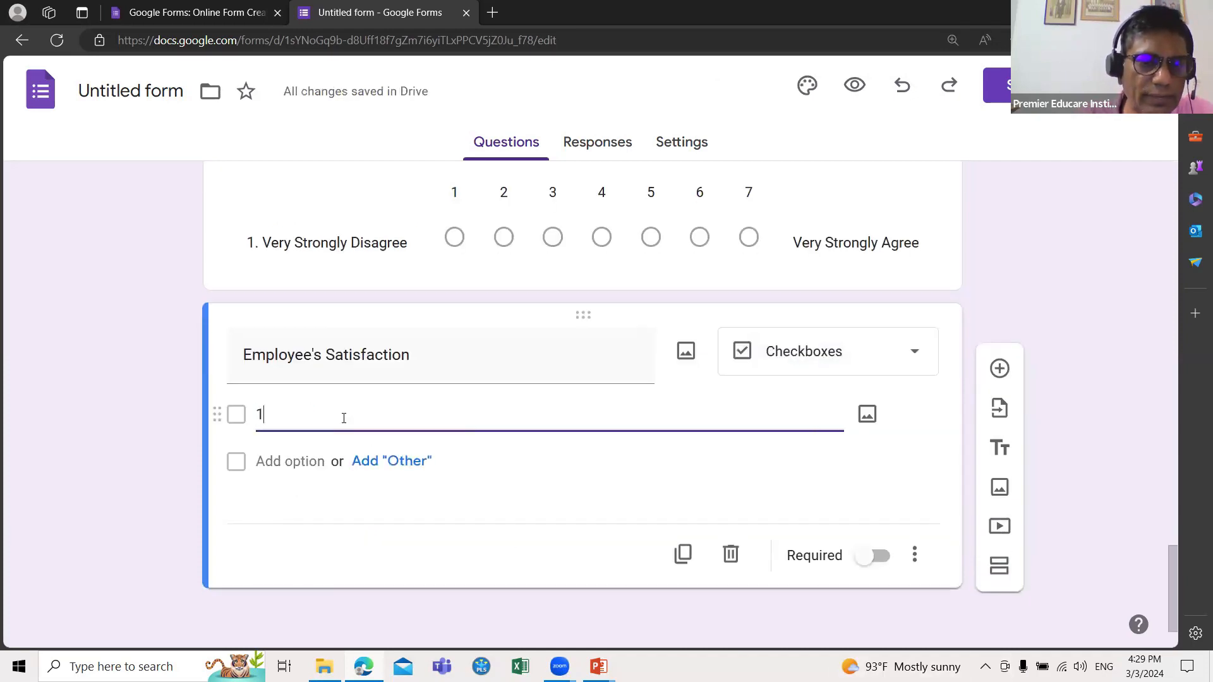
text(. Work)
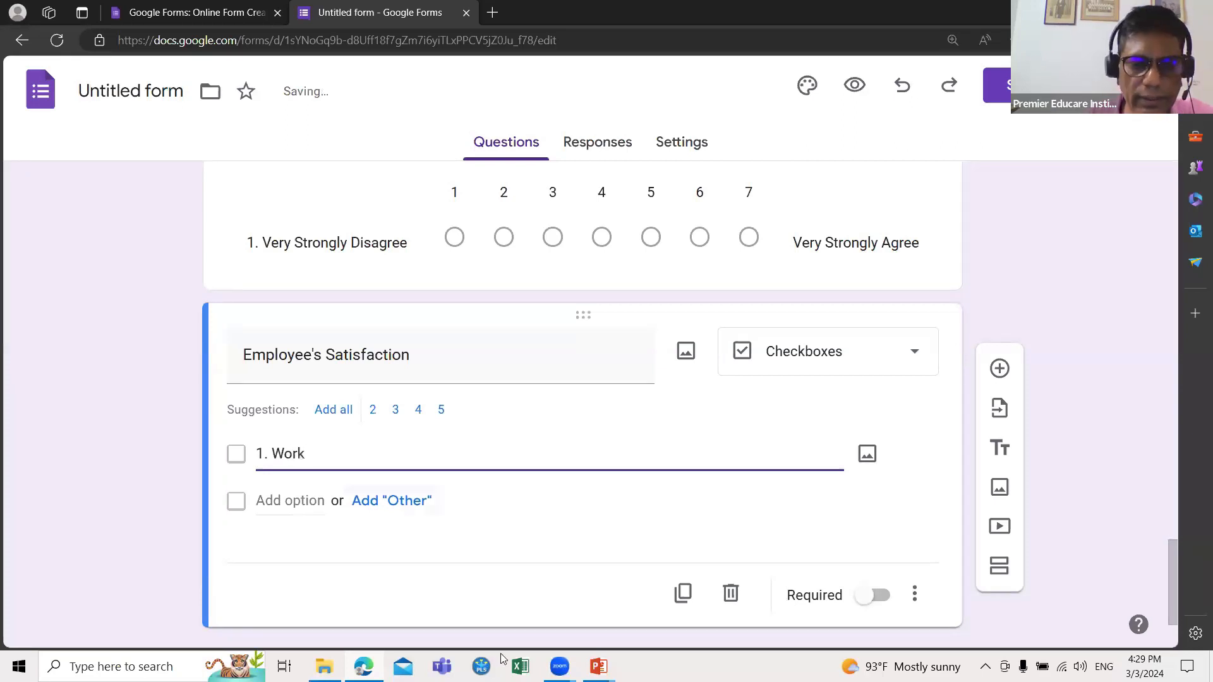
mouse_move(598, 667)
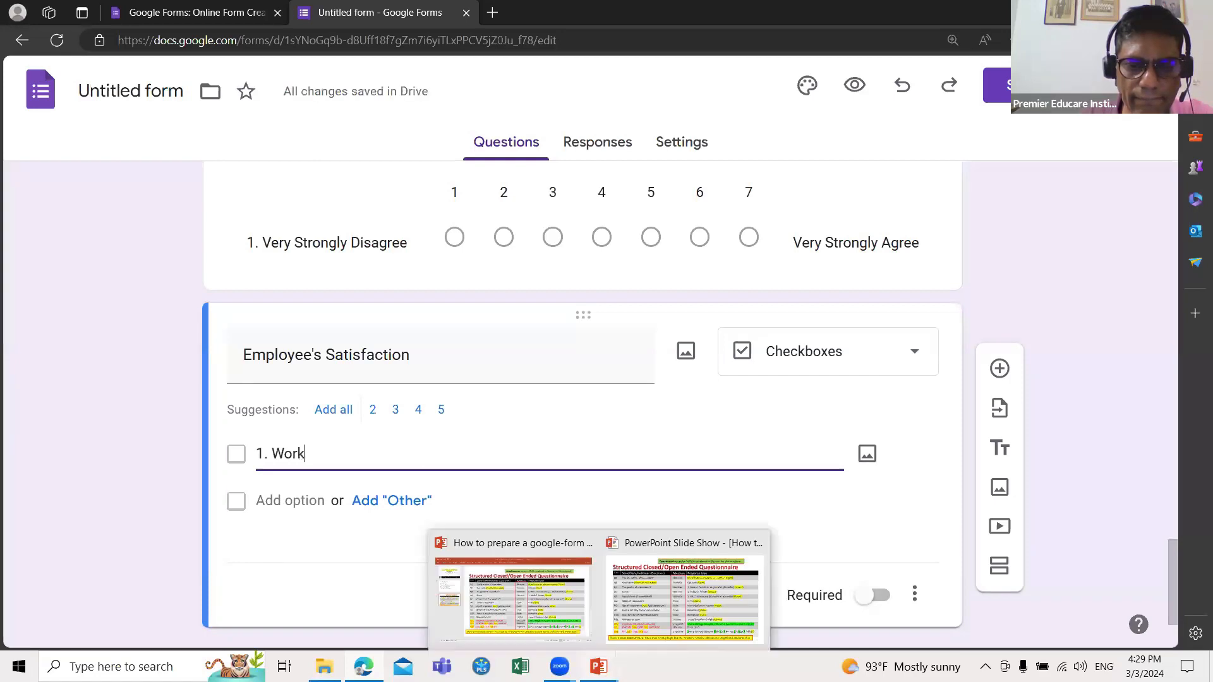
click(684, 599)
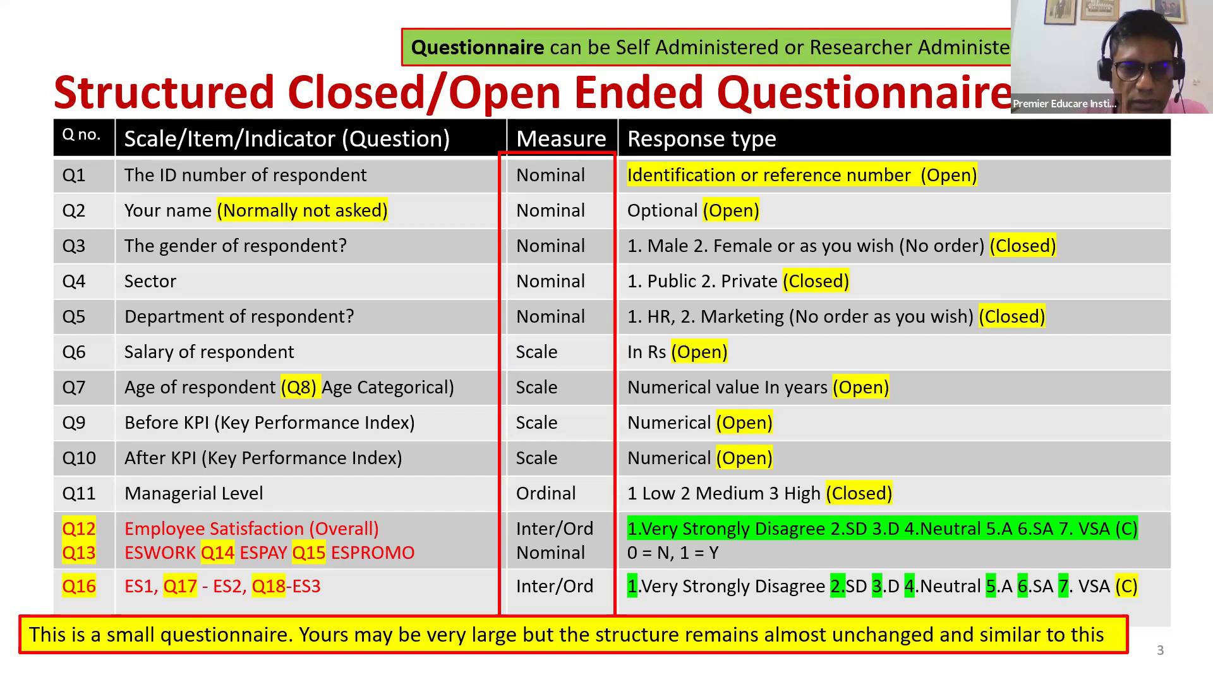
Step: Leave the PowerPoint slide and return to the Google Forms editor in Edge
key(super)
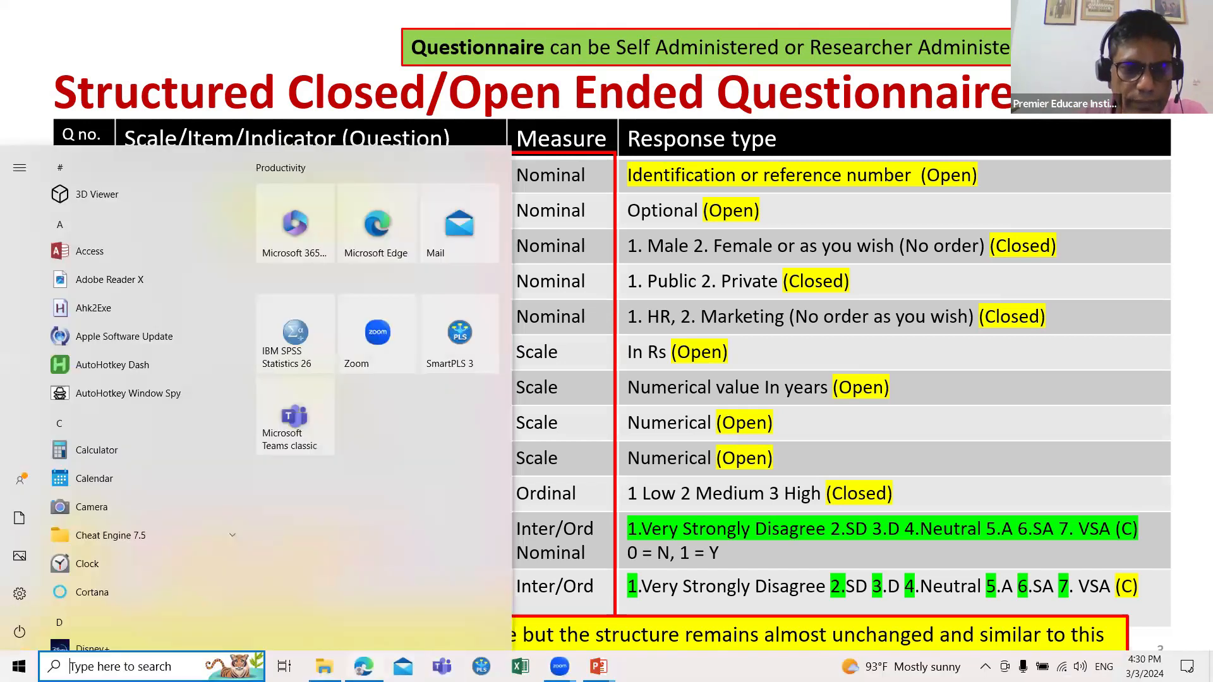
click(364, 666)
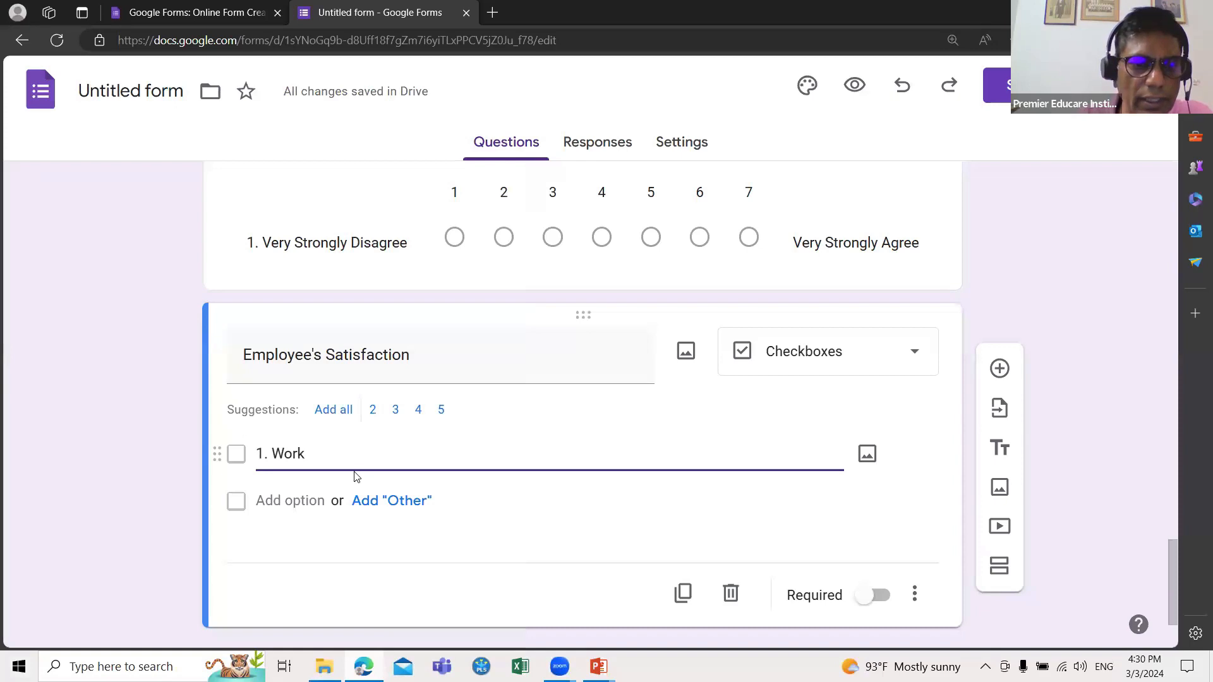
Step: Add checkbox options '2. Pay' and '3. Promotion' below '1. Work'
key(Return)
text(2)
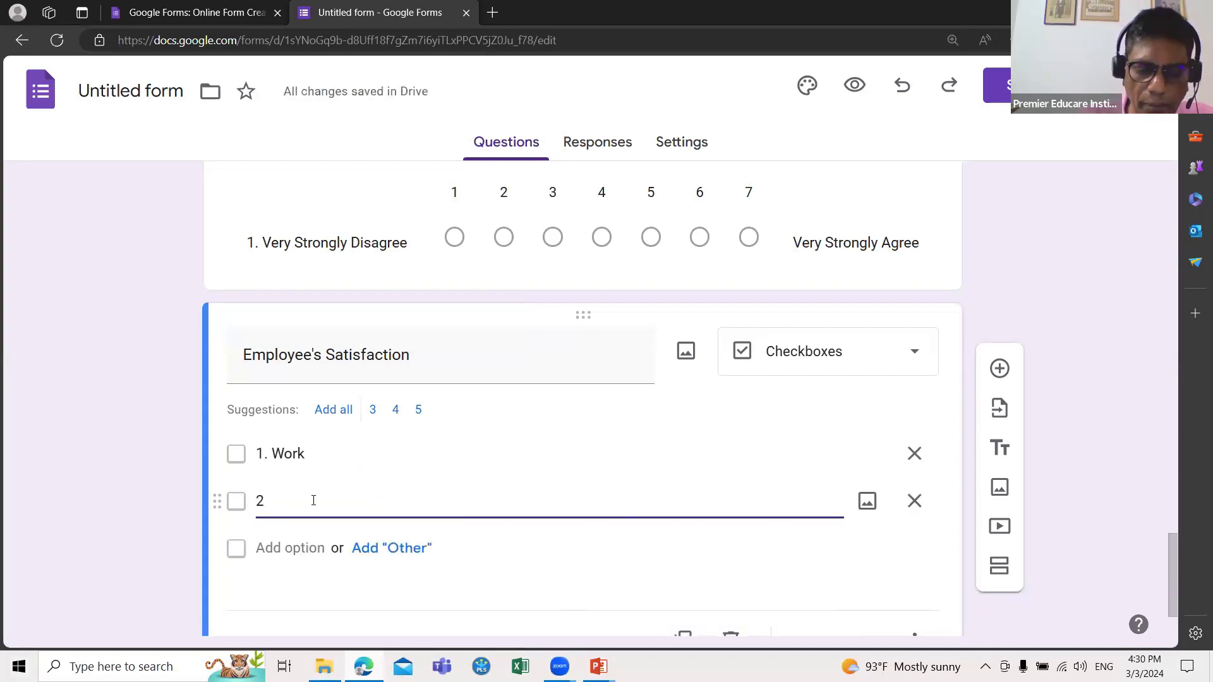
text(. Pay)
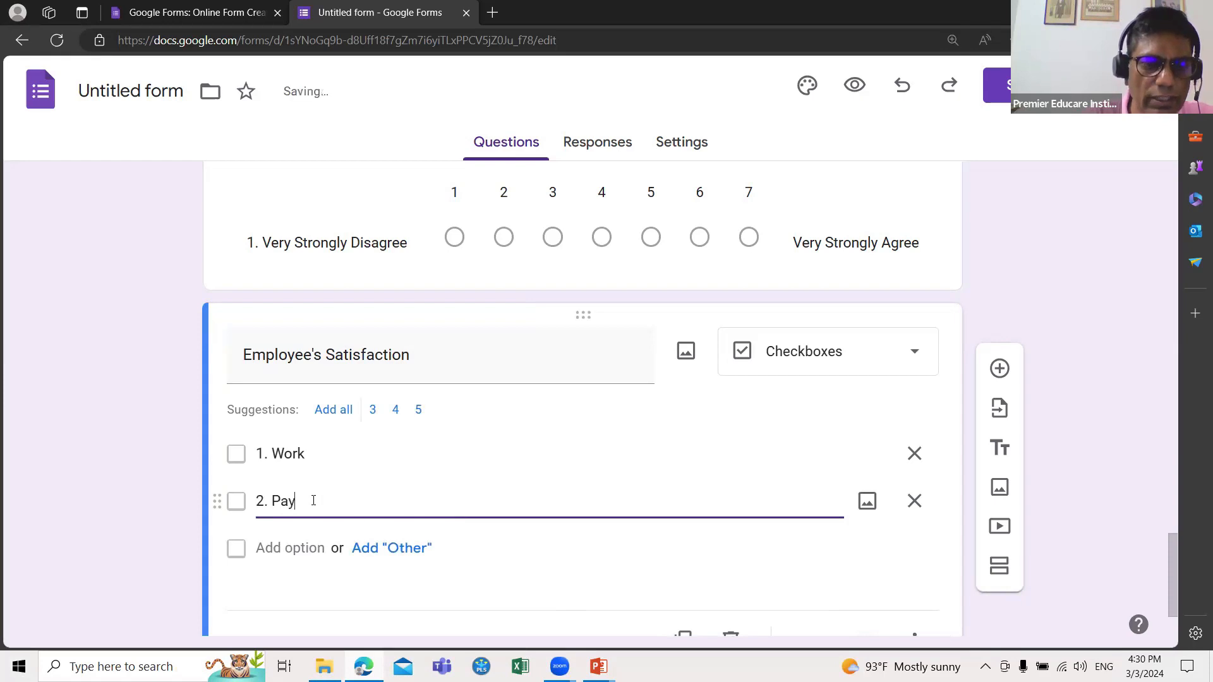
key(Return)
text(.)
key(BackSpace)
text(3. Promot)
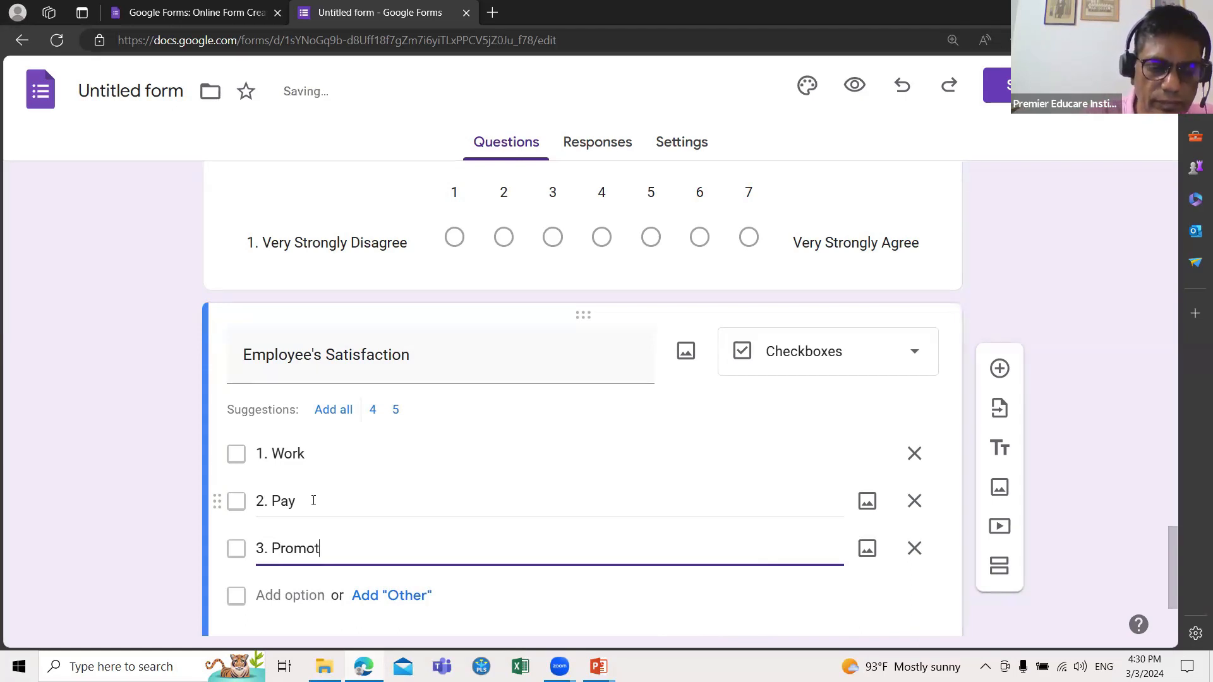
text(ion)
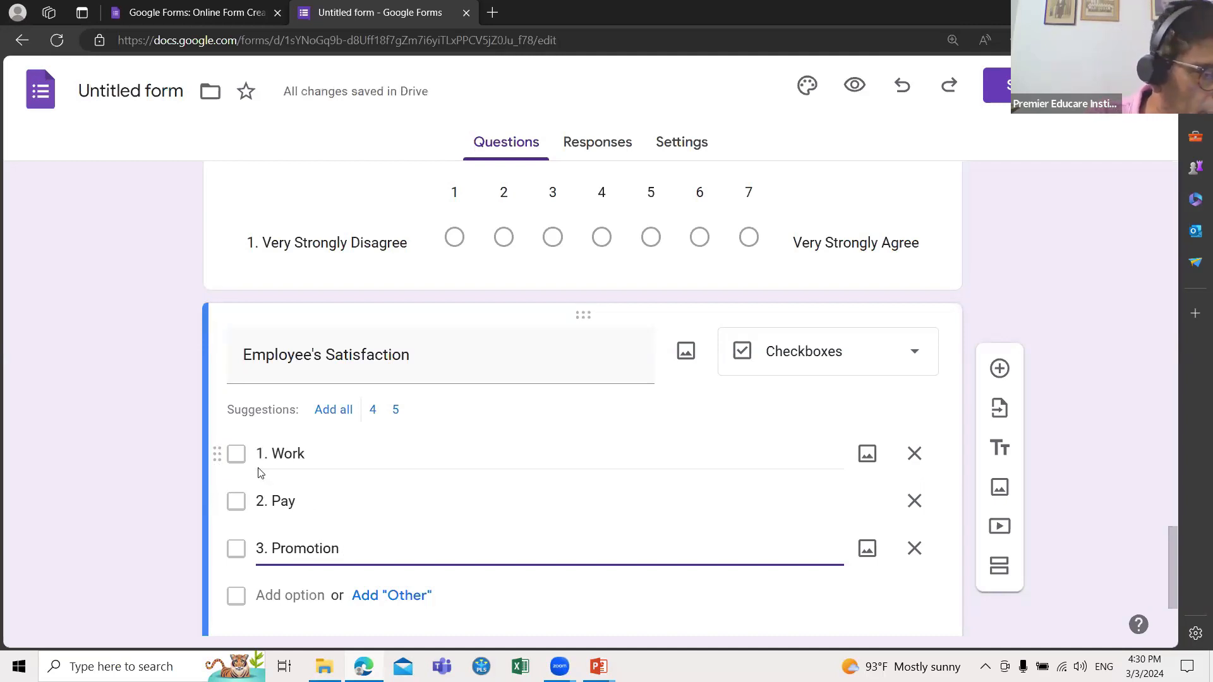
Step: Prefix the question title with '12.' so it reads '12. Employee's Satisfaction'
click(247, 365)
text(12)
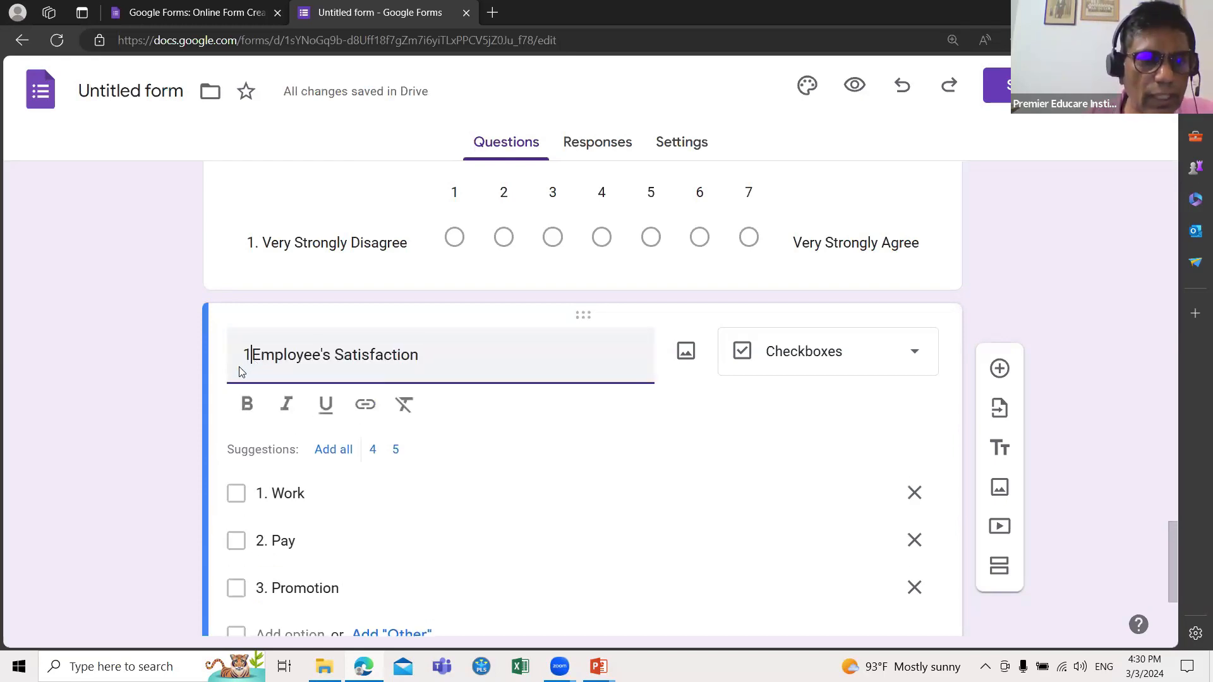
text(.)
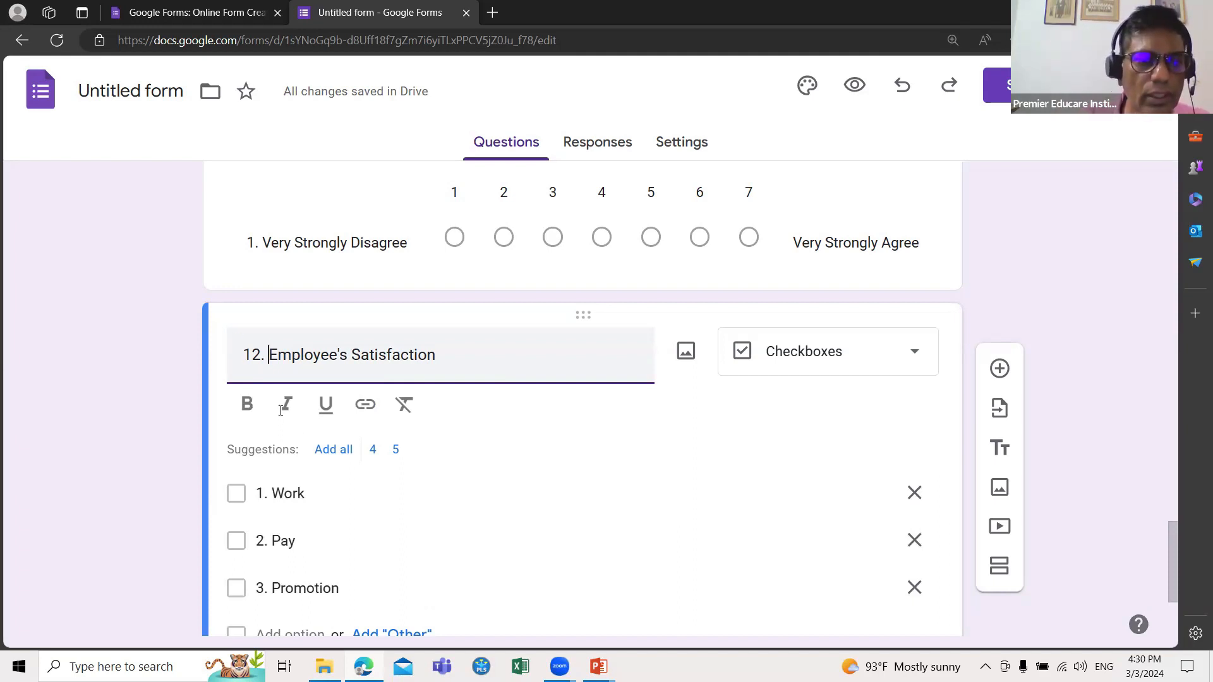
scroll(281, 410, down, 2)
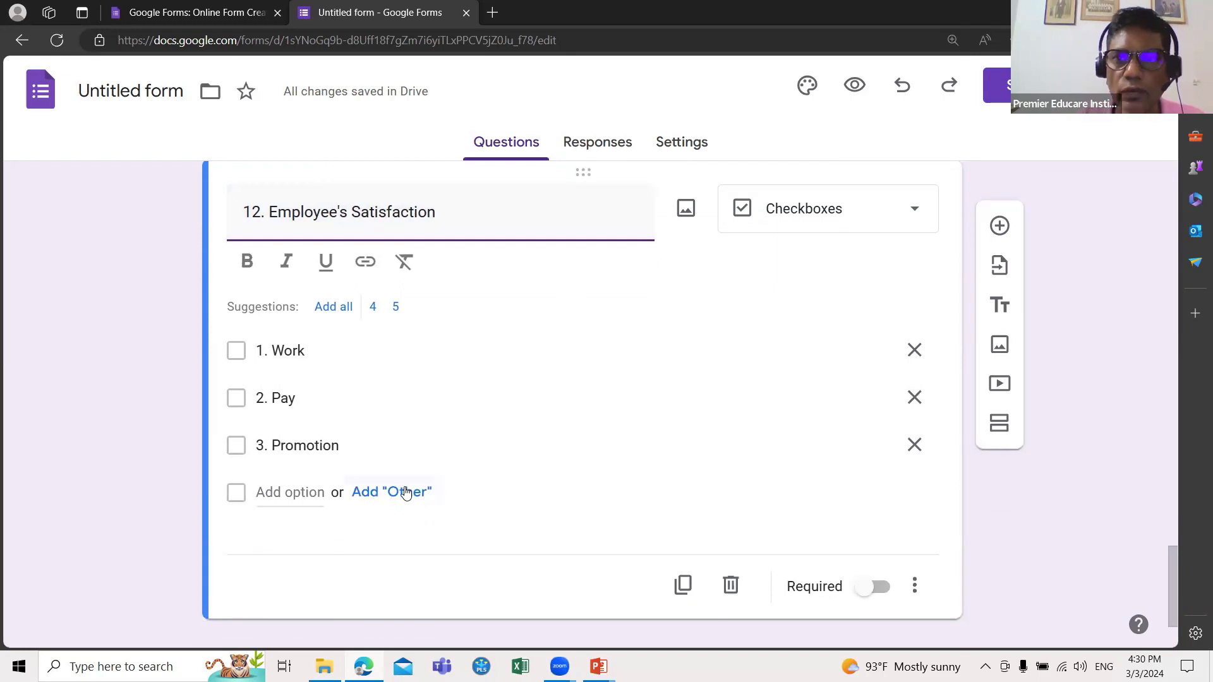
scroll(406, 493, up, 2)
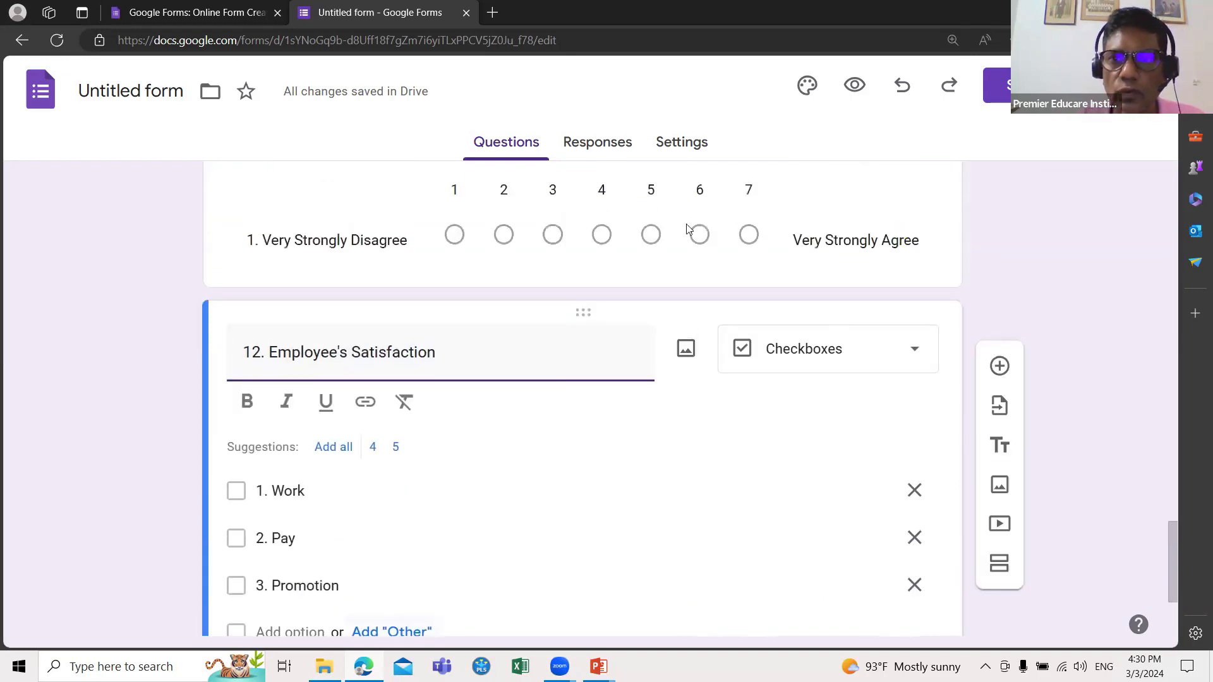
click(856, 84)
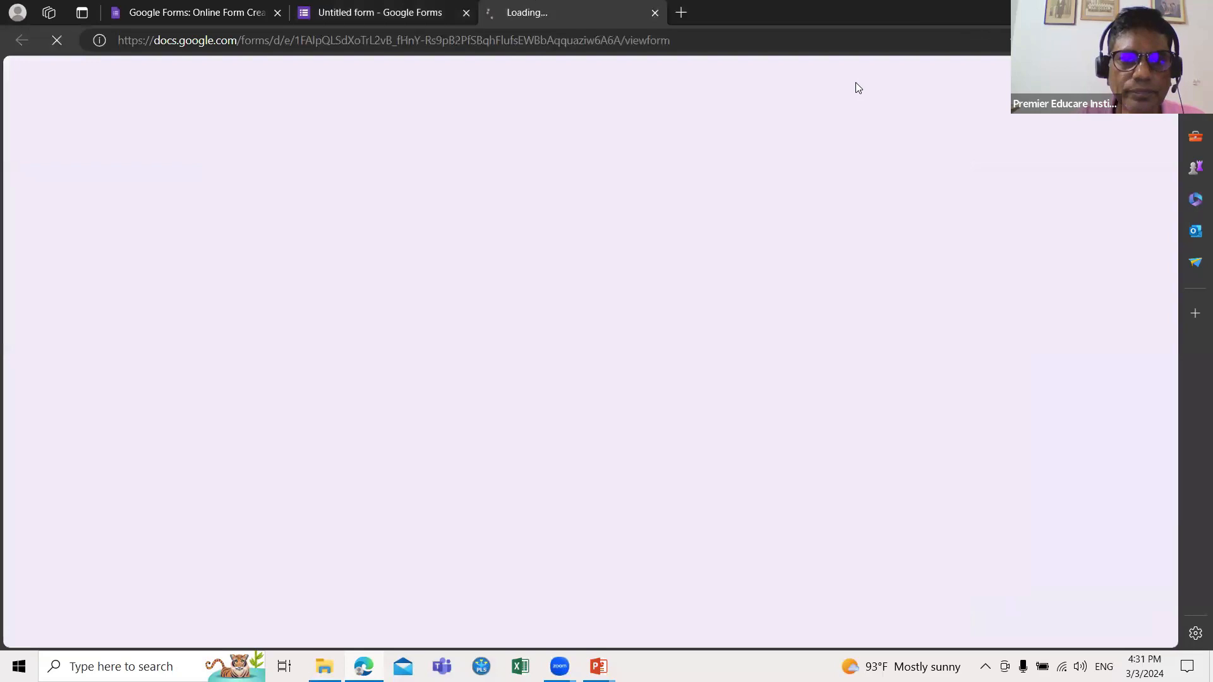
scroll(853, 360, down, 5)
scroll(854, 360, down, 12)
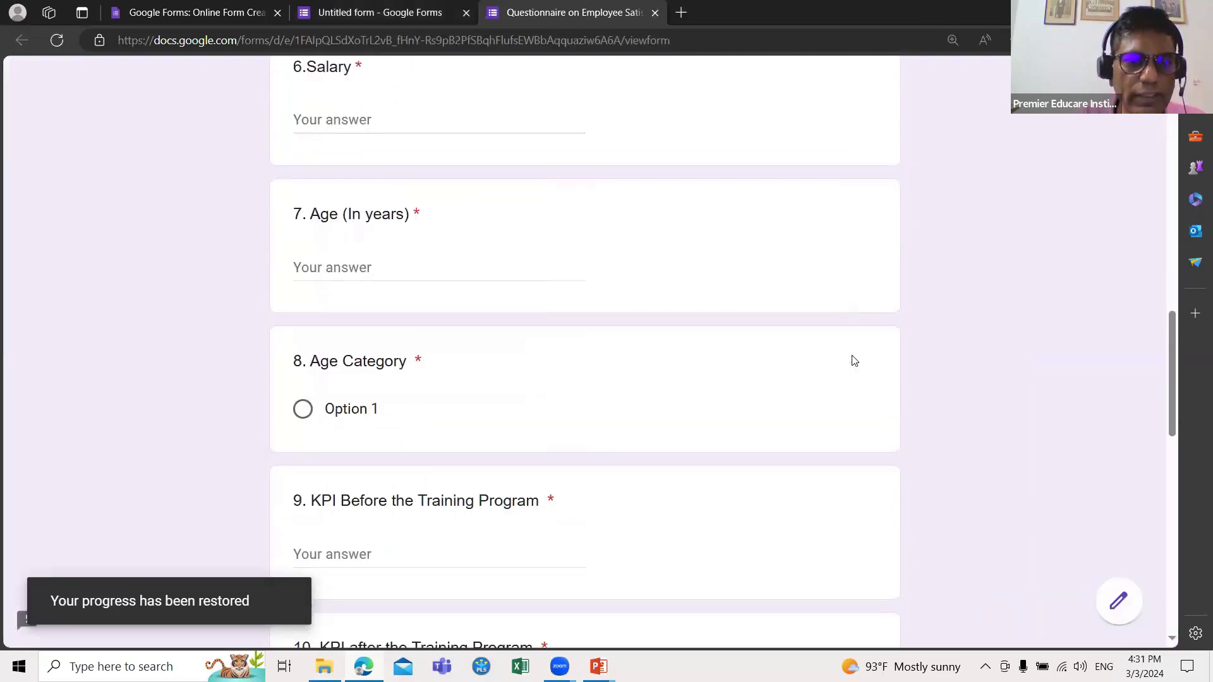
scroll(853, 359, down, 2)
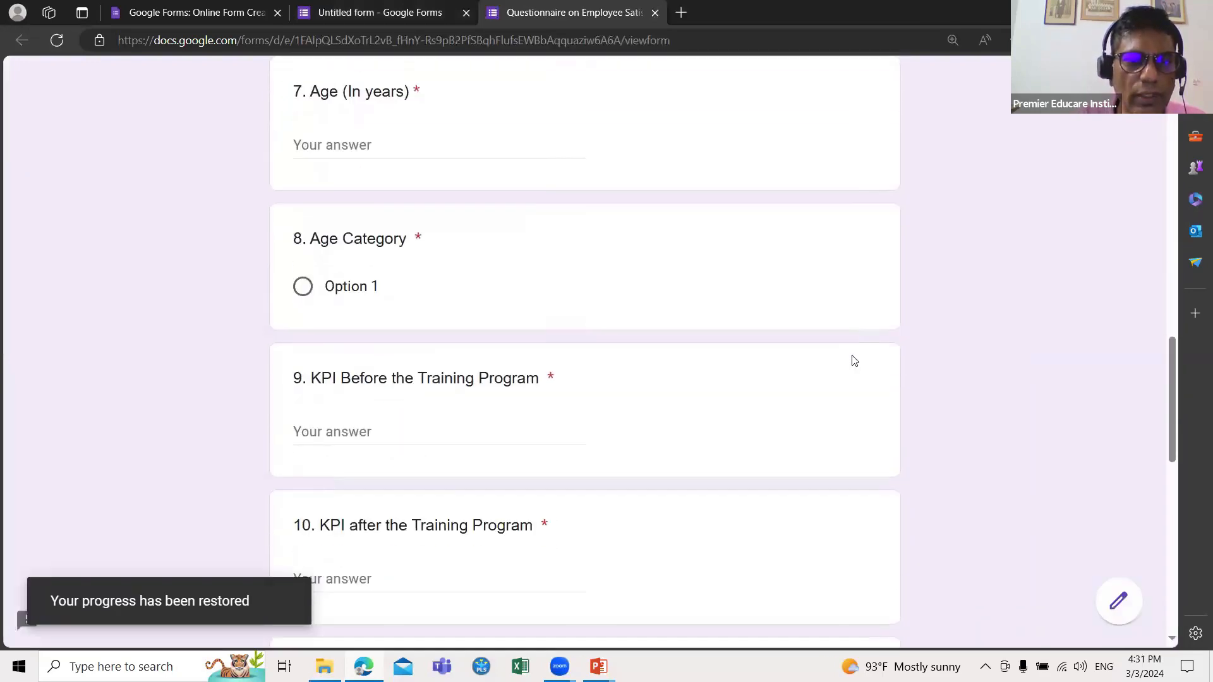
click(354, 292)
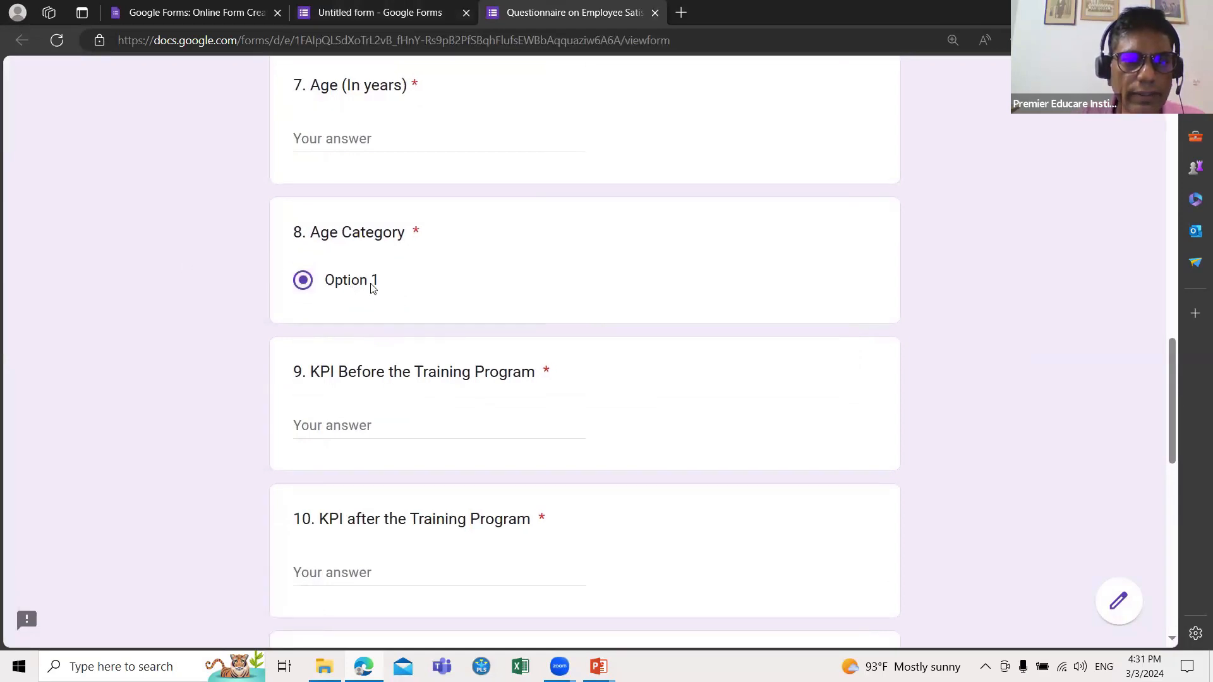
scroll(371, 319, down, 1)
scroll(373, 327, up, 1)
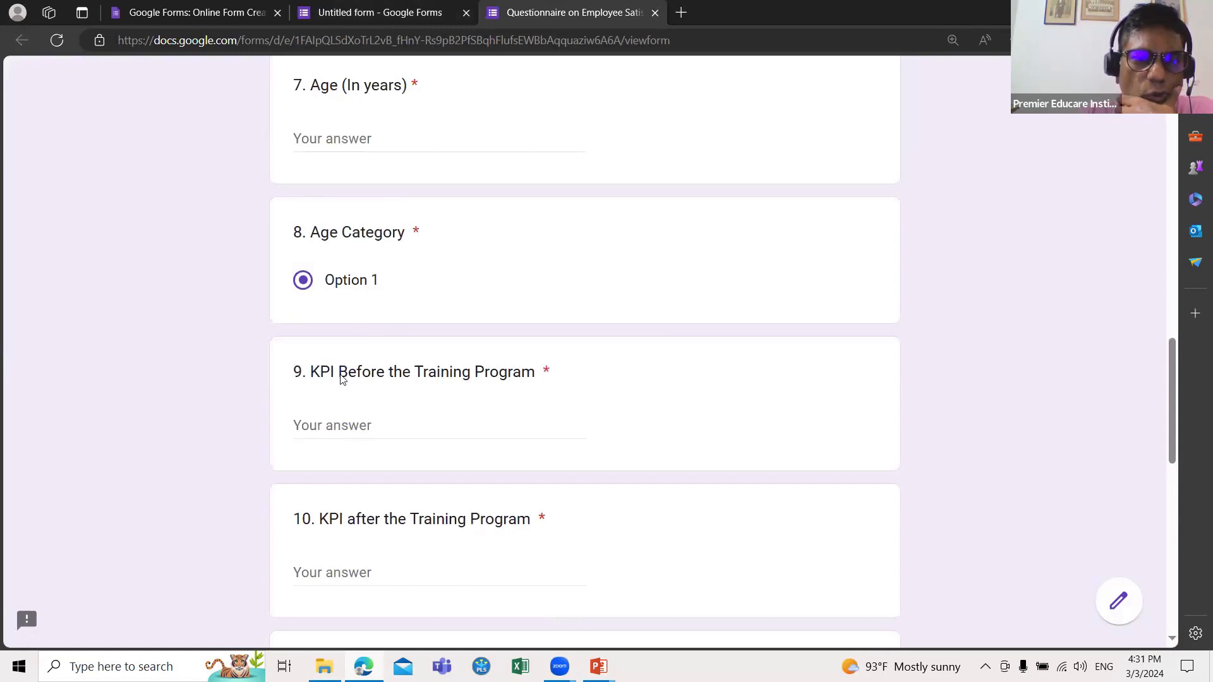
scroll(338, 319, up, 2)
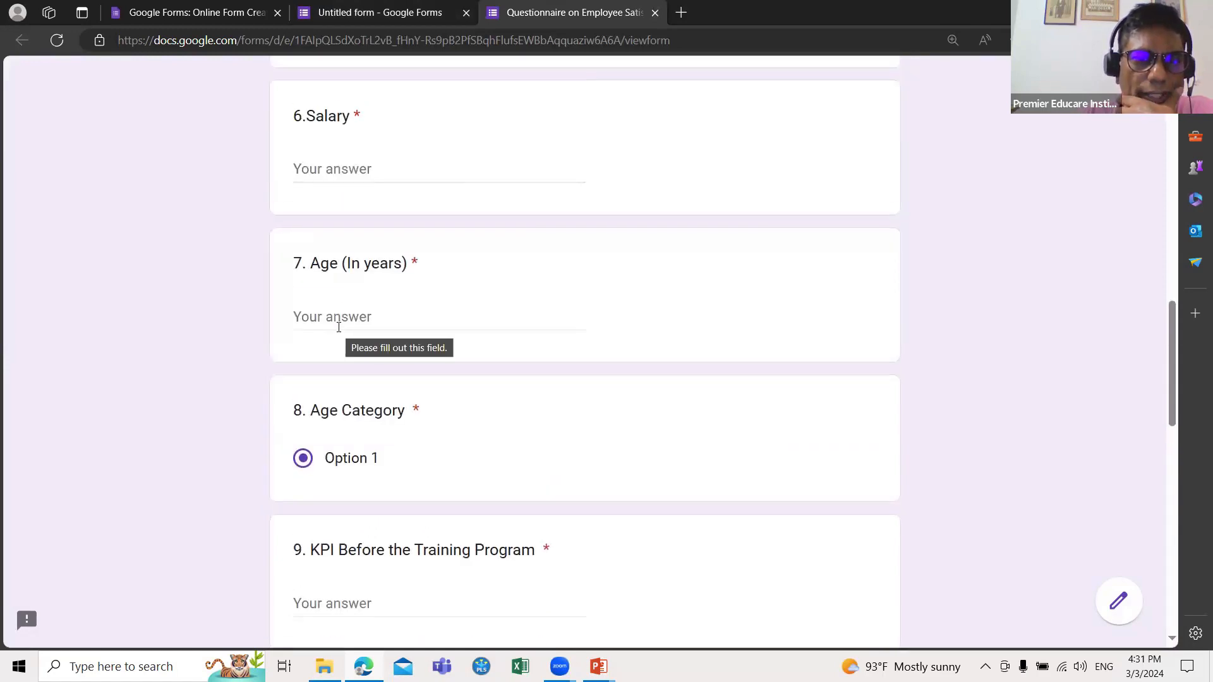
scroll(339, 322, up, 2)
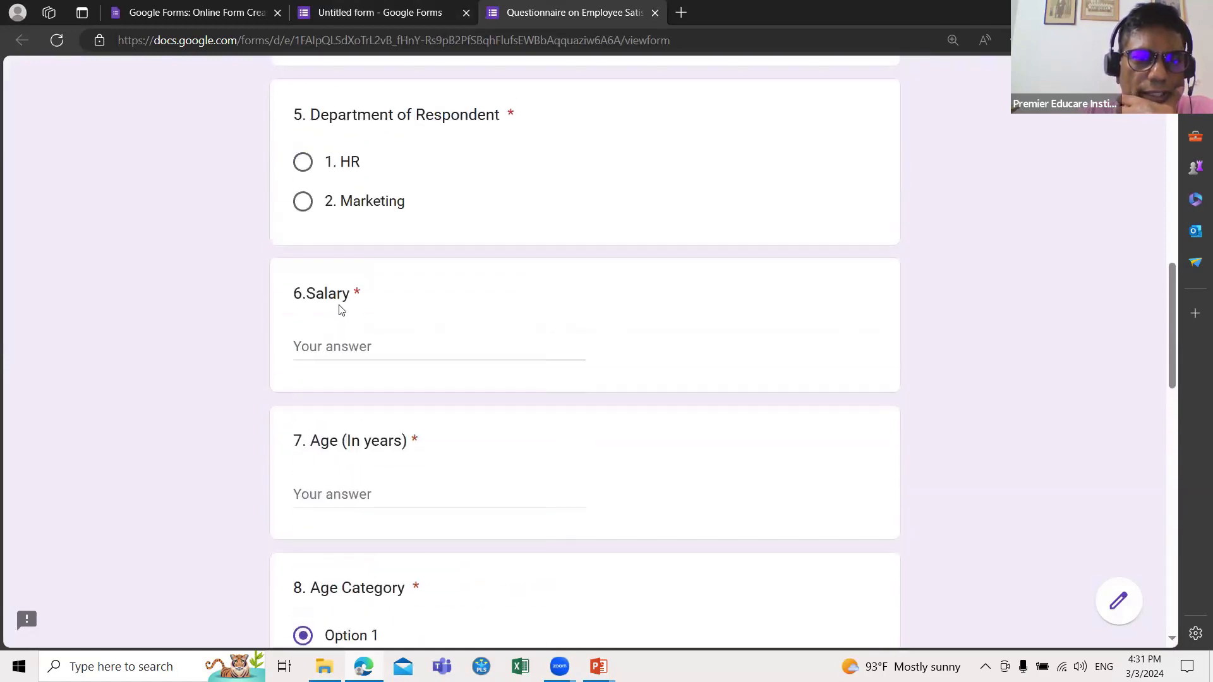
click(329, 336)
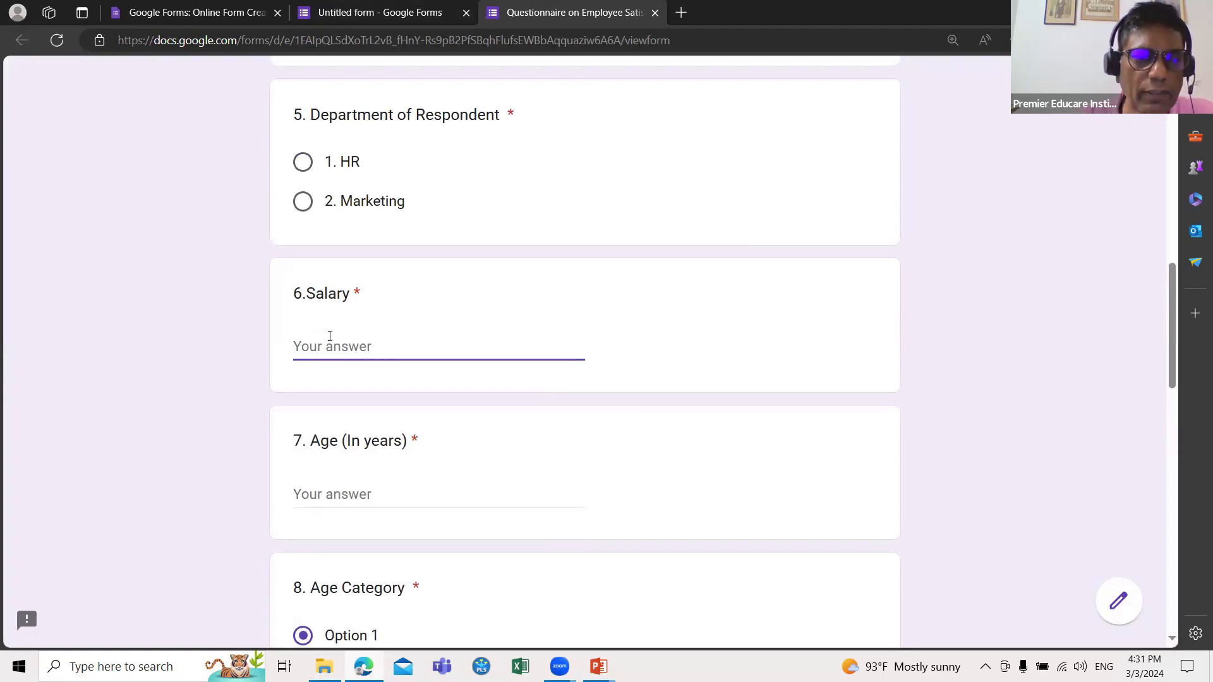
scroll(347, 435, down, 2)
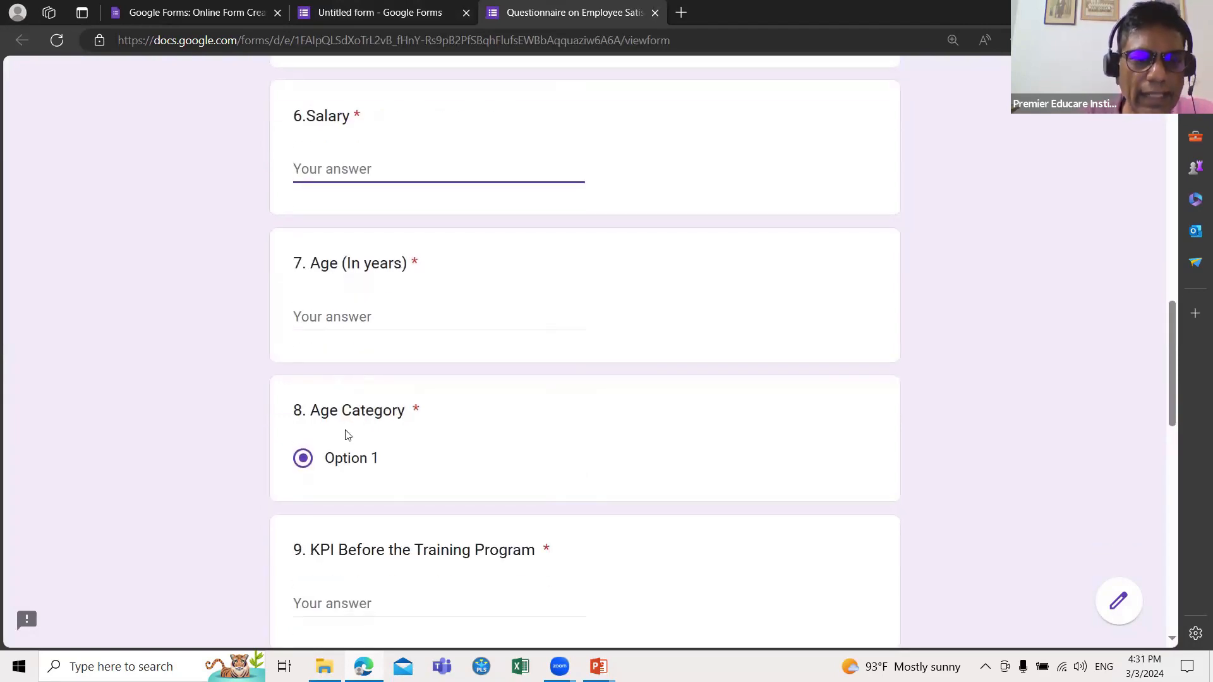
scroll(346, 451, down, 1)
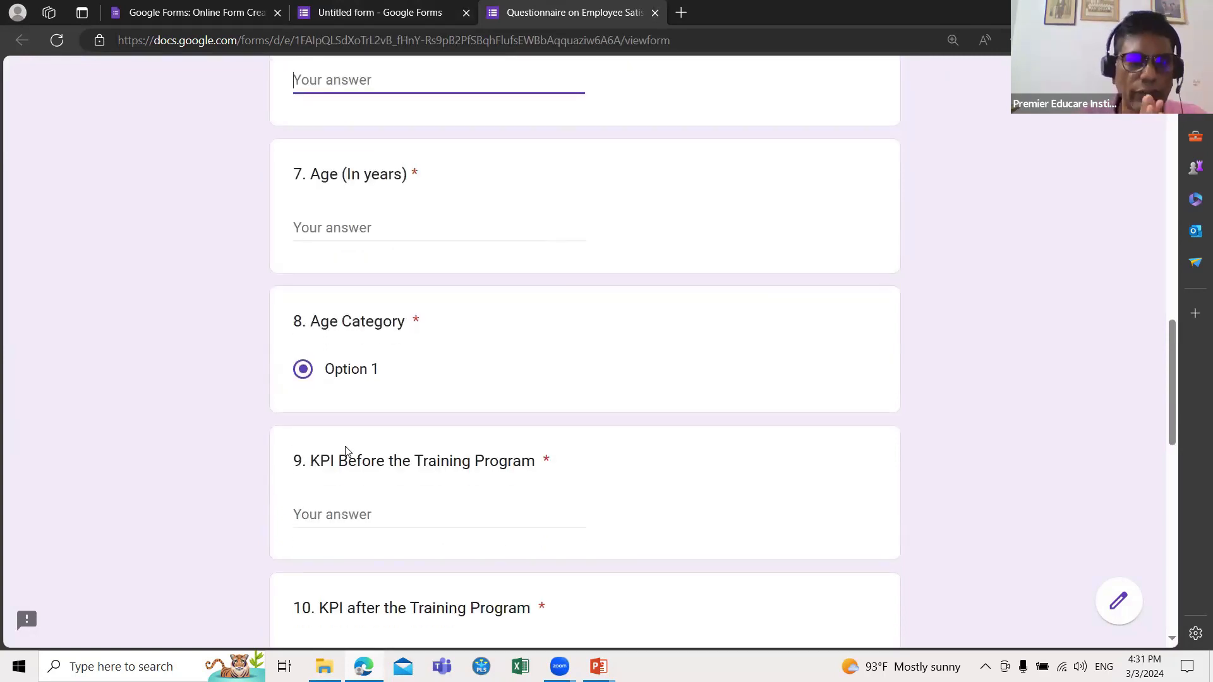
scroll(375, 450, down, 1)
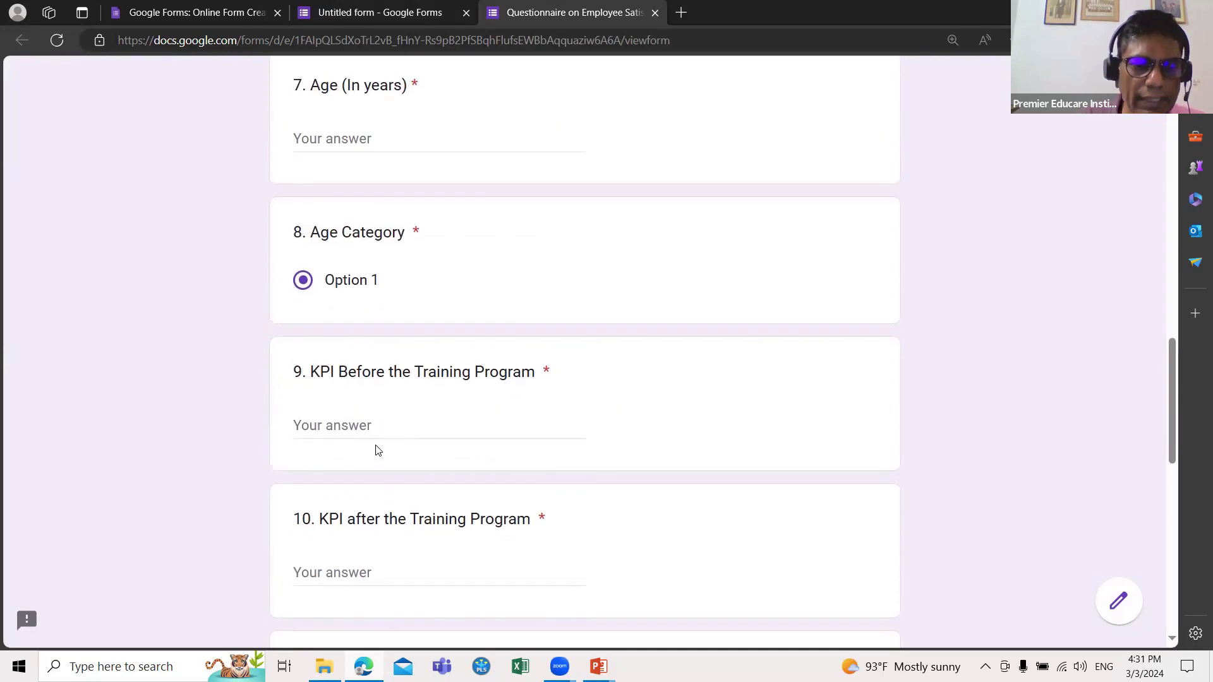
scroll(375, 451, down, 1)
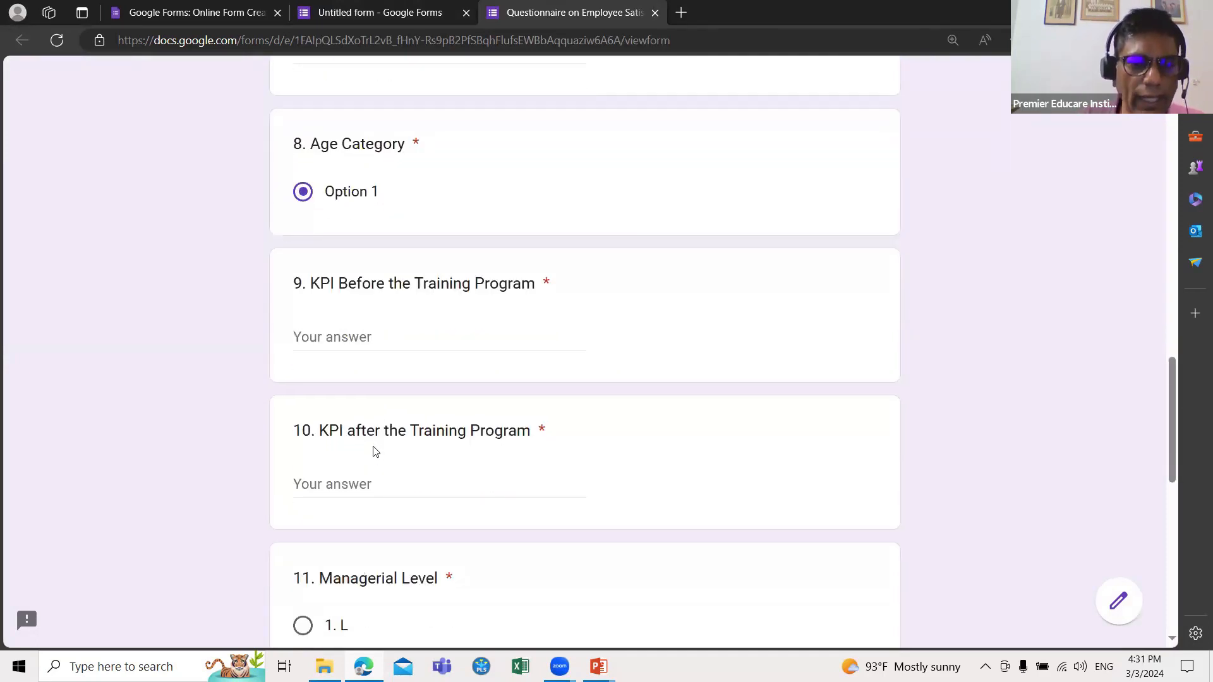
scroll(371, 481, down, 1)
scroll(372, 483, down, 2)
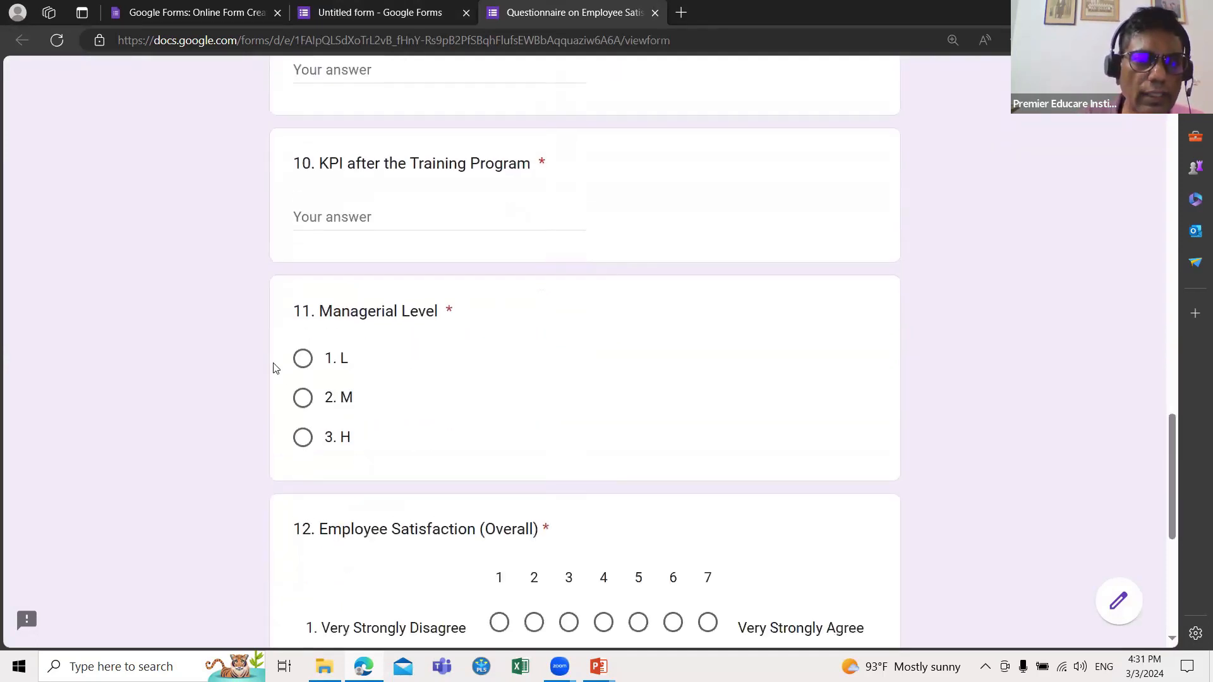
click(303, 397)
click(303, 437)
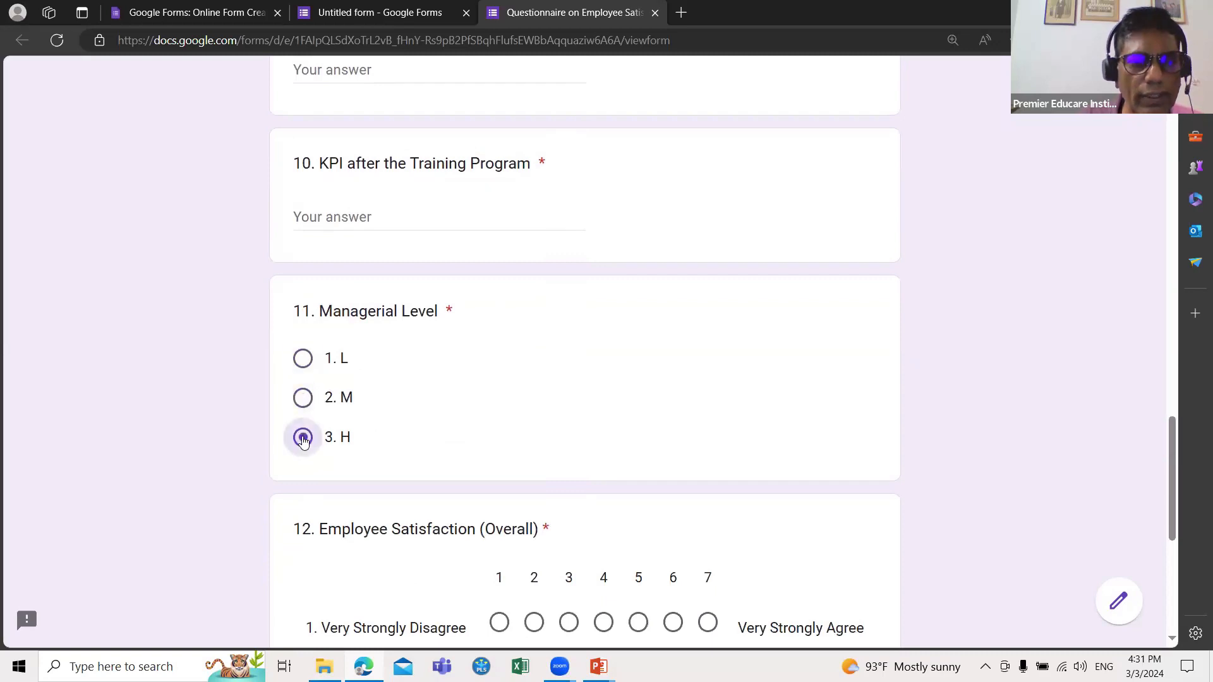
click(304, 368)
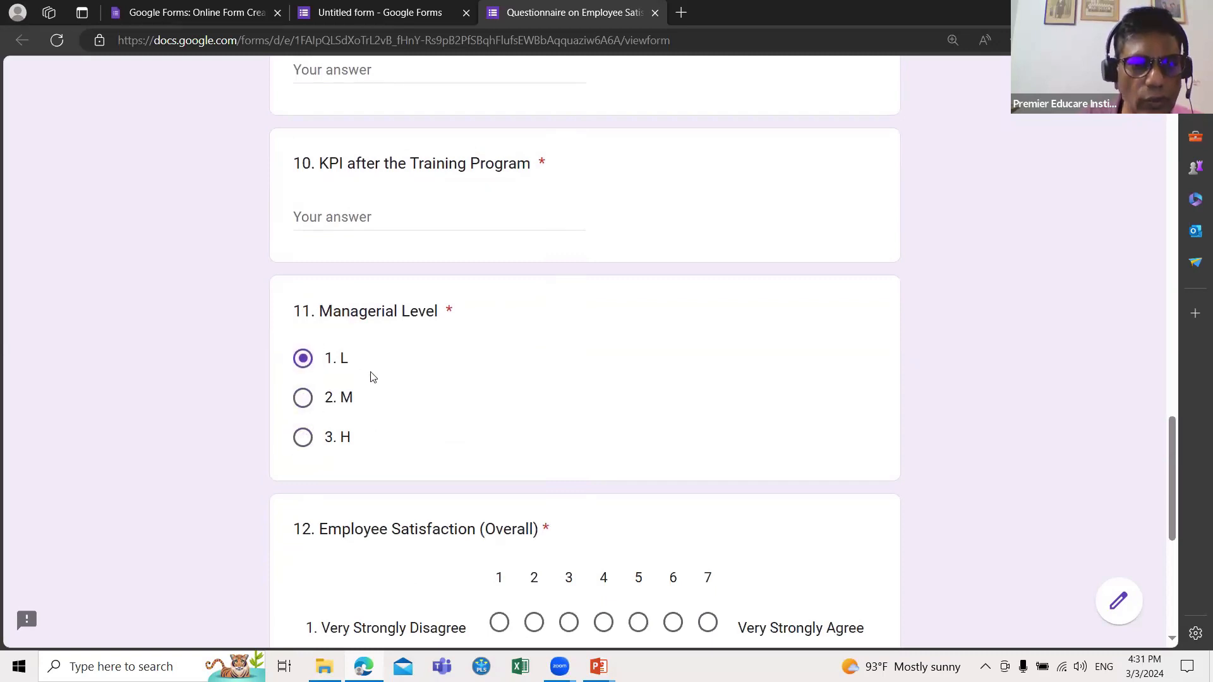
scroll(371, 377, up, 1)
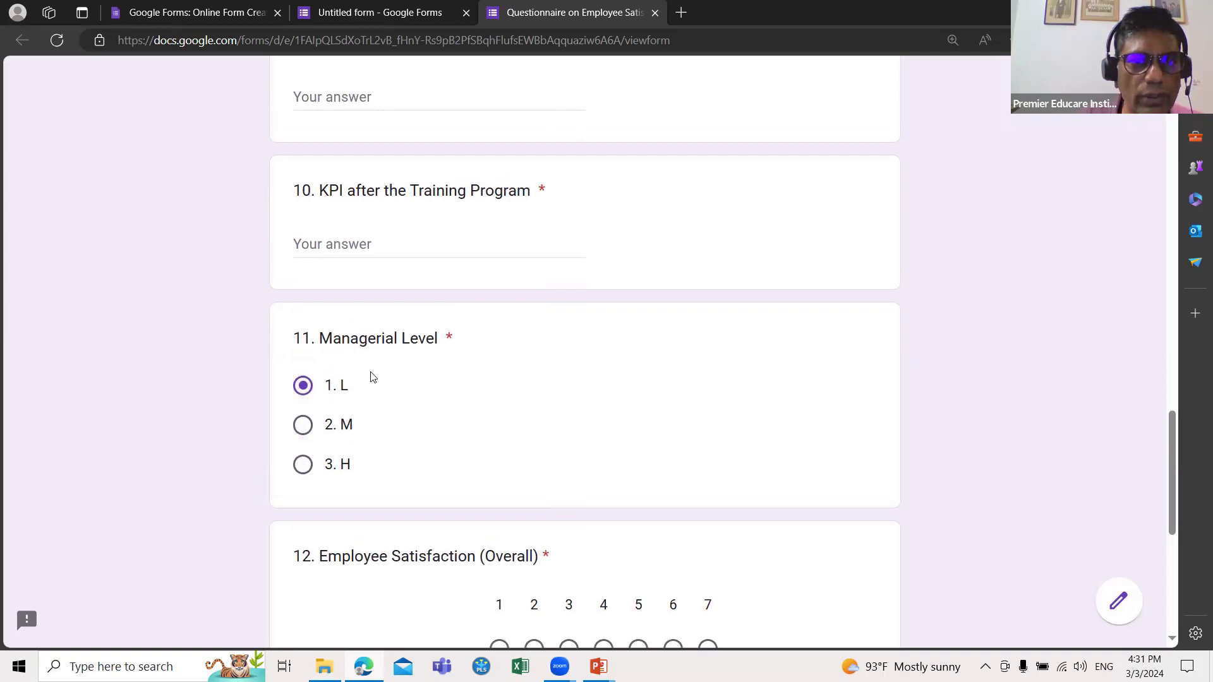
scroll(371, 377, up, 5)
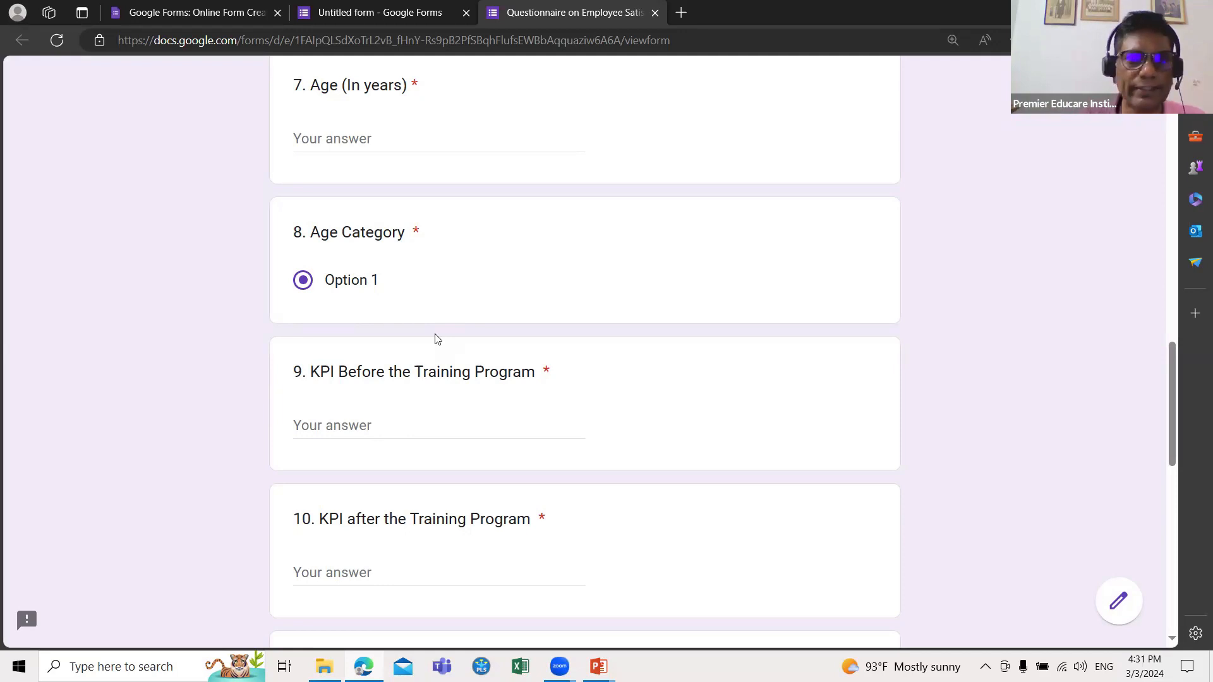
scroll(437, 339, down, 8)
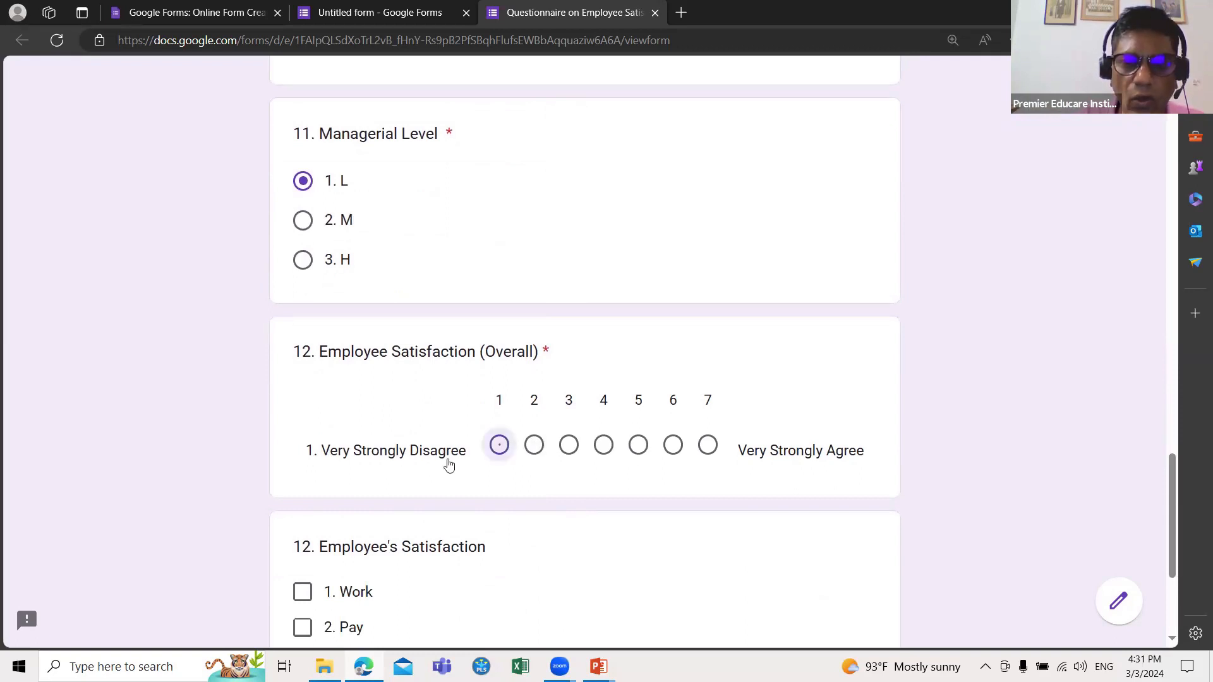
click(639, 449)
click(603, 445)
scroll(600, 450, down, 1)
scroll(598, 452, down, 2)
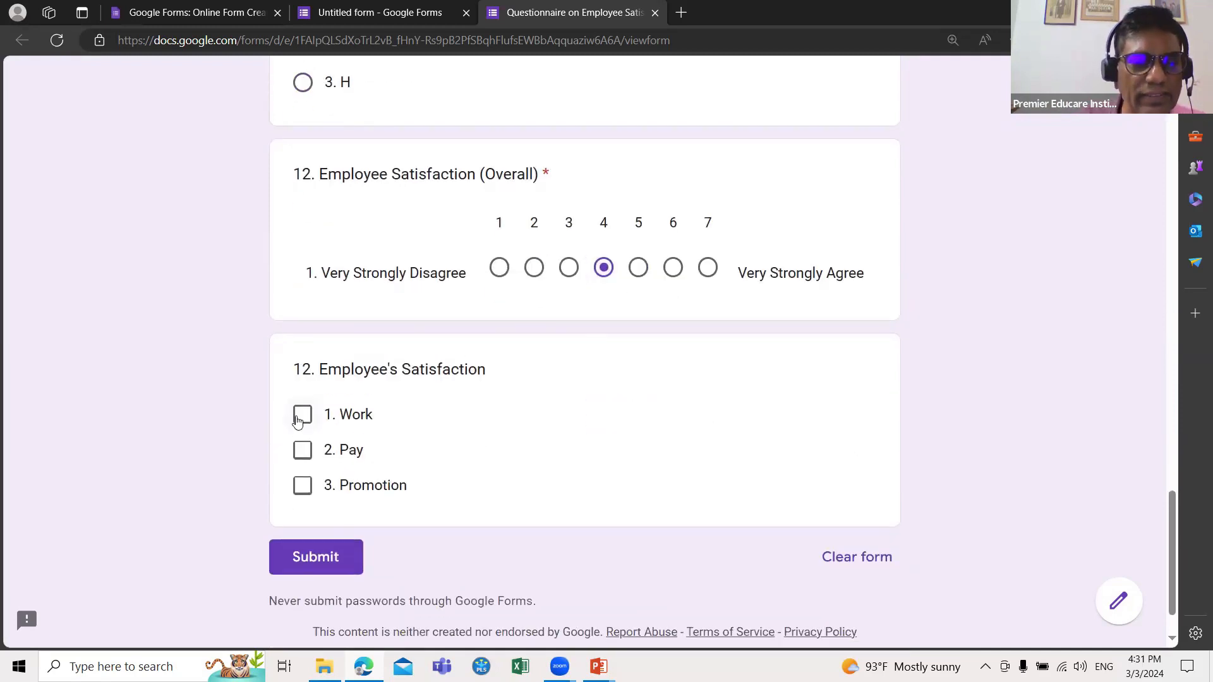
click(301, 418)
click(302, 450)
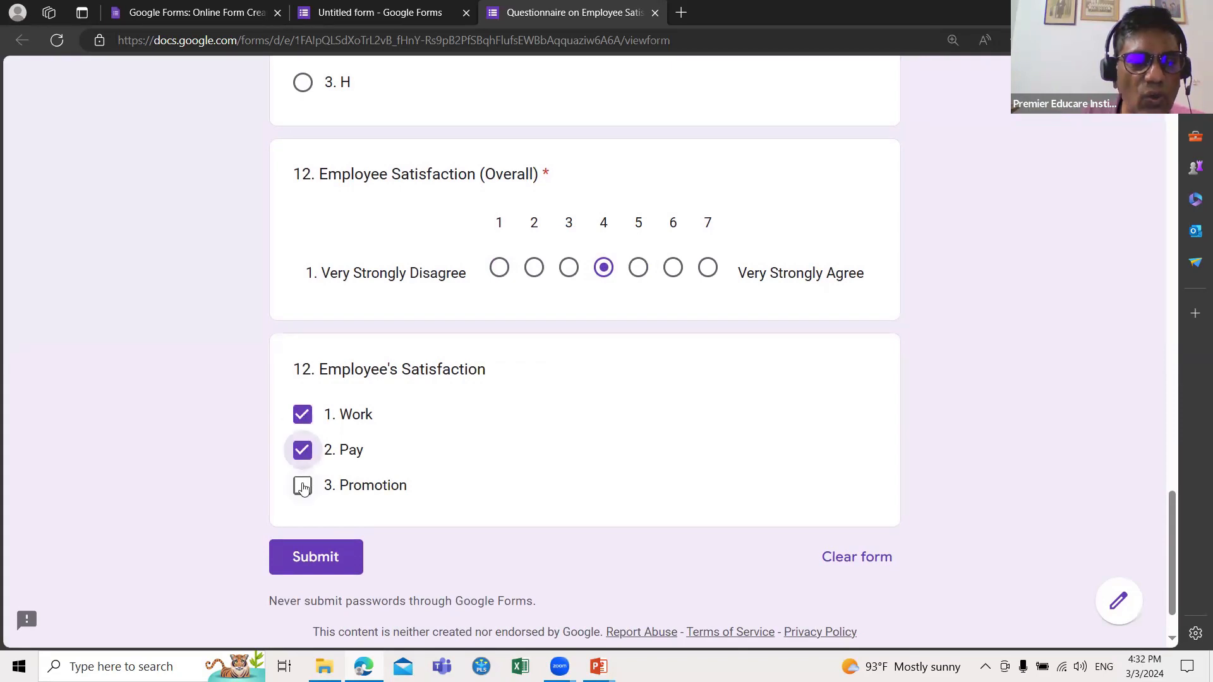
click(303, 486)
click(305, 451)
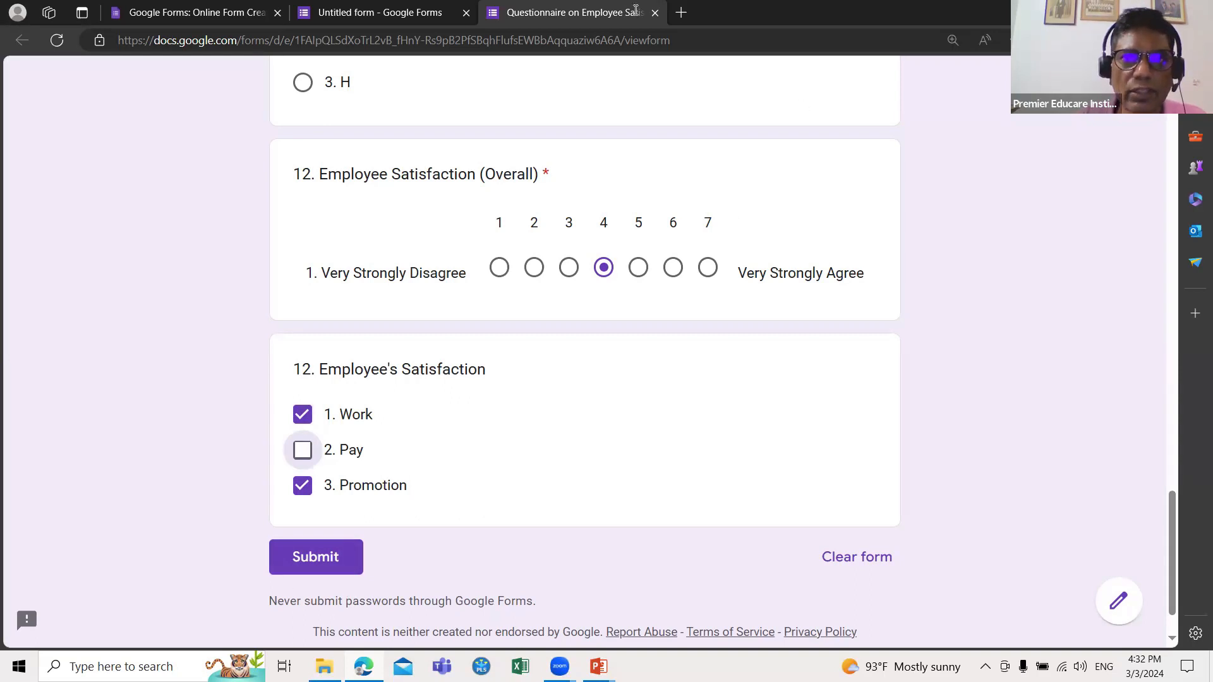
click(655, 12)
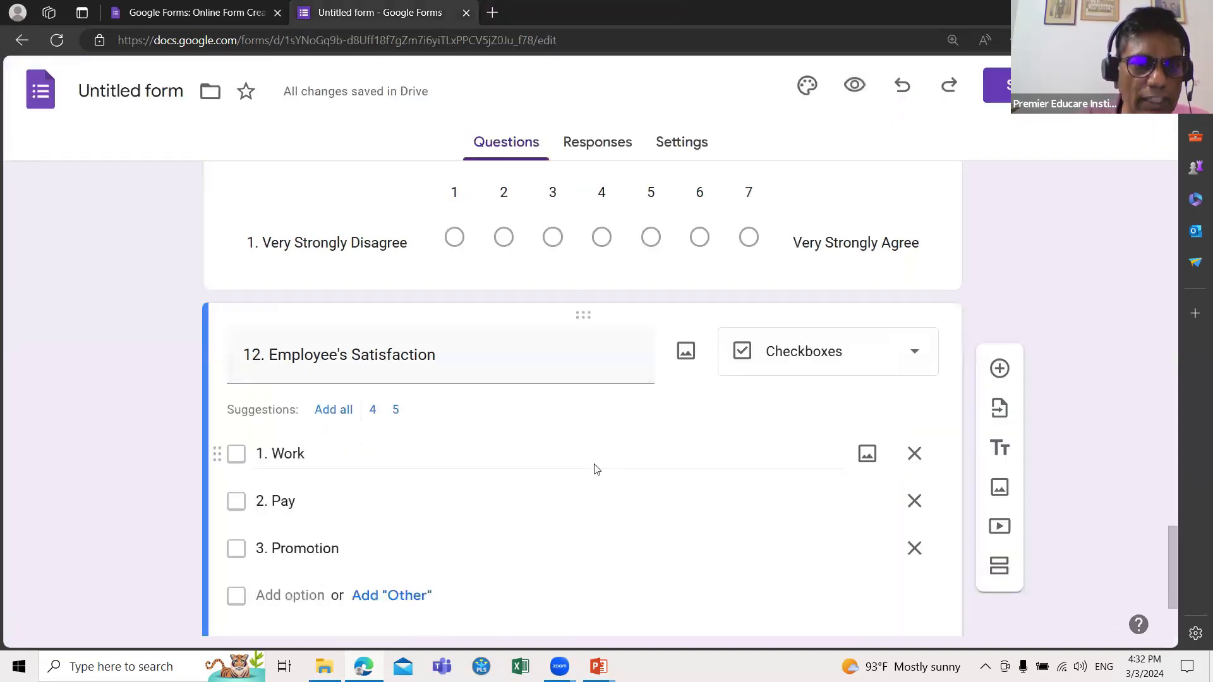
Step: Set the first Age Category option to '1. Less than 20 Years'
scroll(595, 468, up, 10)
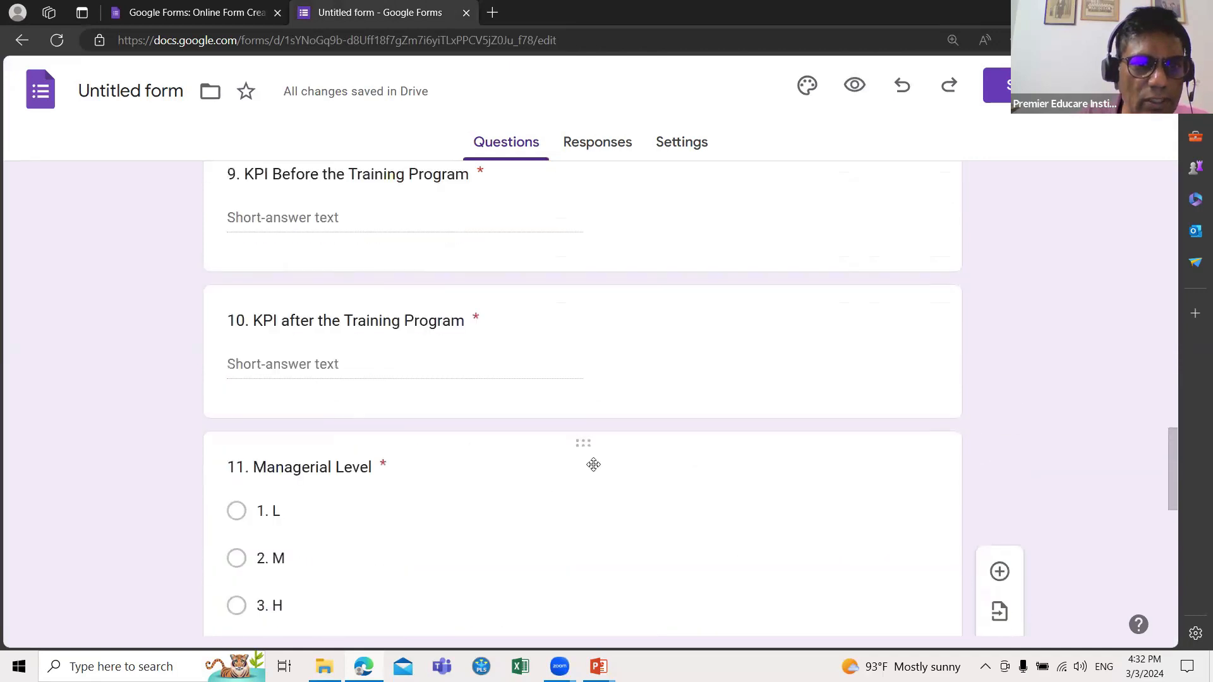
scroll(593, 465, up, 5)
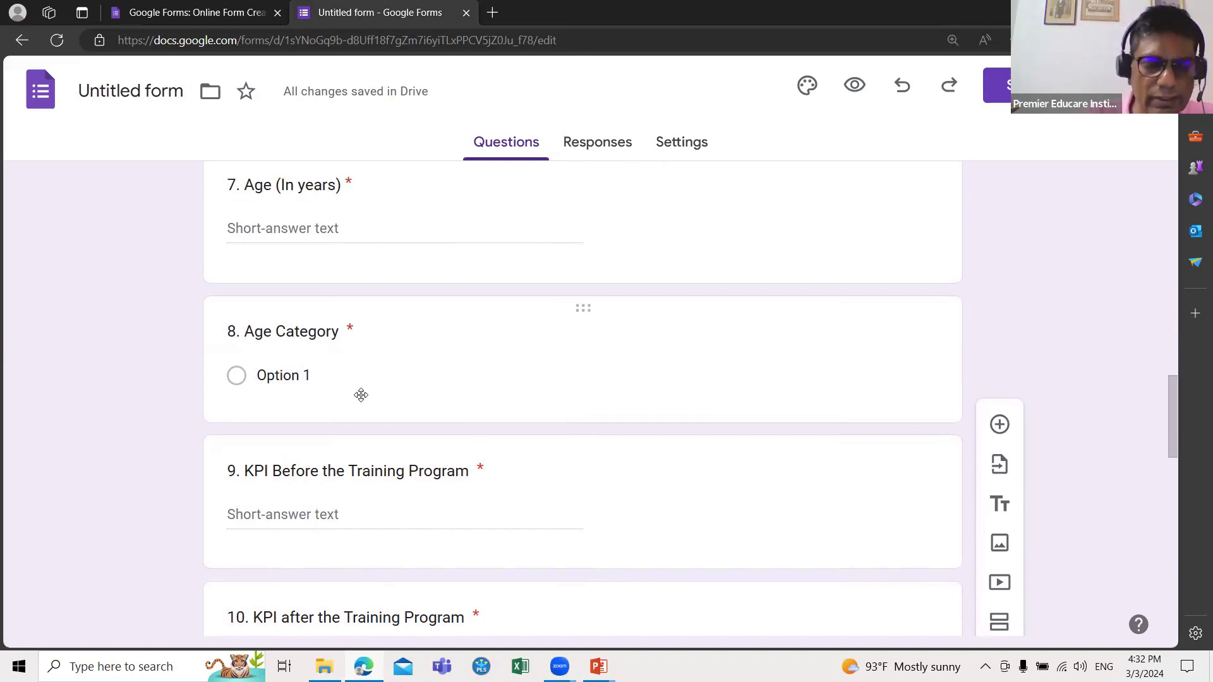
click(360, 395)
text(1. Le)
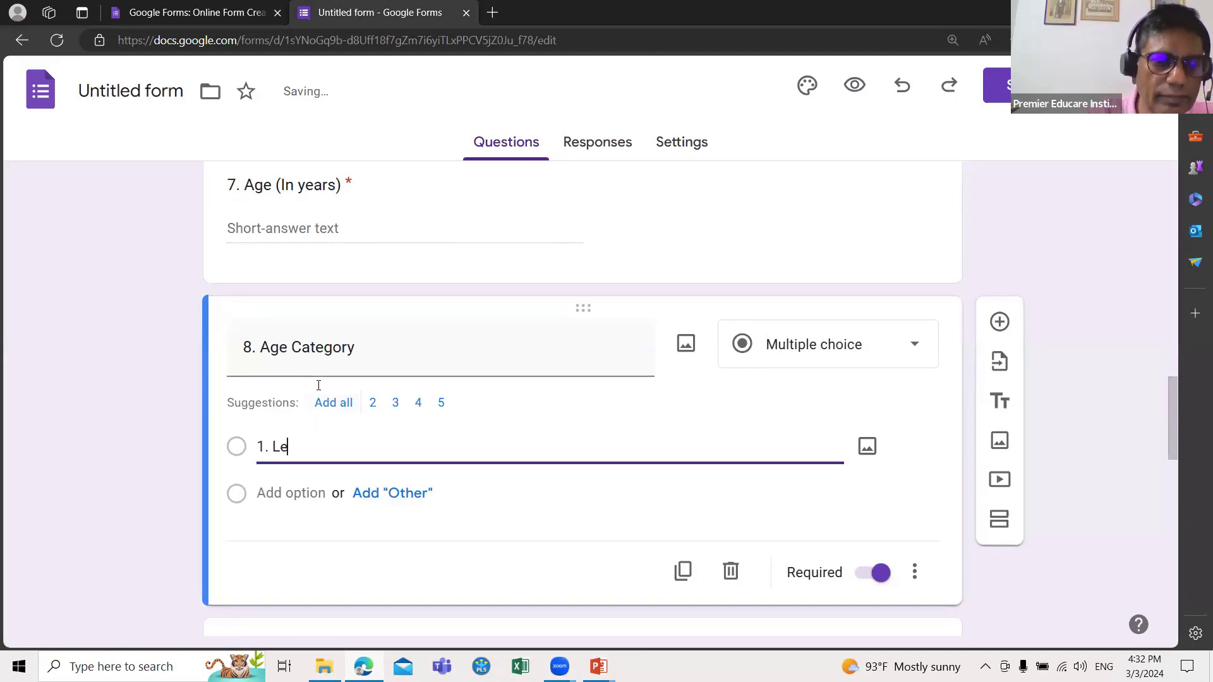
text(ss than )
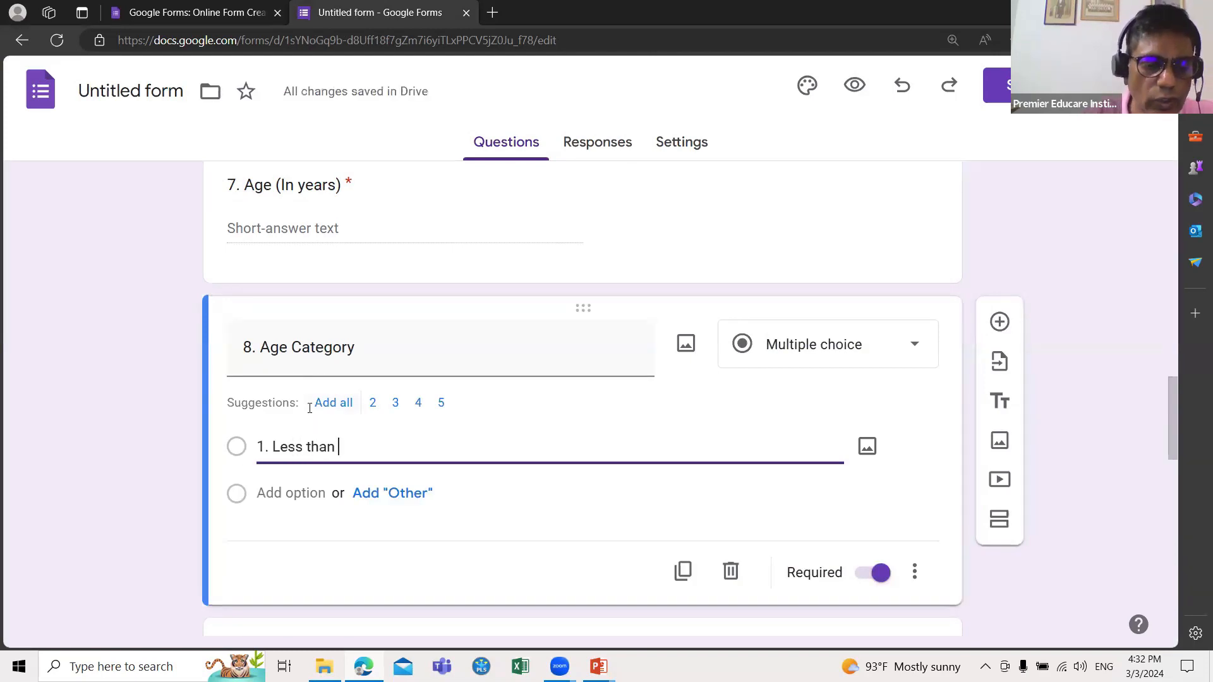
text(20 Years)
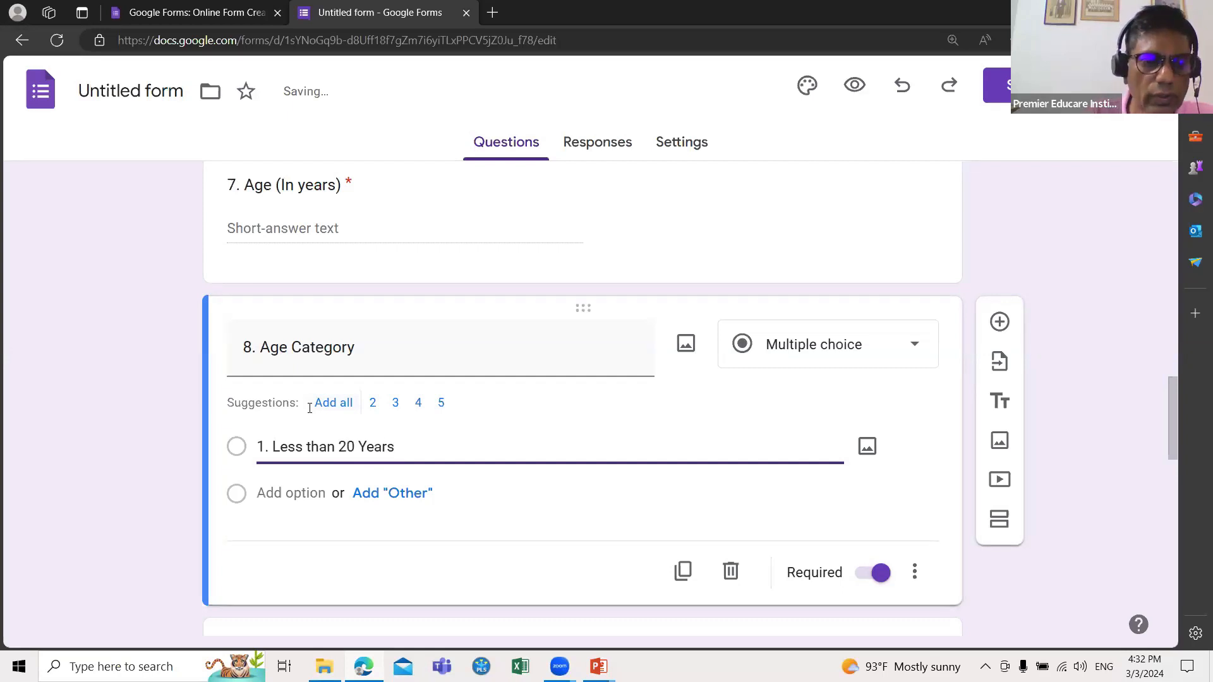
Step: Add Age Category options '2. 20 - 30 Years' and '3. 30 - 40 Years'
key(Return)
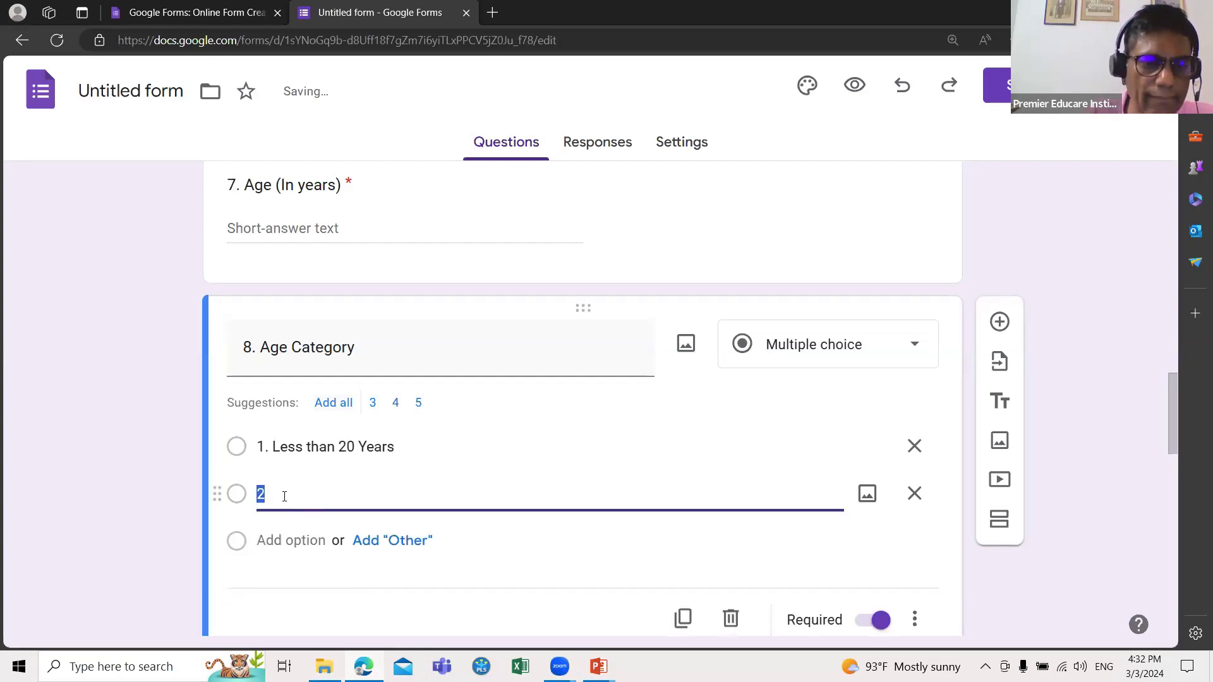
click(277, 499)
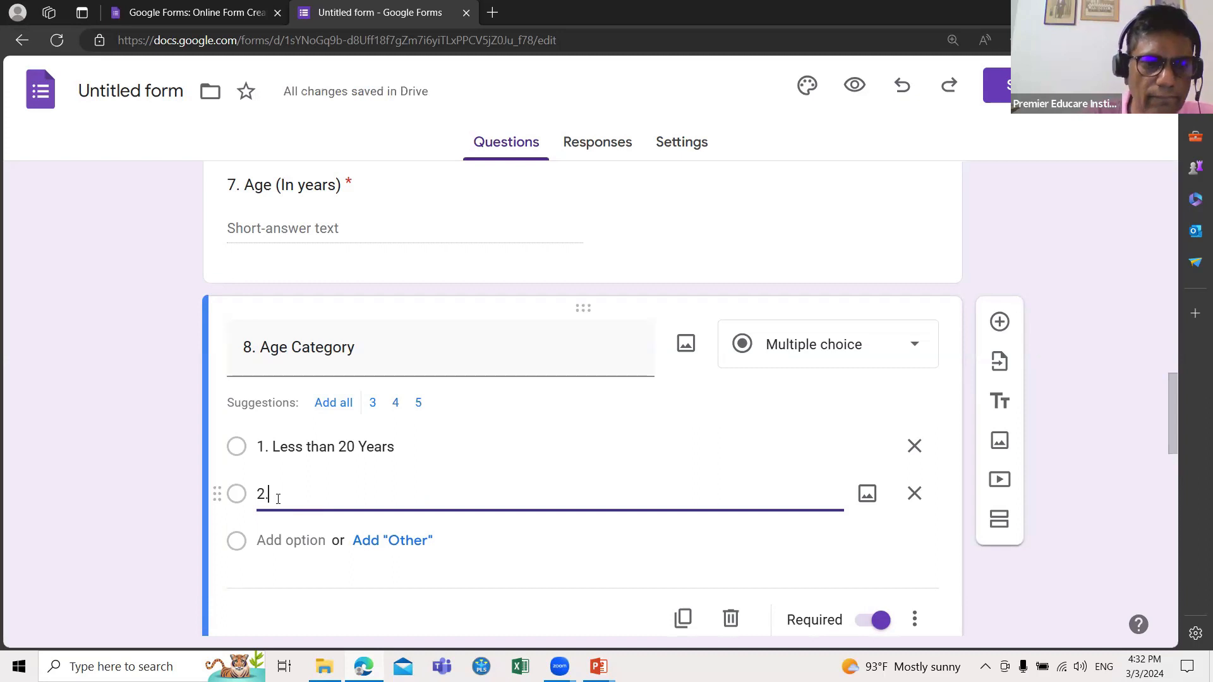
text(. 20 - 30)
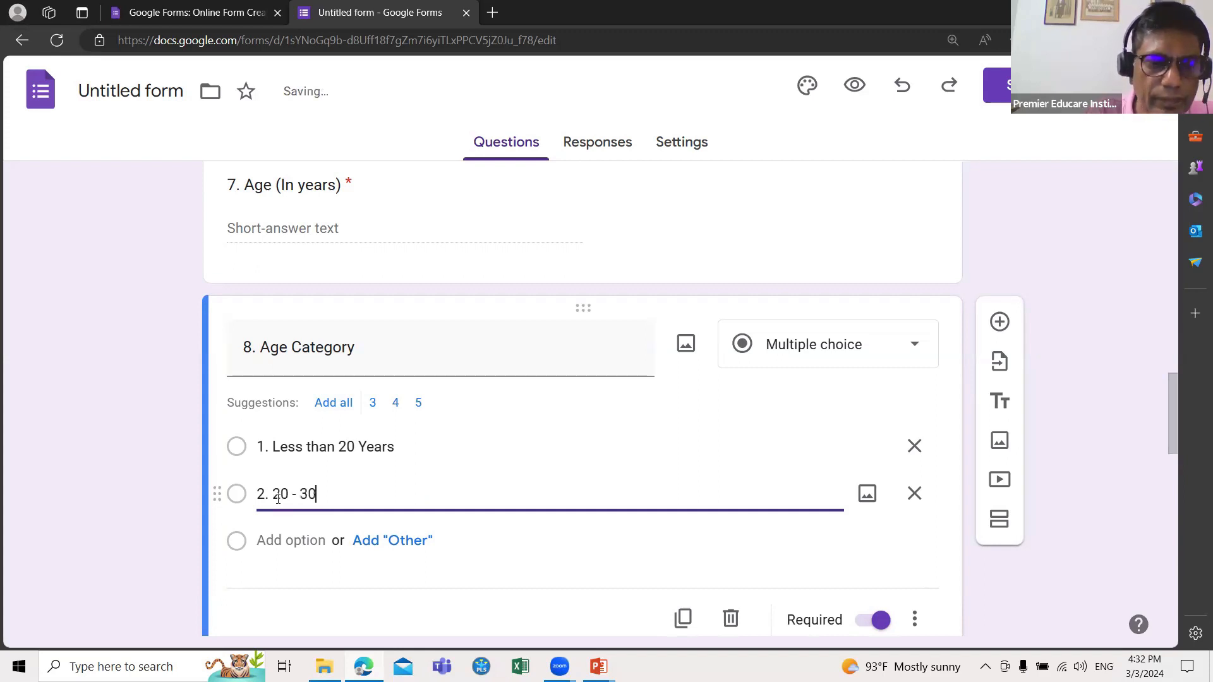
text( Years)
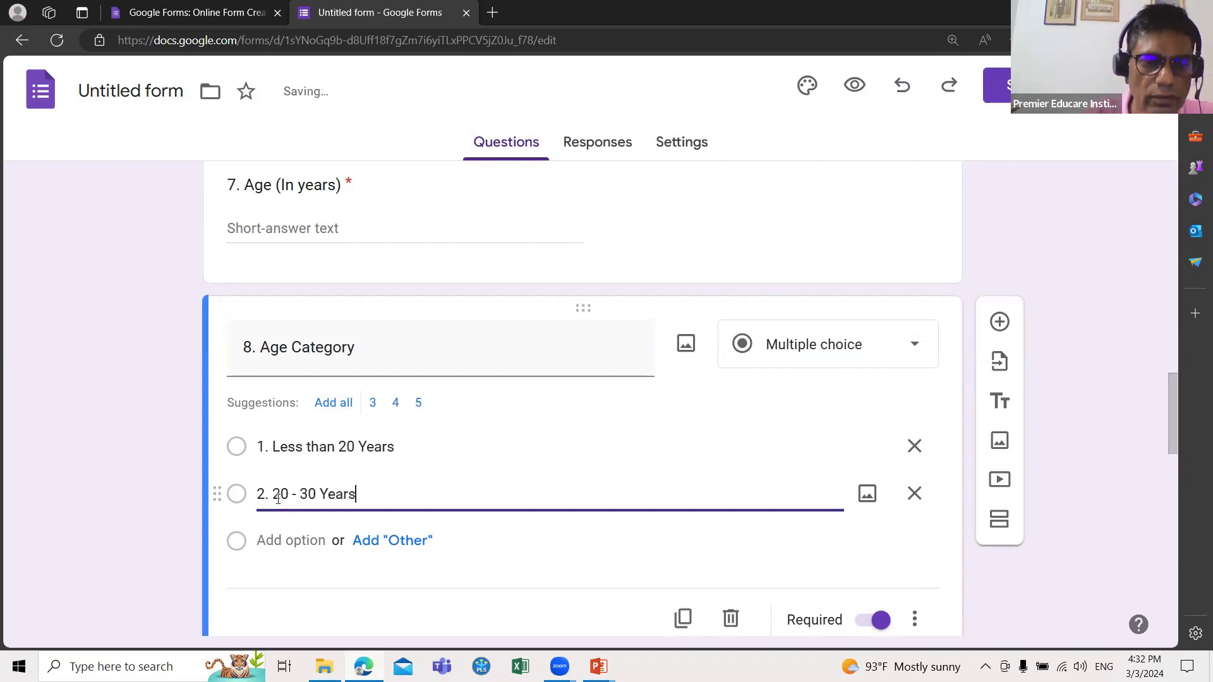
key(Return)
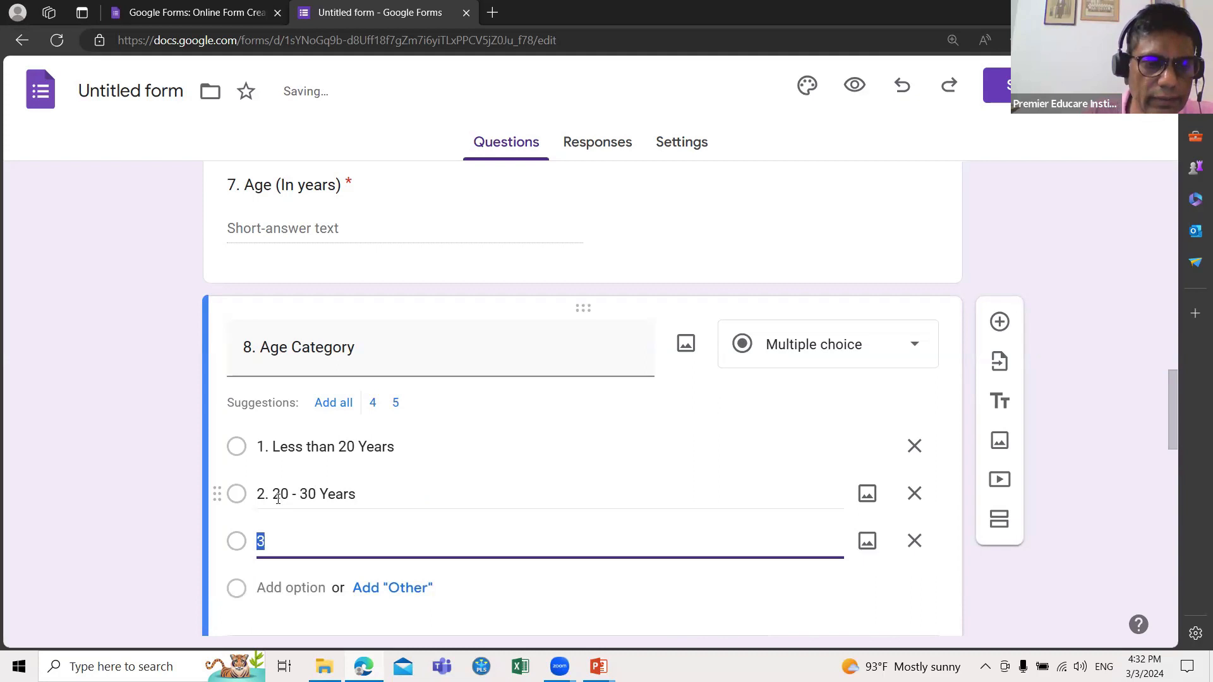
click(263, 544)
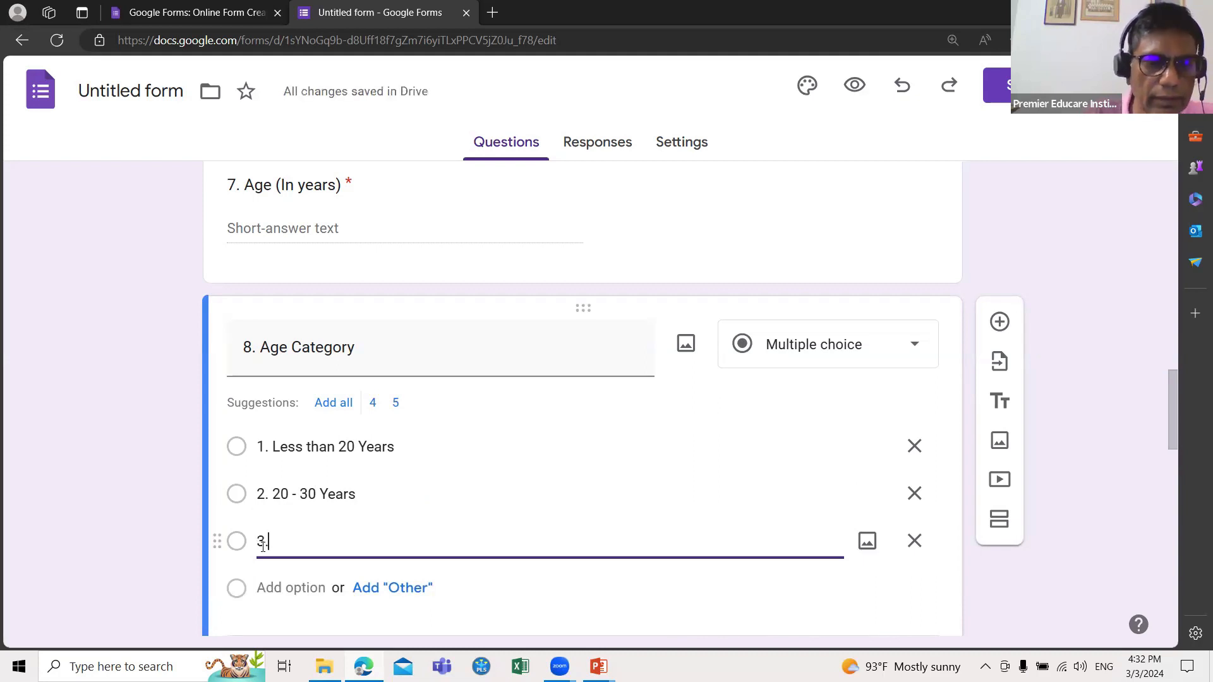
text(30)
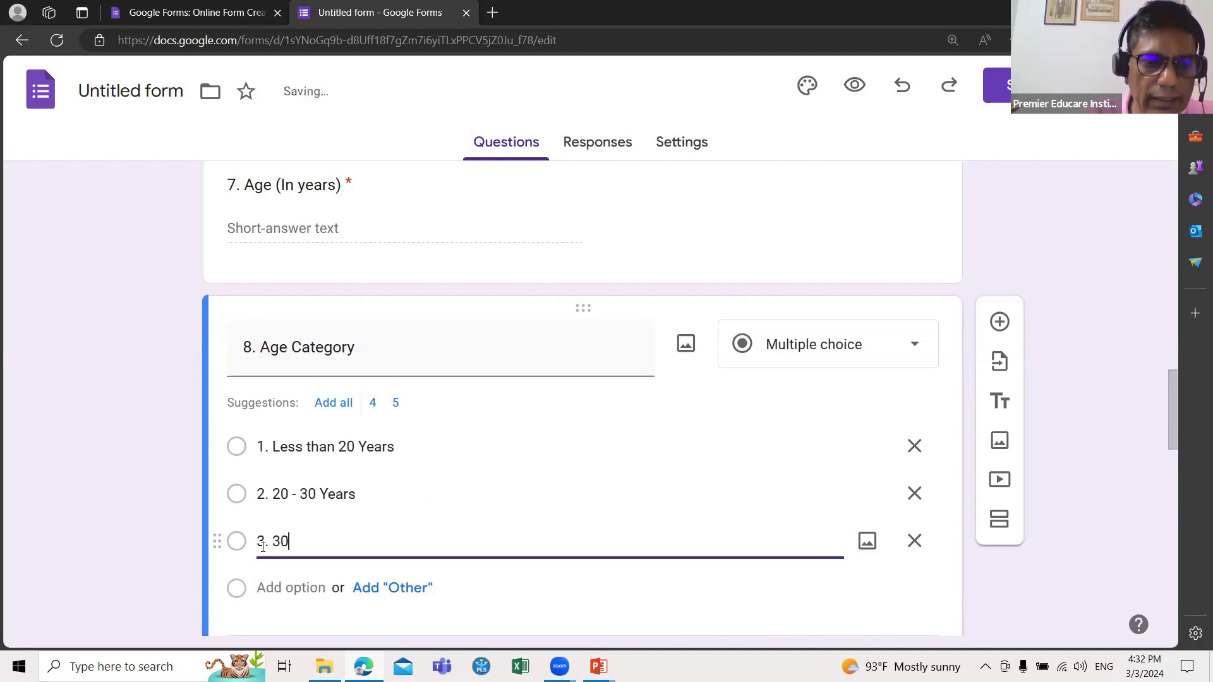
text( - )
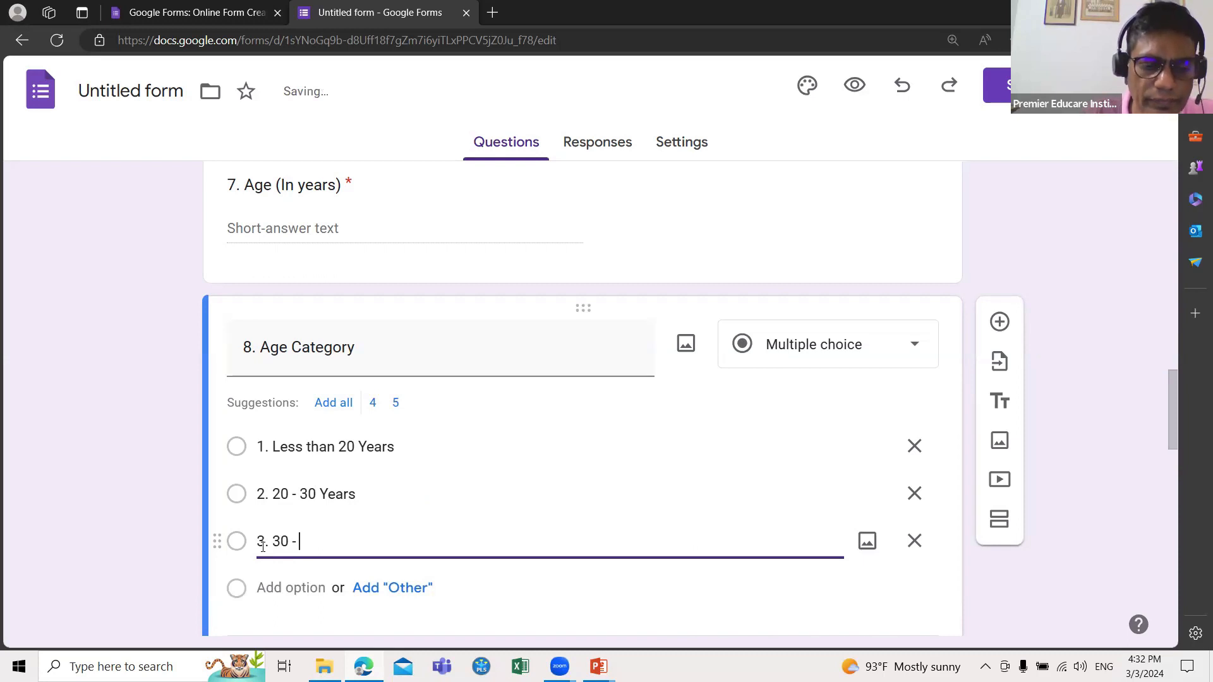
text(40 Ye)
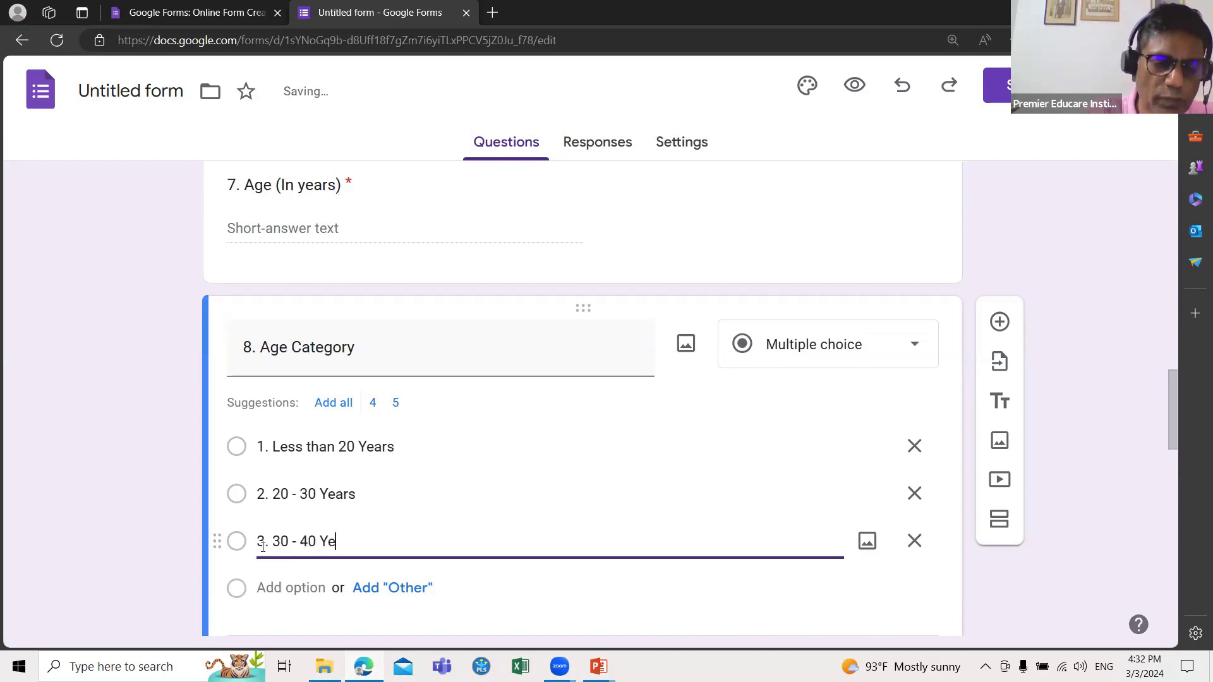
text(ars)
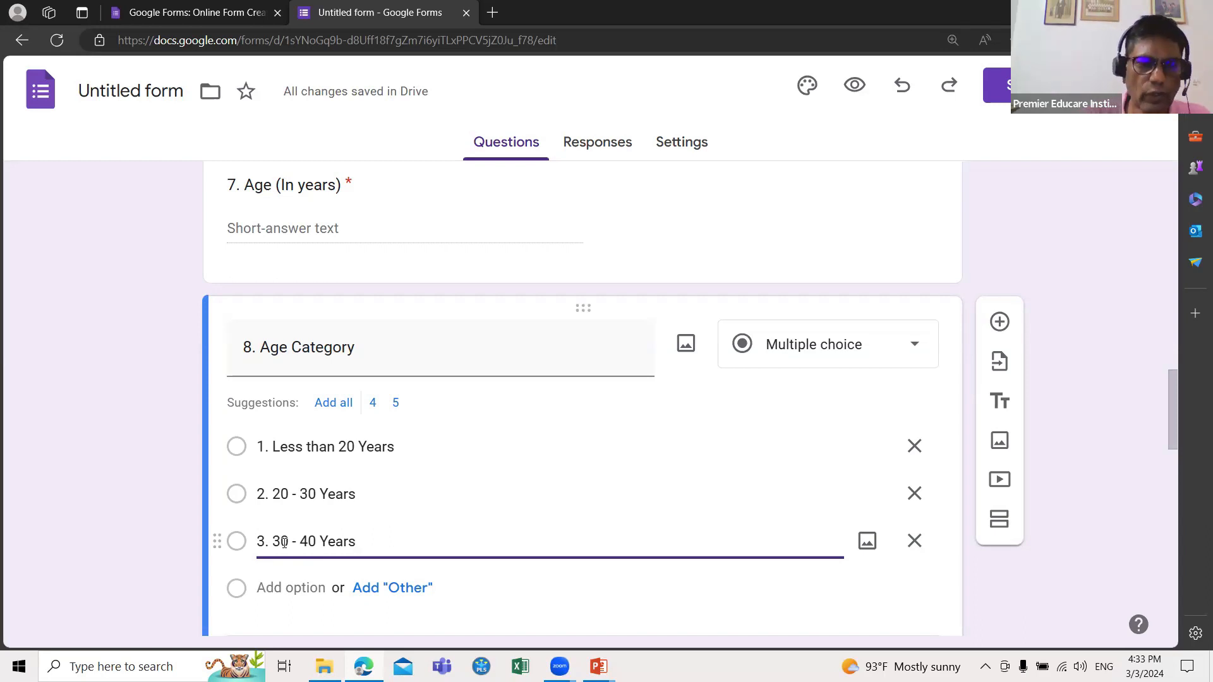
scroll(297, 524, down, 2)
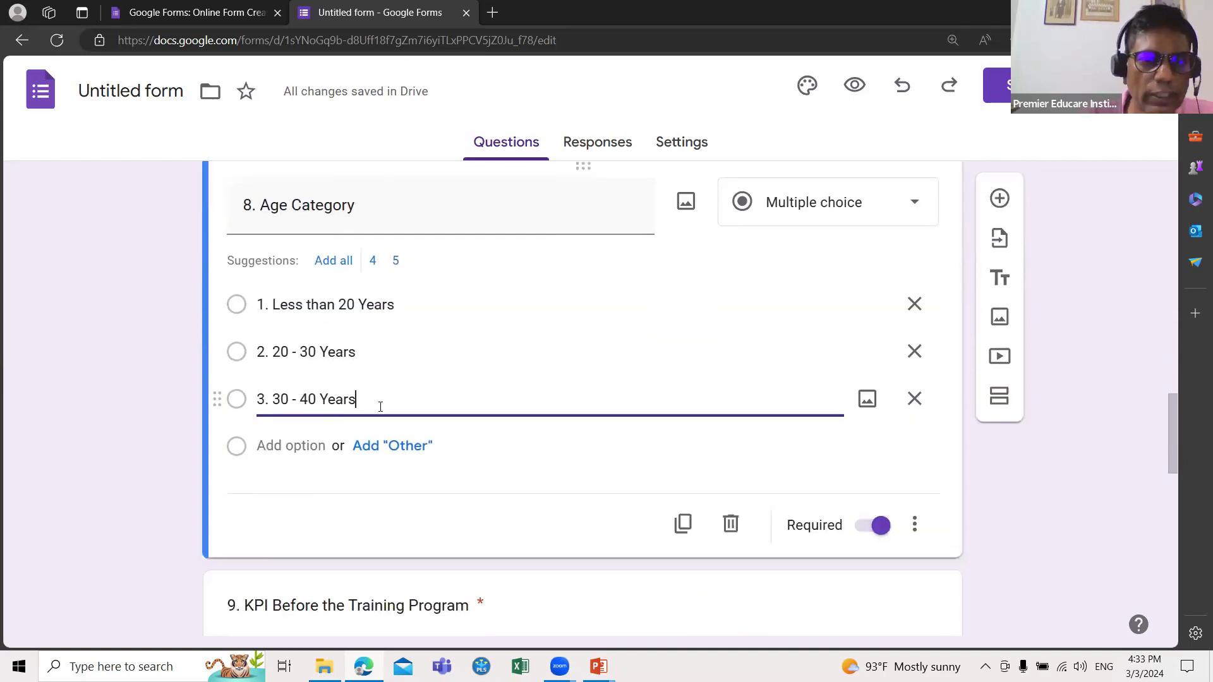
Step: Append a fourth option '4. 30 - 40' and a fifth '5. Above 40' to question 8
key(Return)
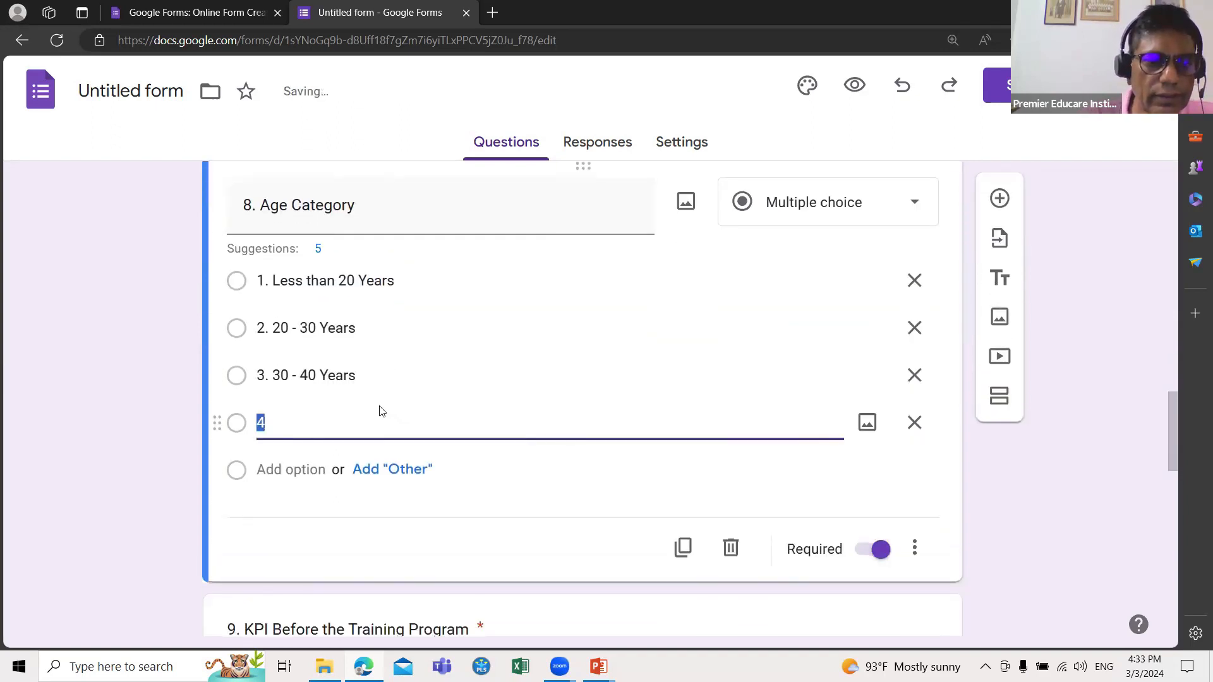
click(326, 425)
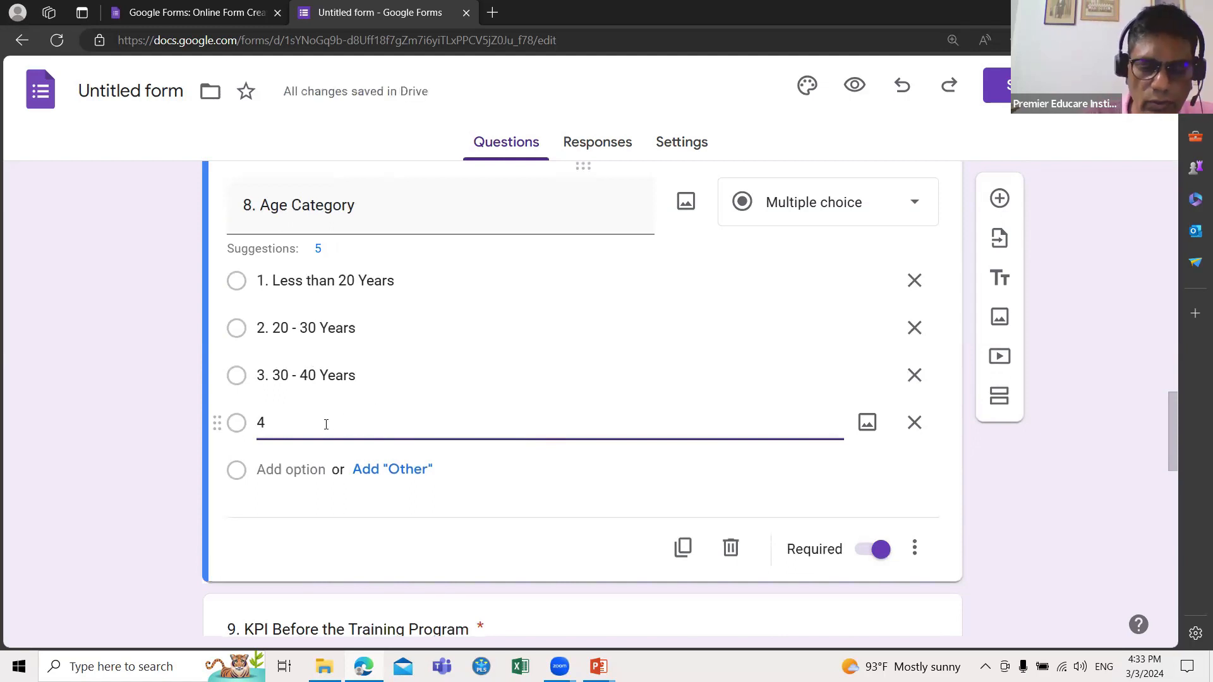
text(. 30 - 40)
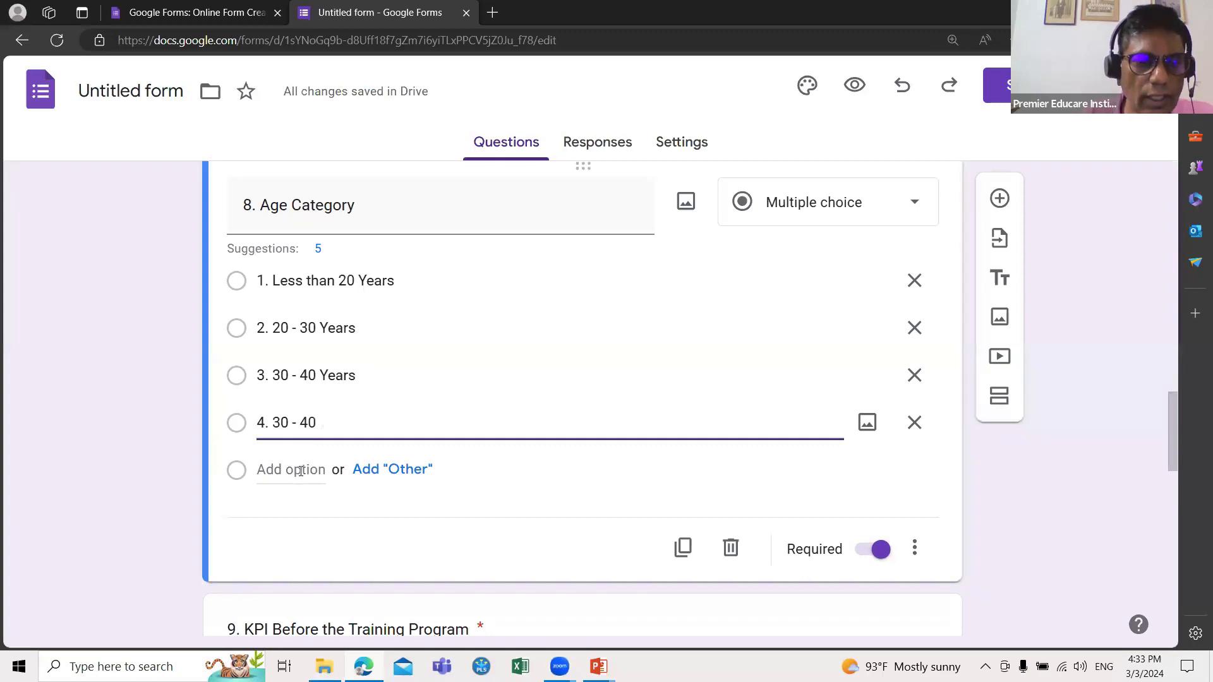
key(Return)
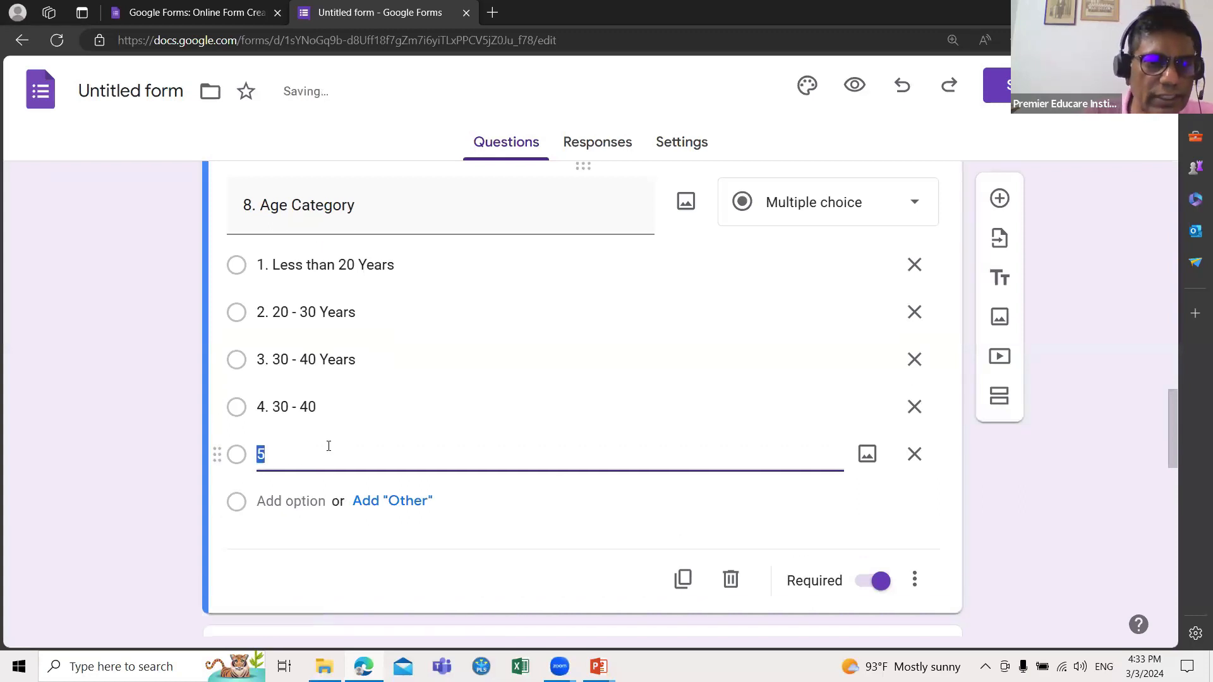
click(276, 455)
text(. A)
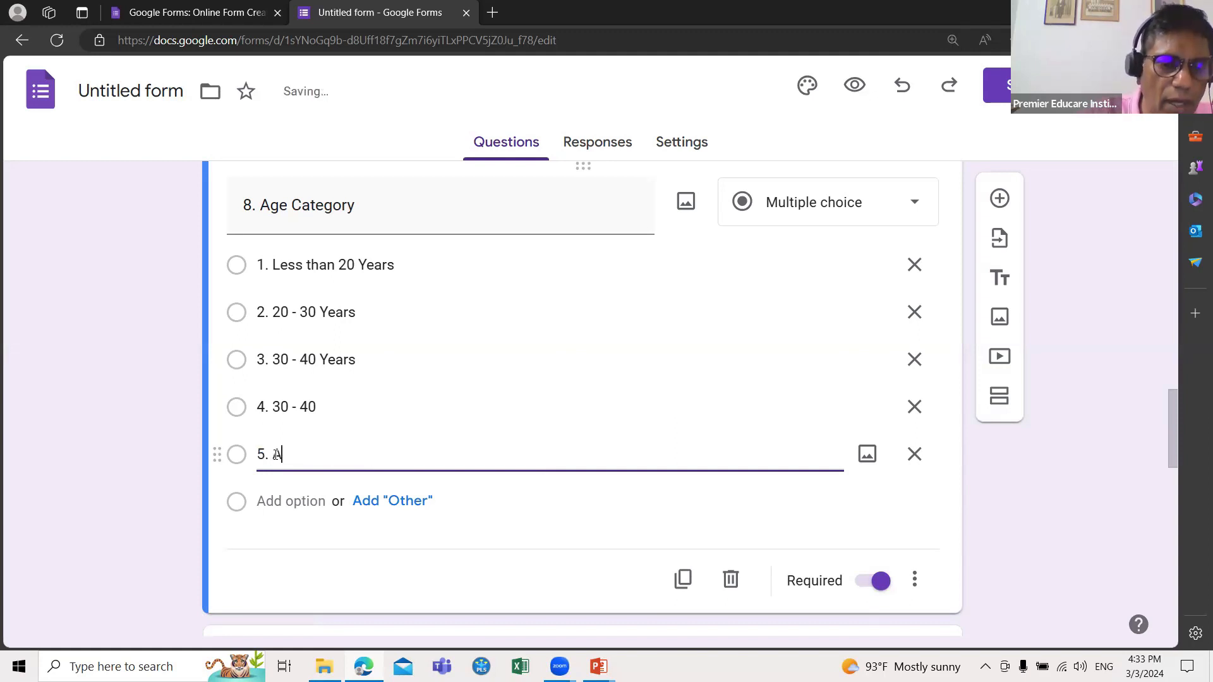
text(bove )
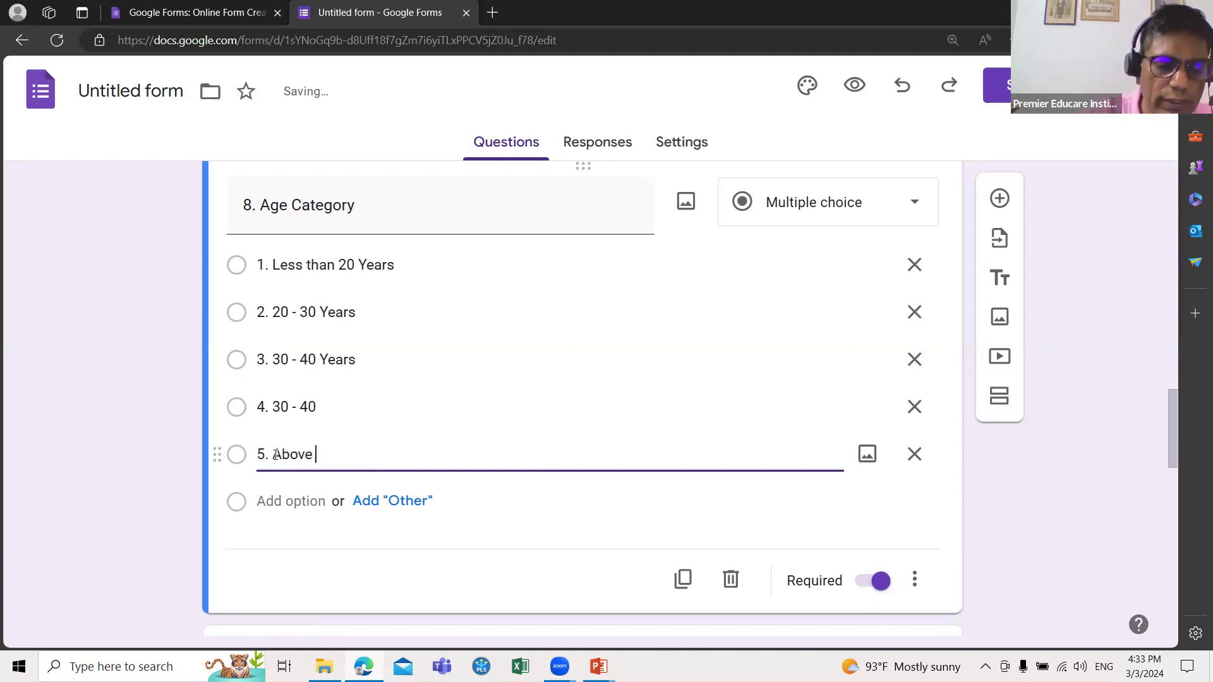
text(40)
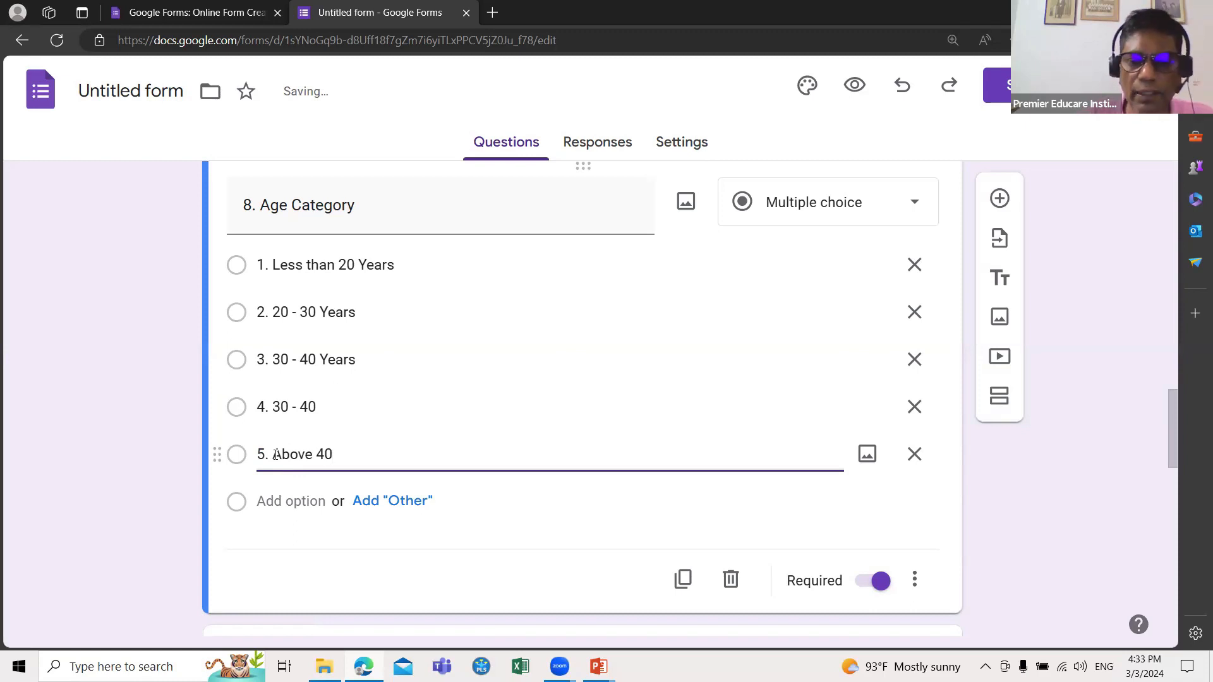
scroll(646, 514, down, 5)
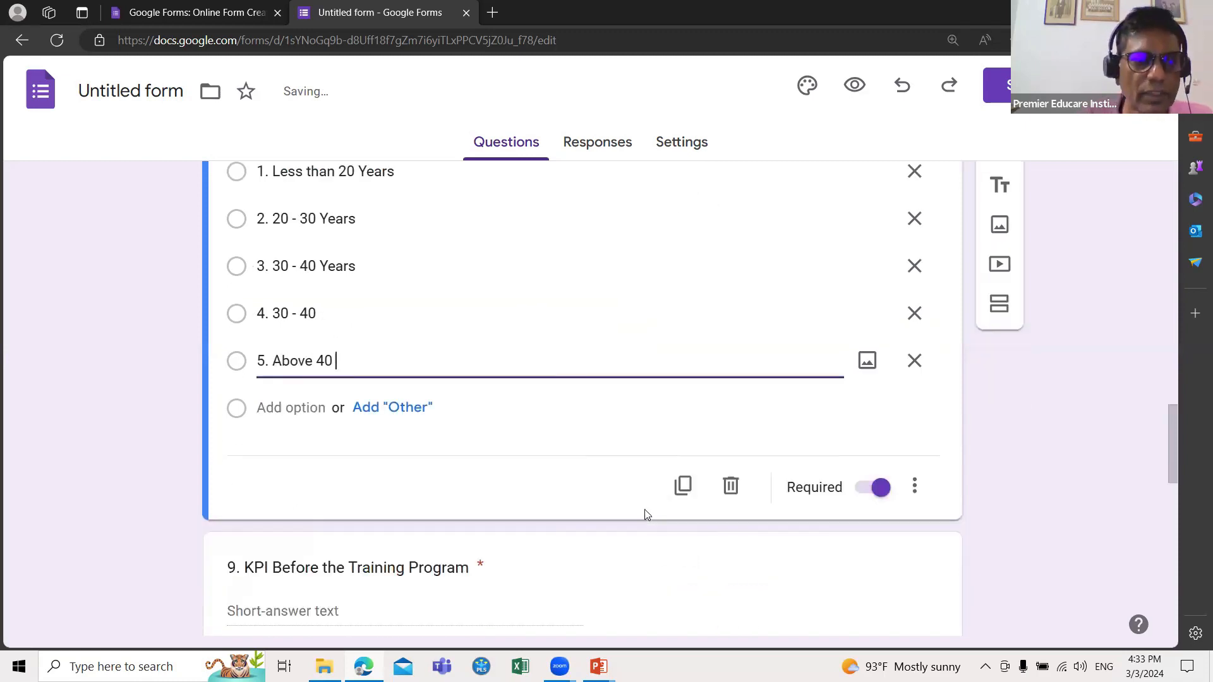
scroll(645, 514, down, 9)
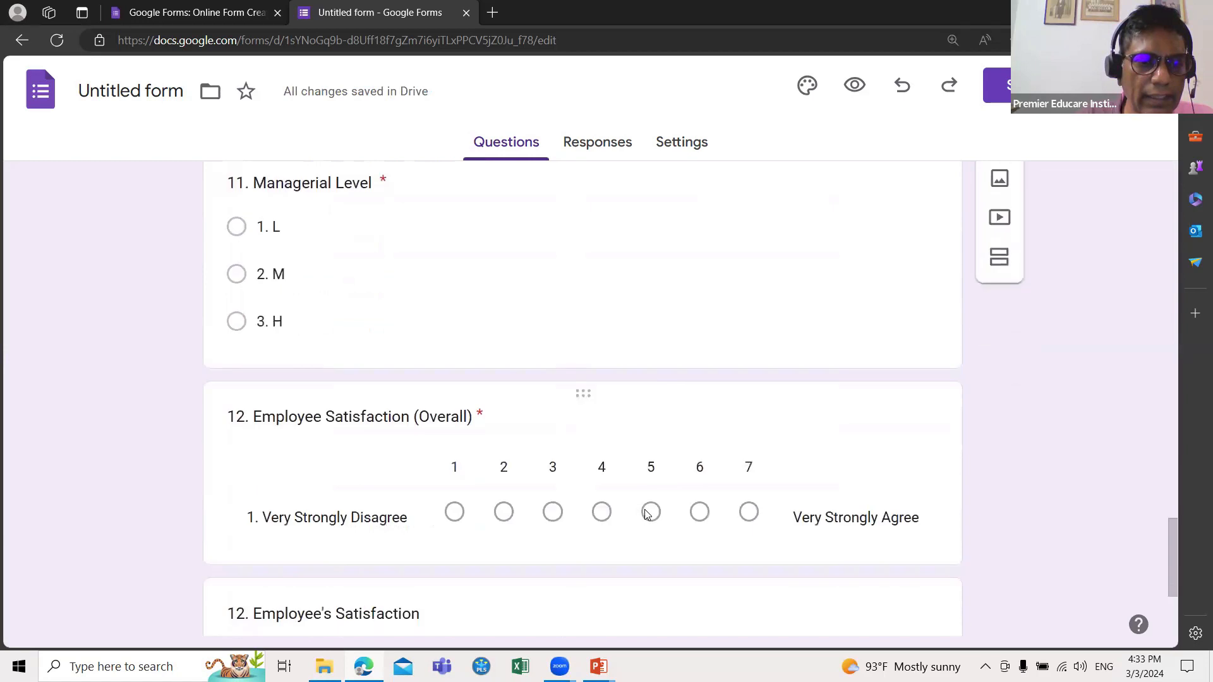
Step: Change the checkbox question's number from 12 to 13 and append ' (Multiple Responses)' to its title
scroll(646, 511, down, 1)
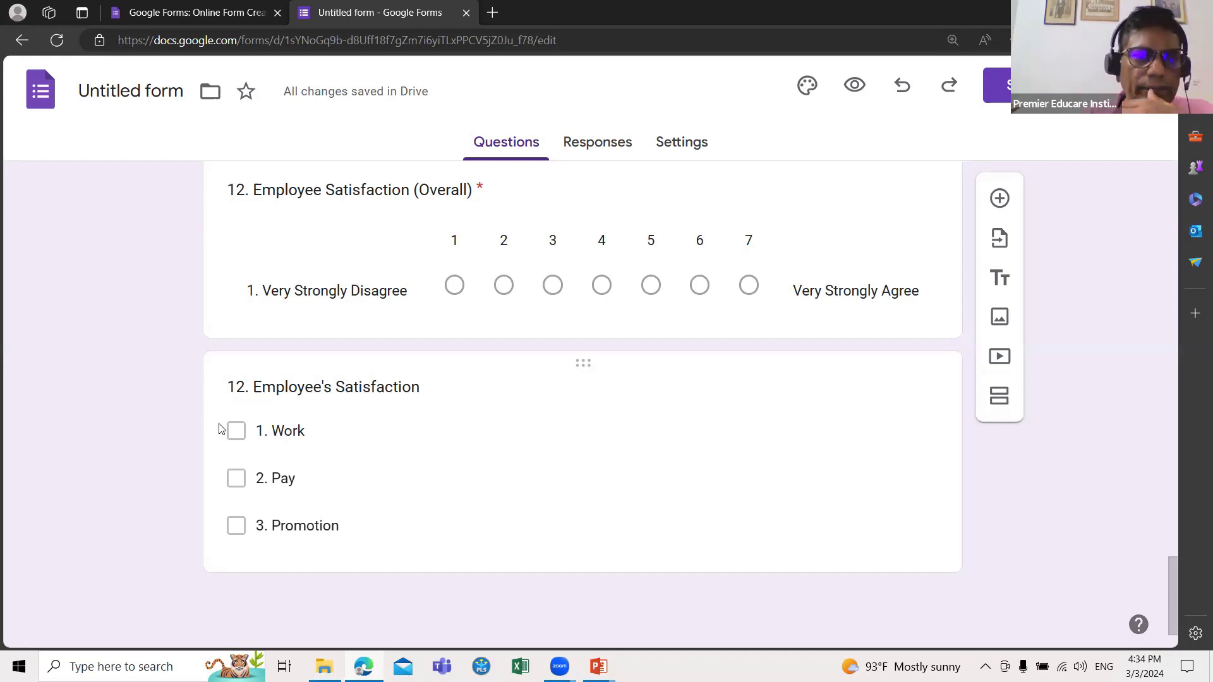
click(244, 395)
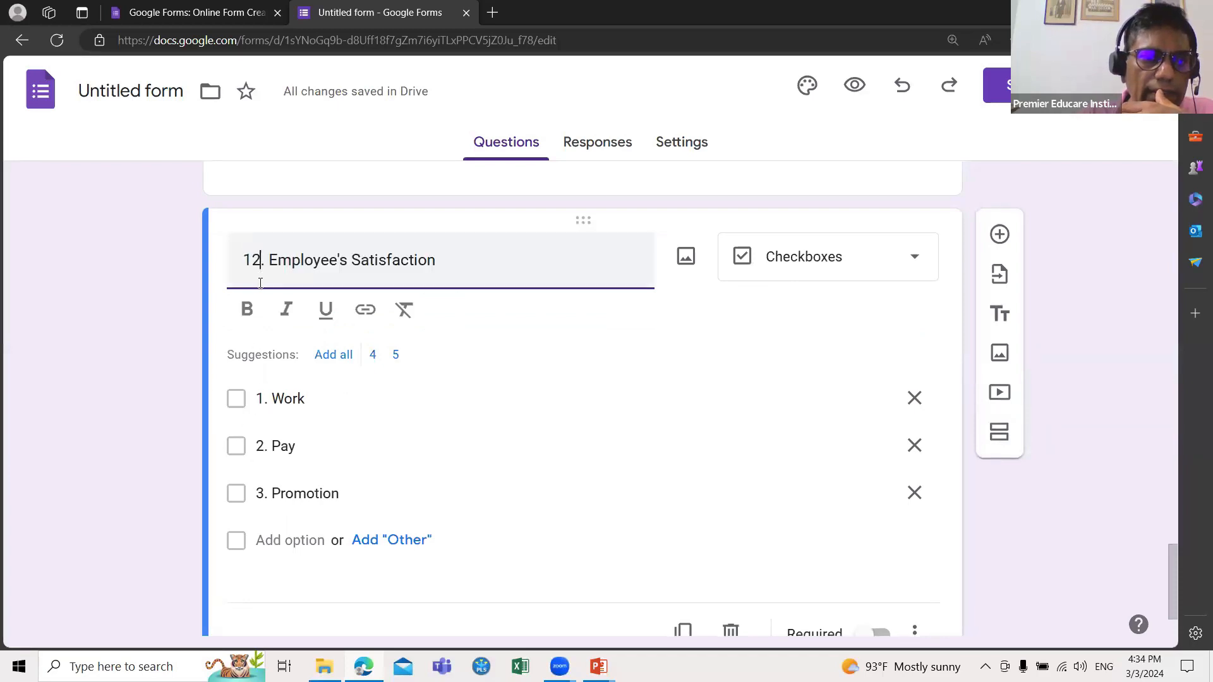
scroll(518, 432, up, 1)
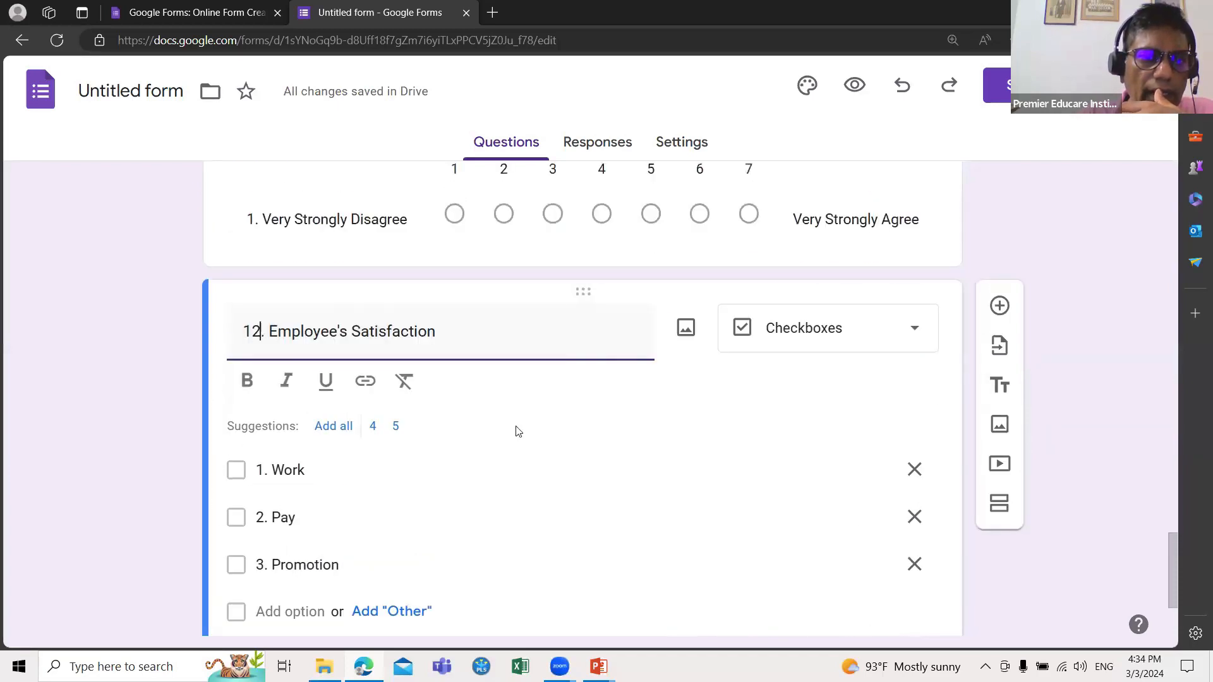
scroll(516, 428, up, 2)
scroll(515, 425, down, 1)
key(BackSpace)
text(3)
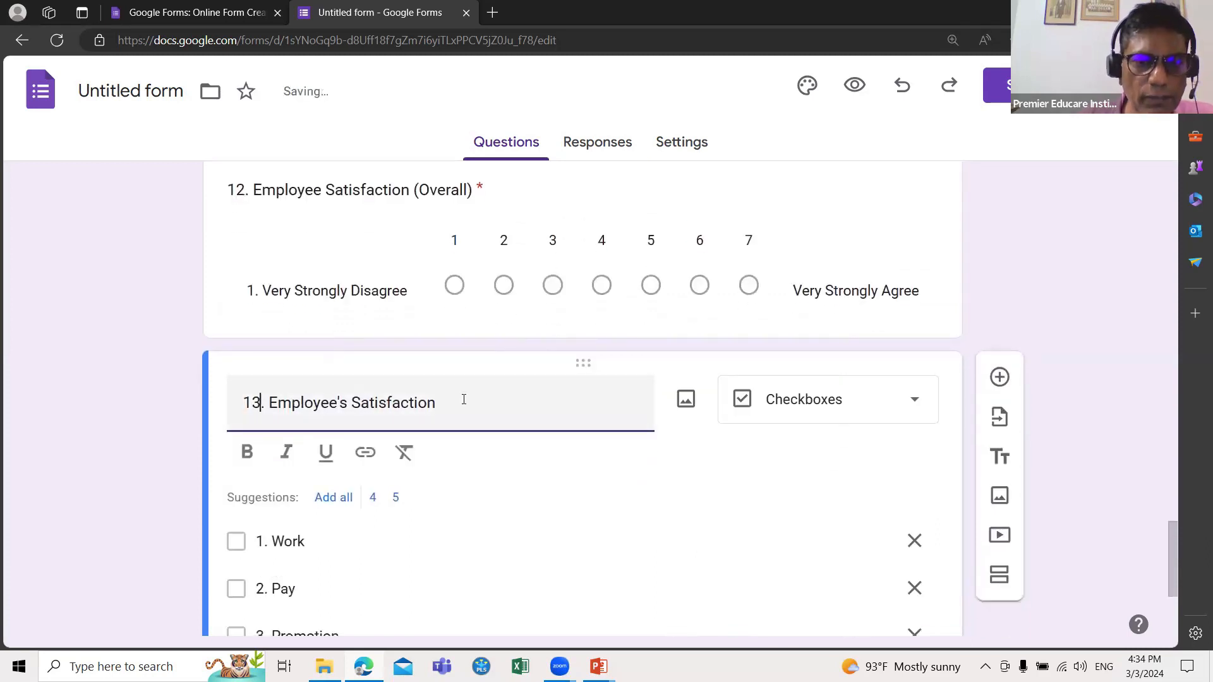
text( (M)
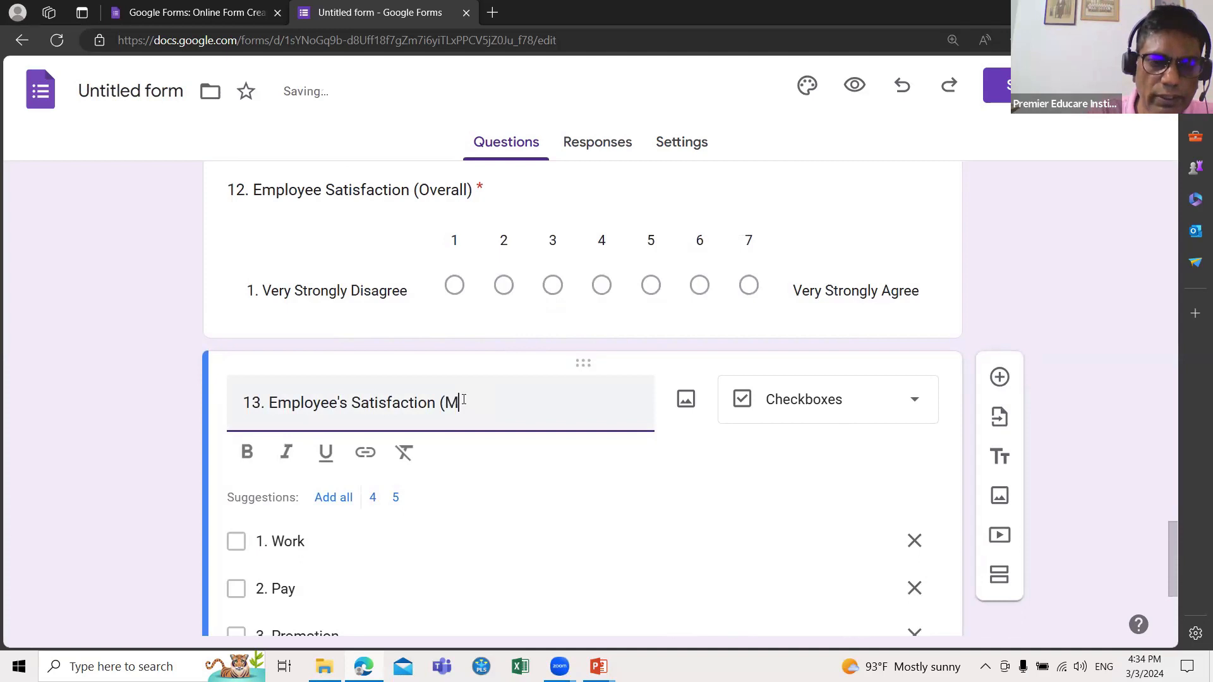
text(ulti)
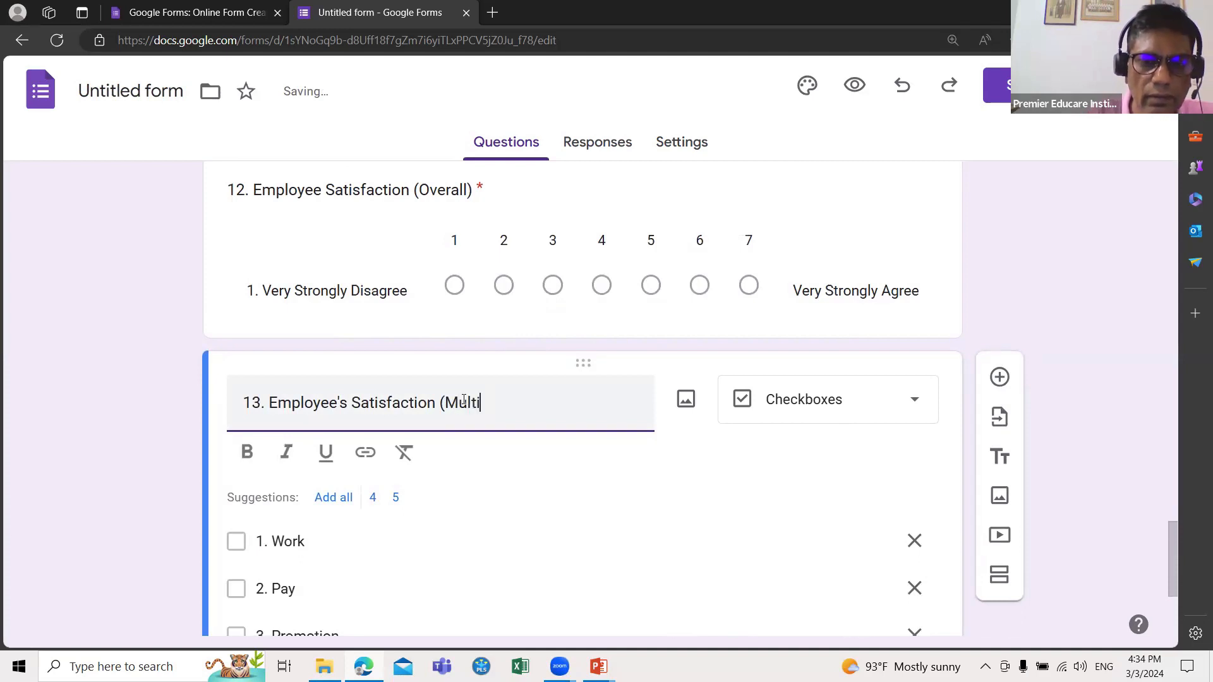
text(ple Res)
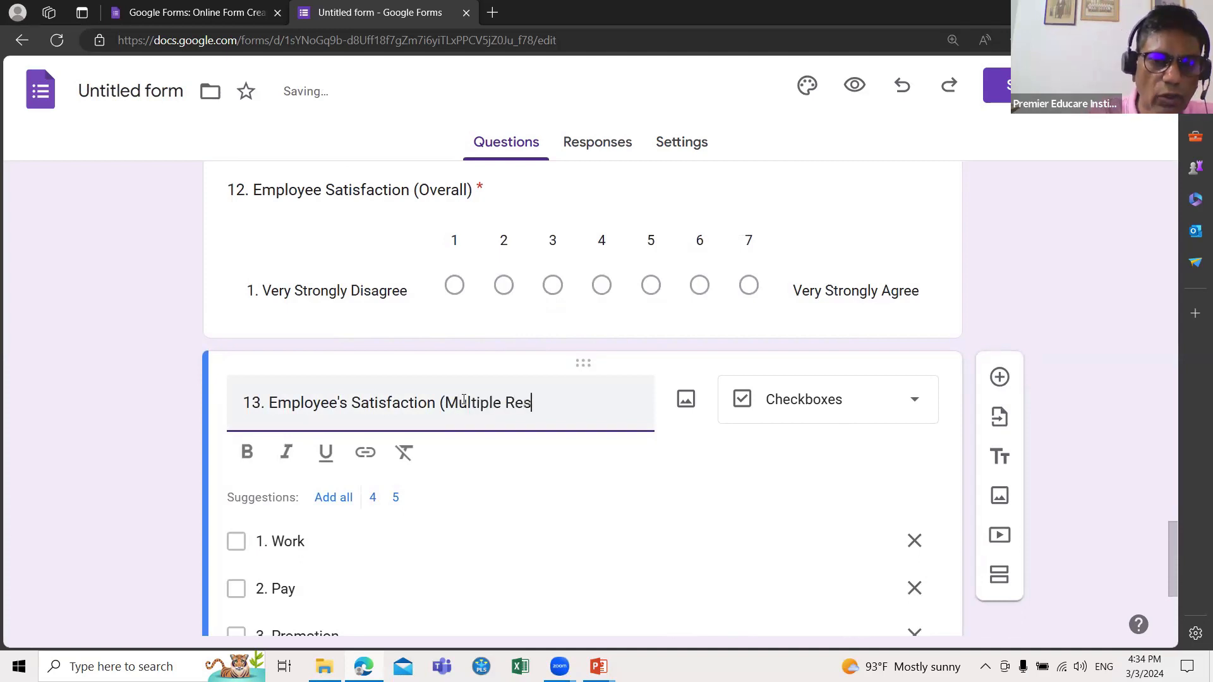
text(ponses)
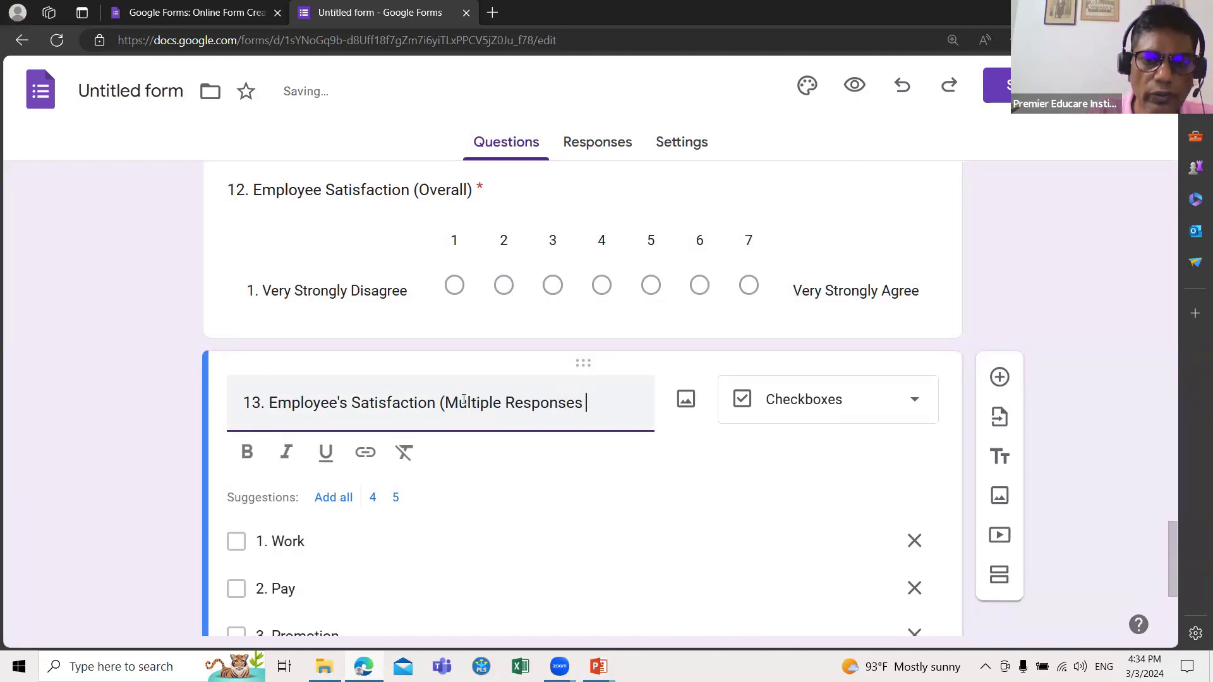
text())
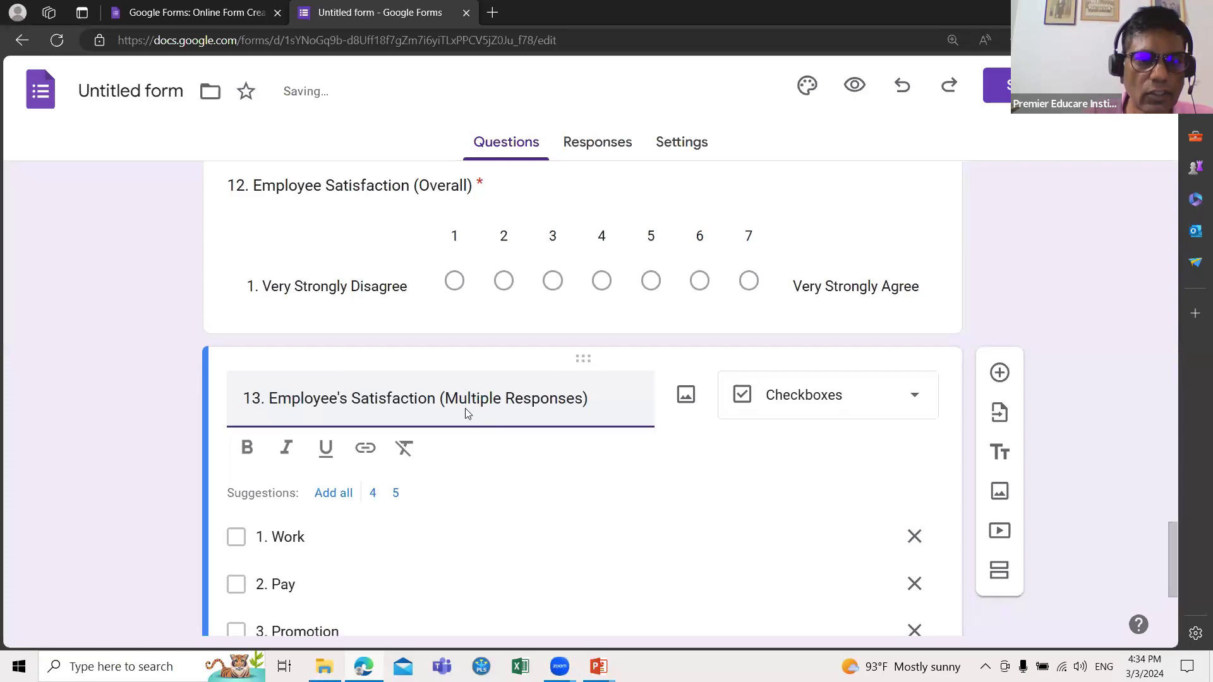
scroll(465, 408, down, 2)
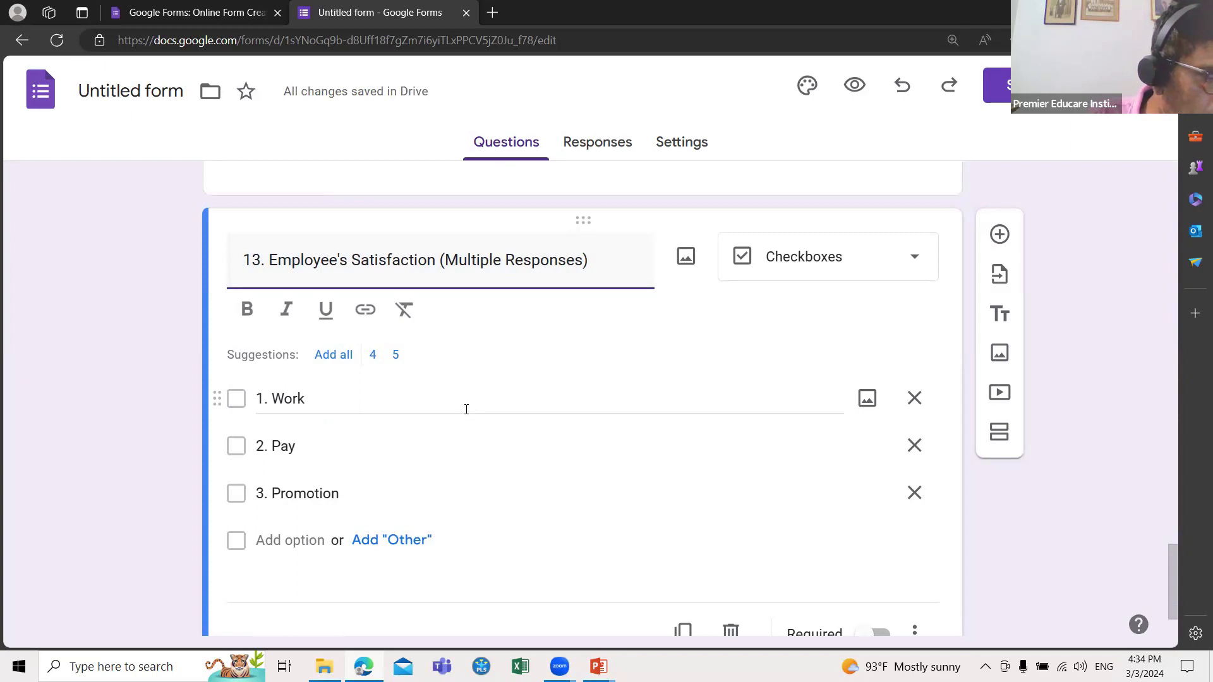
mouse_move(599, 667)
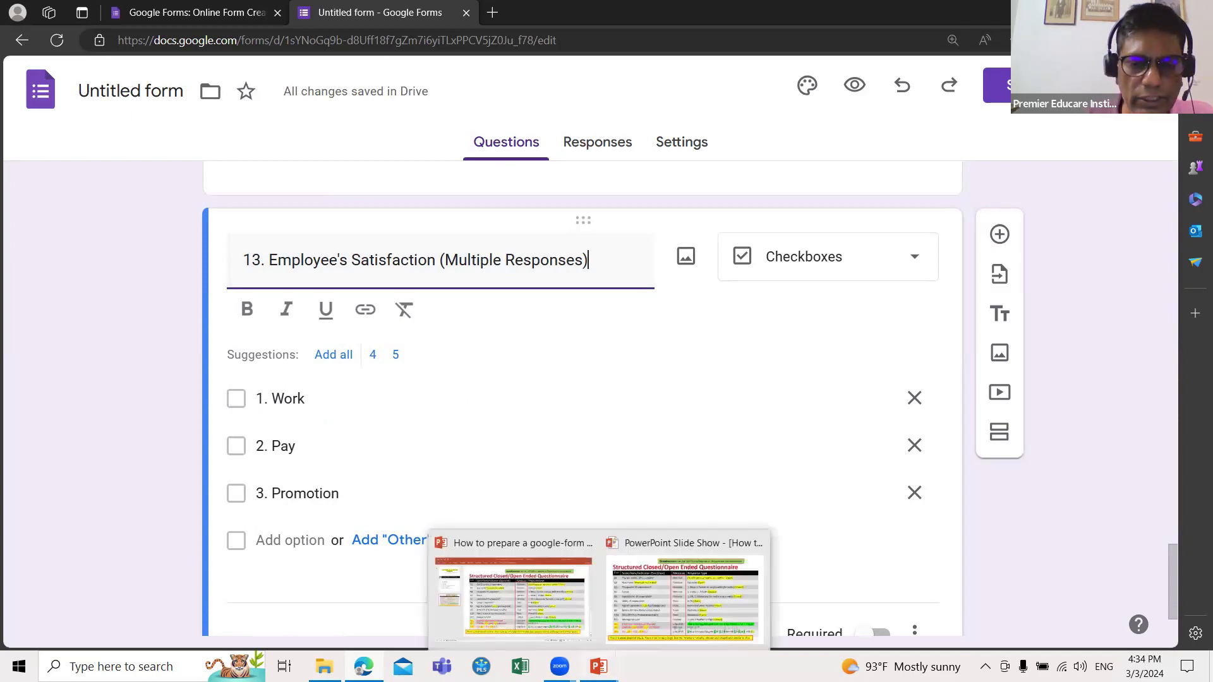
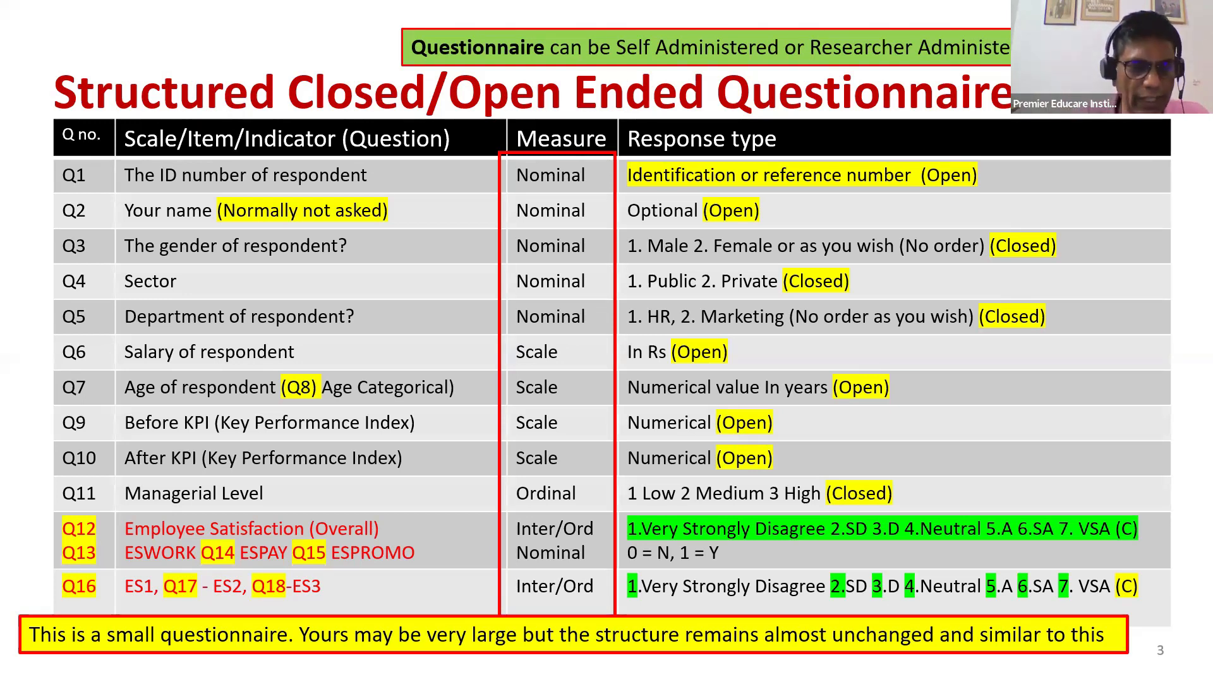
Step: Leave the PowerPoint slideshow for the Google Forms editor and make question 13 required
key(super)
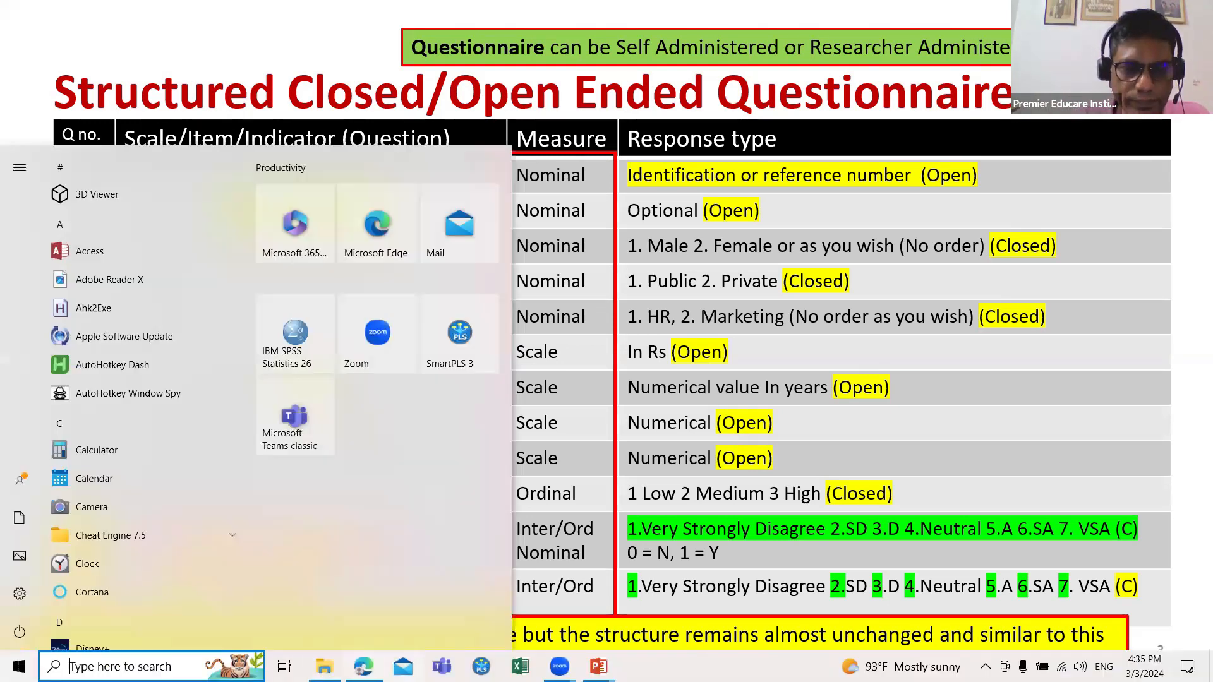
mouse_move(364, 666)
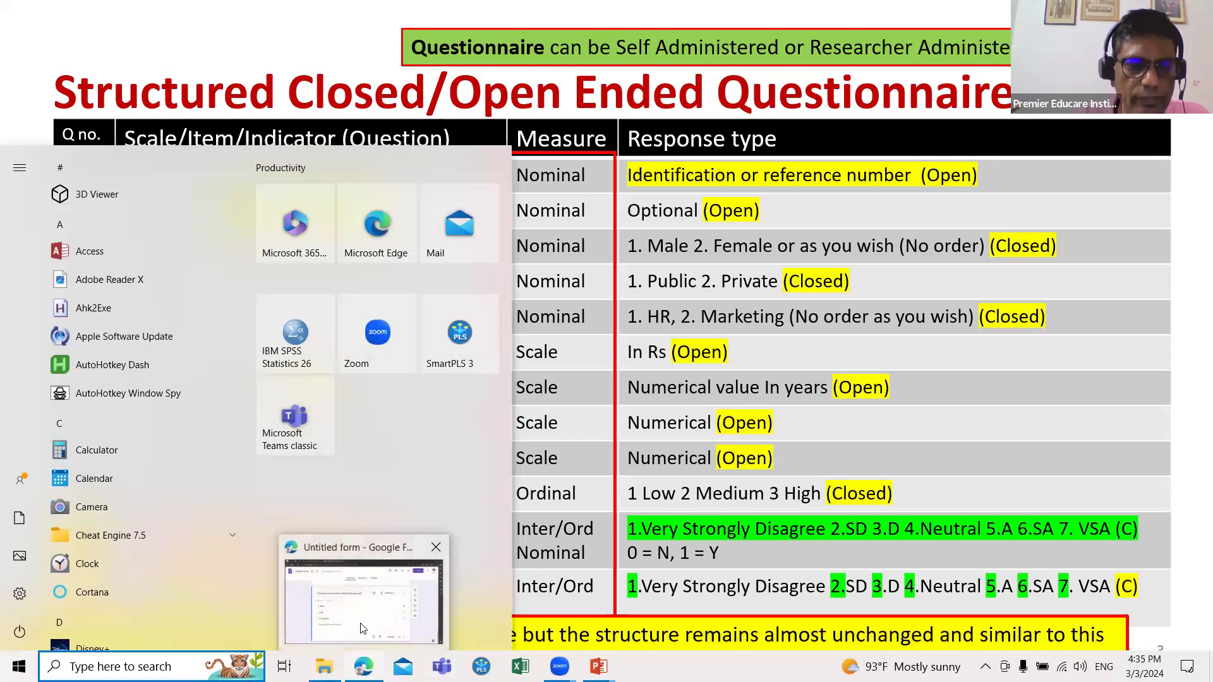
click(386, 585)
scroll(387, 583, down, 1)
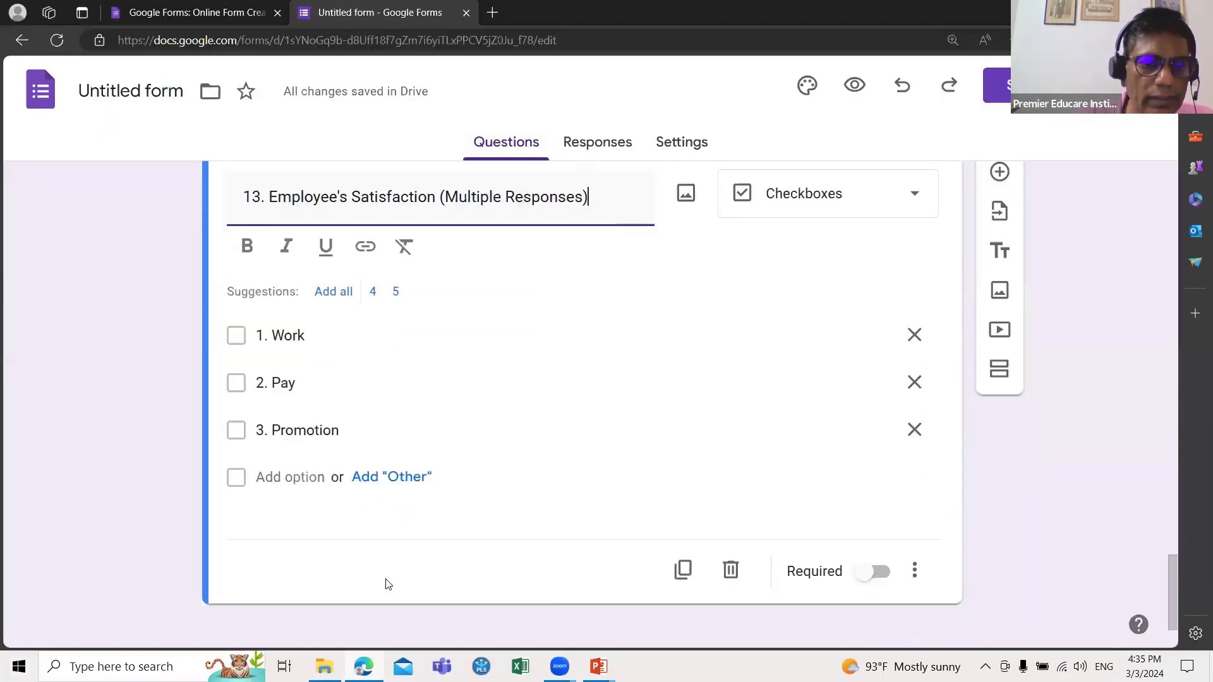
click(862, 569)
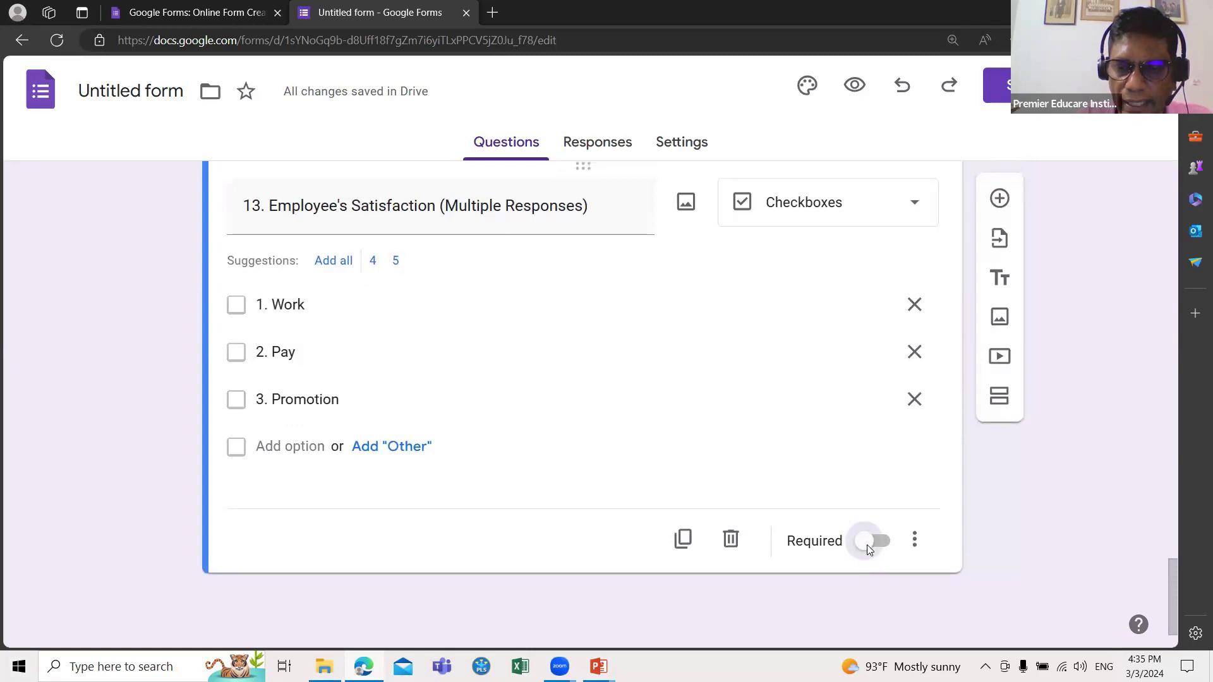
Step: Add a new question below question 13 titled '14. ES1 - (Work)'
scroll(799, 452, up, 1)
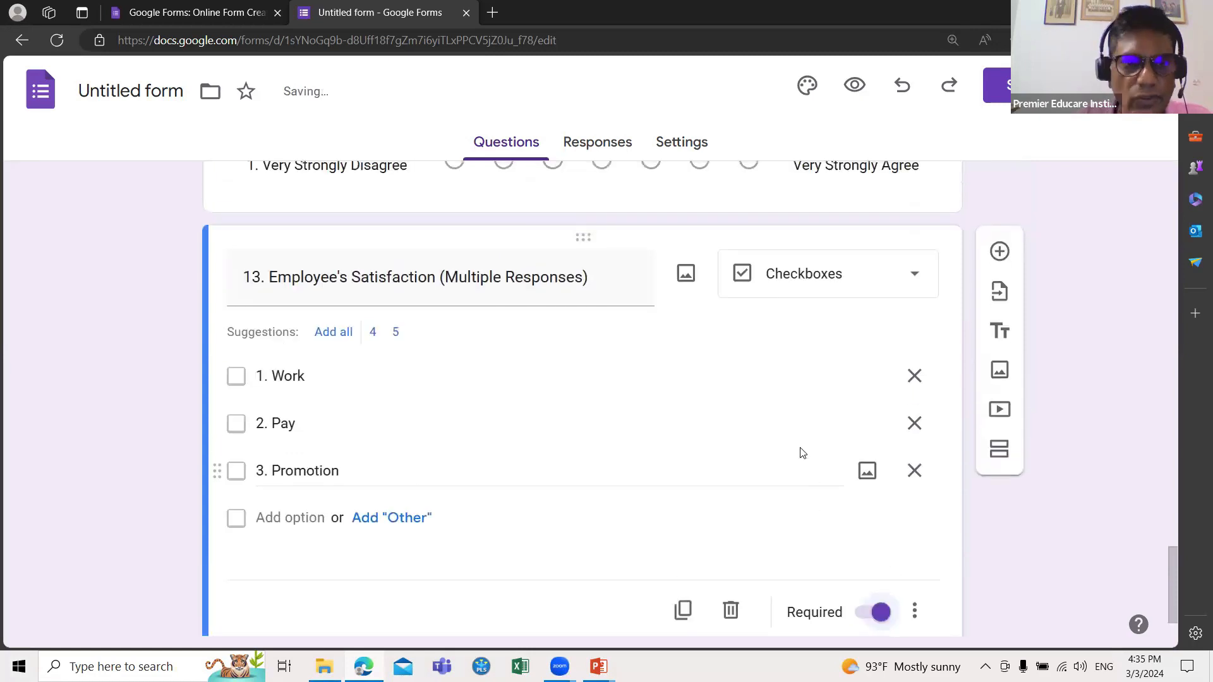
click(999, 251)
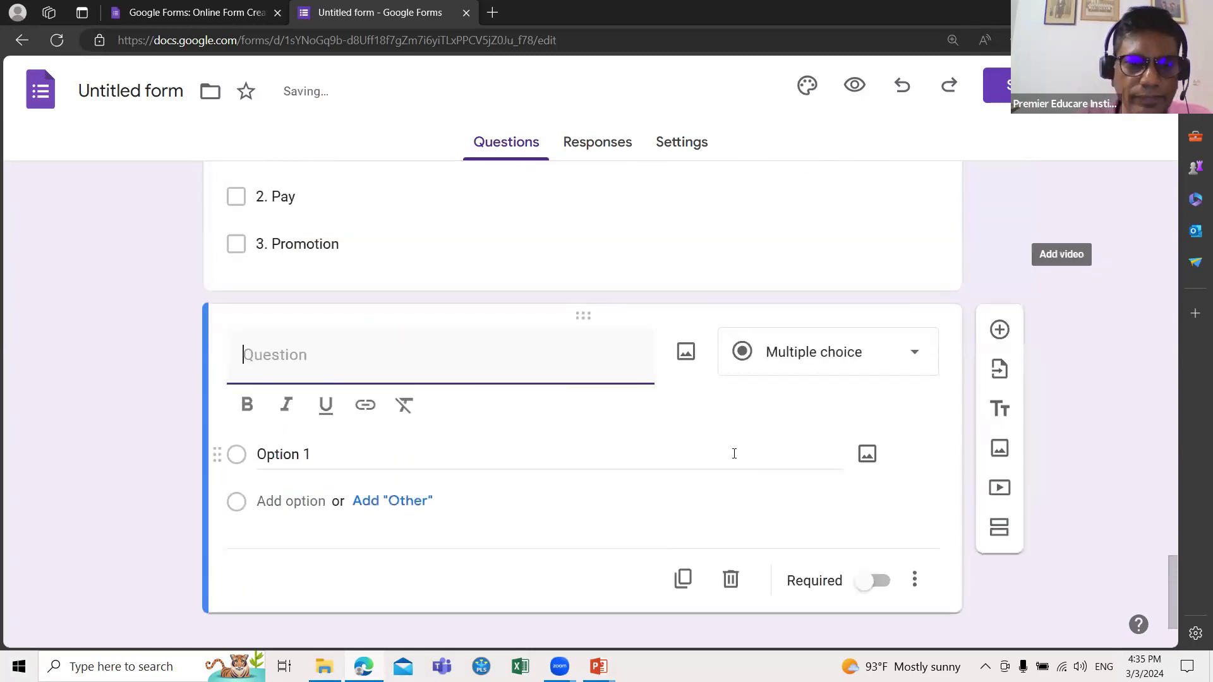
text(1)
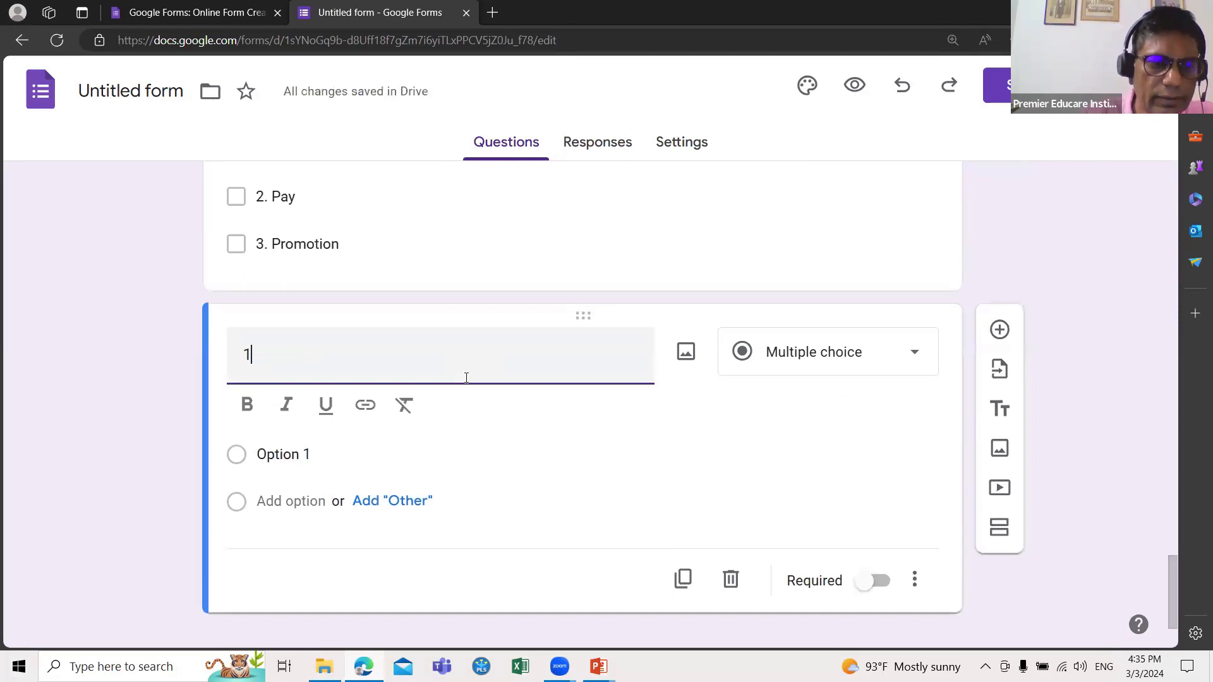
text(4.)
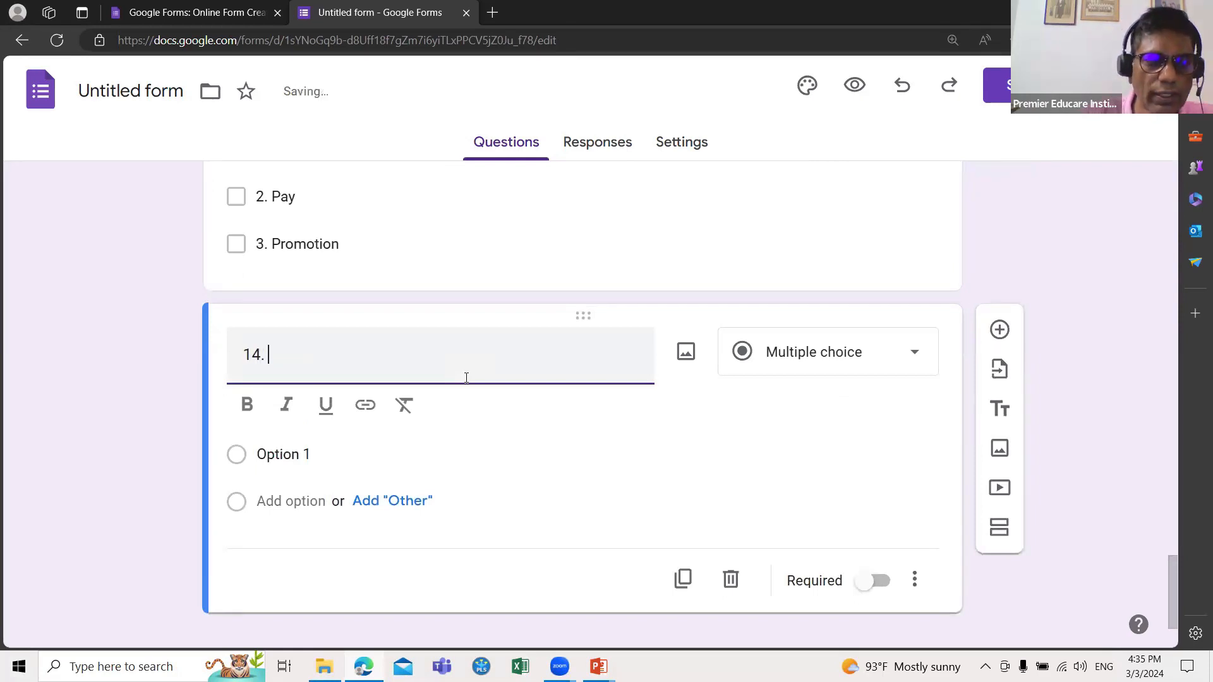
text( ES1)
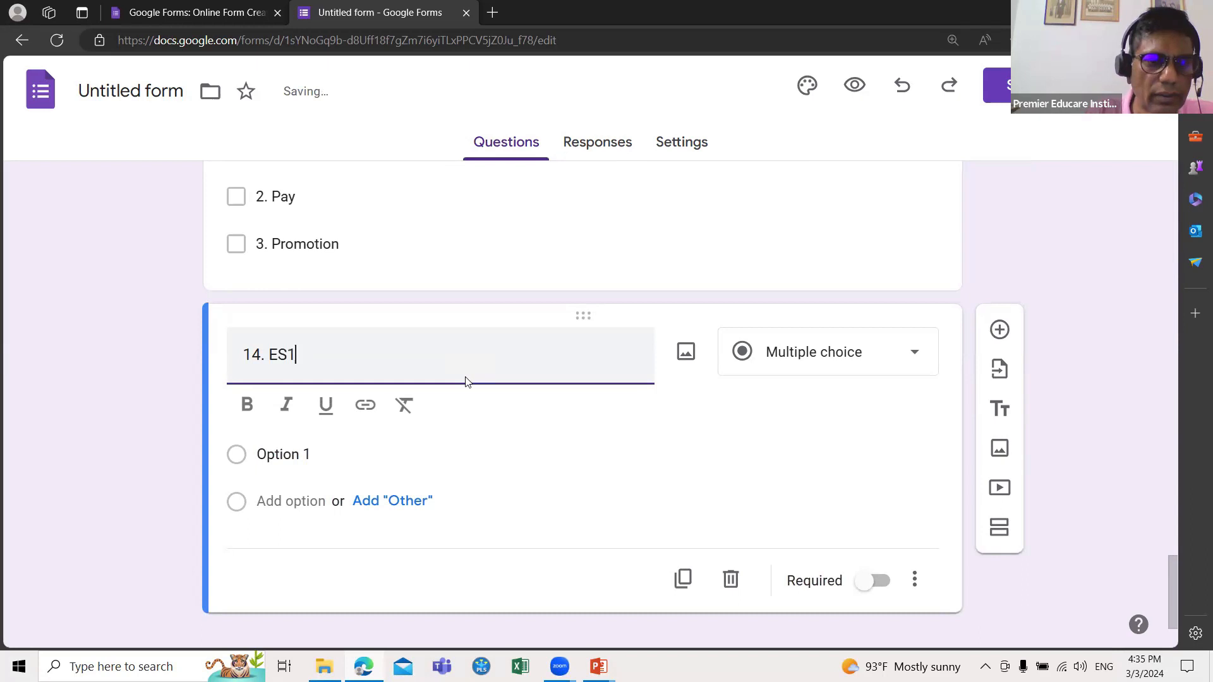
text( -)
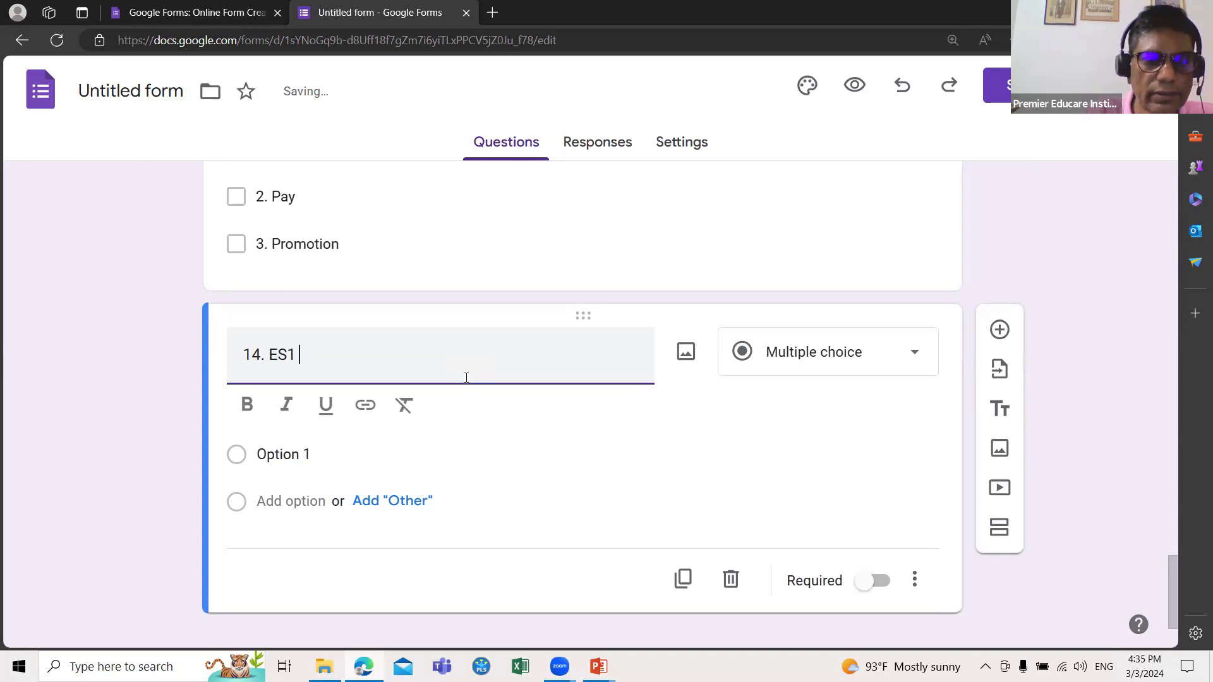
text( ()
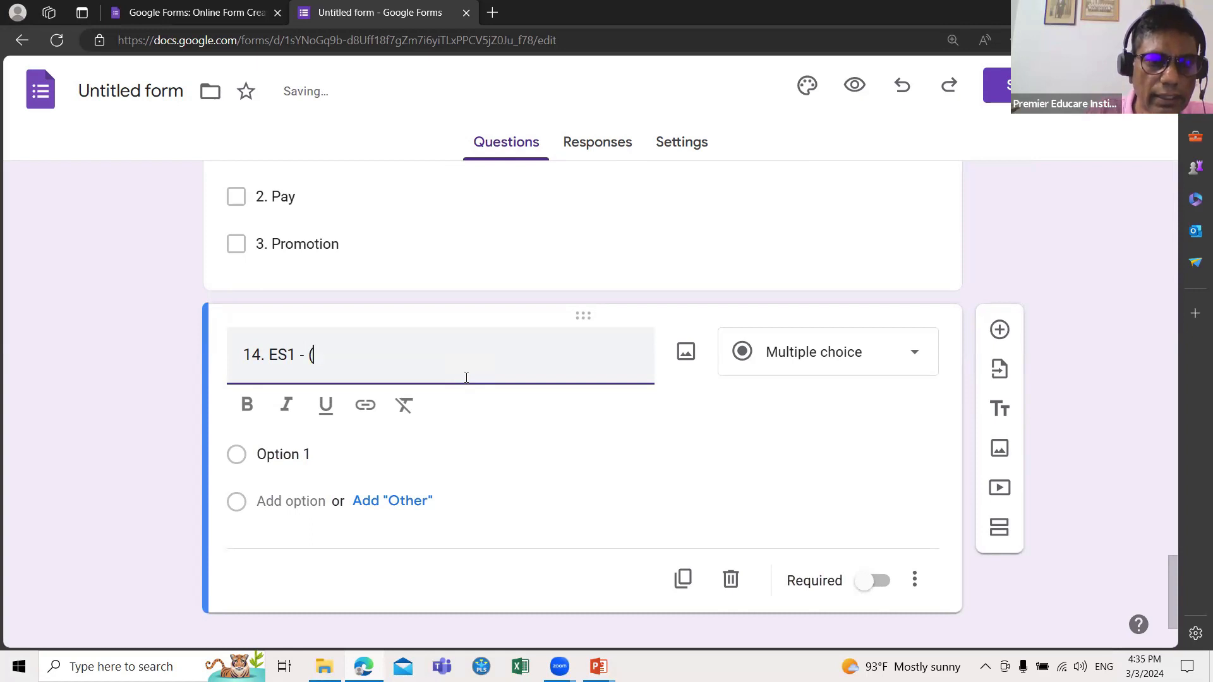
text(Wo)
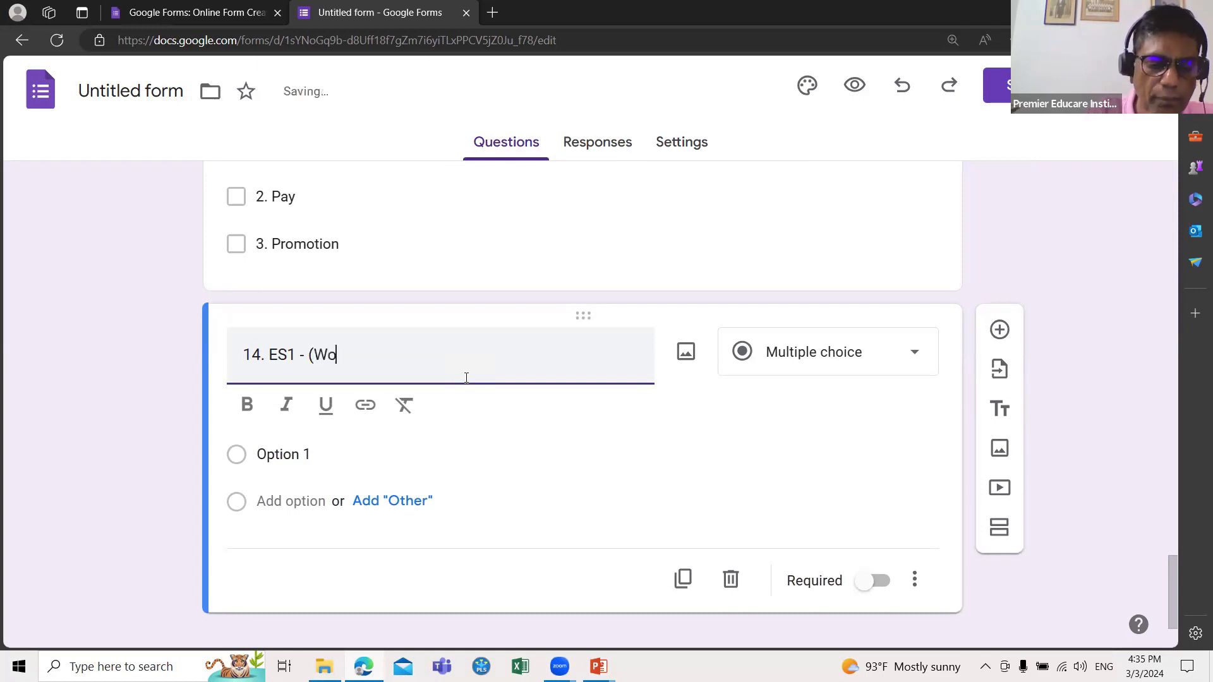
text(rk))
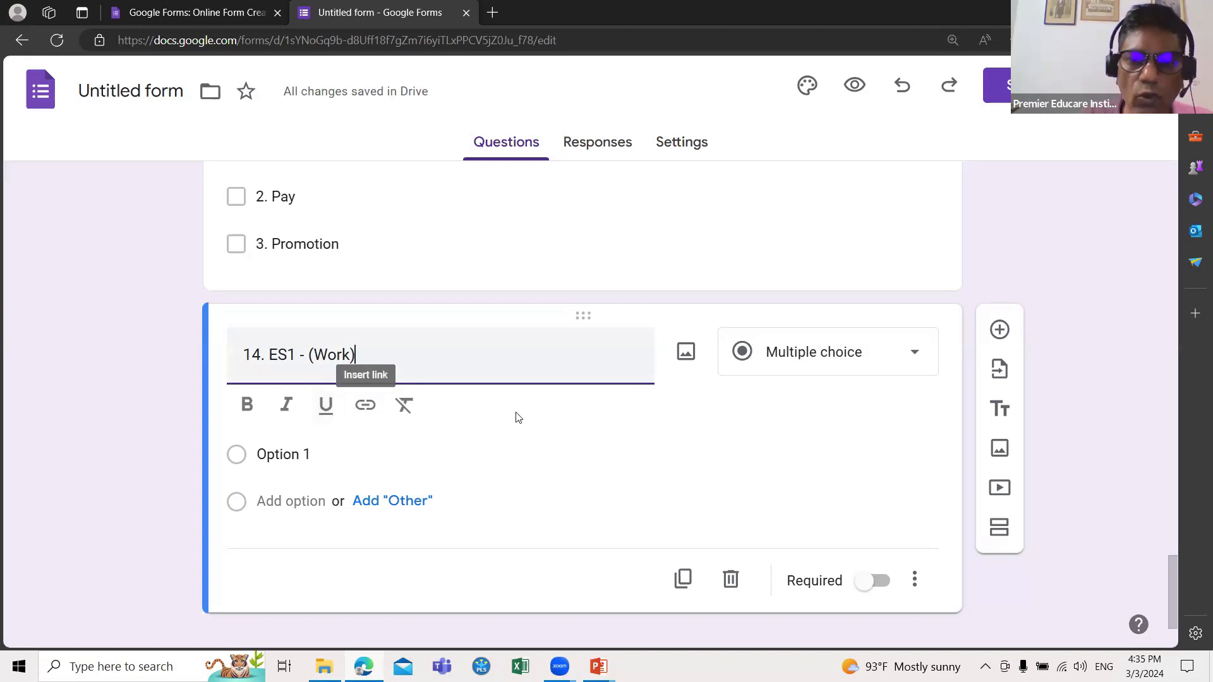
click(913, 357)
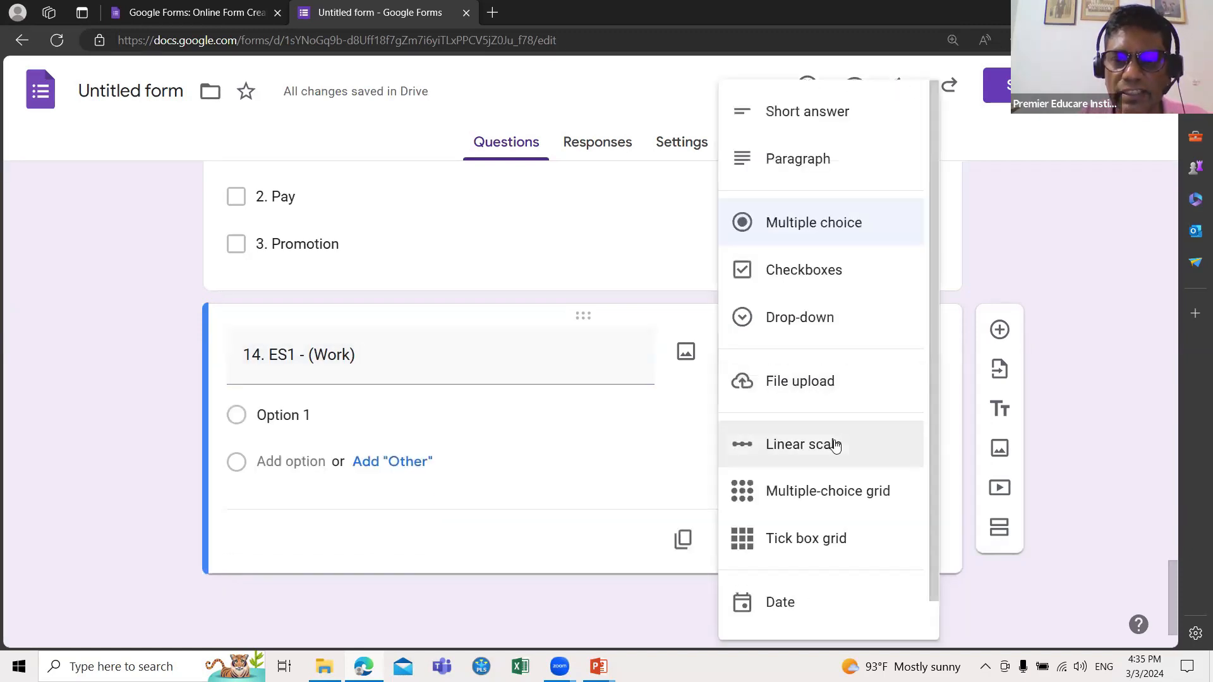
Step: Turn question 14 into a 1-to-7 linear scale and label point 1 '1. Very Strongly Disagree'
click(835, 444)
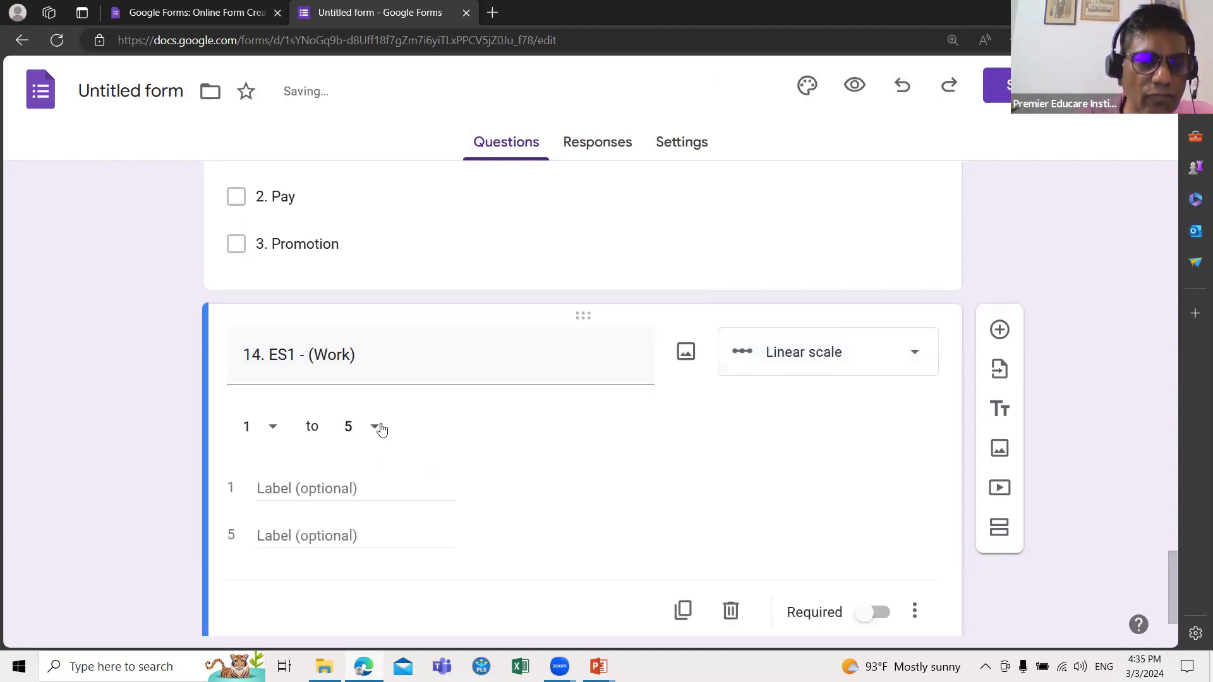
click(380, 429)
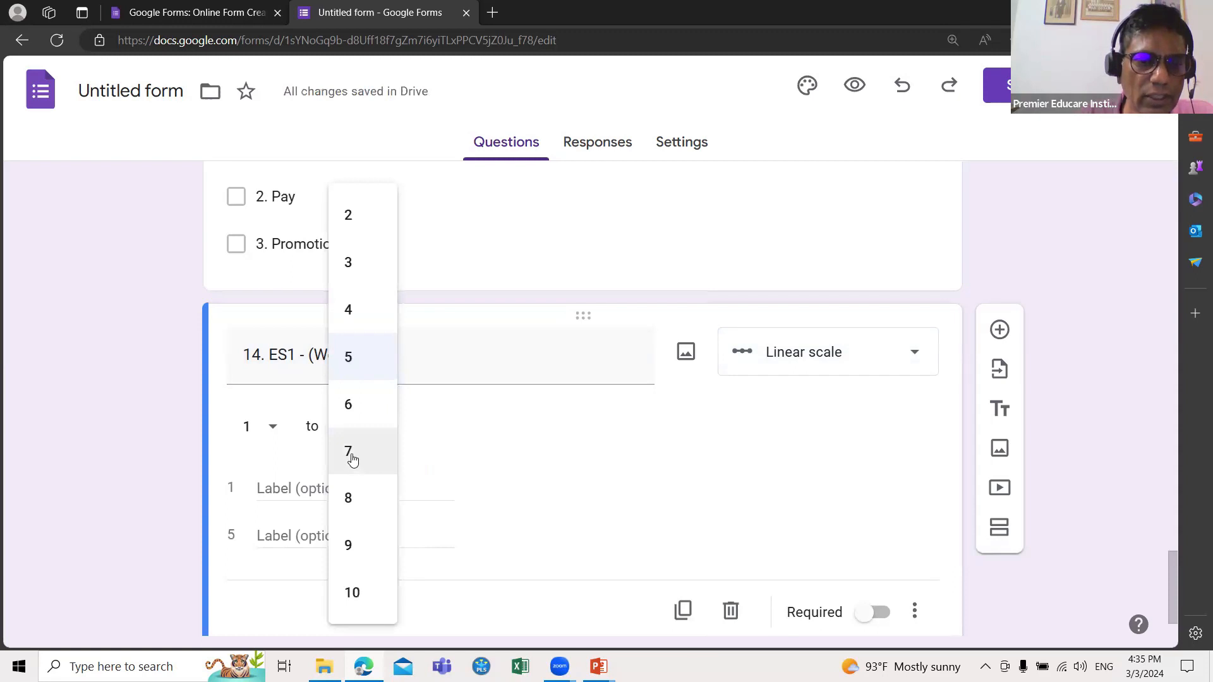
click(350, 452)
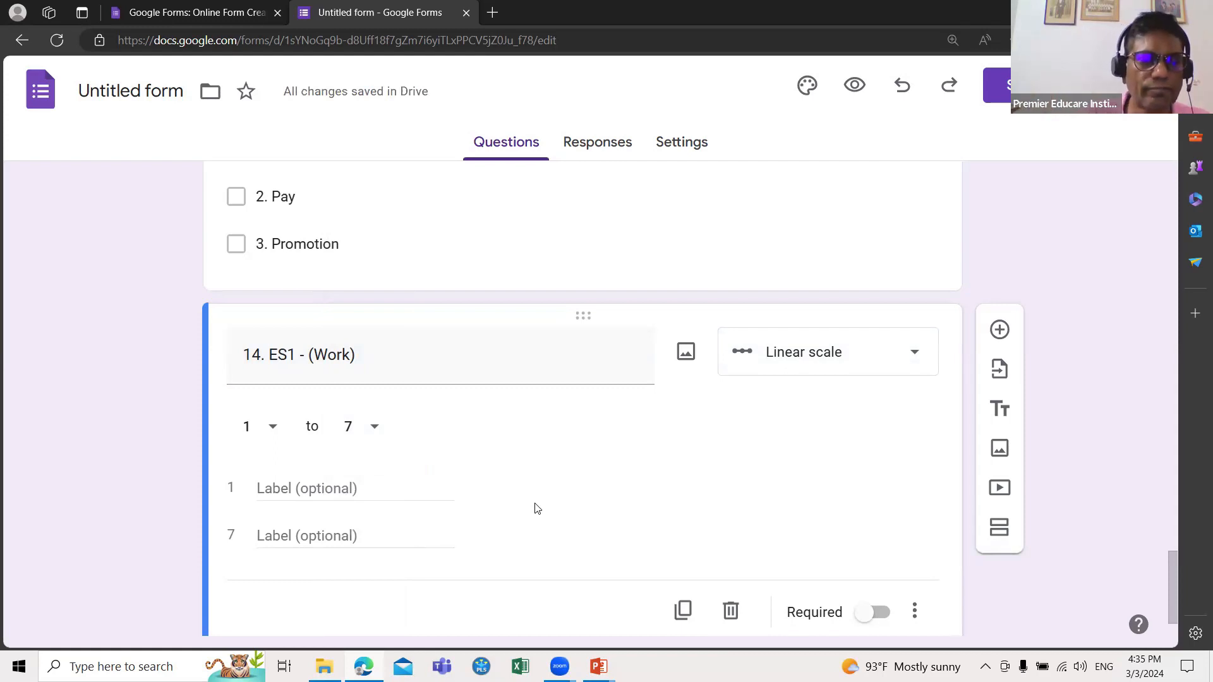
click(299, 486)
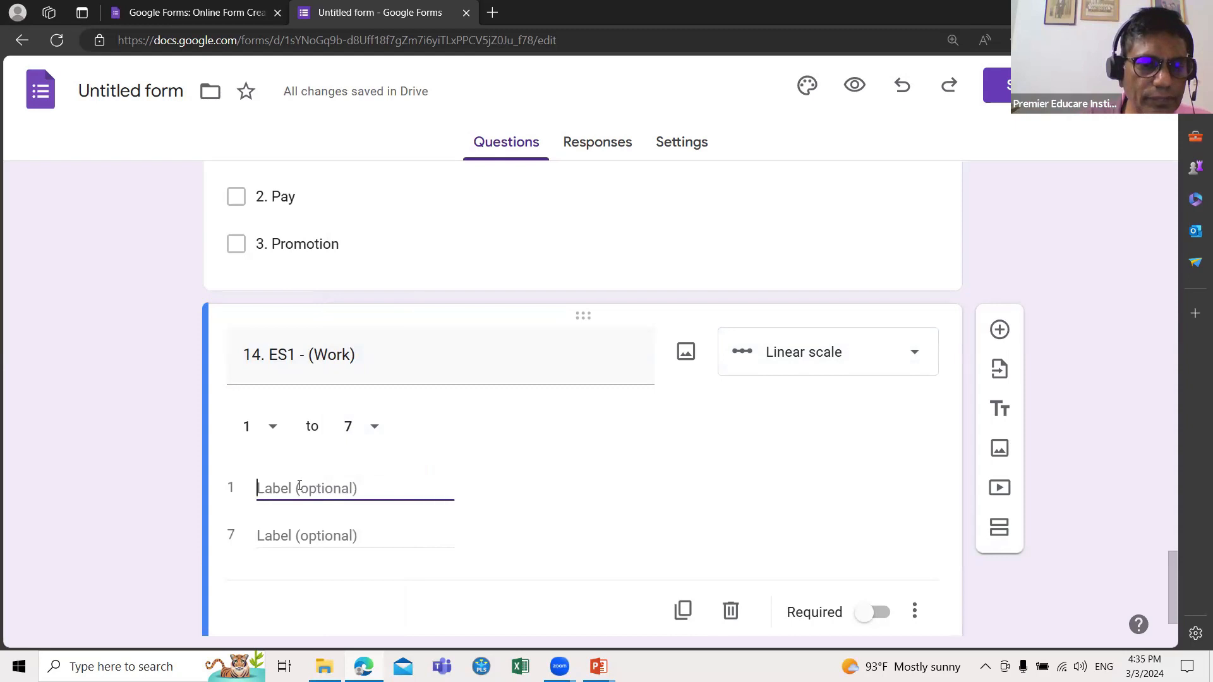
text(1)
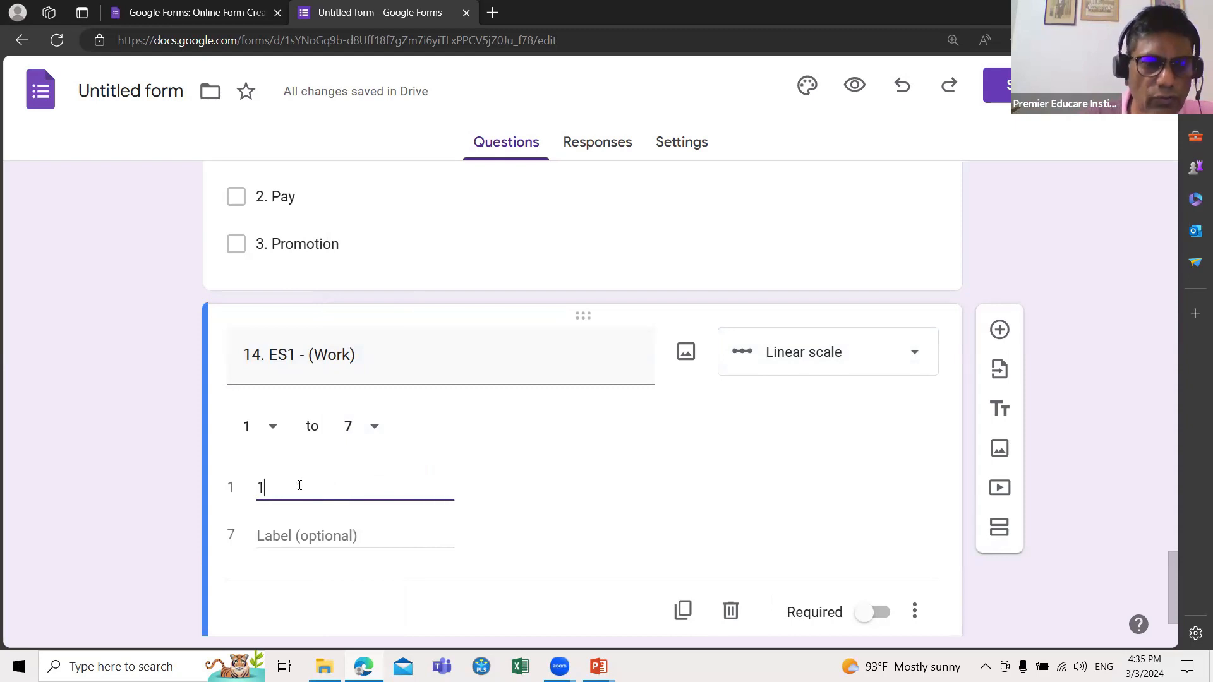
text(. Vert)
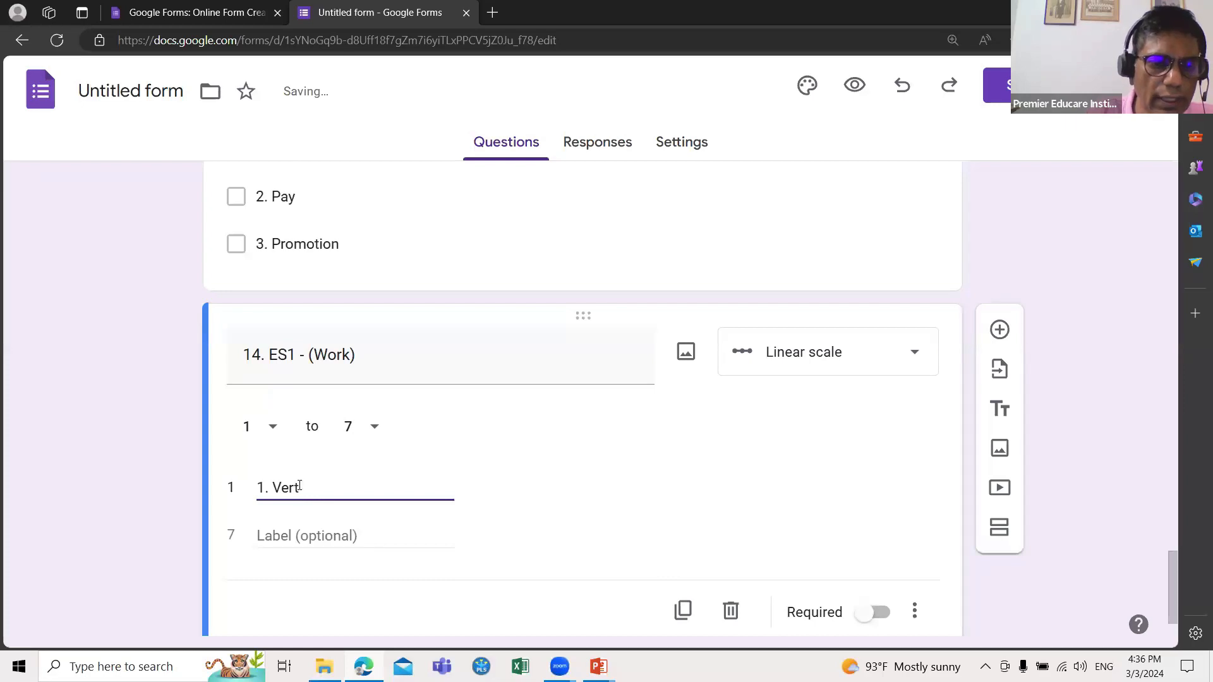
key(BackSpace)
text(y S)
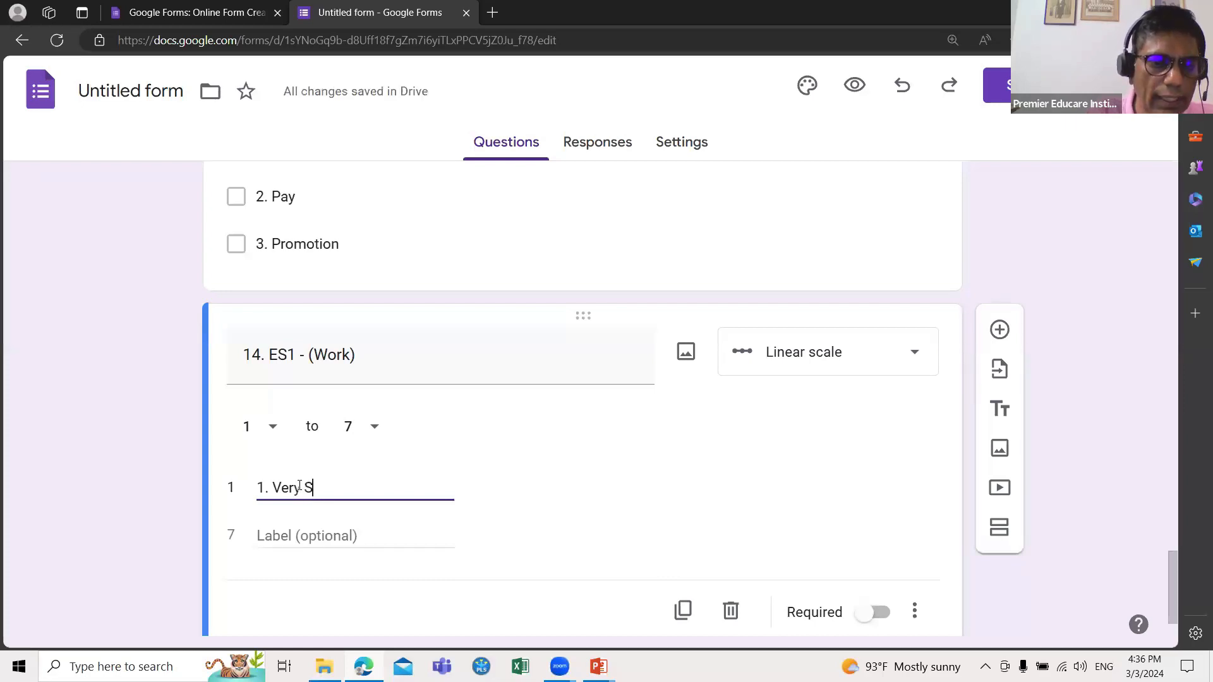
text(tr)
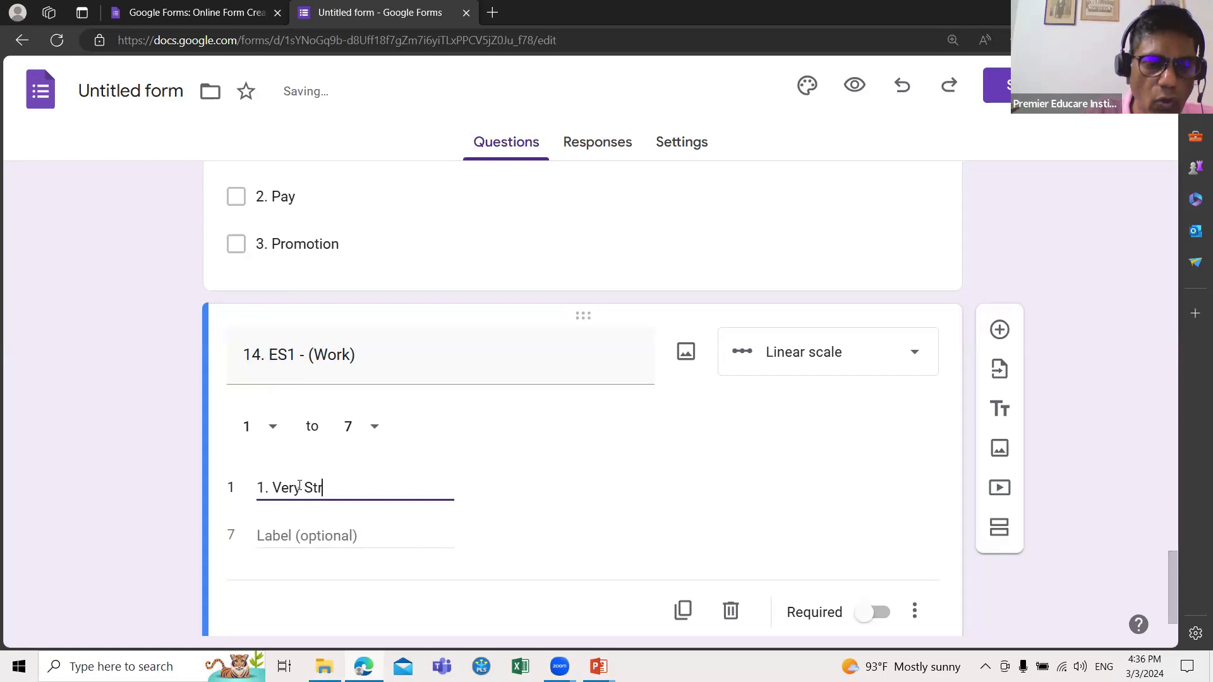
text(ongly Dis)
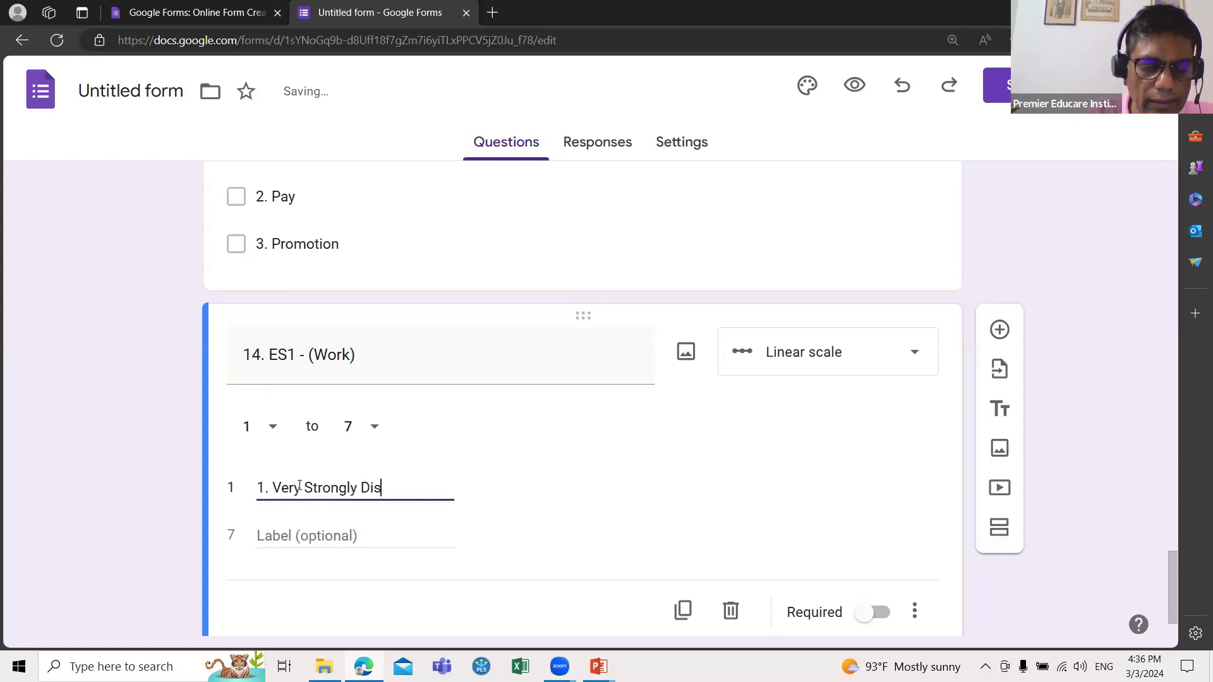
text(agree)
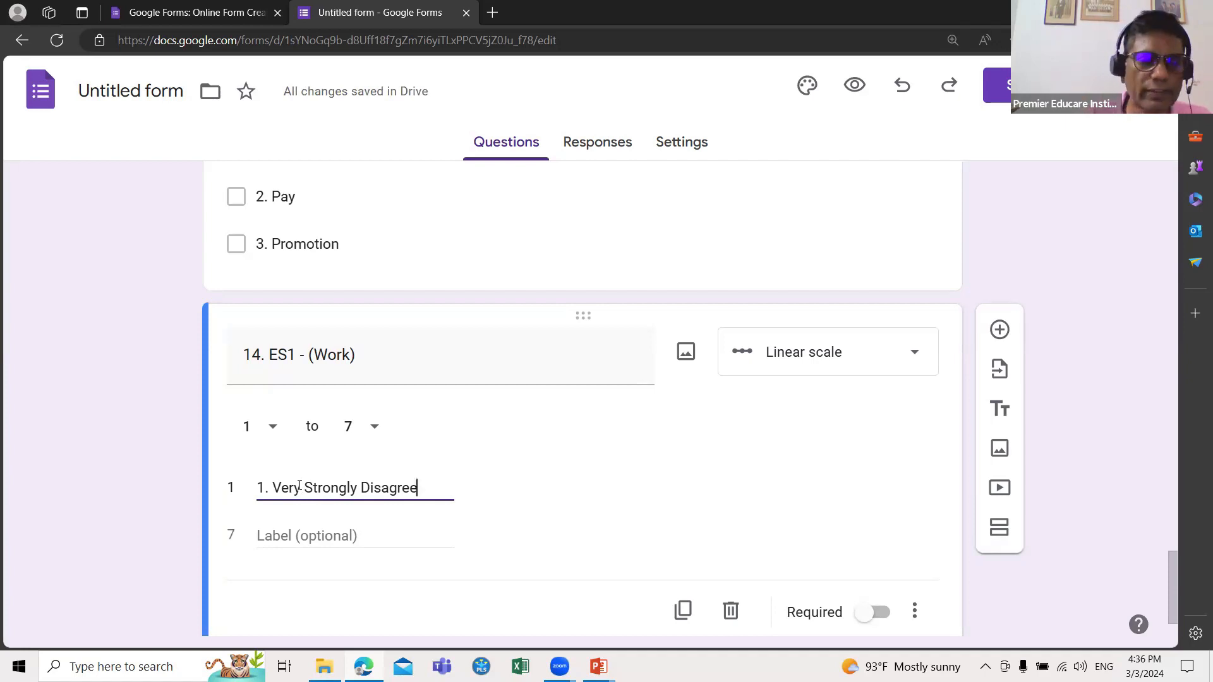
Step: Copy the Very Strongly Disagree label text into the point 7 label
click(262, 536)
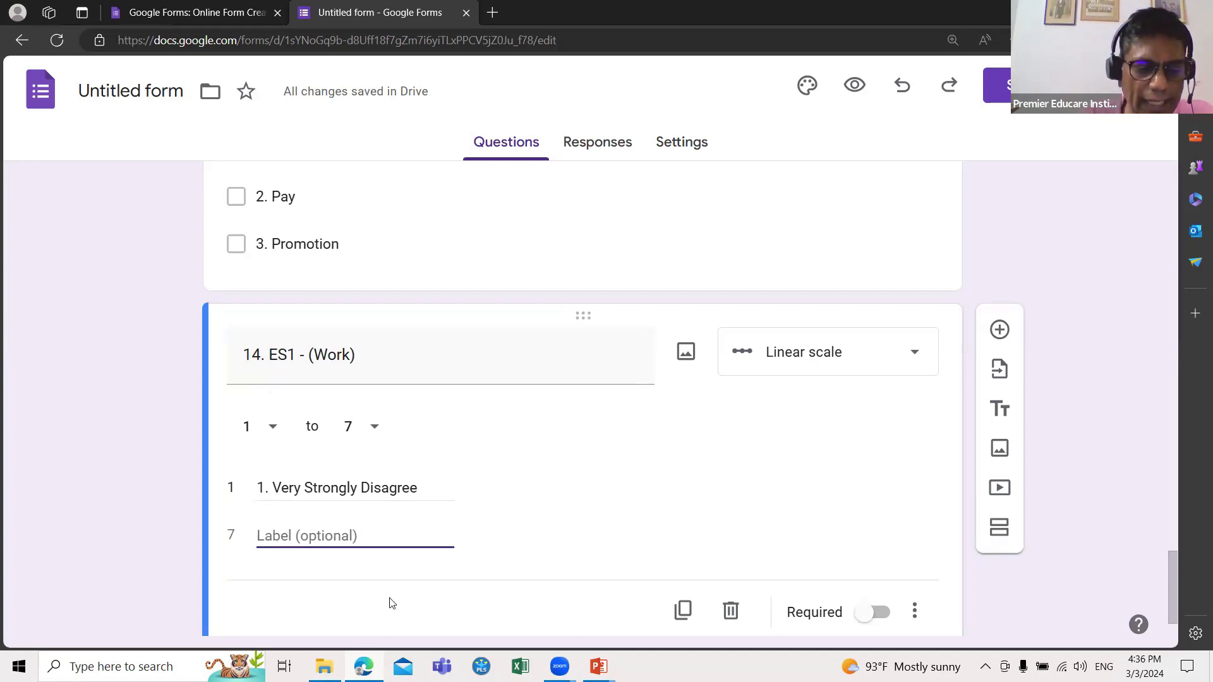
text(7.)
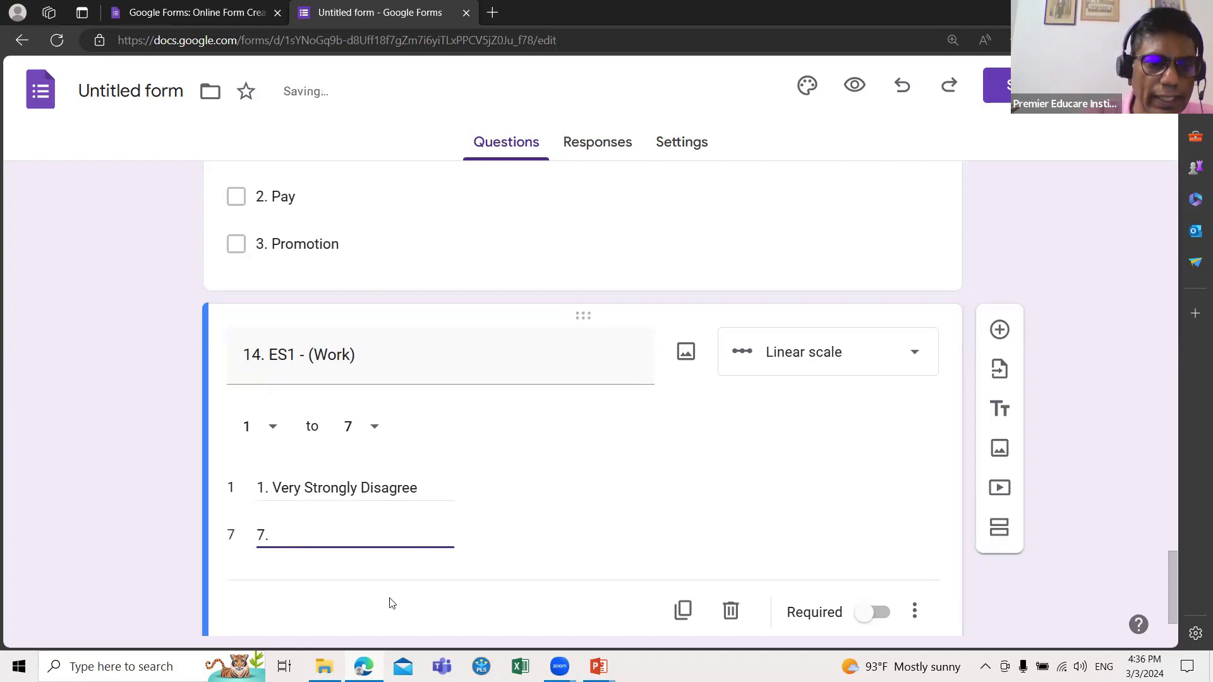
triple_click(417, 487)
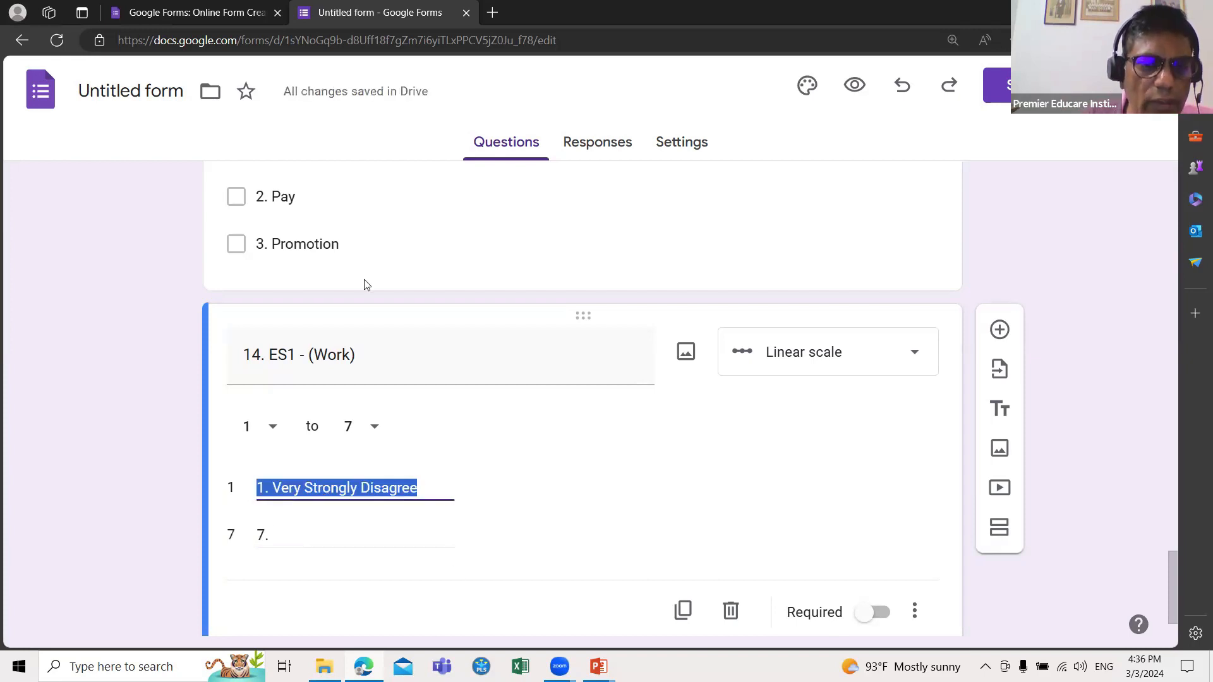
right_click(322, 490)
click(366, 243)
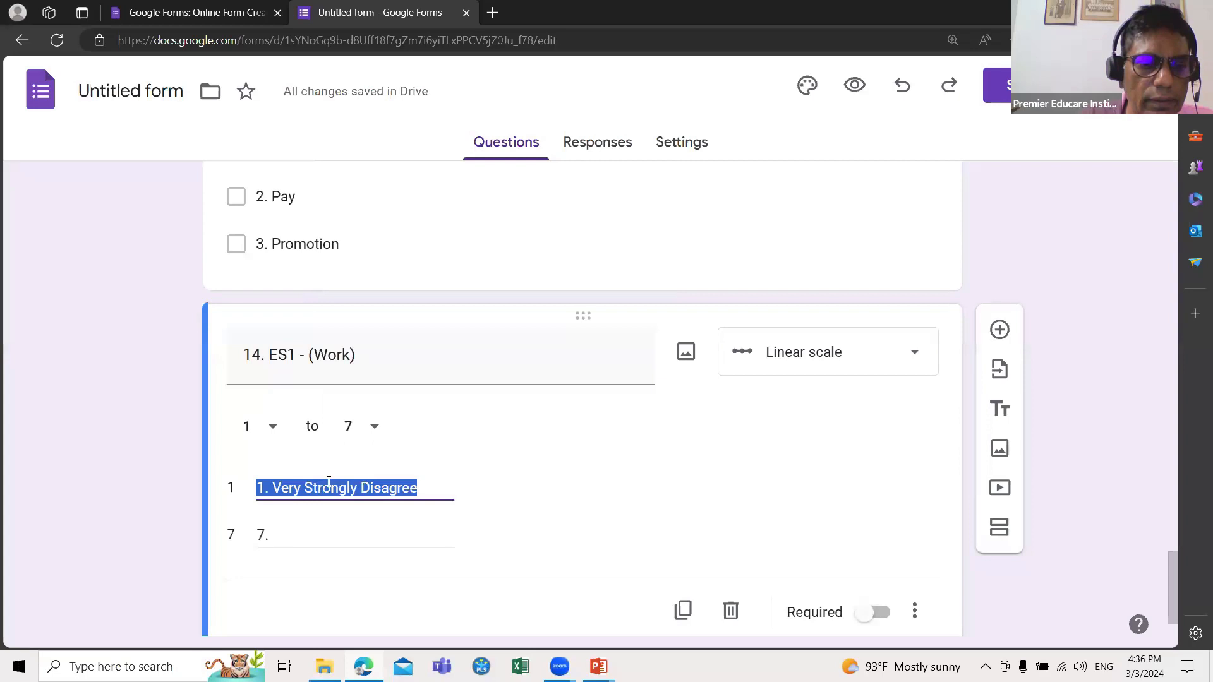
triple_click(272, 538)
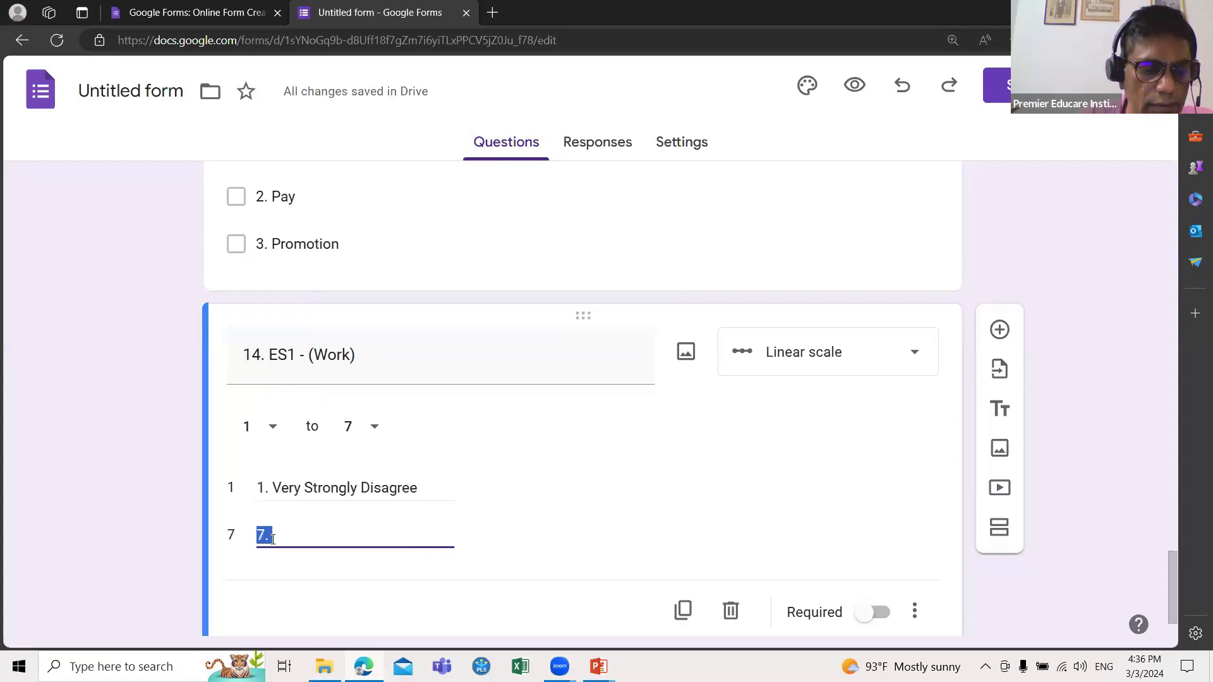
key(ctrl+v)
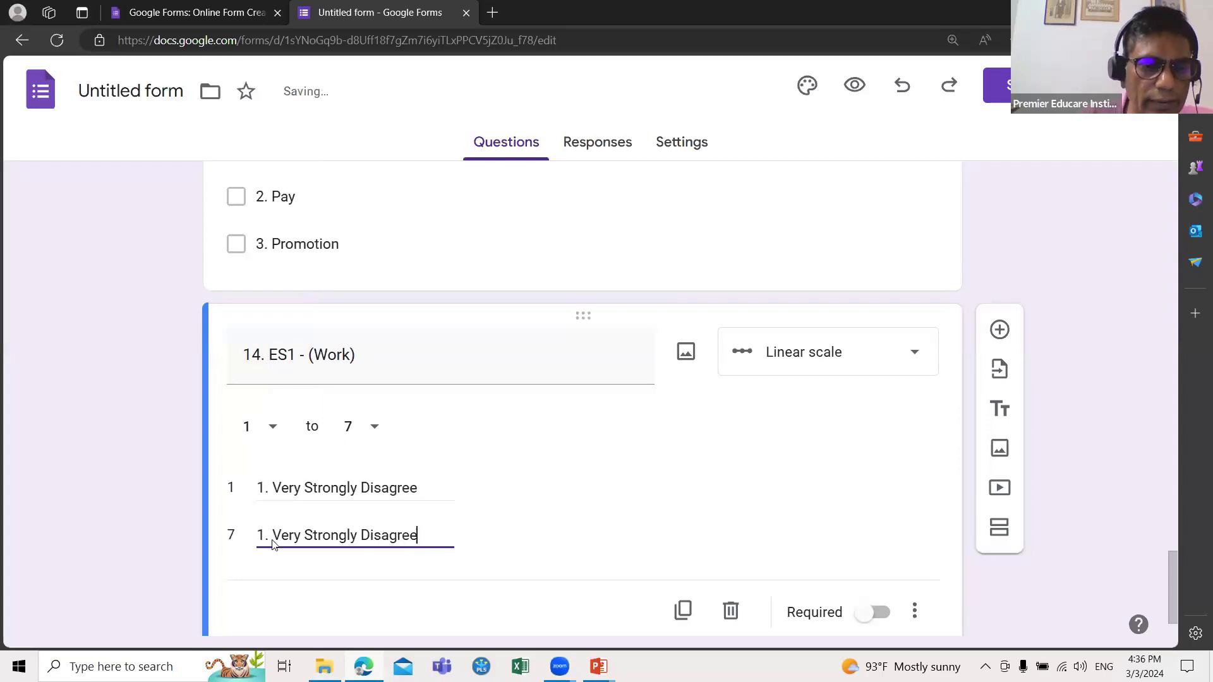
Step: Remove the '1. ' prefixes from both labels and change label 7 to 'Very Strongly Agree'
triple_click(272, 489)
click(271, 490)
key(BackSpace)
key(BackSpace)
key(BackSpace)
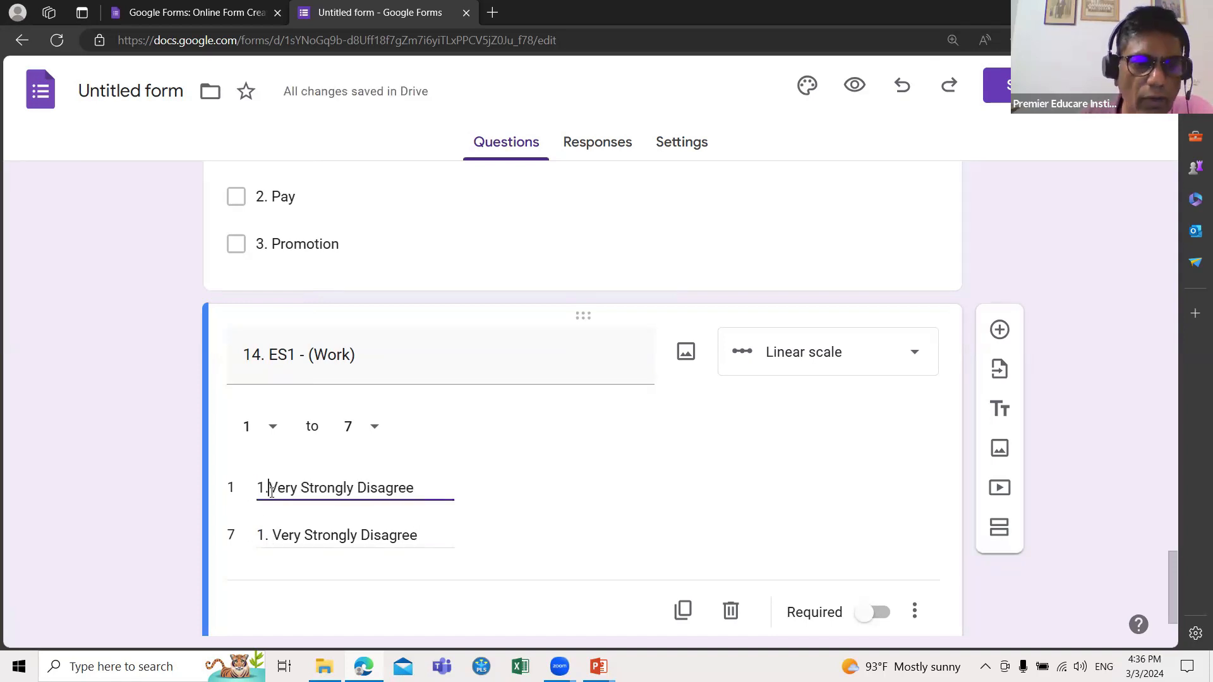
triple_click(270, 534)
click(270, 534)
key(BackSpace)
key(BackSpace)
key(BackSpace)
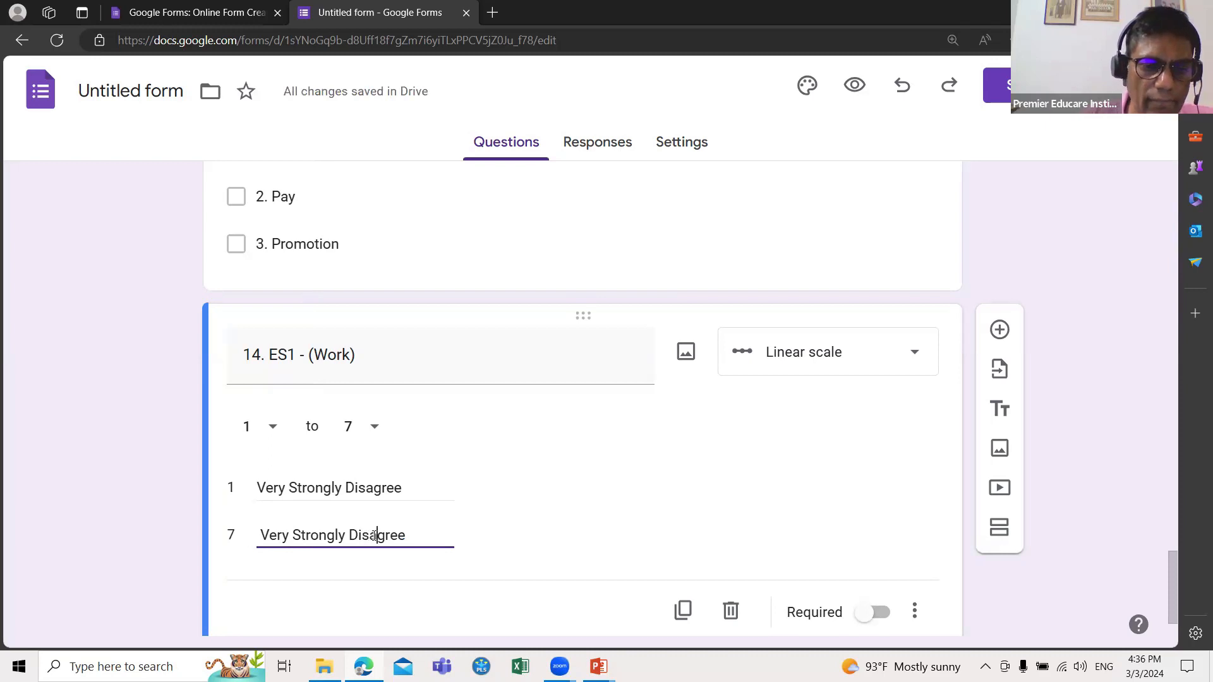
click(376, 535)
key(BackSpace)
key(BackSpace)
key(BackSpace)
key(BackSpace)
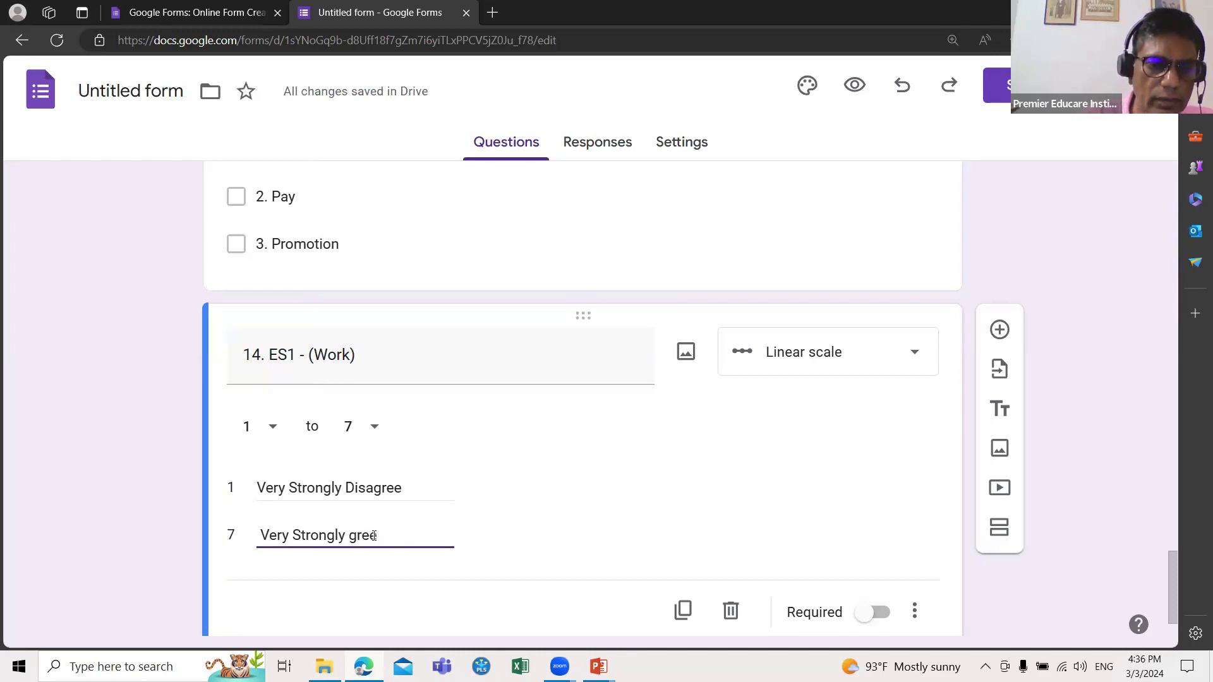
text(A)
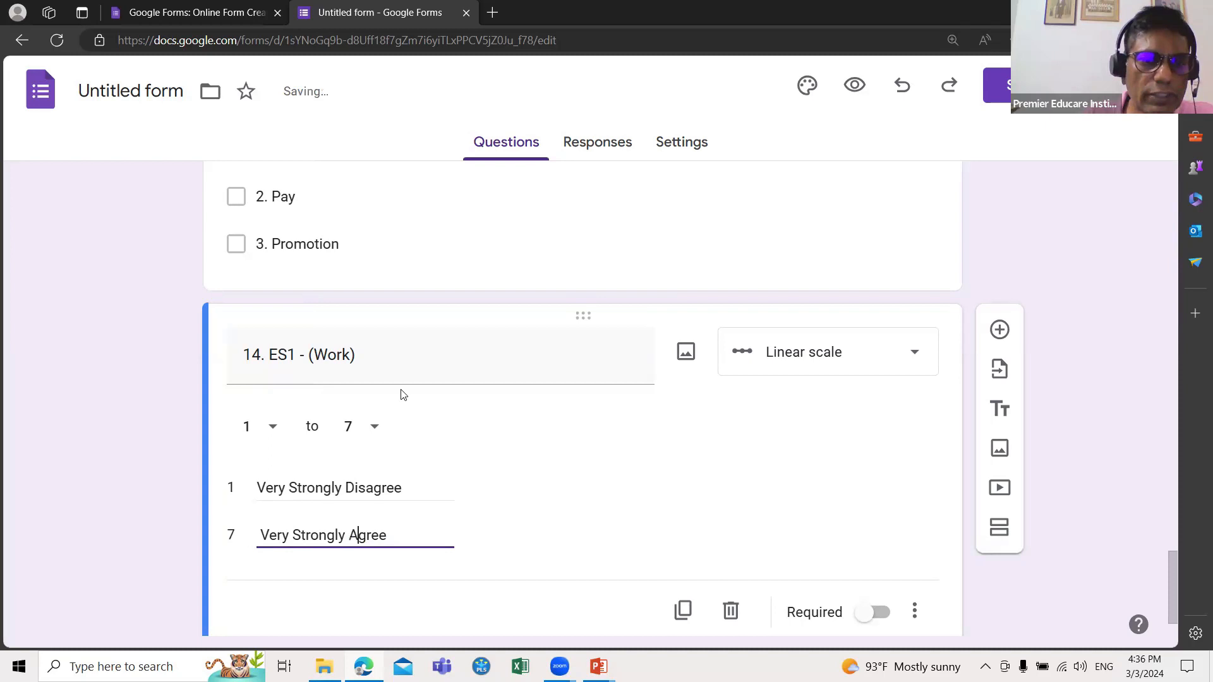
Step: Switch on Required for question 14, the ES1 - (Work) scale
scroll(399, 382, down, 1)
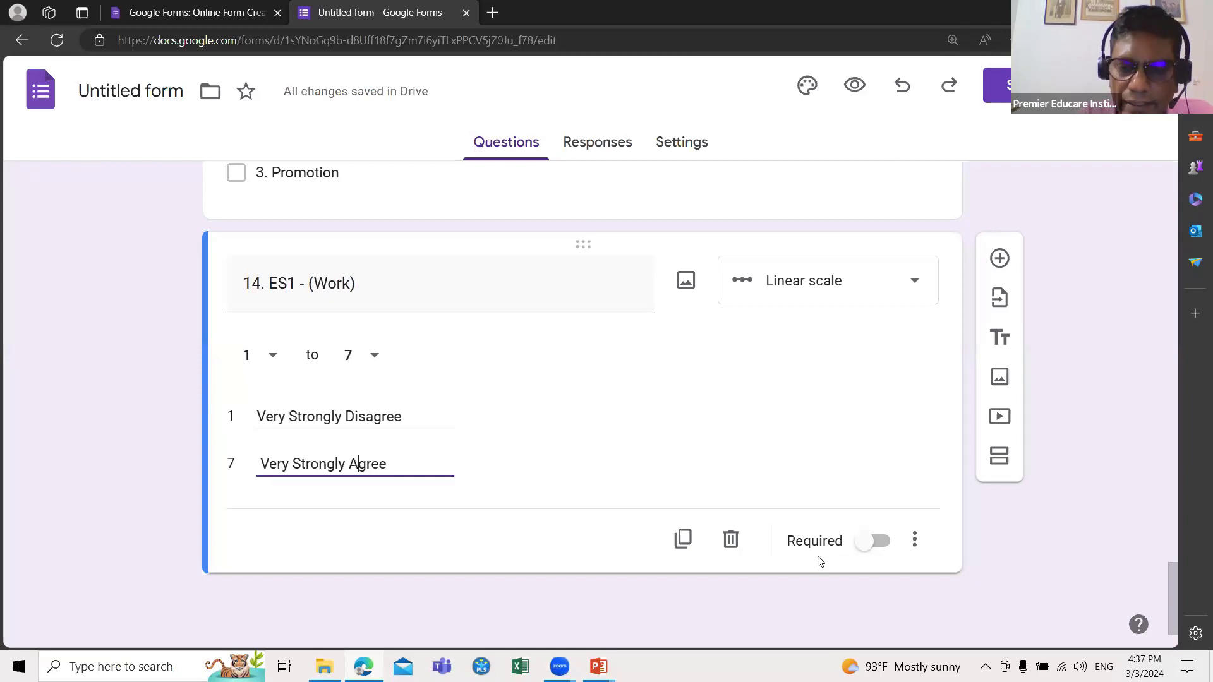
click(857, 550)
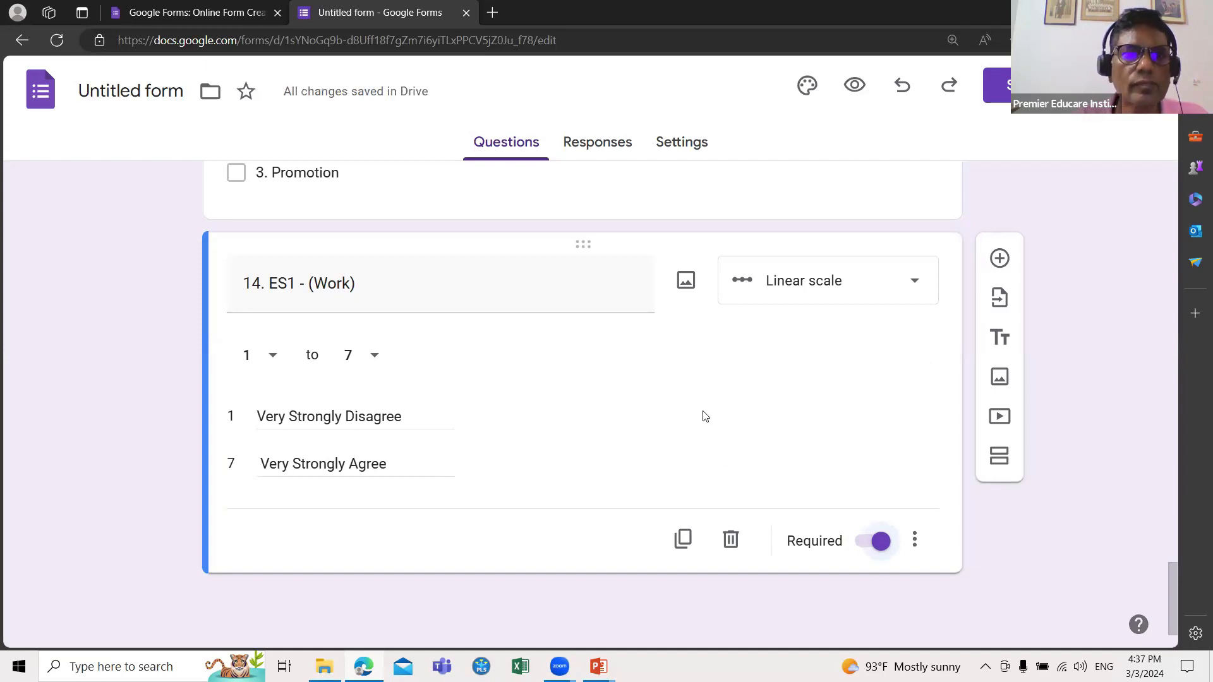
mouse_move(598, 666)
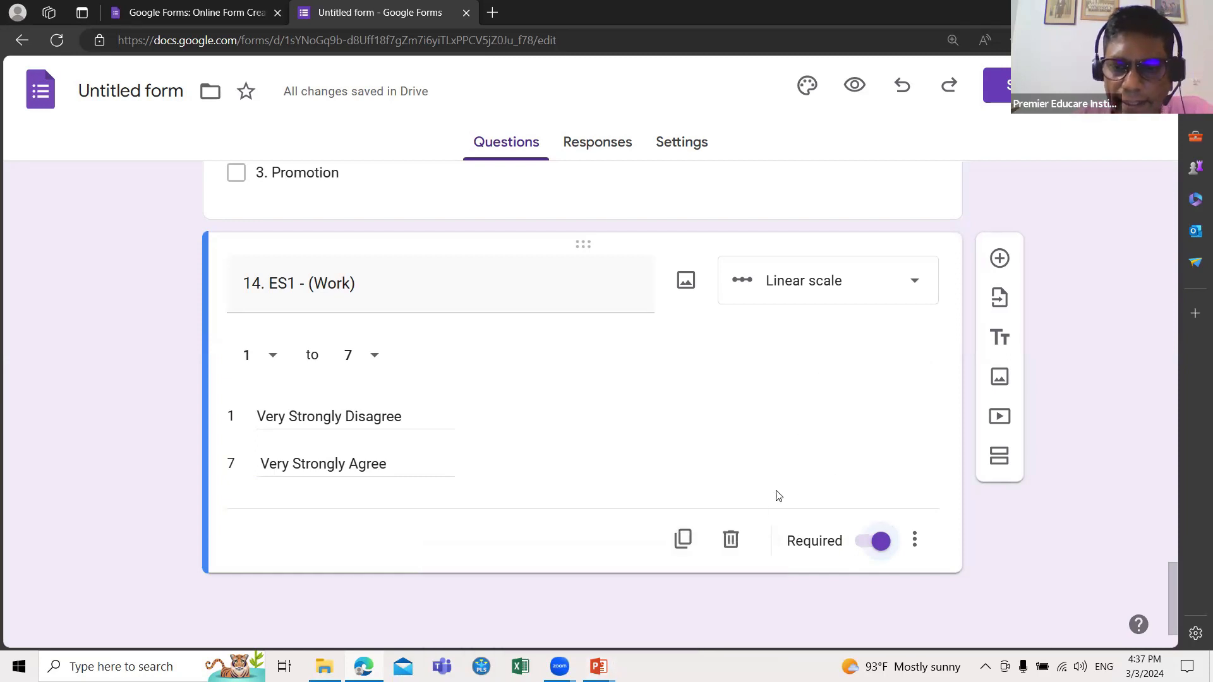
Step: Duplicate question 14 and retitle the copy '15. ES2 - (Pay)'
click(681, 541)
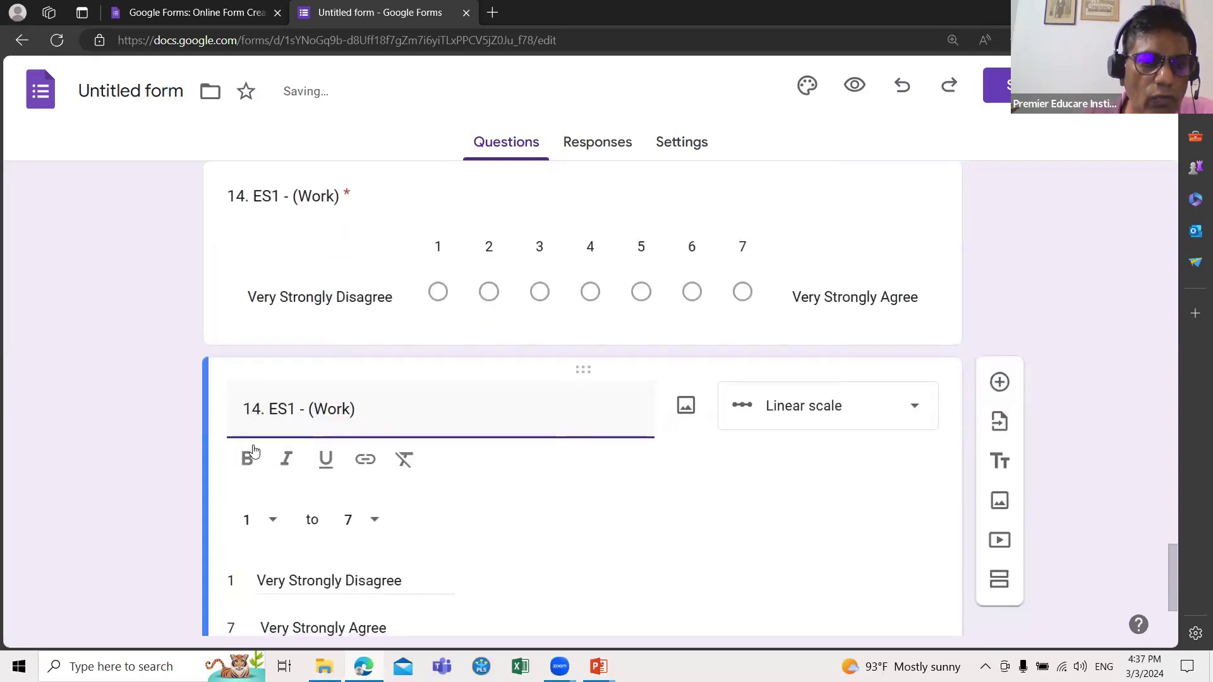
click(259, 409)
key(BackSpace)
text(5)
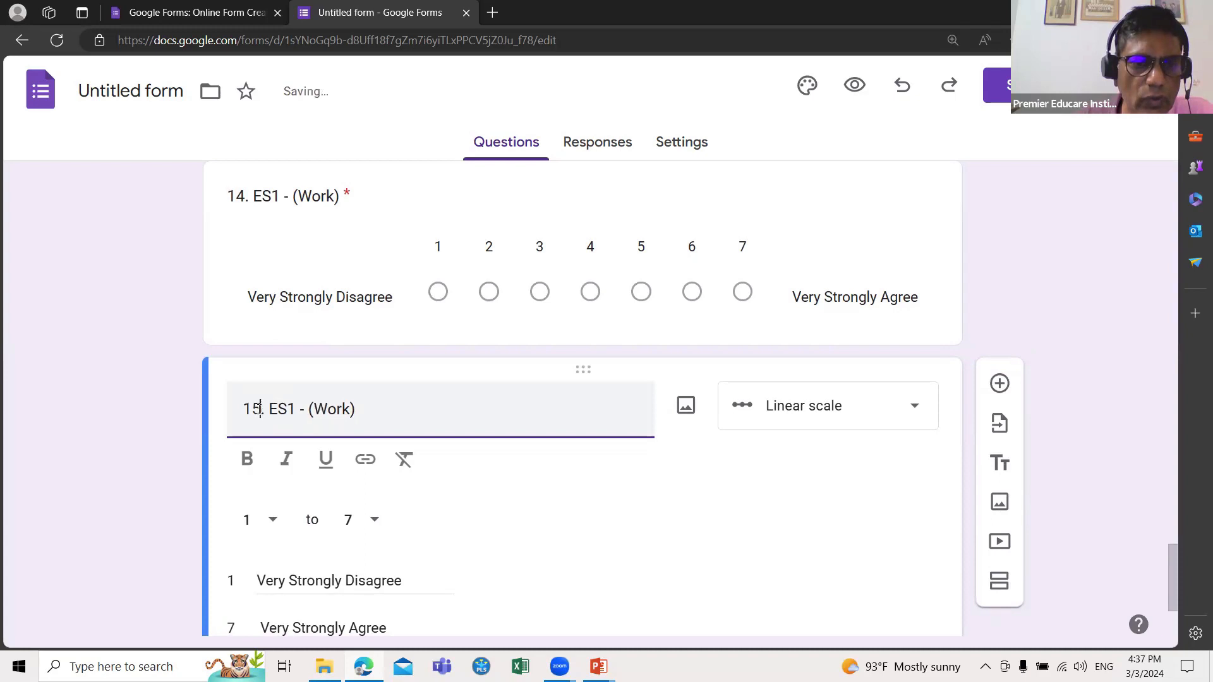
click(295, 411)
key(BackSpace)
text(2)
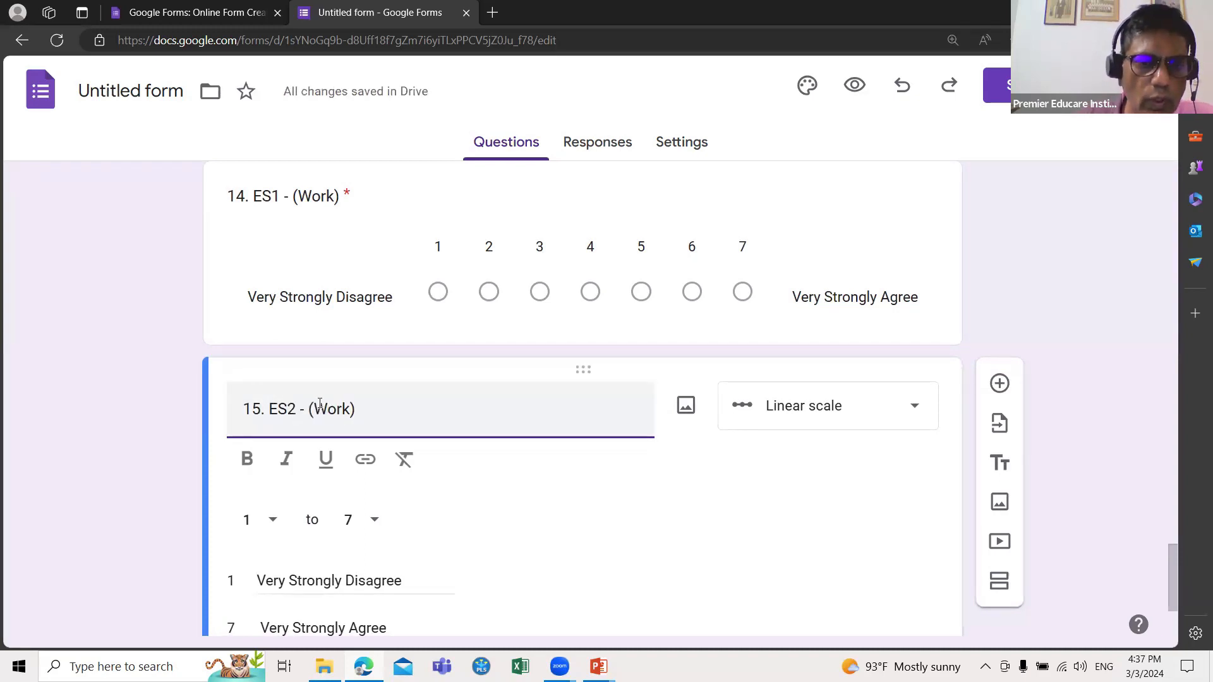
click(348, 409)
key(BackSpace)
key(BackSpace)
key(BackSpace)
key(BackSpace)
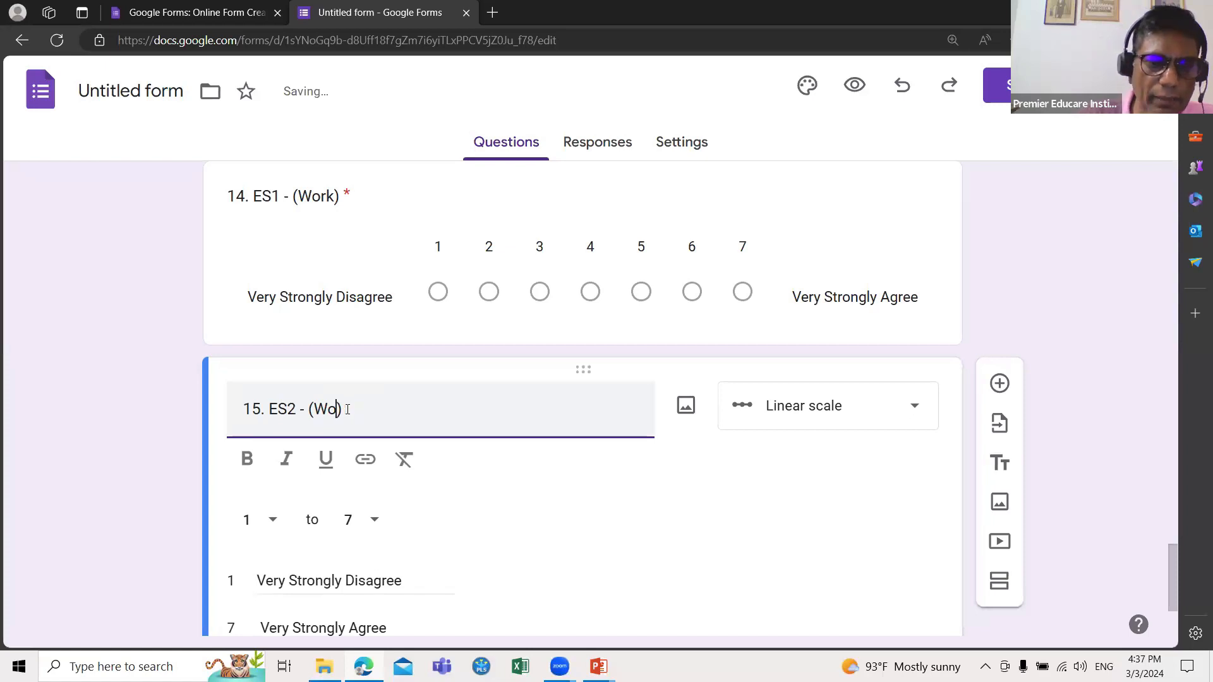
text(ay)
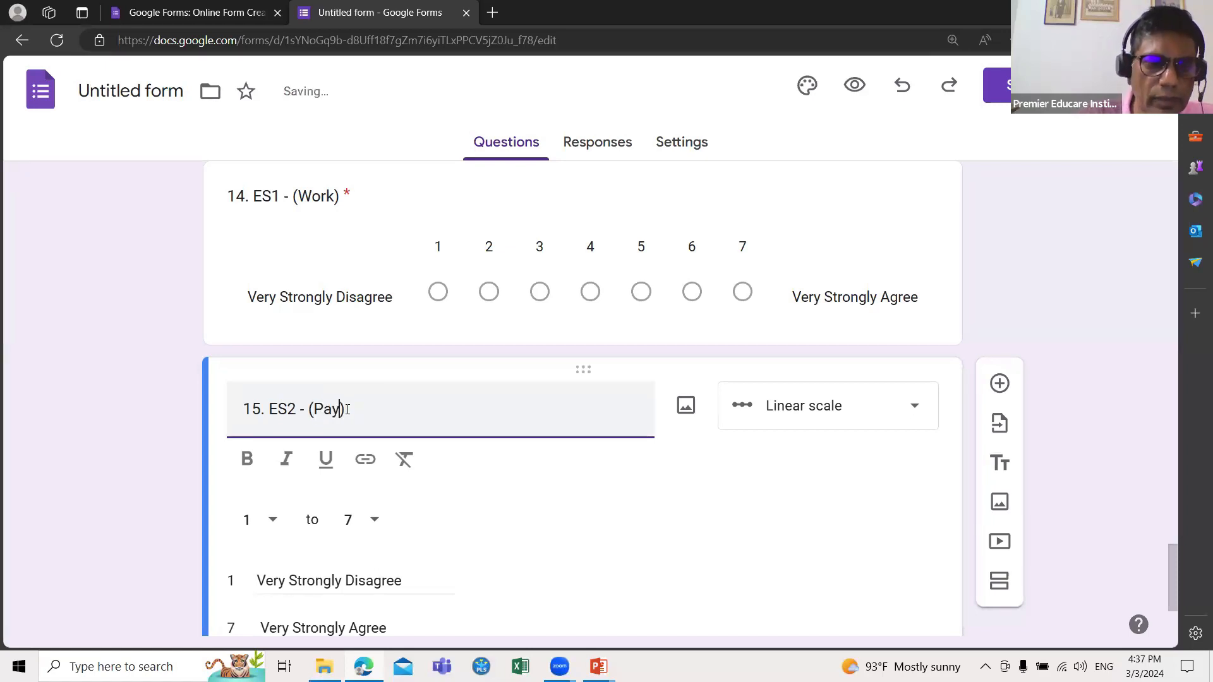
scroll(605, 517, down, 3)
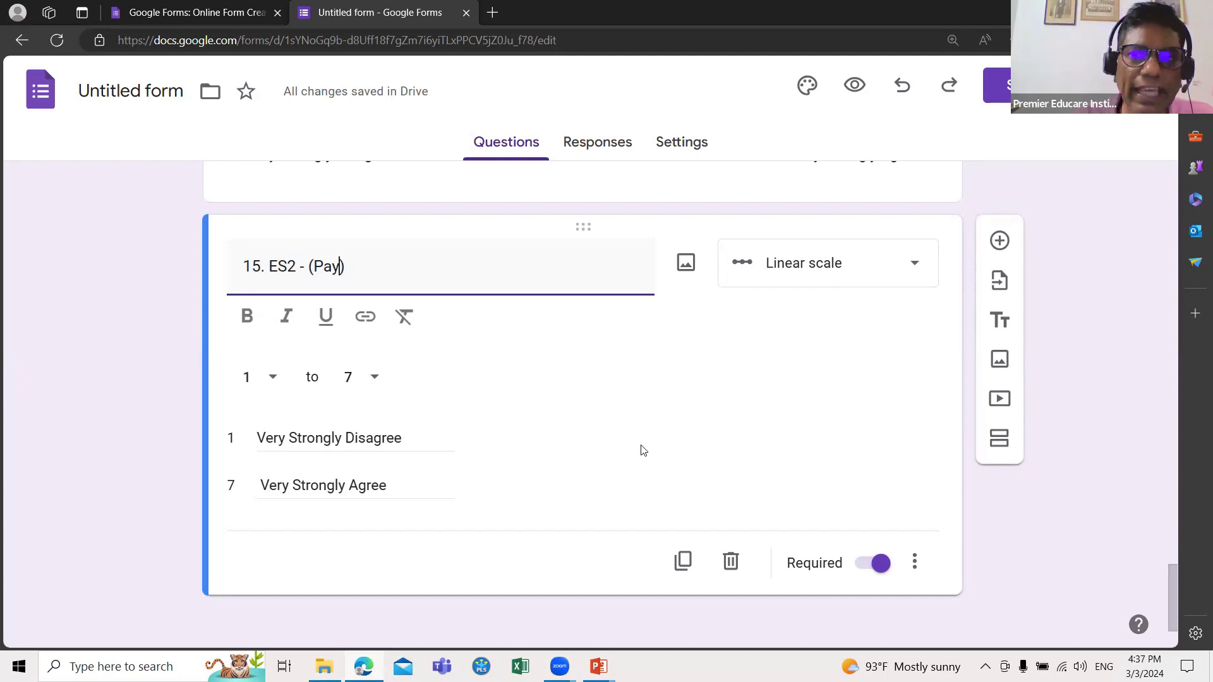
scroll(643, 451, down, 1)
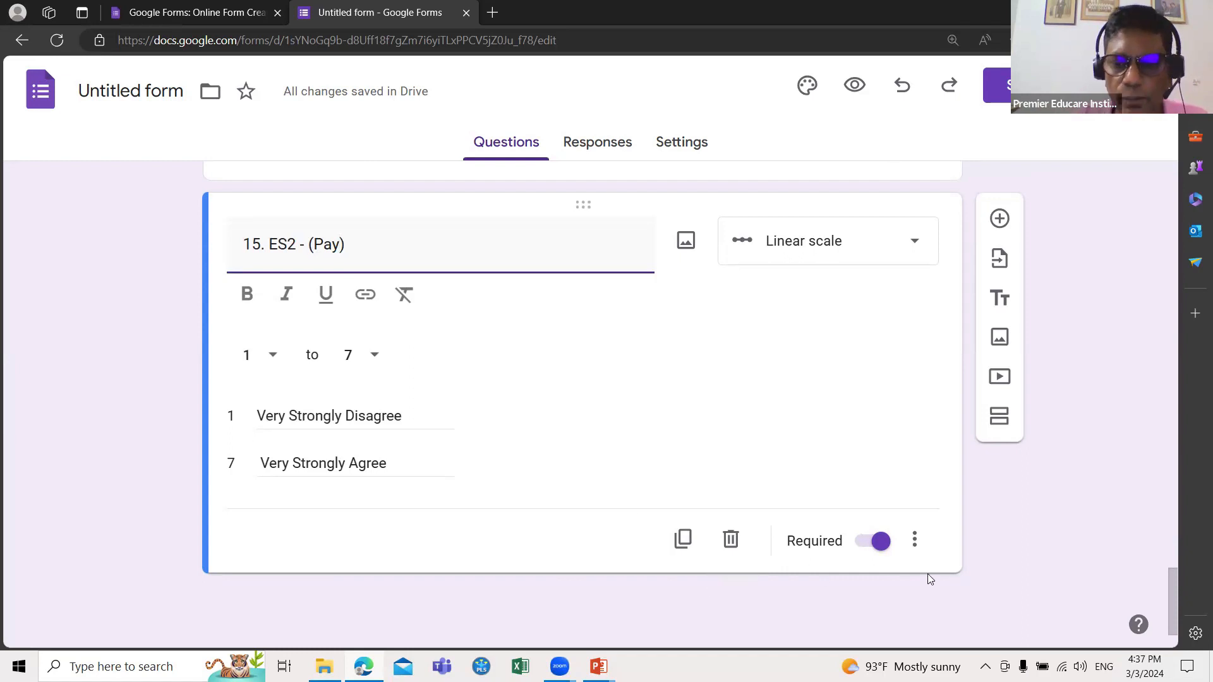
Step: Duplicate question 15 and retitle the copy '16. ES3 - (Promotions)'
click(686, 540)
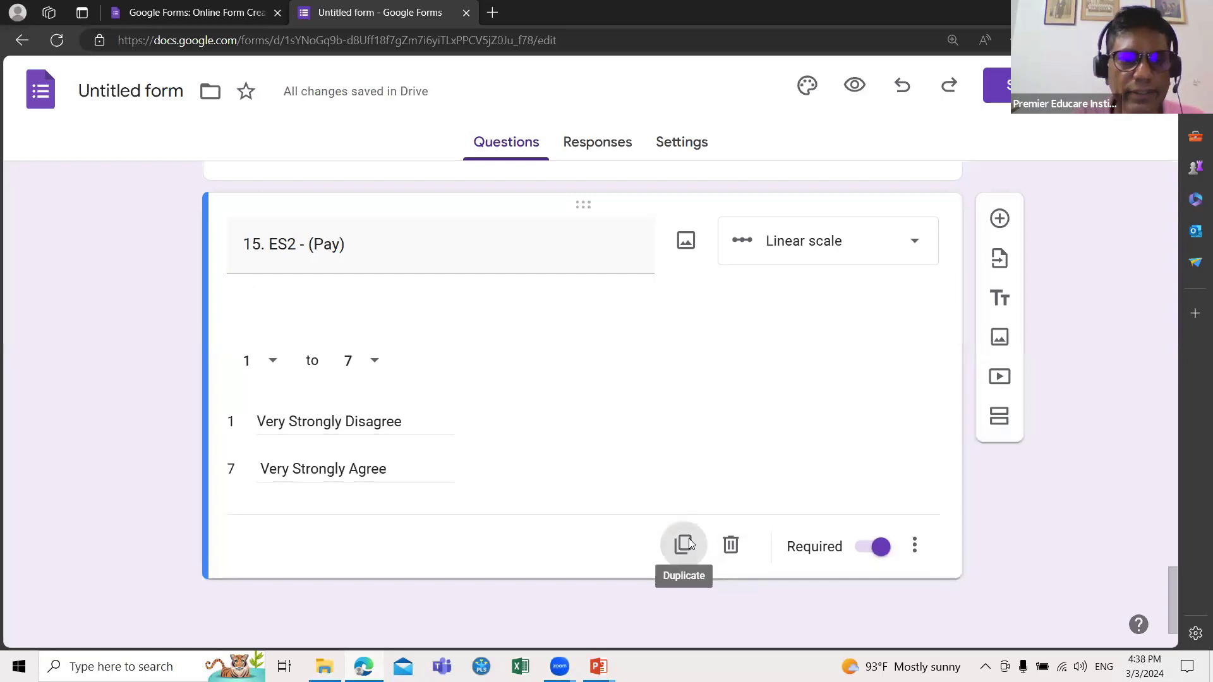
scroll(315, 417, up, 5)
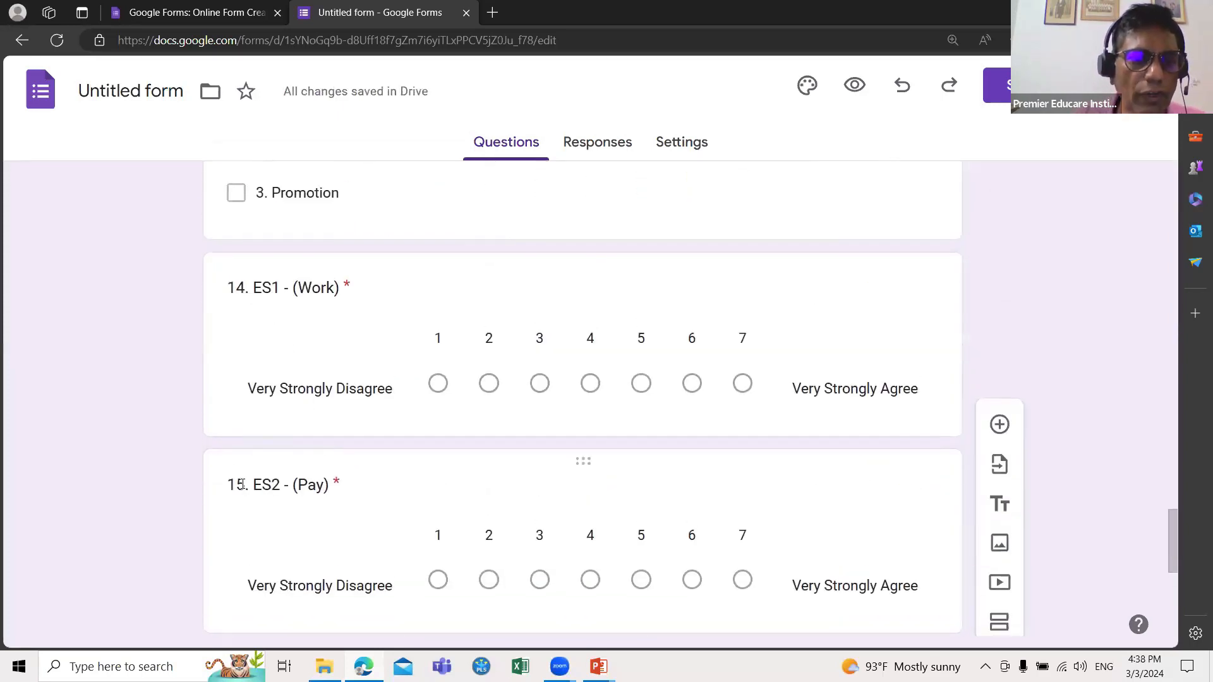
scroll(253, 467, down, 3)
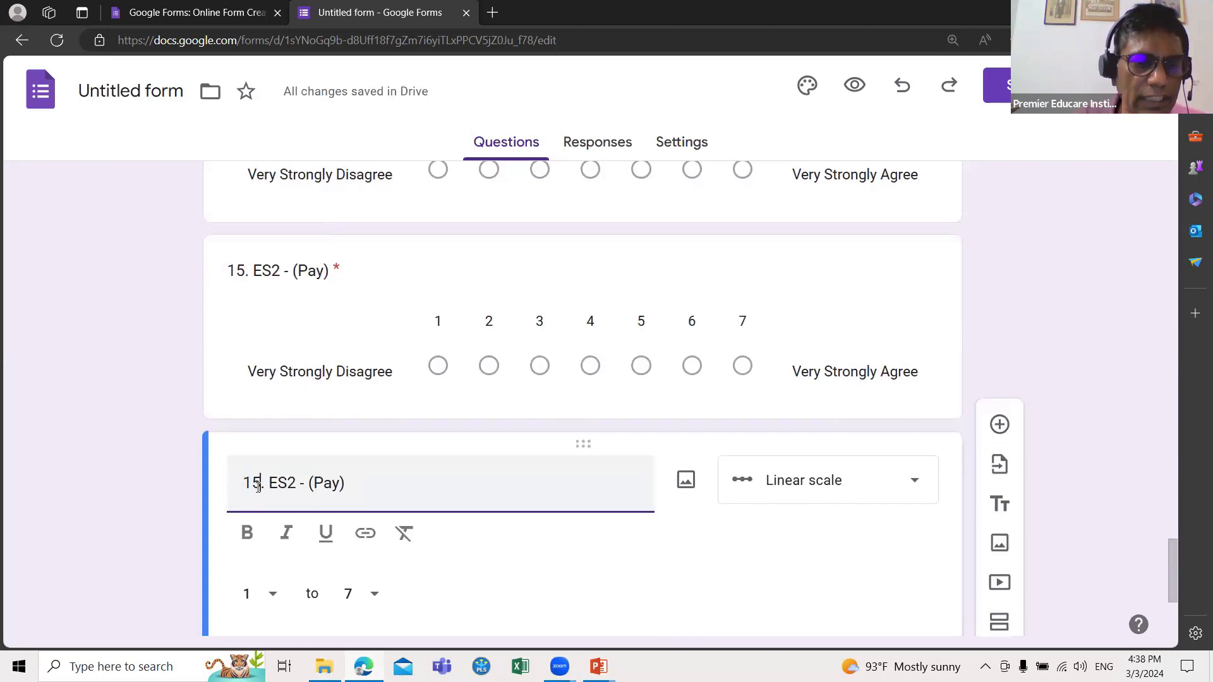
click(257, 487)
key(BackSpace)
text(6)
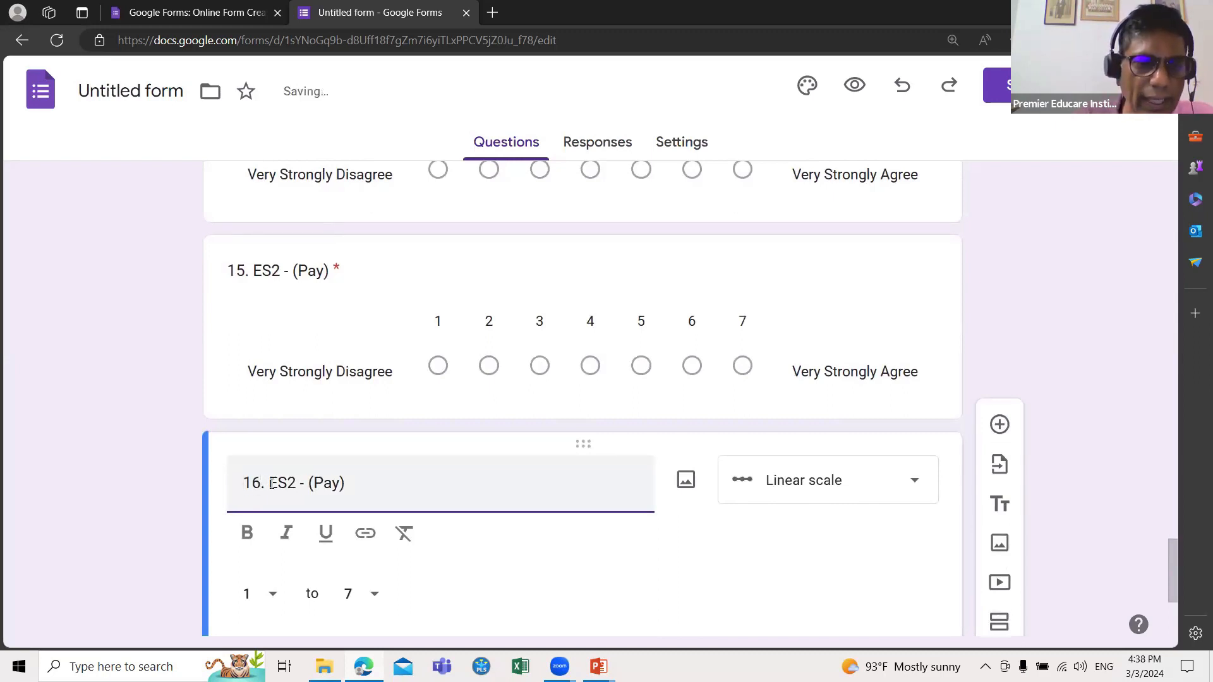
click(295, 483)
key(BackSpace)
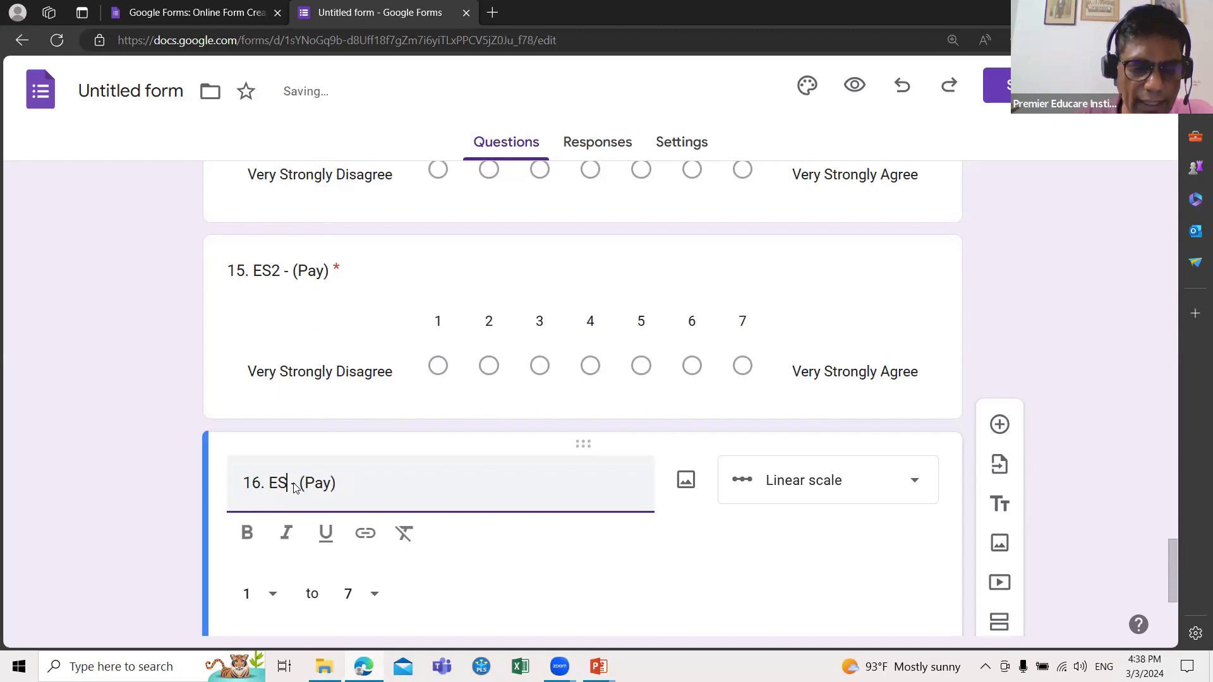
text(3)
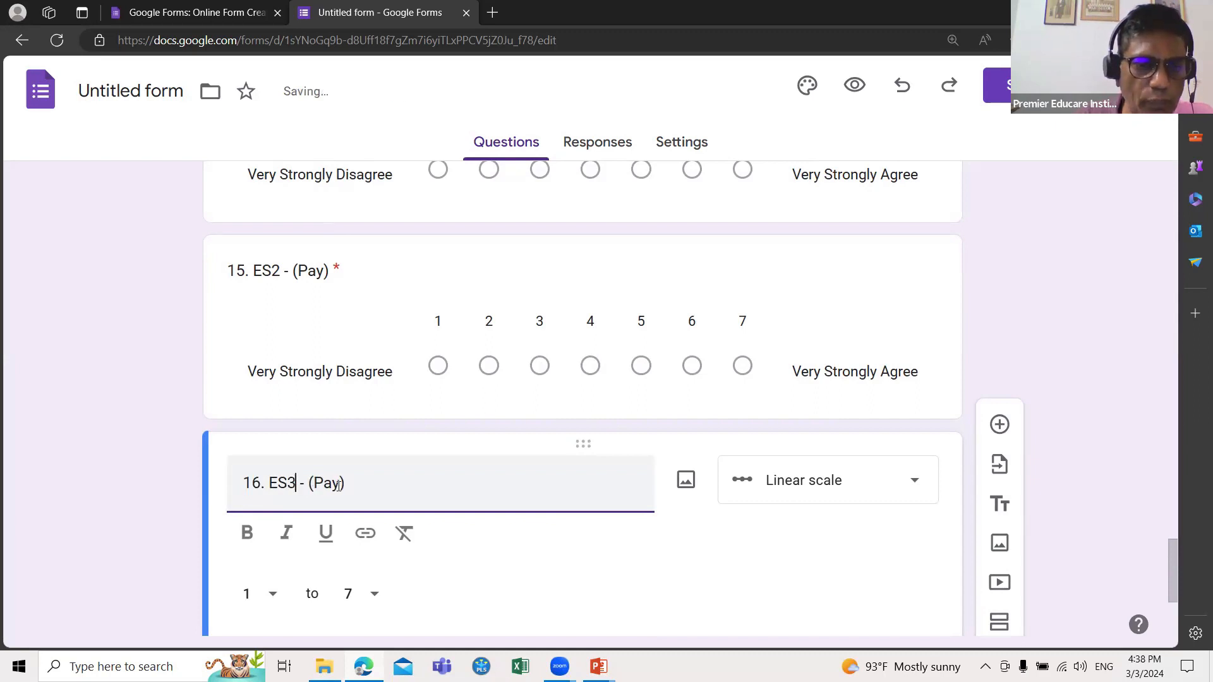
click(338, 485)
key(BackSpace)
key(BackSpace)
text(rom)
text(otion)
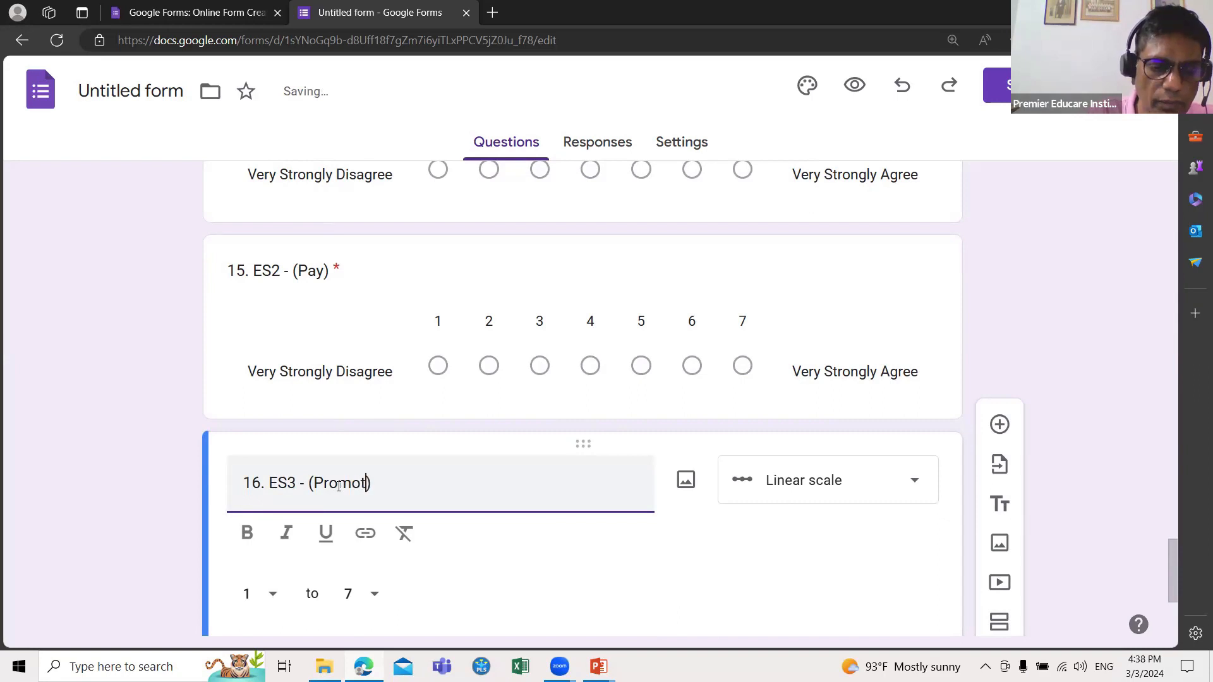
text(s)
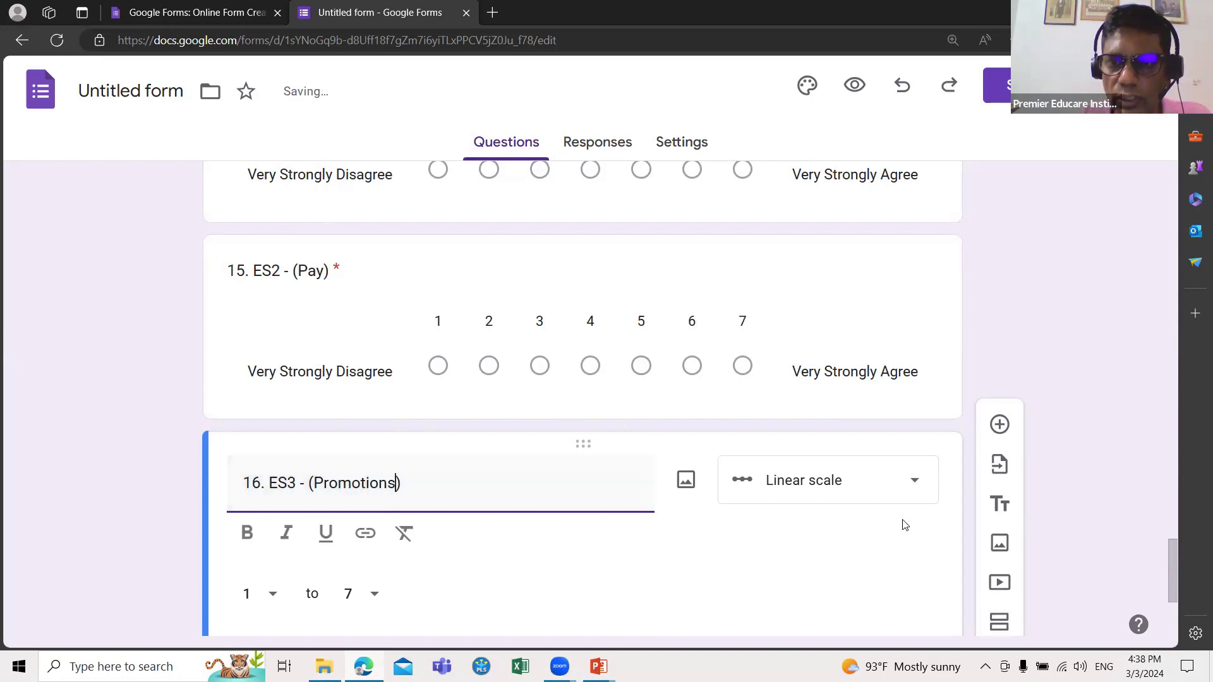
scroll(910, 501, down, 1)
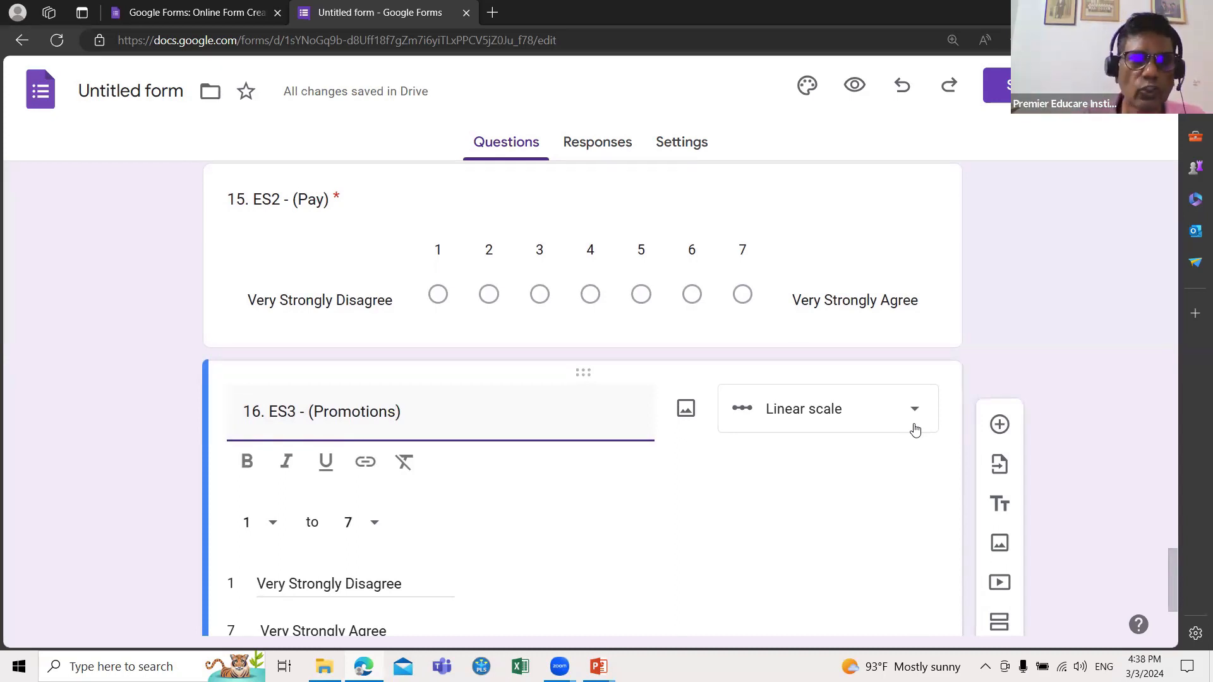
scroll(877, 339, up, 5)
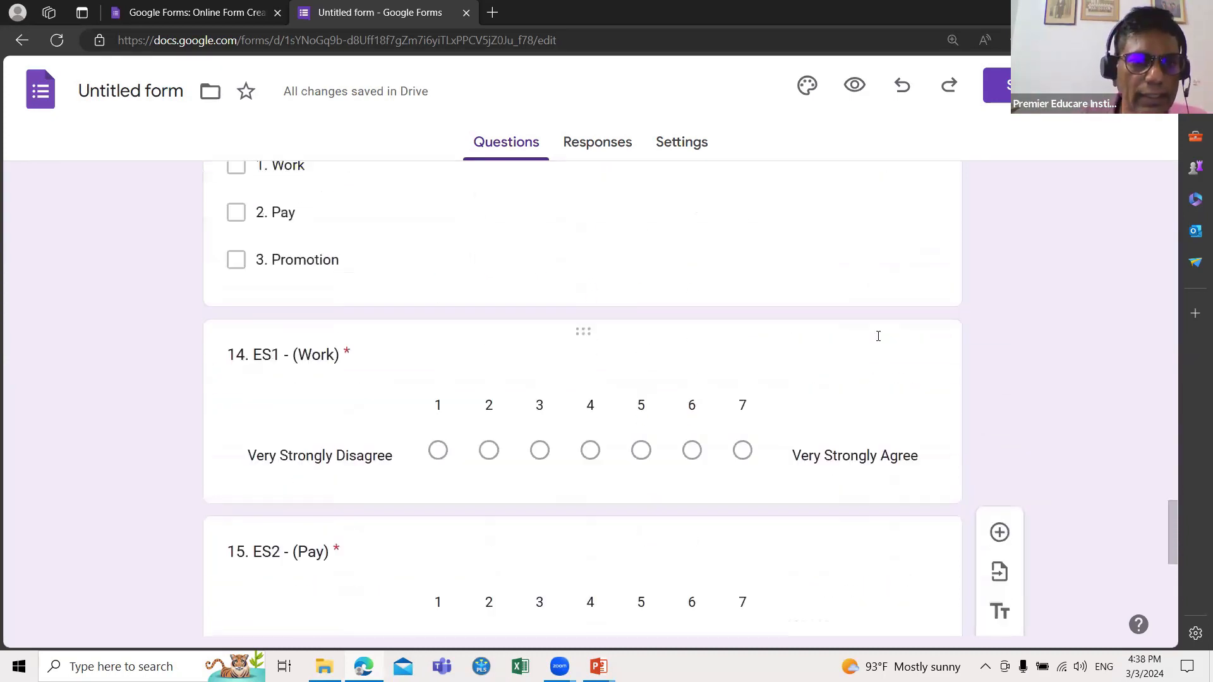
scroll(878, 336, up, 2)
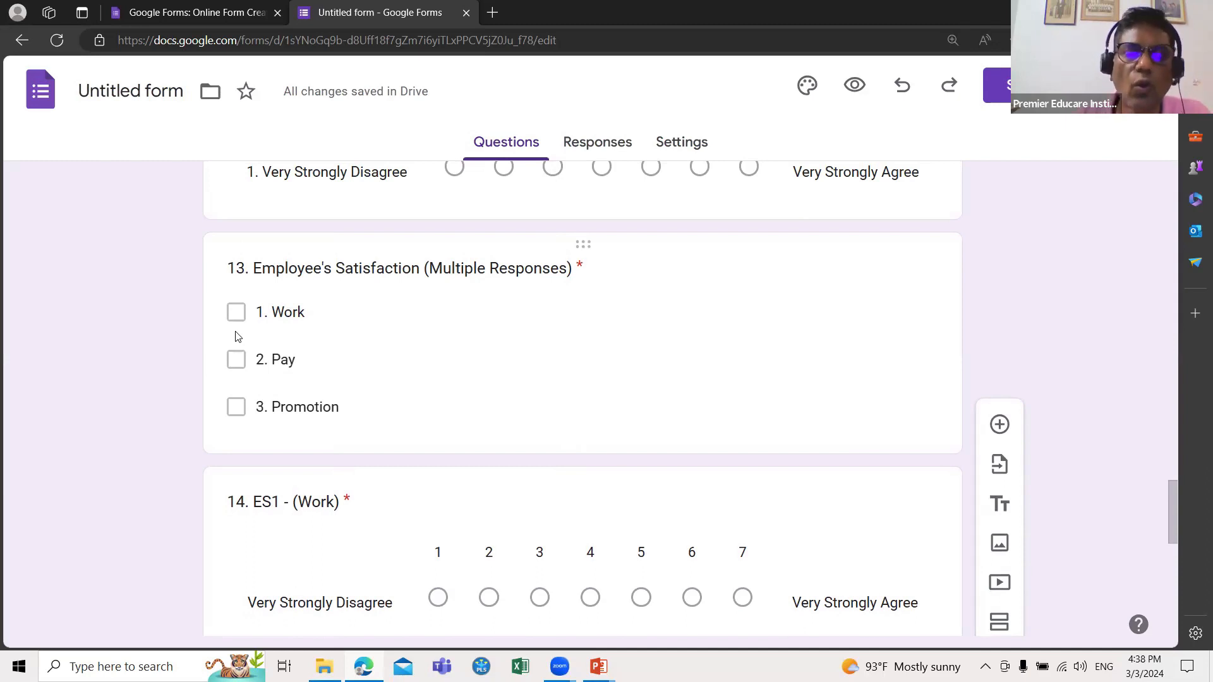
scroll(481, 538, down, 7)
click(481, 539)
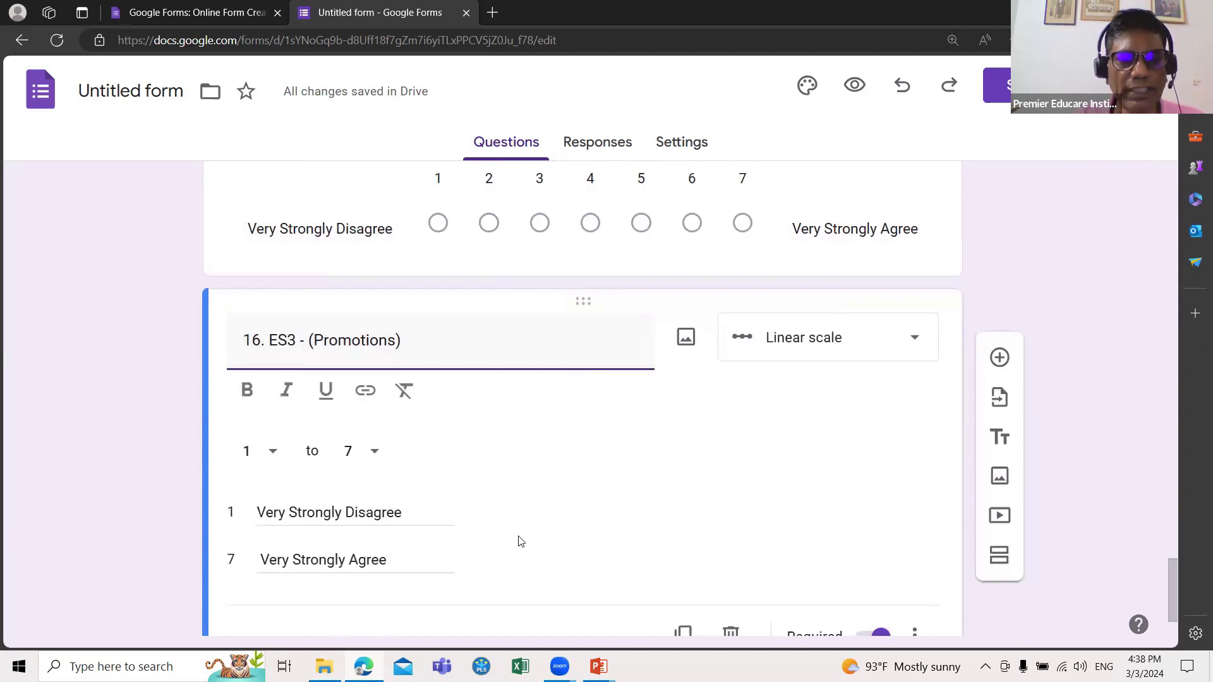
scroll(572, 572, down, 2)
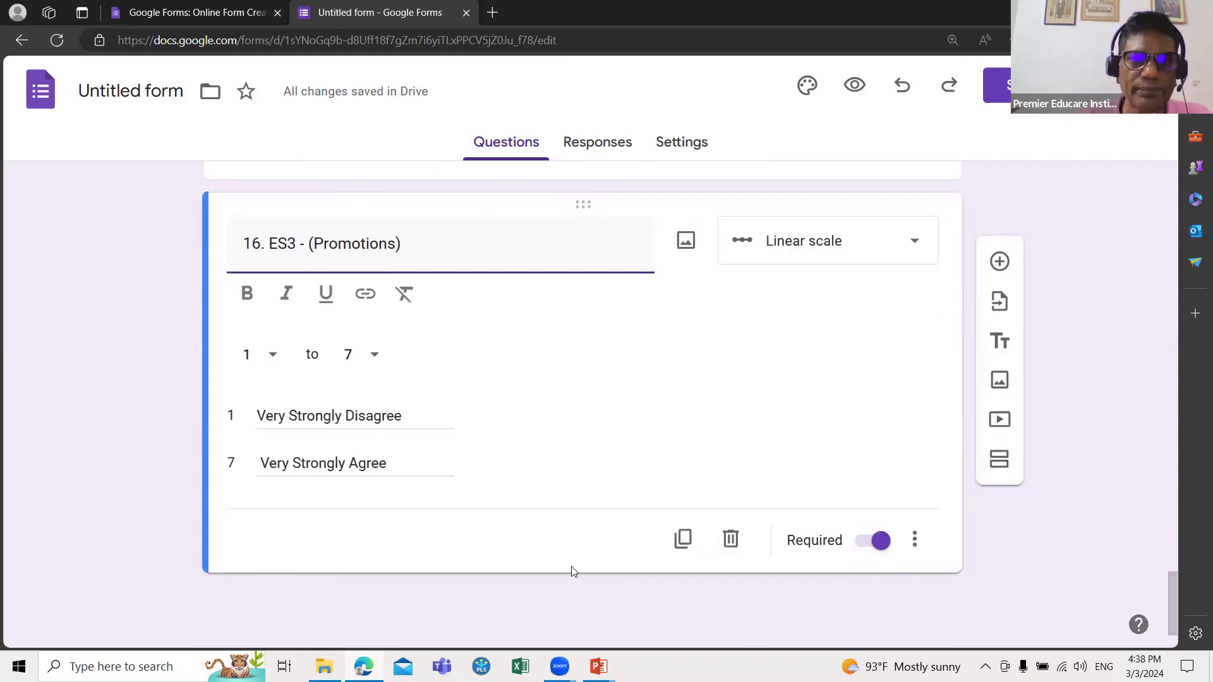
scroll(573, 571, up, 15)
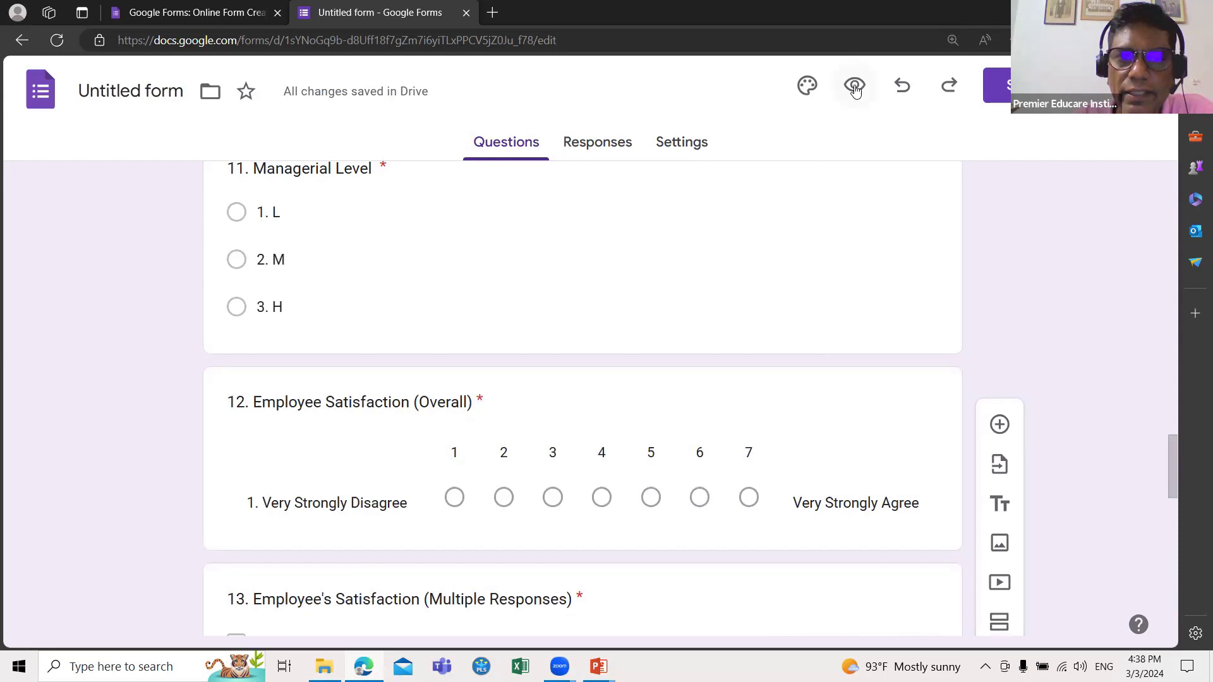
Step: Preview the form and answer Sector as Private and department as Marketing
click(855, 87)
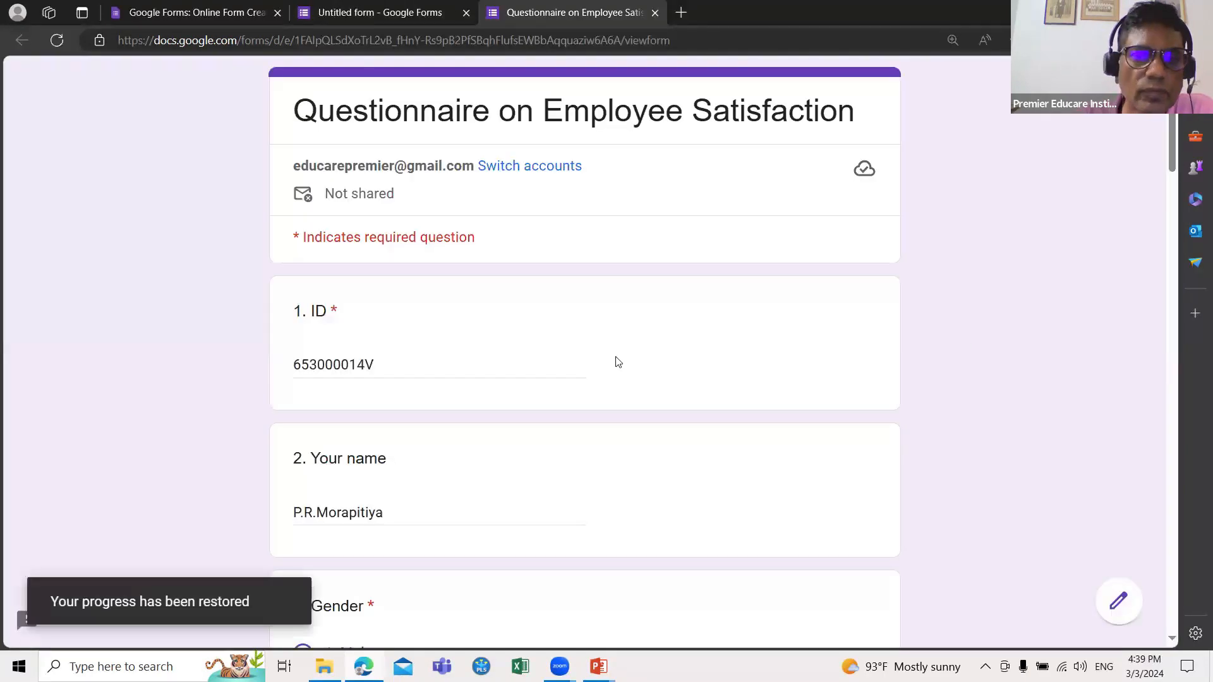
scroll(616, 360, down, 3)
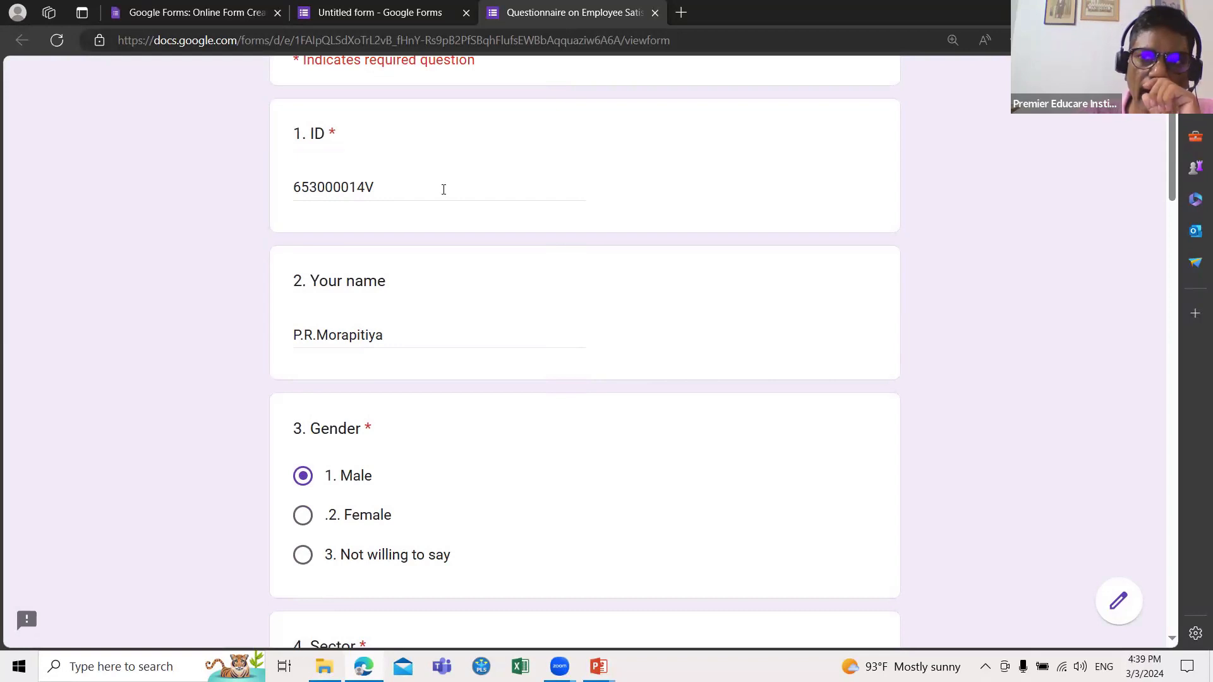
scroll(443, 190, down, 3)
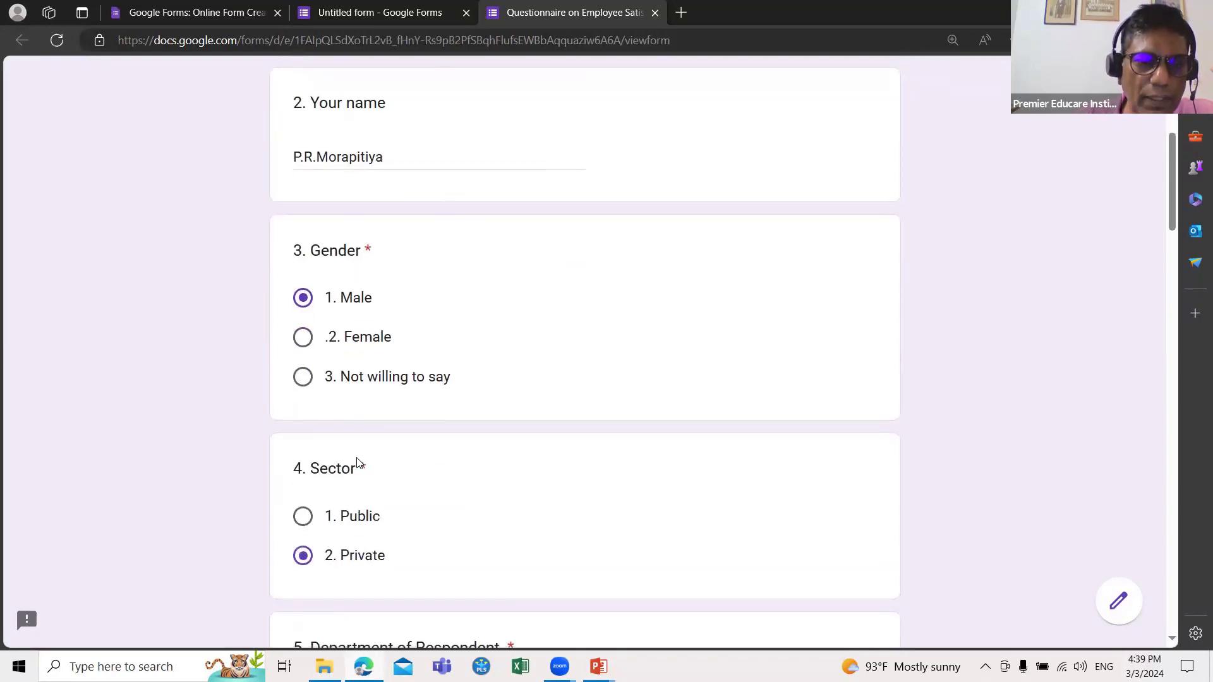
scroll(356, 464, down, 3)
click(304, 340)
click(302, 378)
scroll(302, 372, down, 3)
click(304, 340)
click(302, 378)
scroll(406, 367, down, 3)
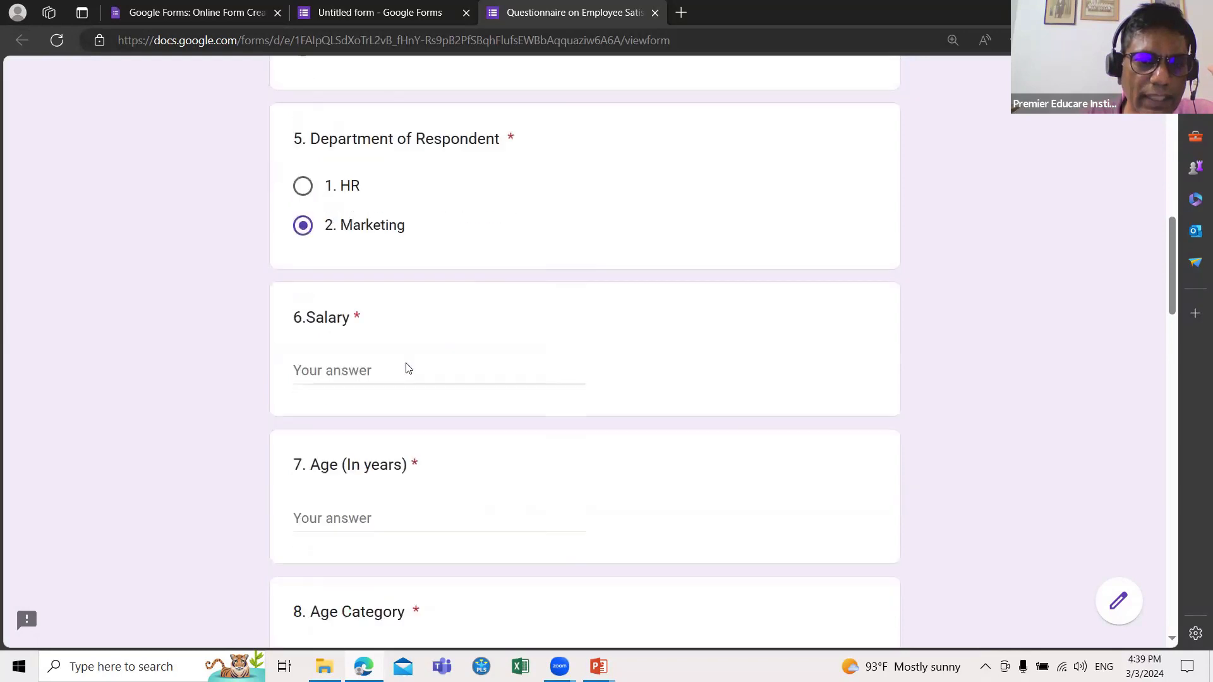
Step: Enter salary '55,000 Rs', age 58, and choose the Above 40 age category
click(347, 351)
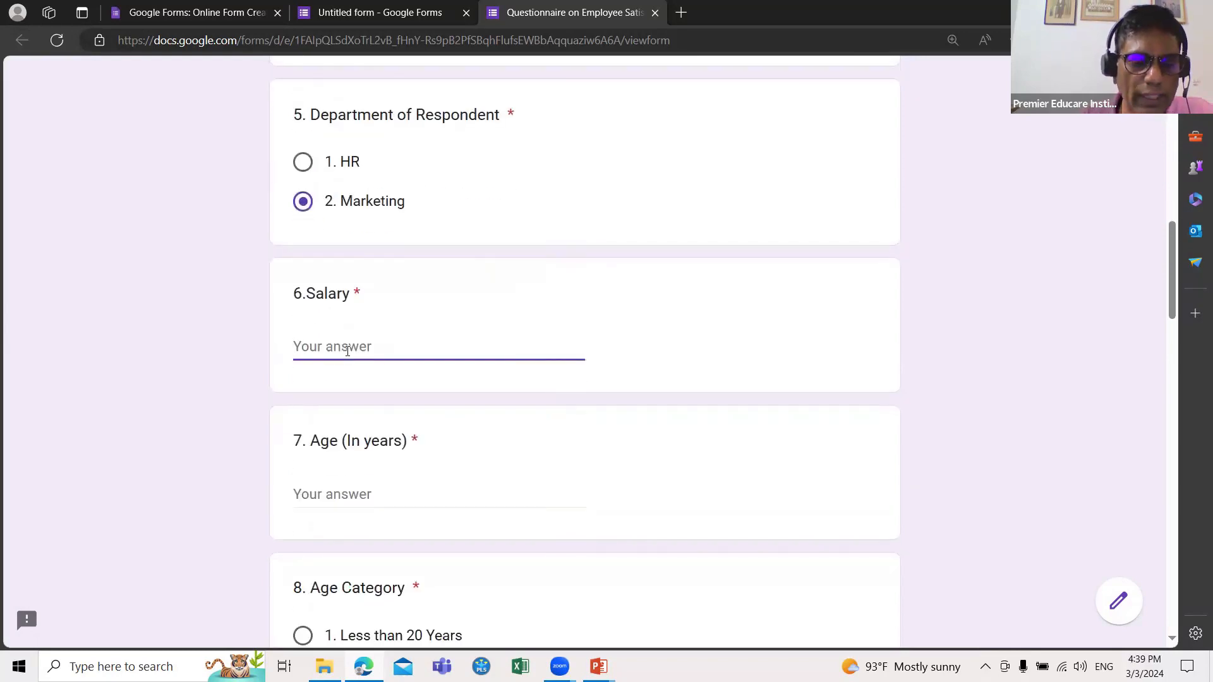
text(55,000 Rs)
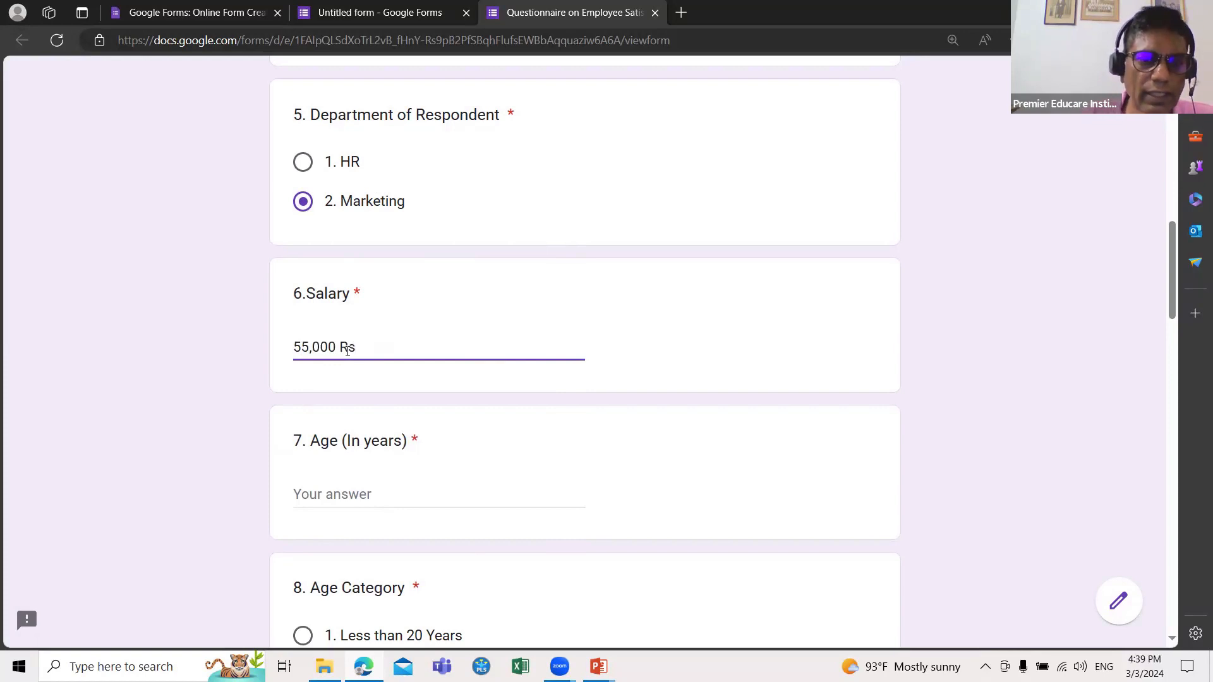
click(334, 502)
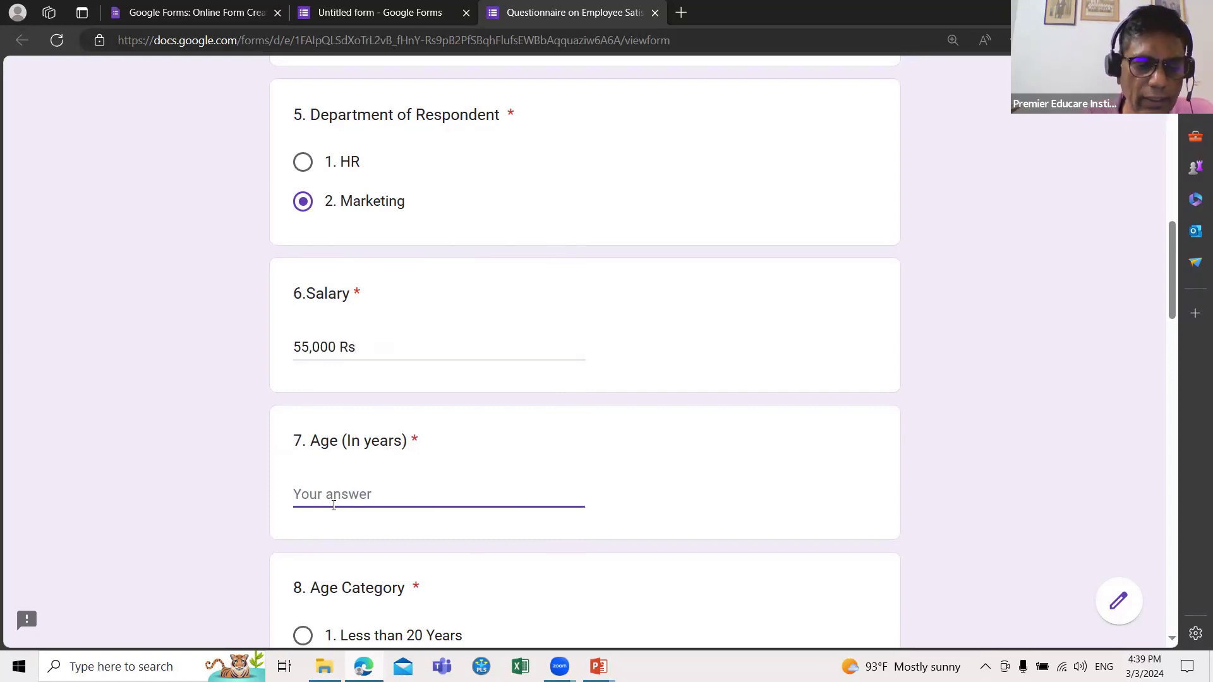
text(58)
scroll(333, 505, down, 4)
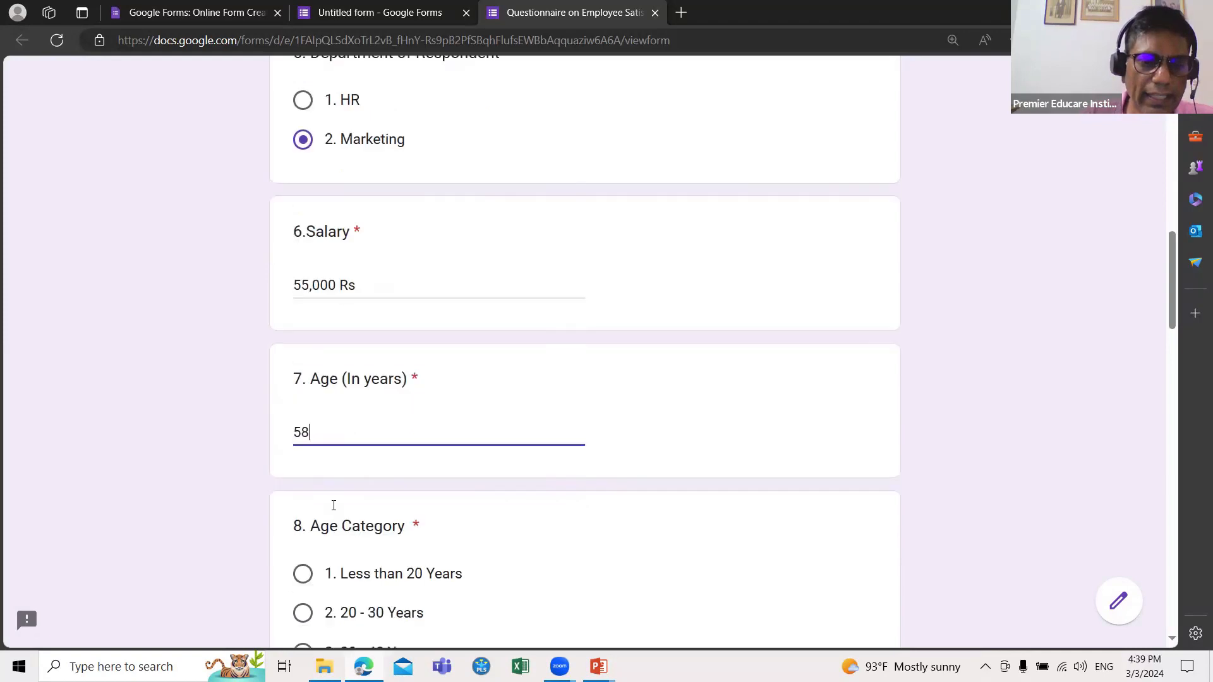
click(302, 373)
click(302, 411)
click(302, 448)
click(303, 487)
click(304, 527)
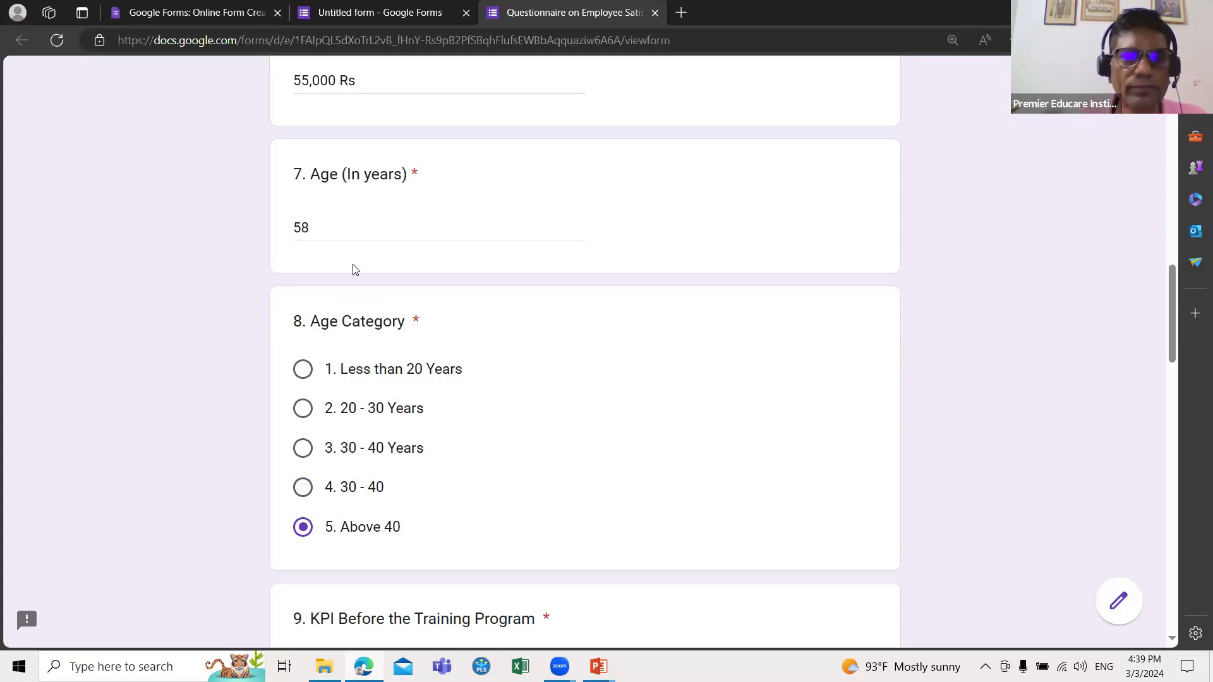
Step: Enter KPI 55 before and 67 after the Training Program
scroll(353, 269, down, 3)
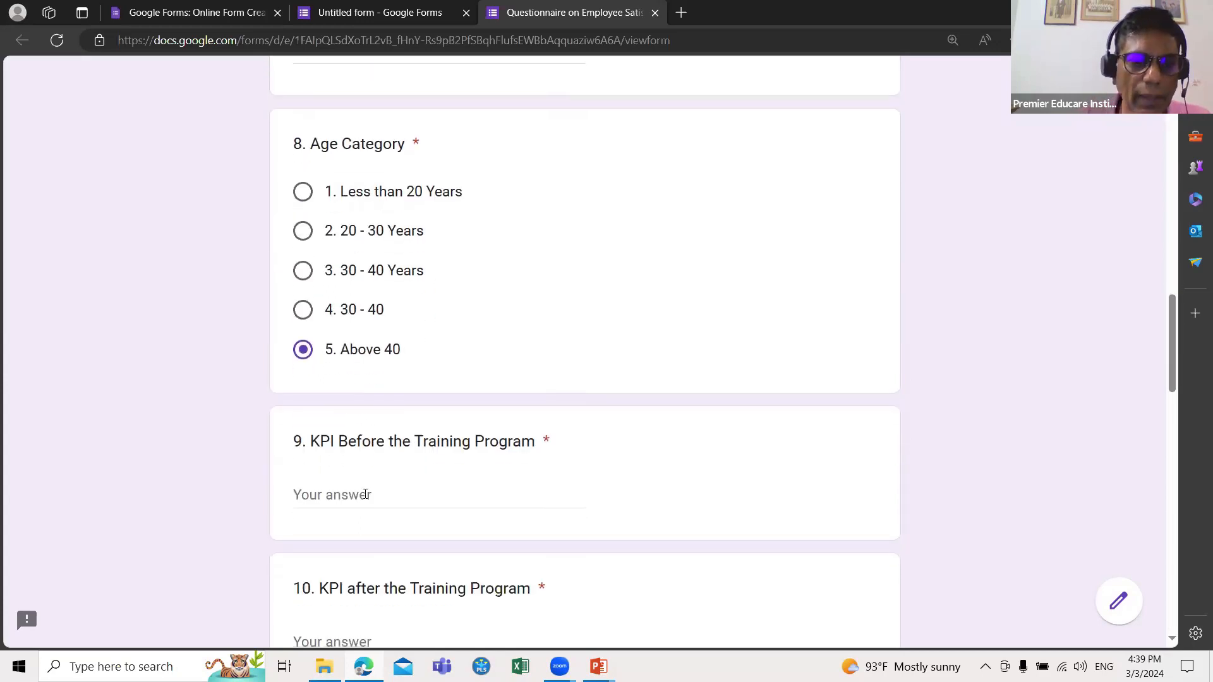
click(365, 494)
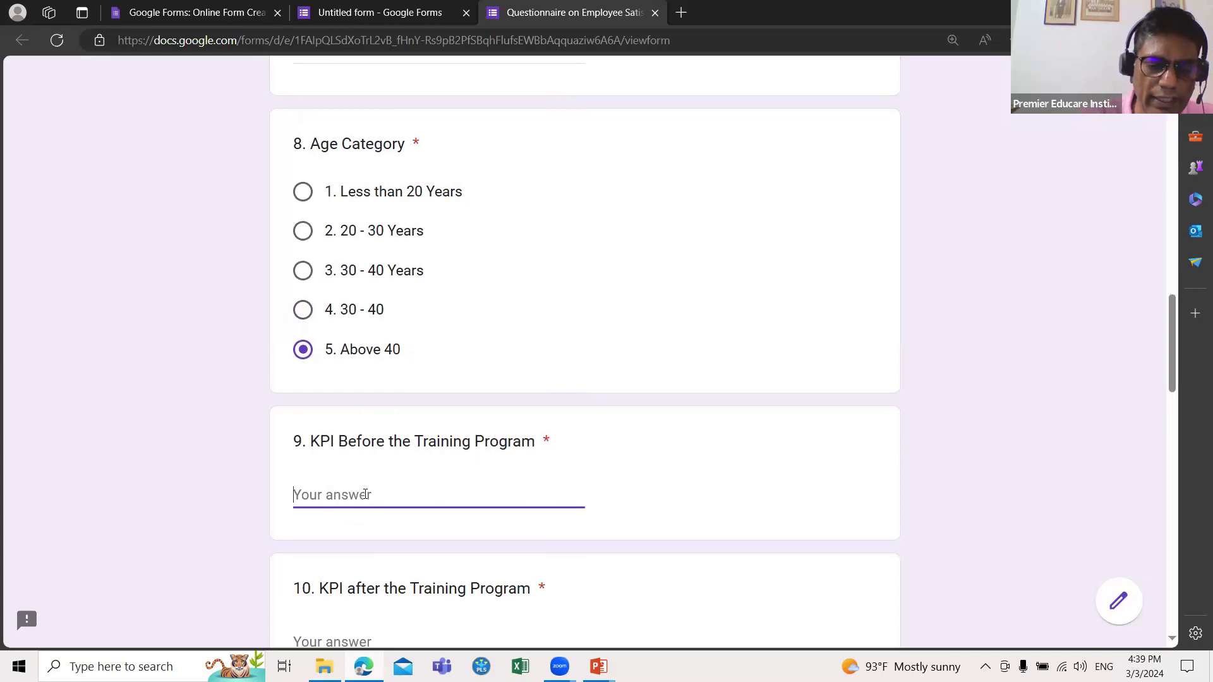
text(55)
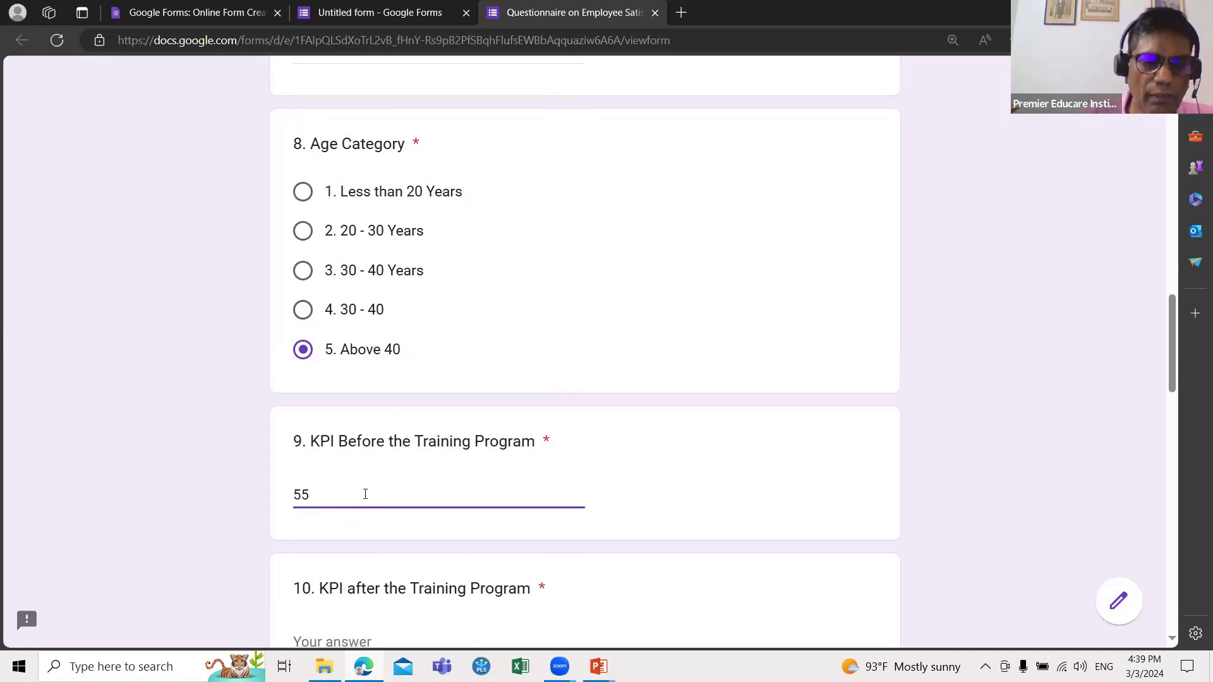
scroll(365, 494, down, 3)
click(368, 465)
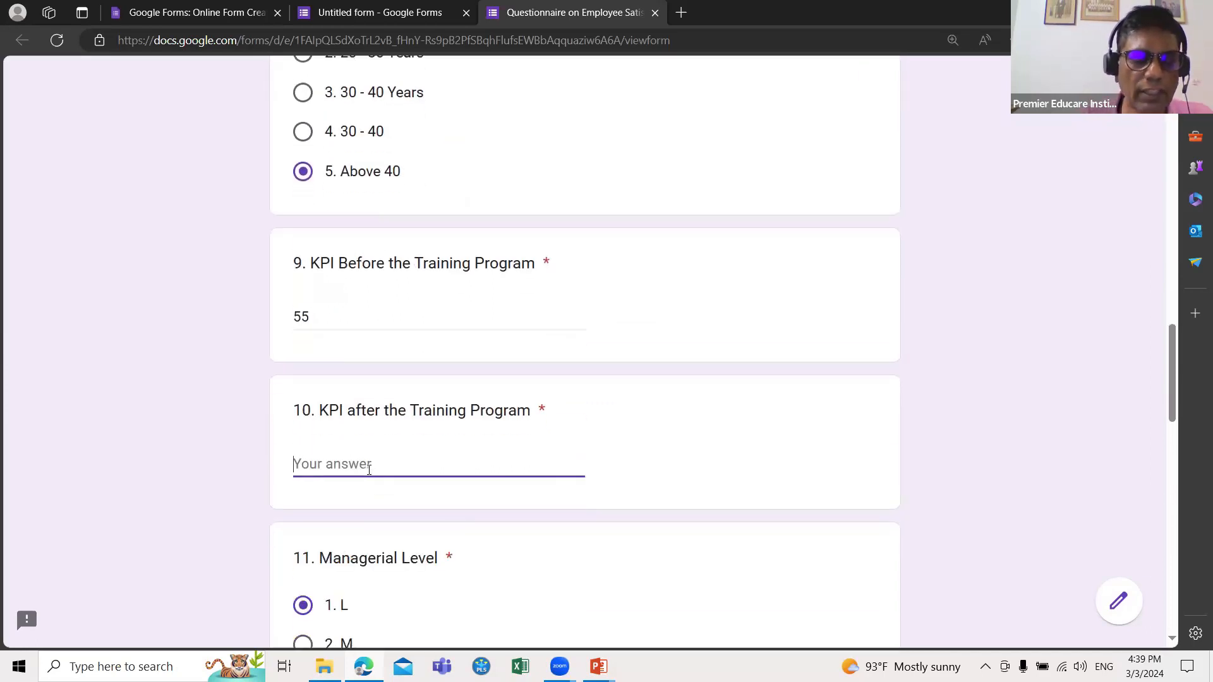
text(67)
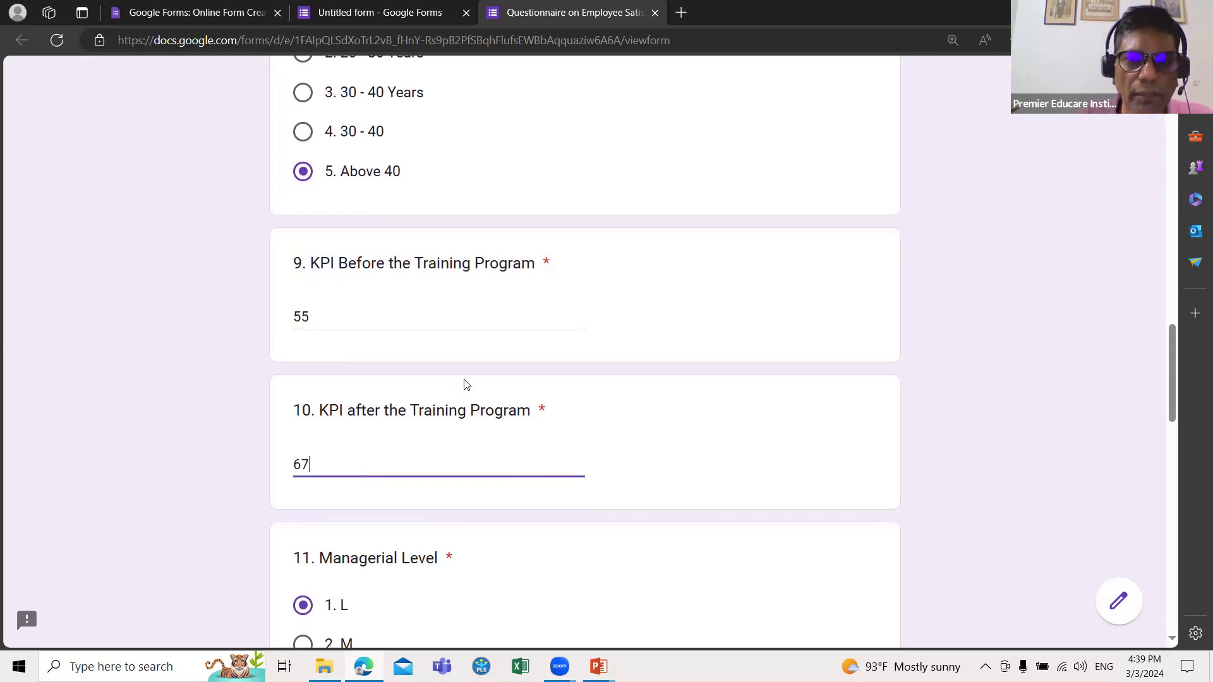
scroll(407, 472, down, 2)
scroll(408, 473, down, 2)
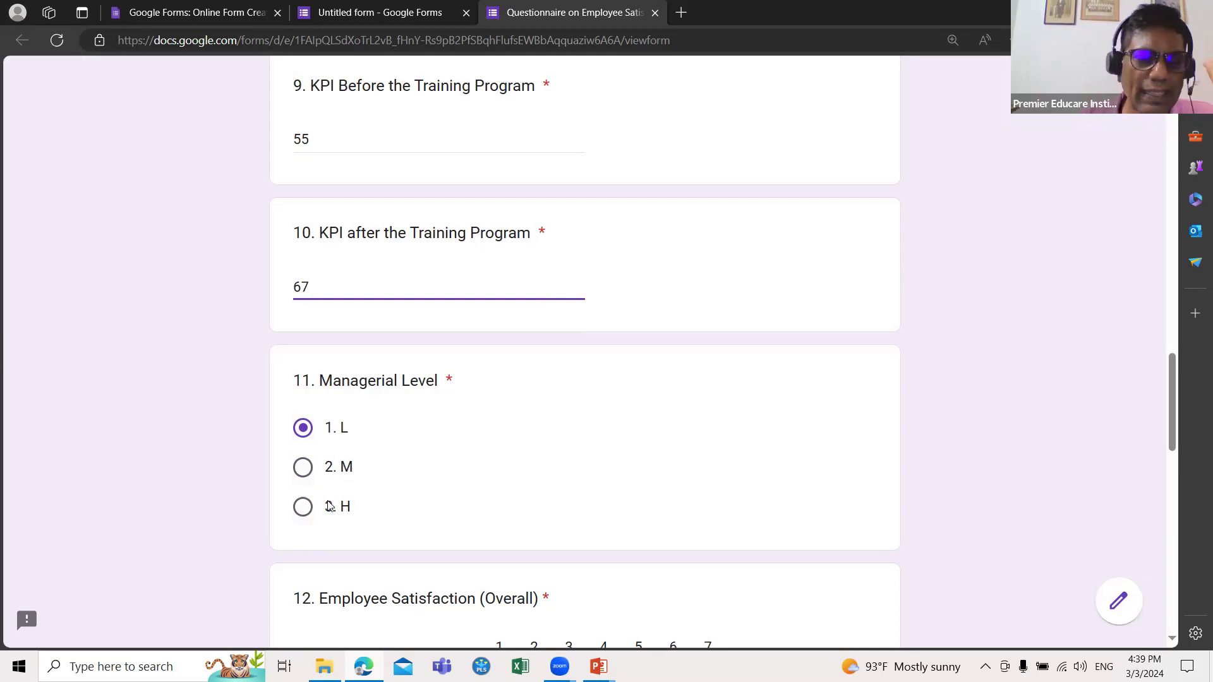
Step: Set Managerial Level to M and the overall satisfaction rating to 4
click(304, 469)
scroll(362, 477, down, 3)
scroll(361, 478, up, 1)
scroll(362, 478, down, 1)
scroll(477, 468, down, 1)
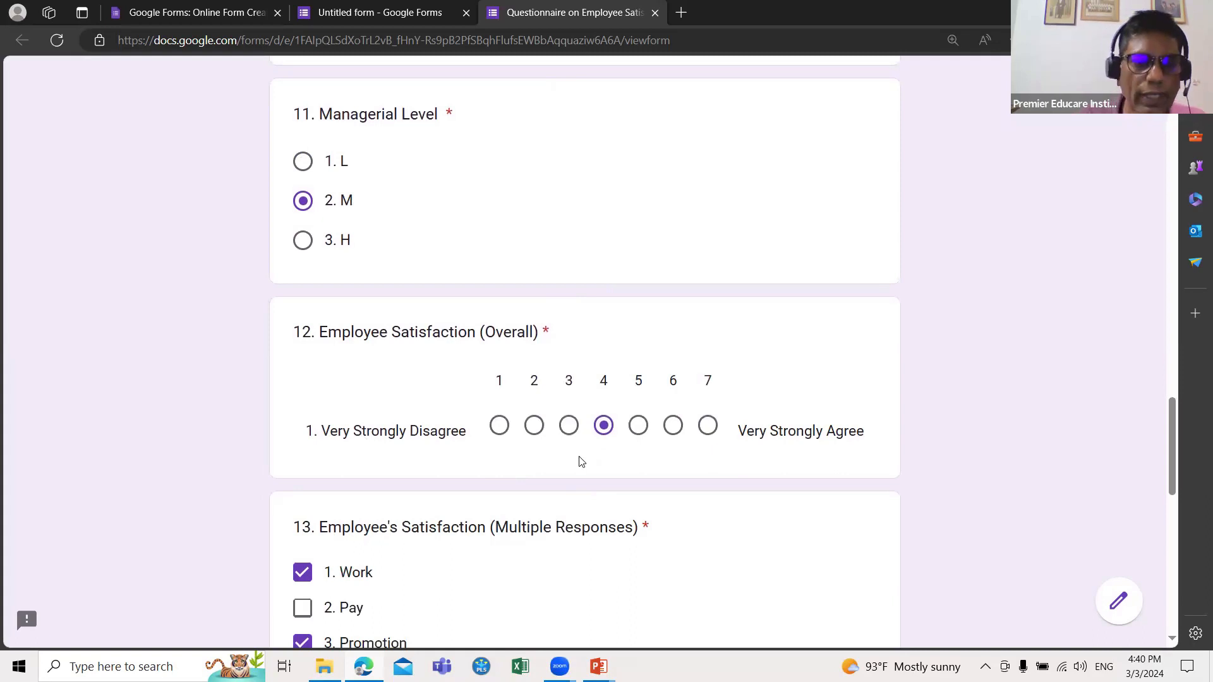
scroll(581, 461, down, 3)
click(499, 247)
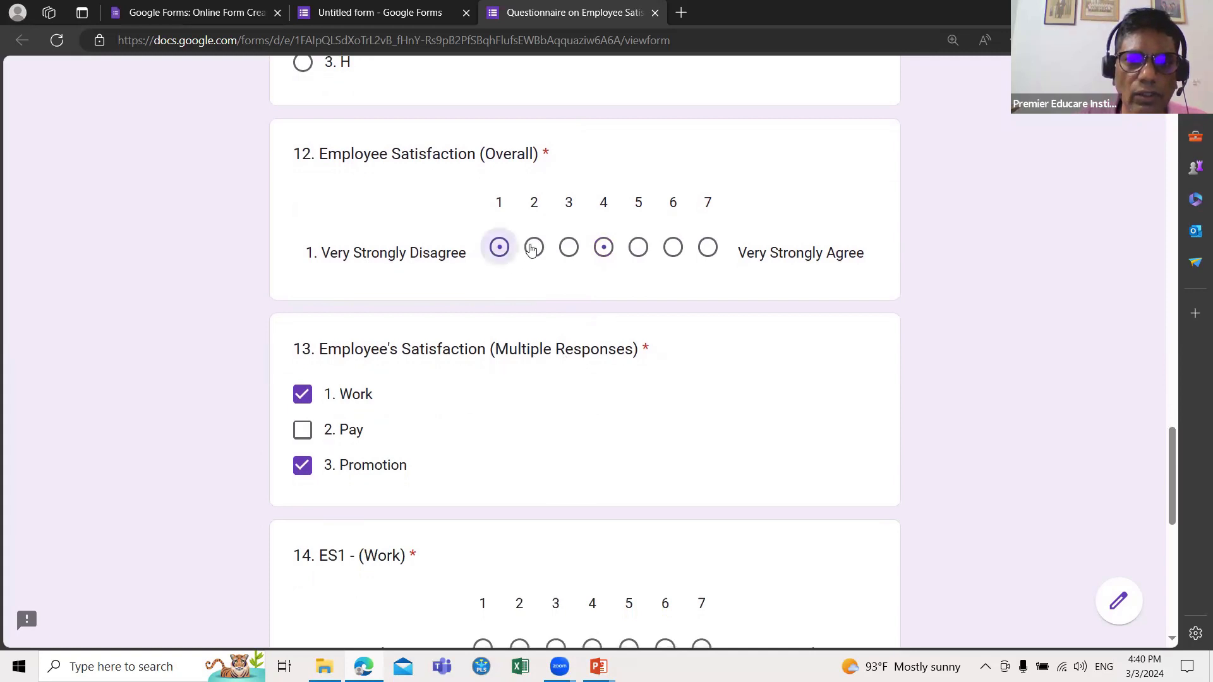
click(603, 247)
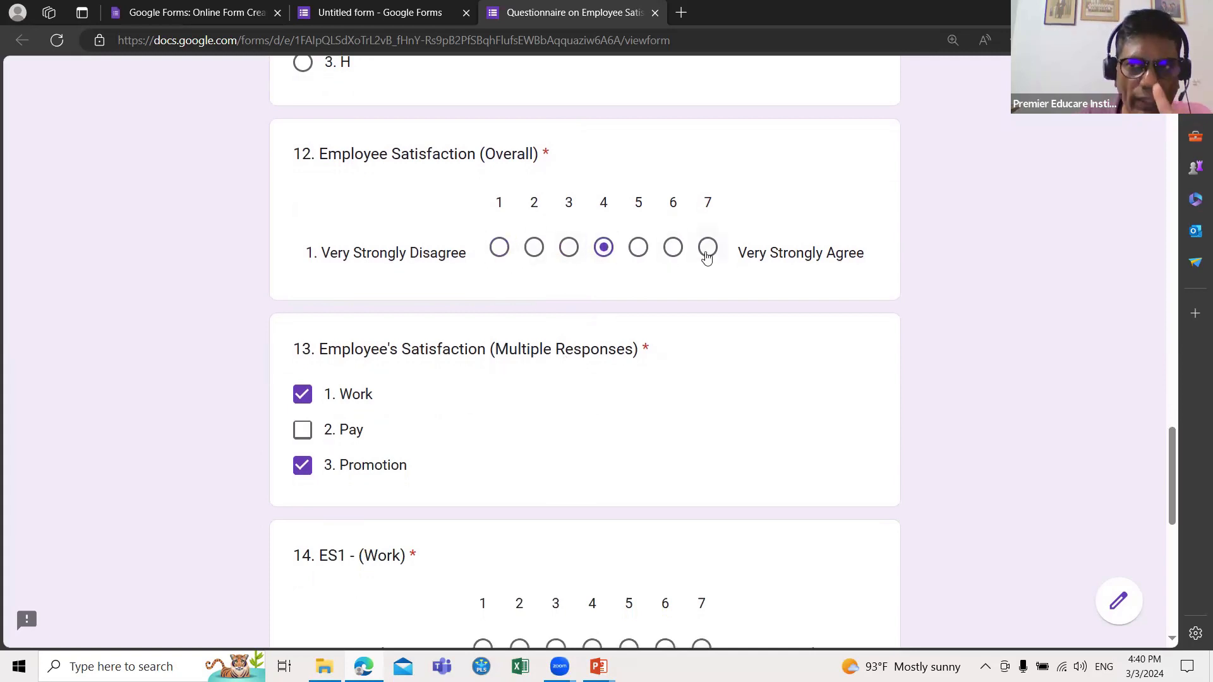
Step: Leave Promotion as the only ticked satisfaction area in question 13
click(301, 437)
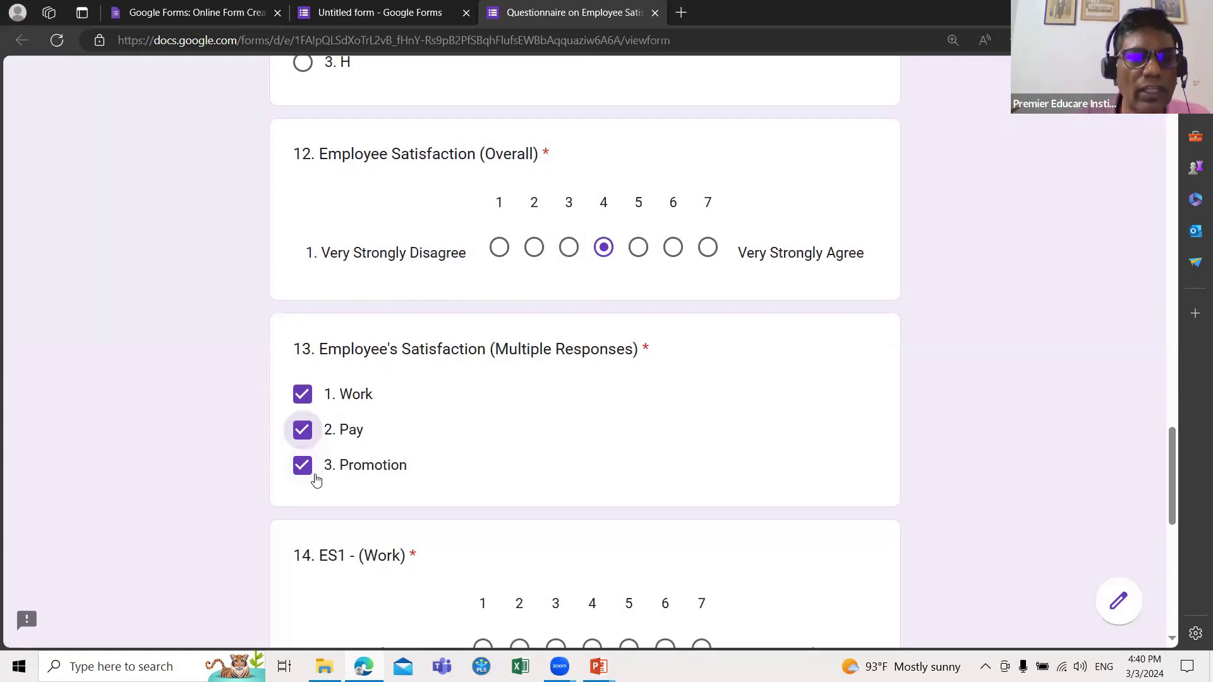
click(303, 394)
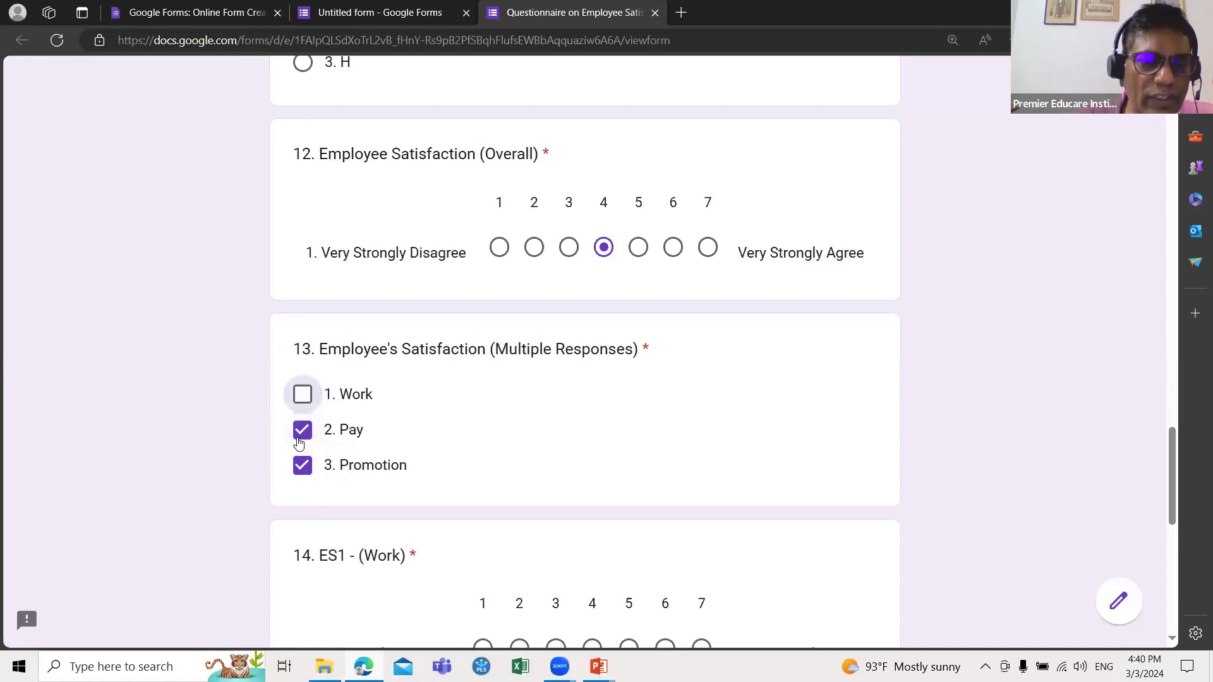
click(301, 435)
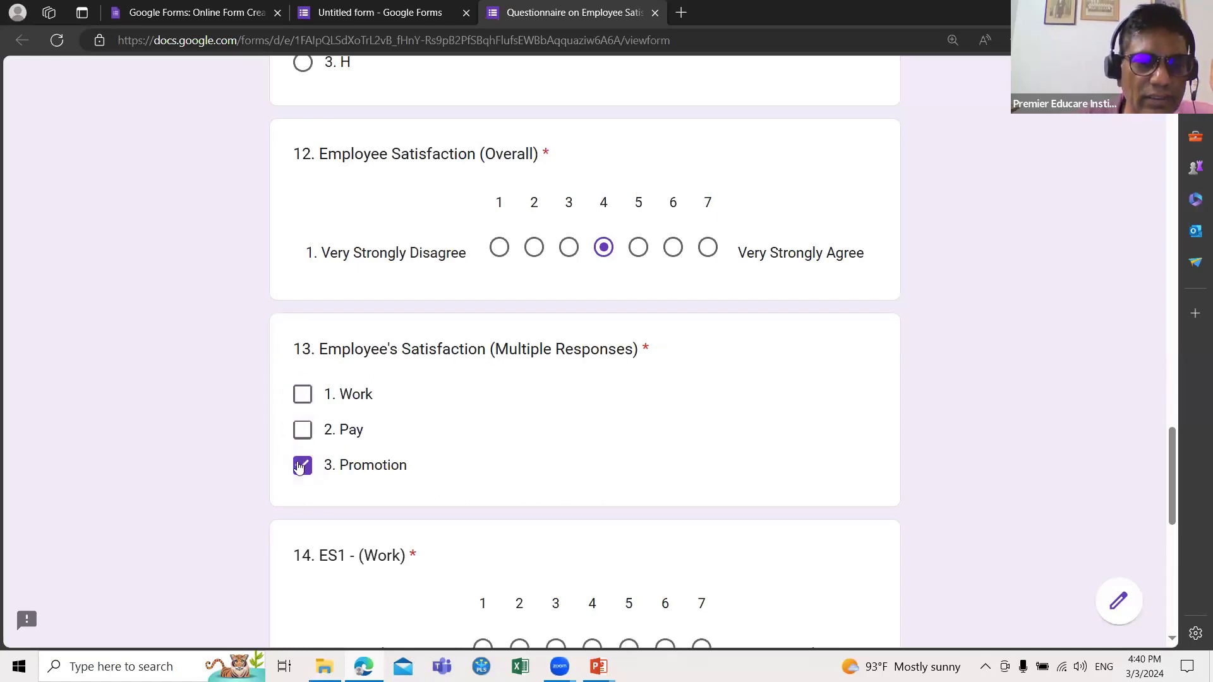
click(301, 466)
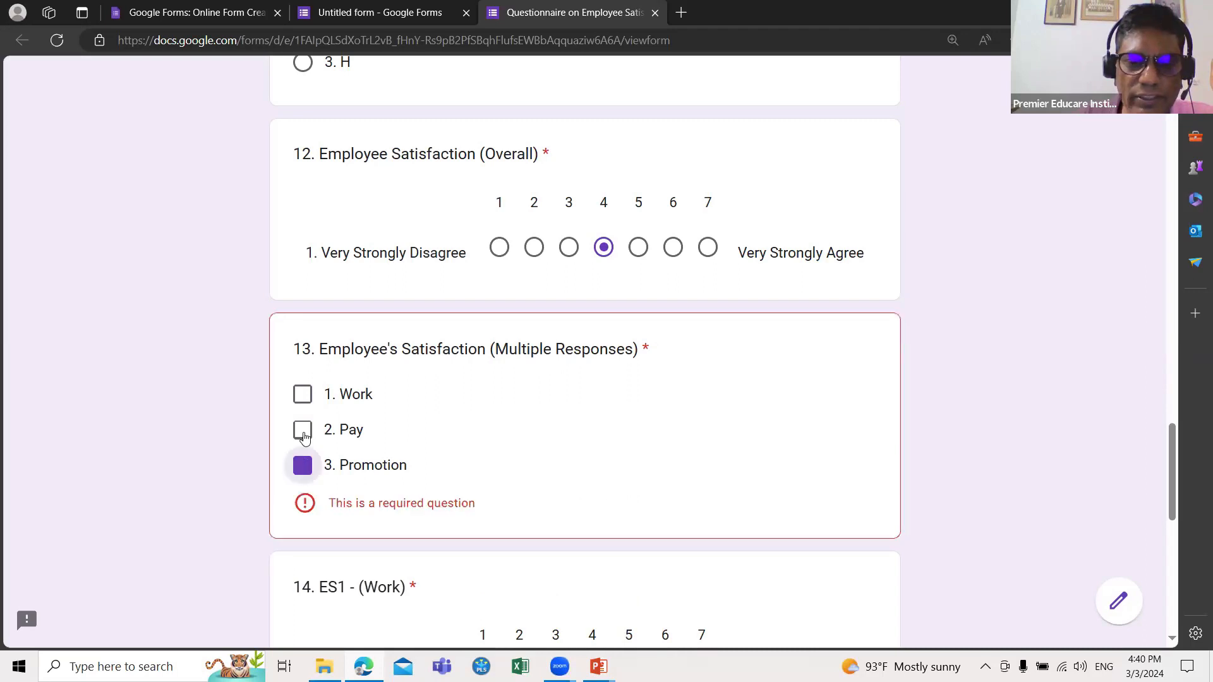
click(302, 430)
scroll(444, 310, down, 3)
key(space)
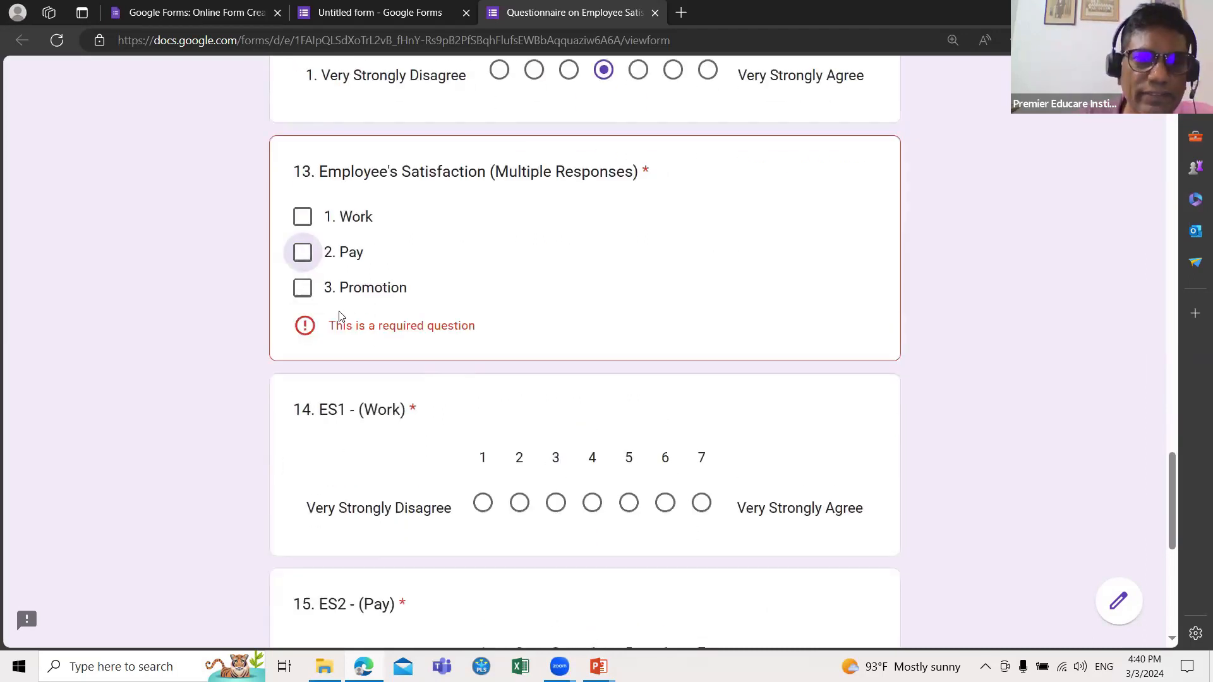
click(303, 289)
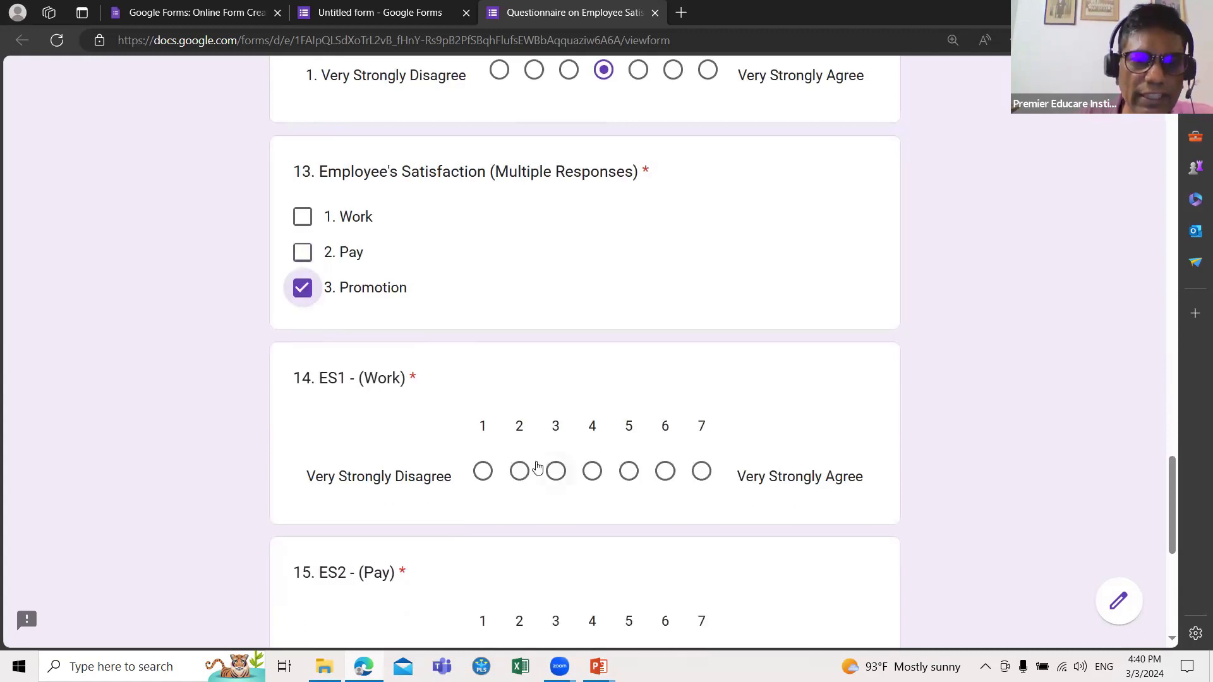
Step: Rate ES1 (Work) 5, ES2 (Pay) 4 and ES3 (Promotions) 4
scroll(610, 502, down, 1)
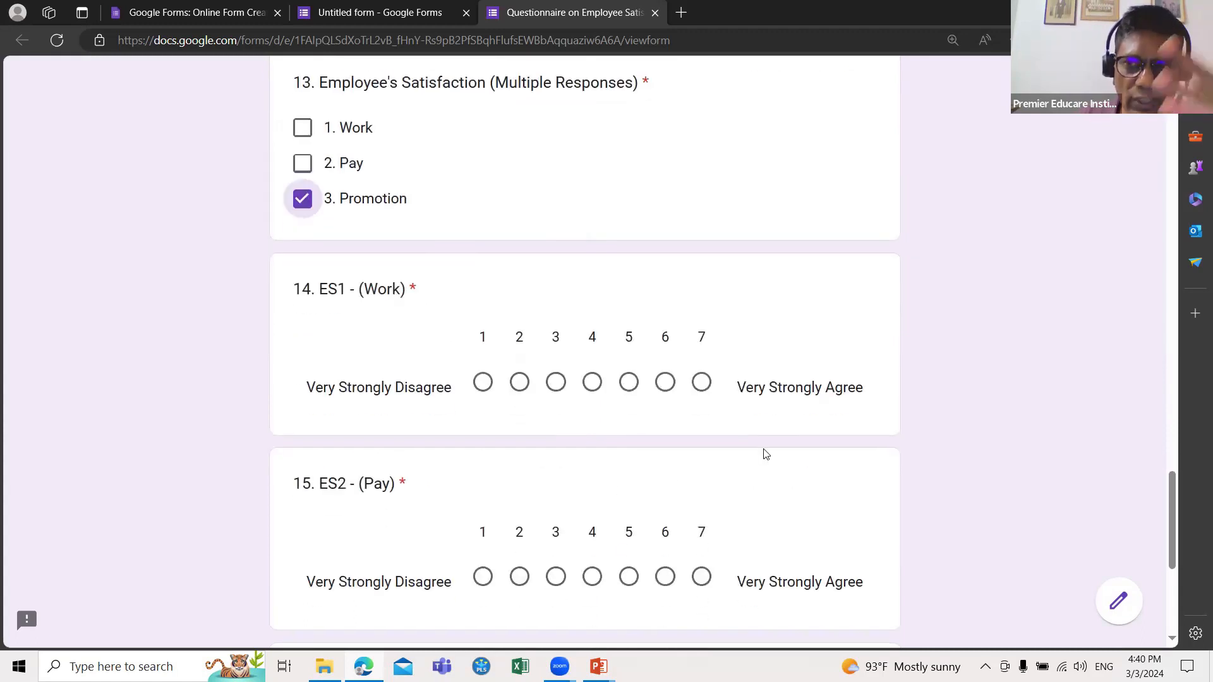
click(628, 385)
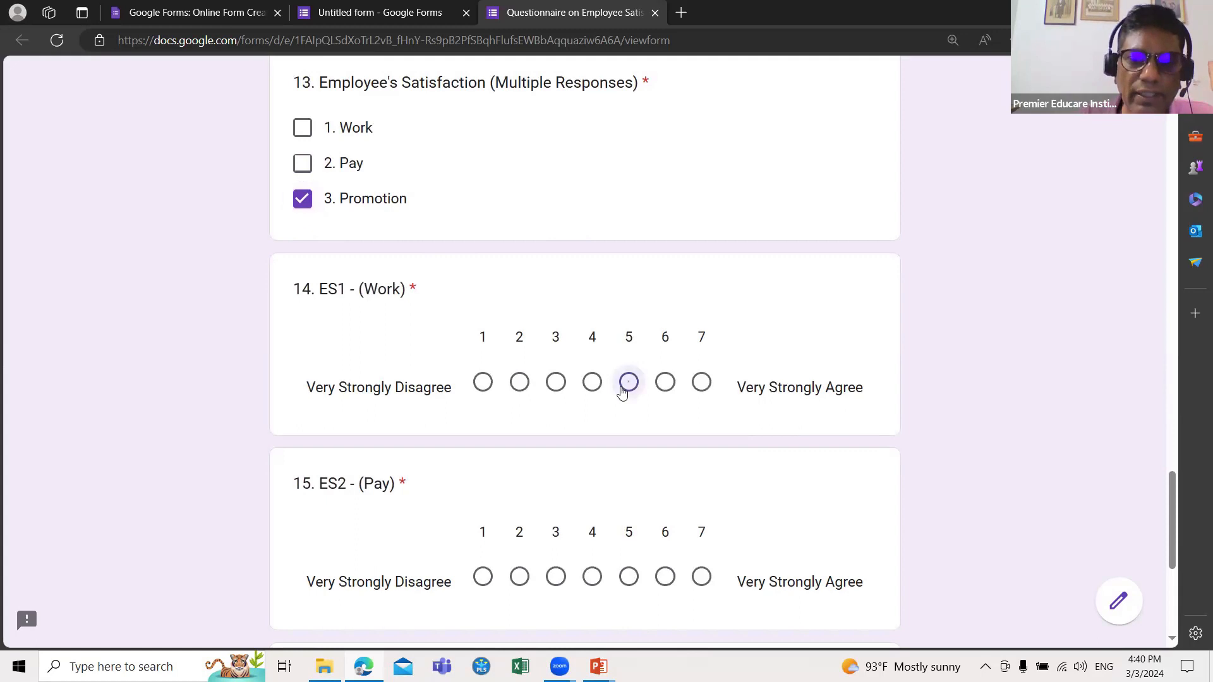
scroll(626, 424, down, 2)
click(593, 405)
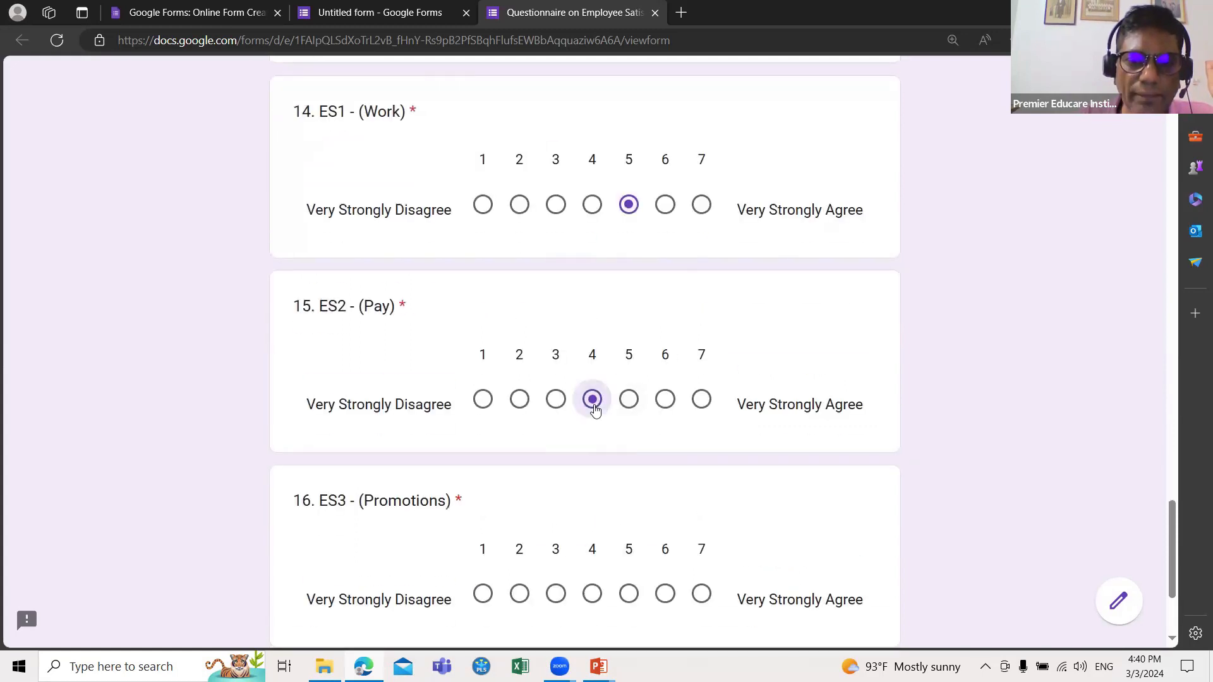
scroll(592, 421, down, 2)
click(592, 418)
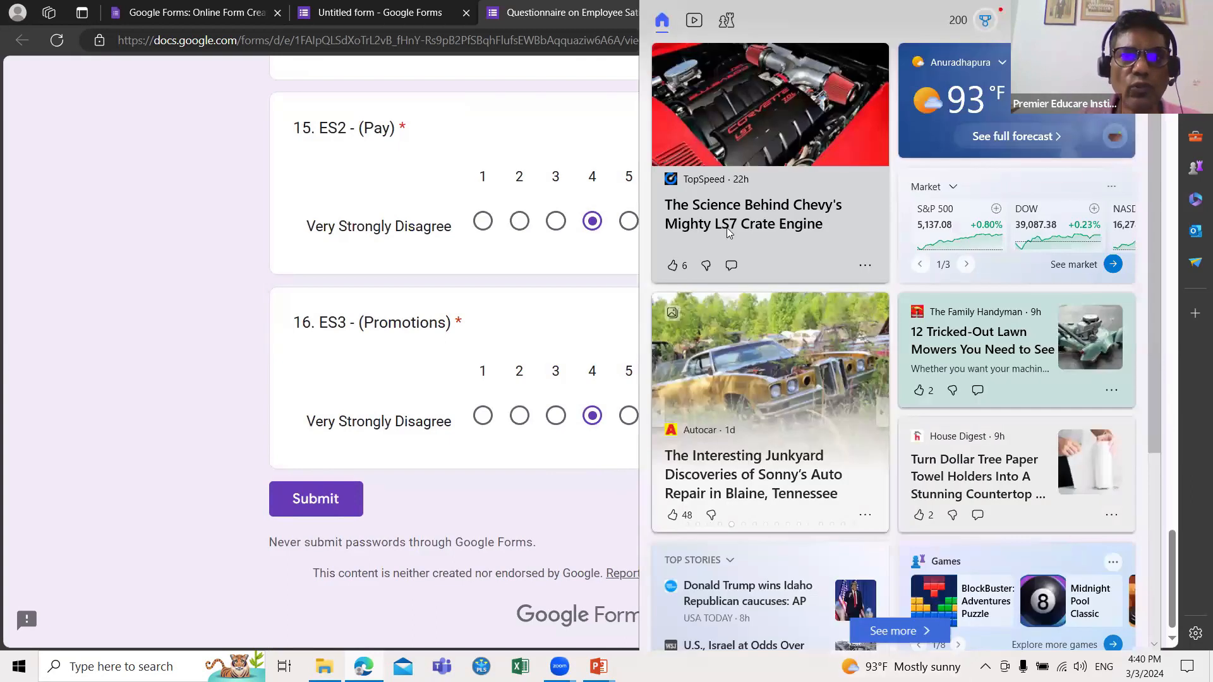
Step: Dismiss the news panel, review the filled-in answers, and submit the preview form
click(311, 508)
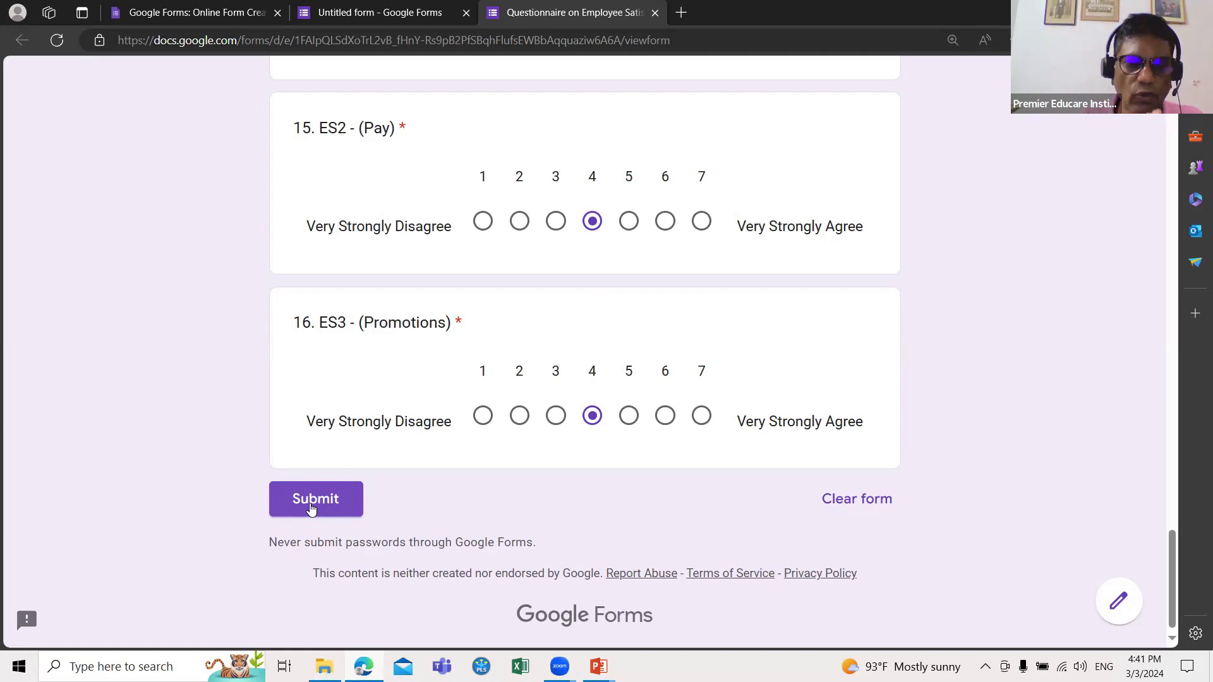
scroll(311, 509, up, 20)
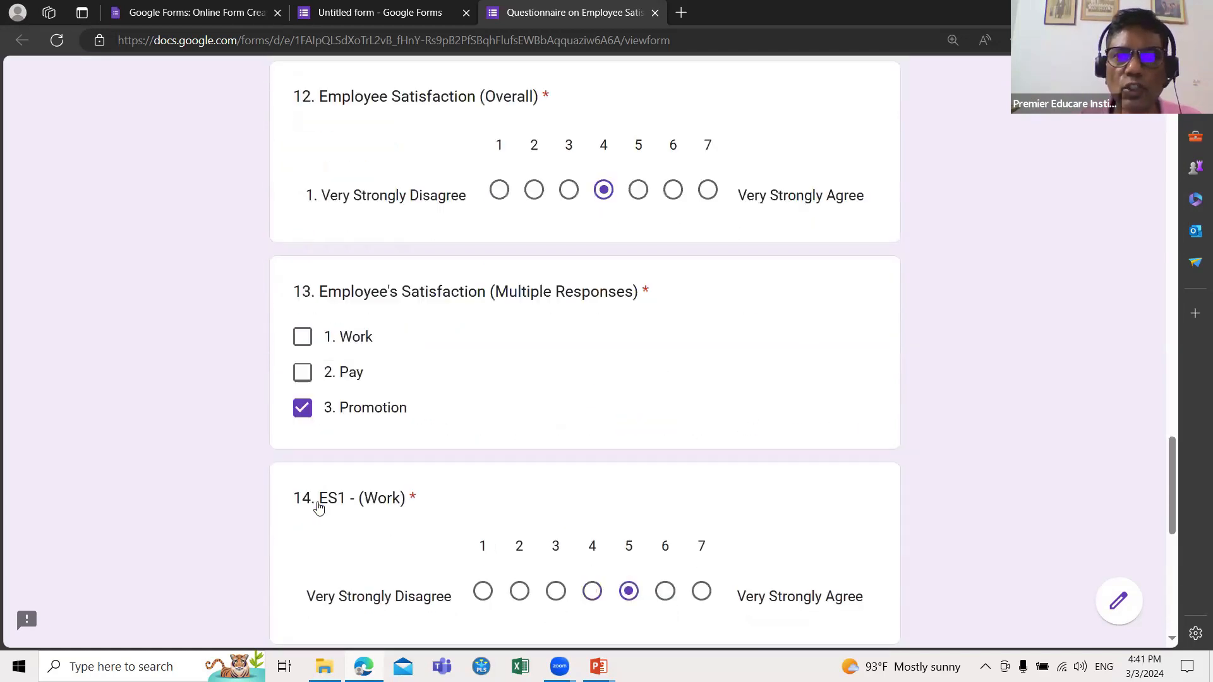
scroll(319, 508, up, 15)
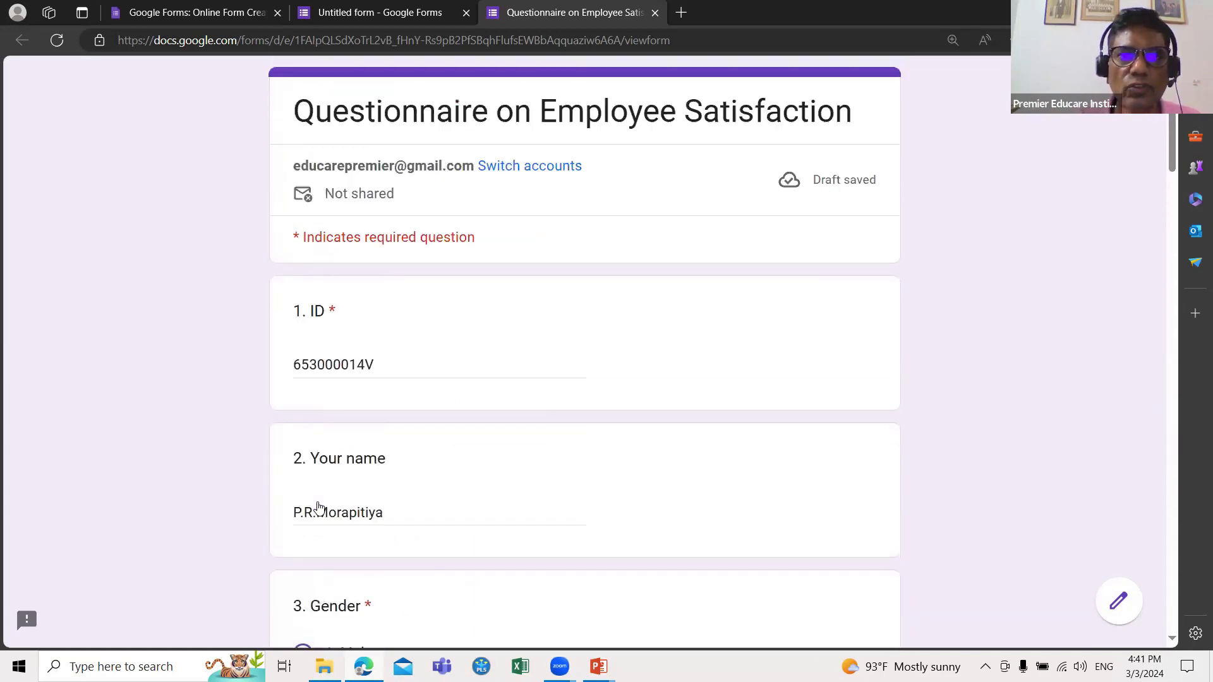
scroll(319, 508, down, 17)
scroll(319, 509, down, 20)
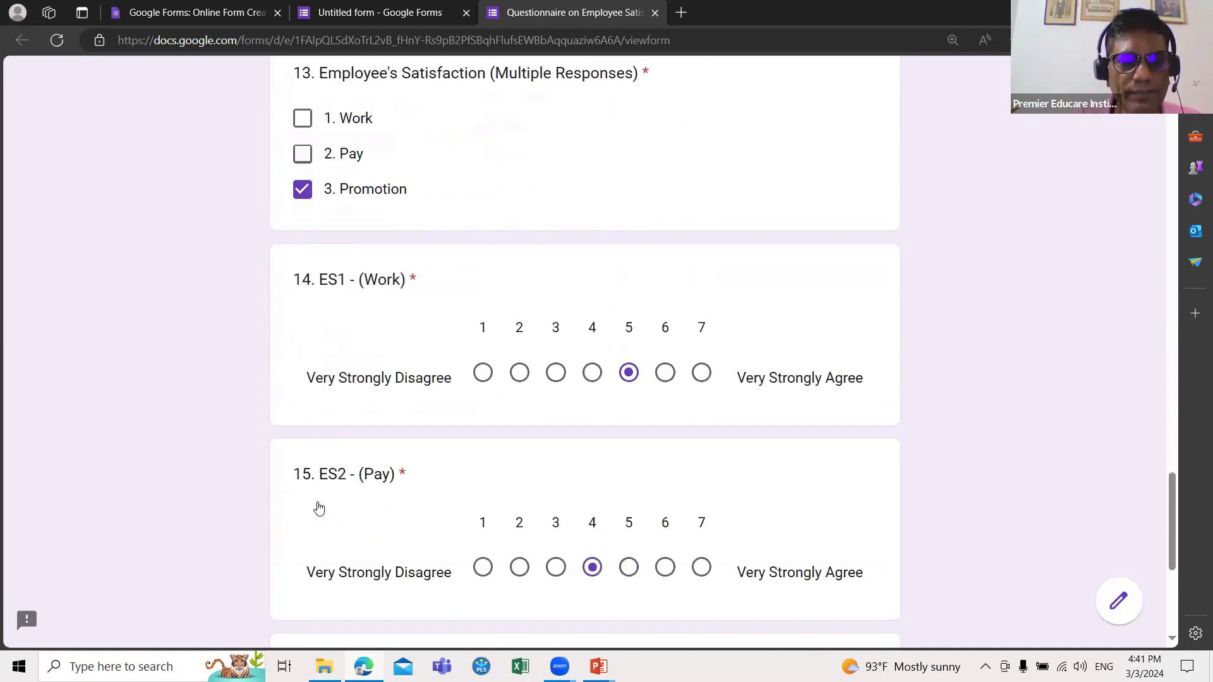
scroll(351, 518, down, 5)
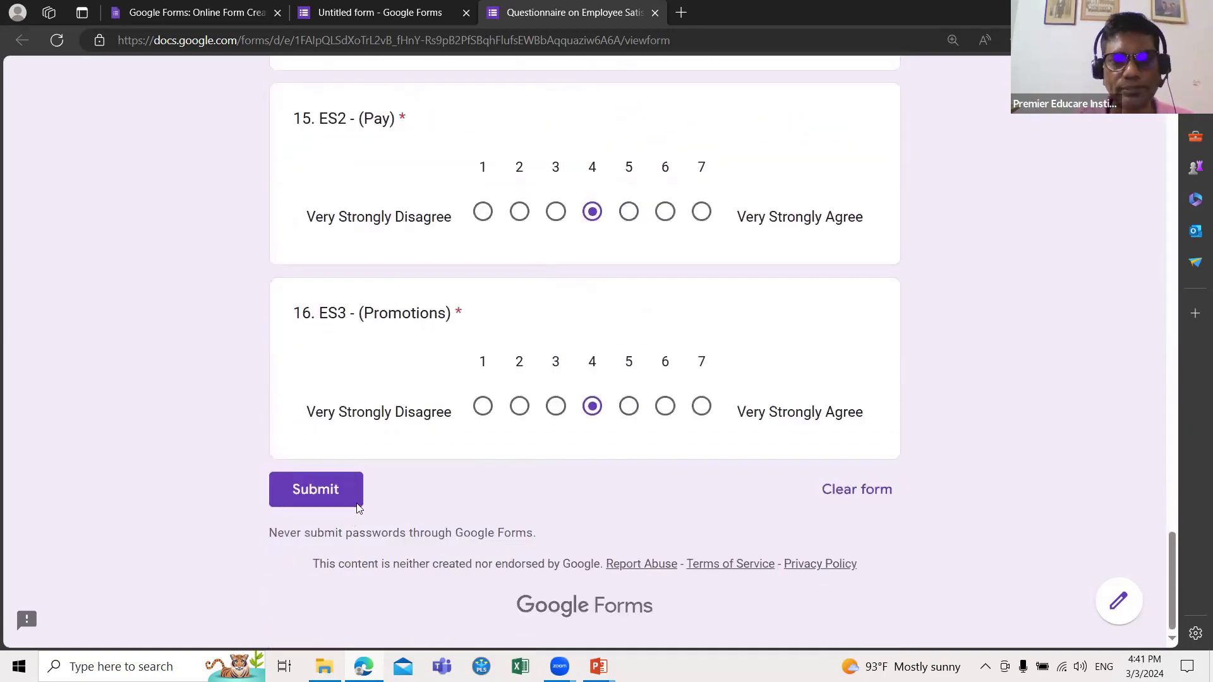
click(297, 491)
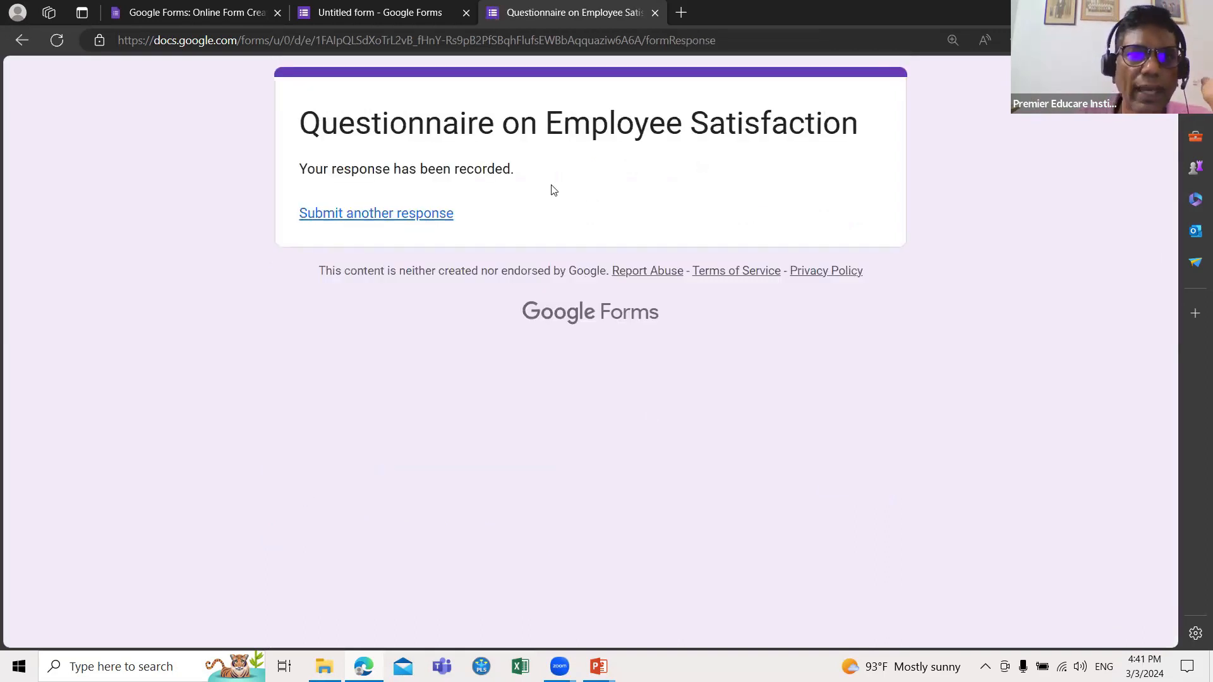
Step: Return to the form editor tab and bring up the Send form dialog
click(378, 15)
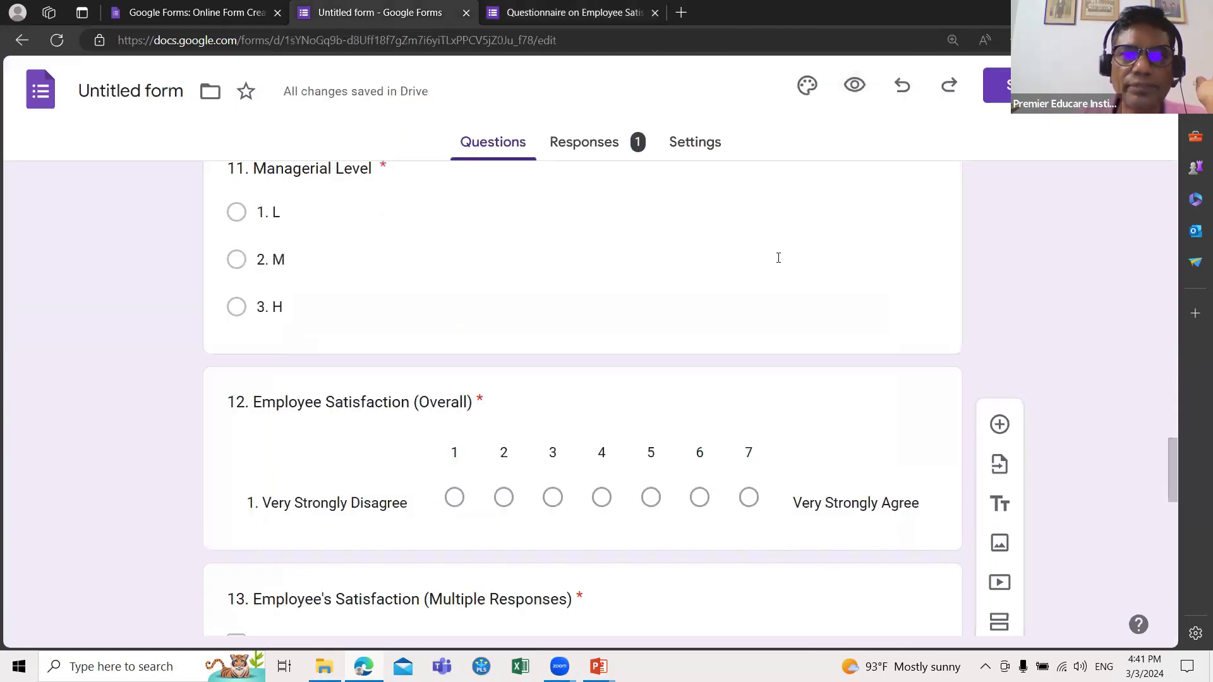
scroll(778, 259, up, 7)
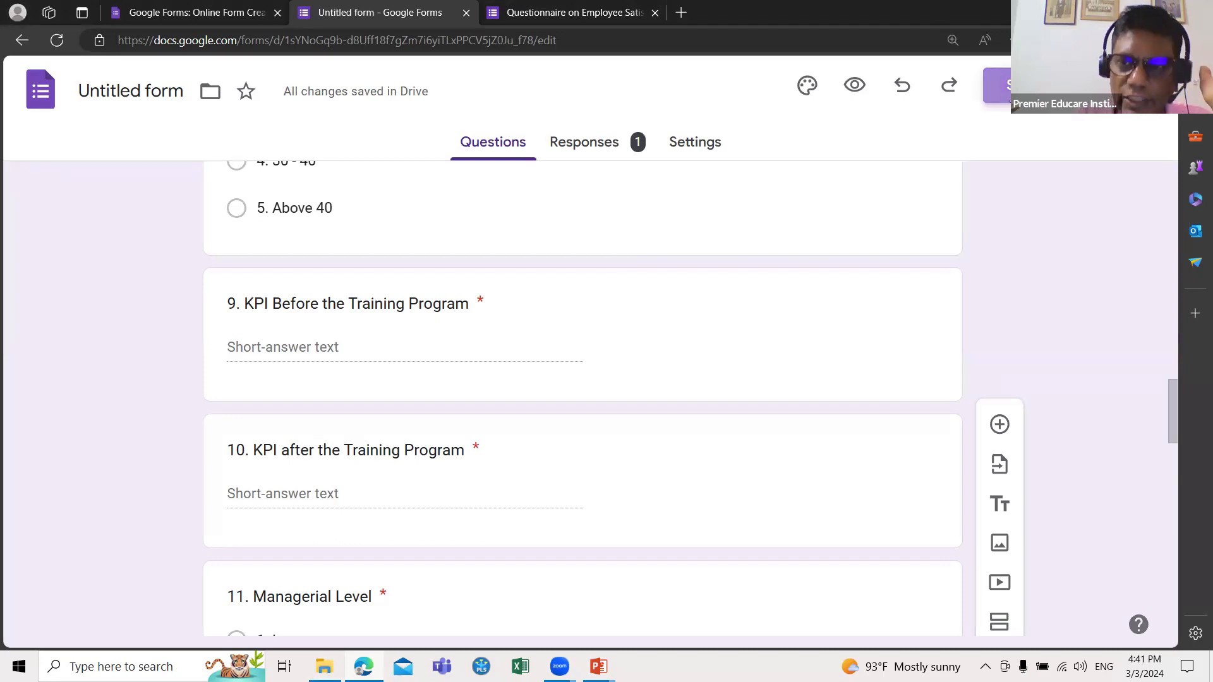
click(1024, 86)
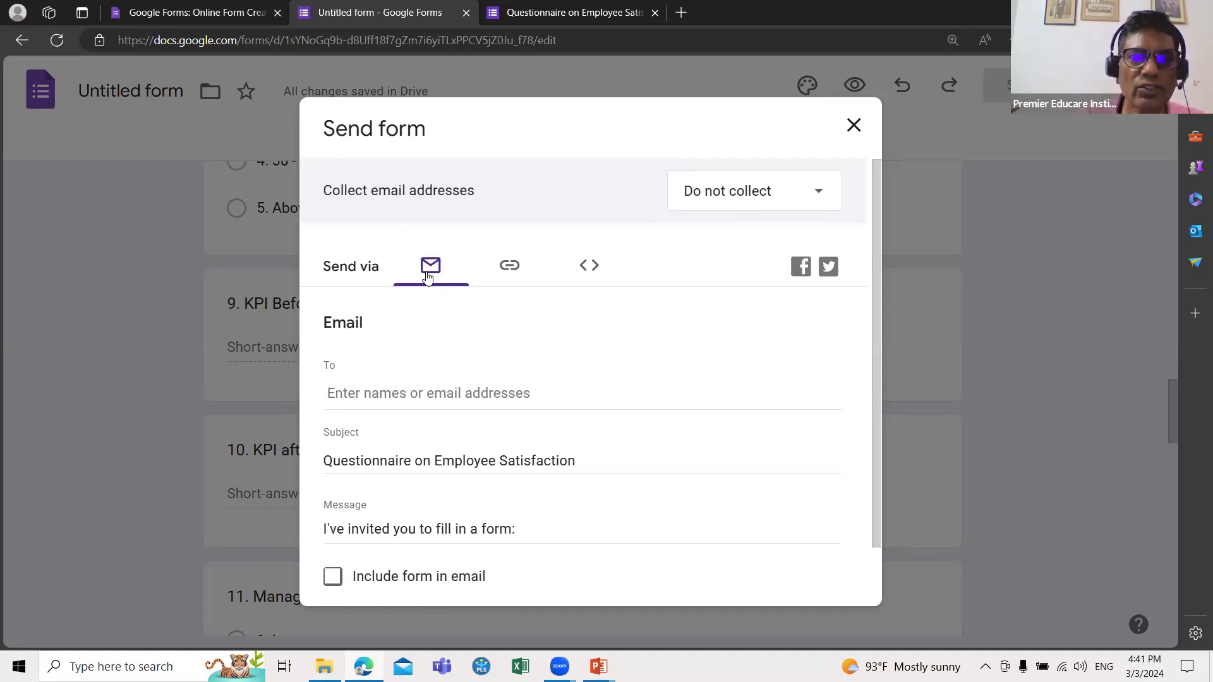
Step: Copy the shortened forms.gle share link, then cancel the Send form dialog
click(499, 273)
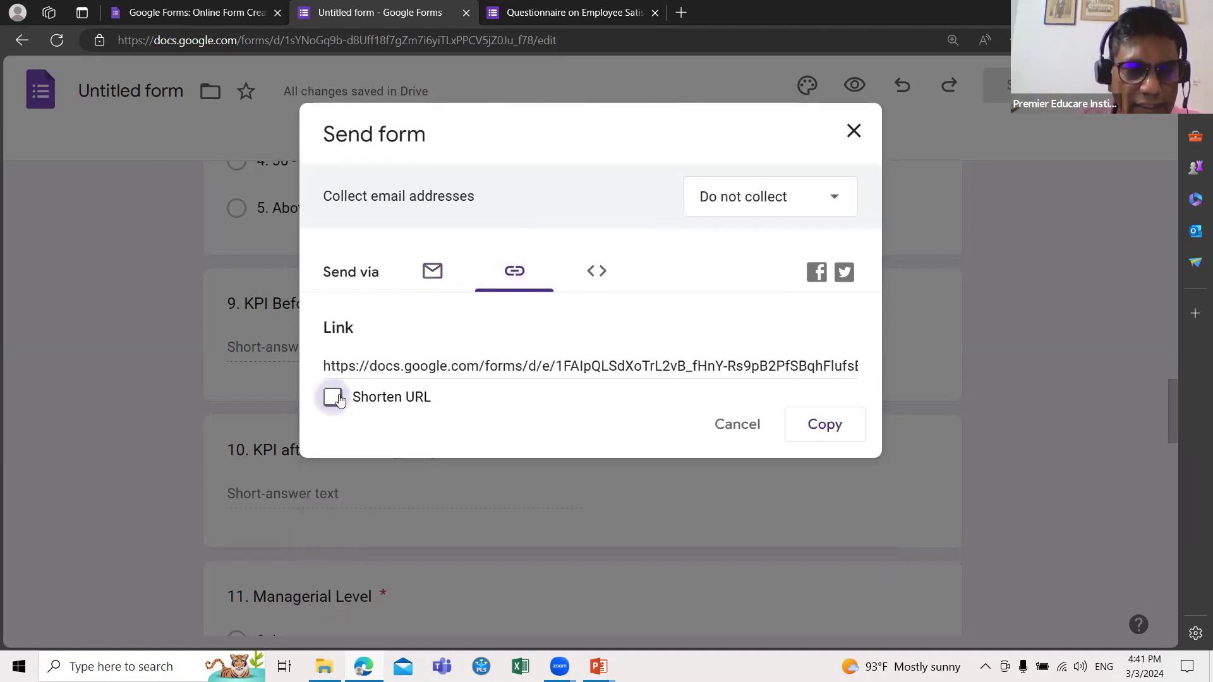
click(333, 397)
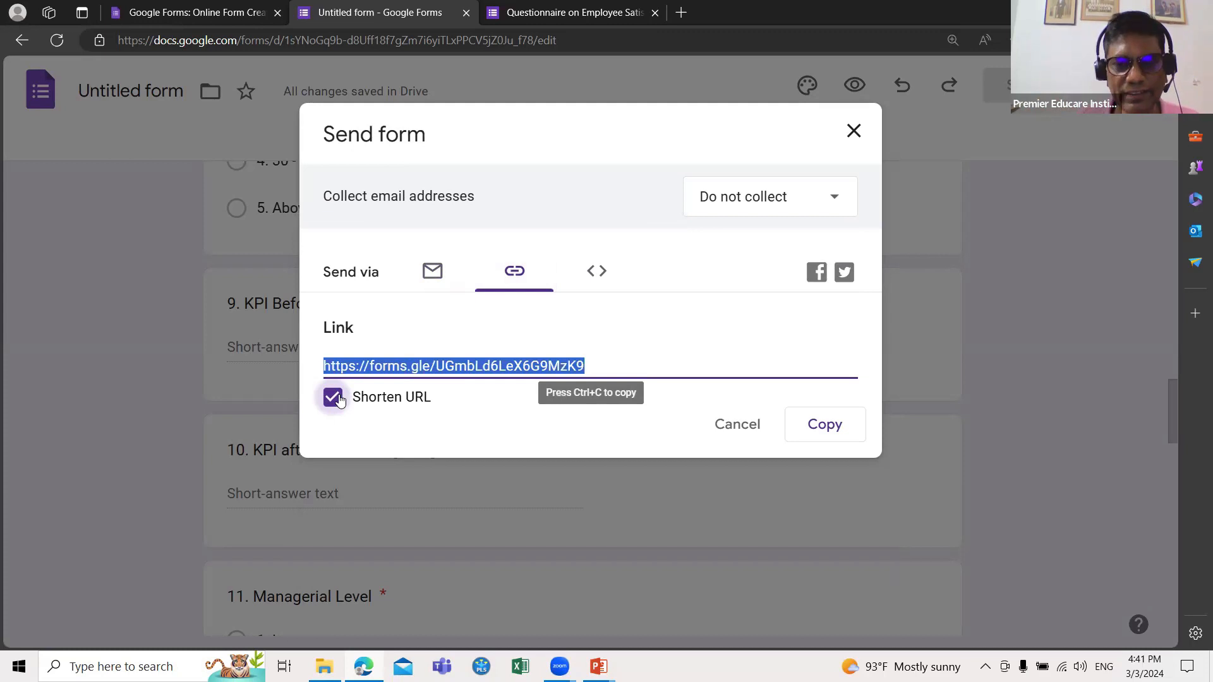
click(811, 428)
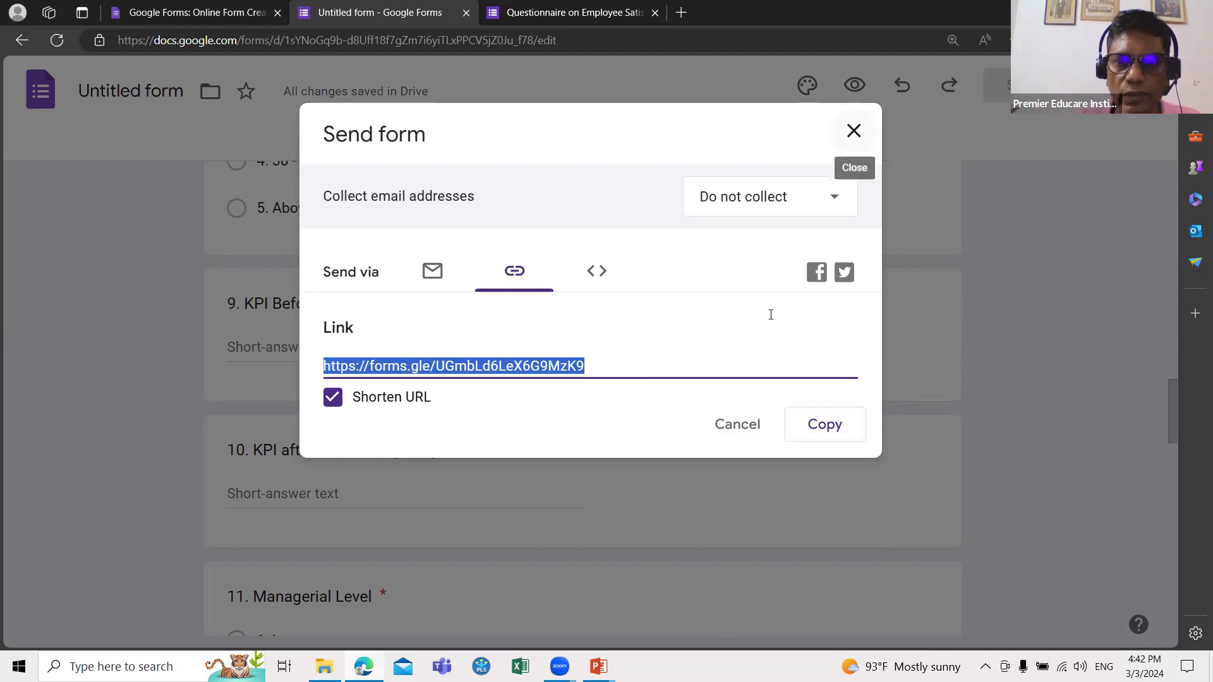
click(736, 423)
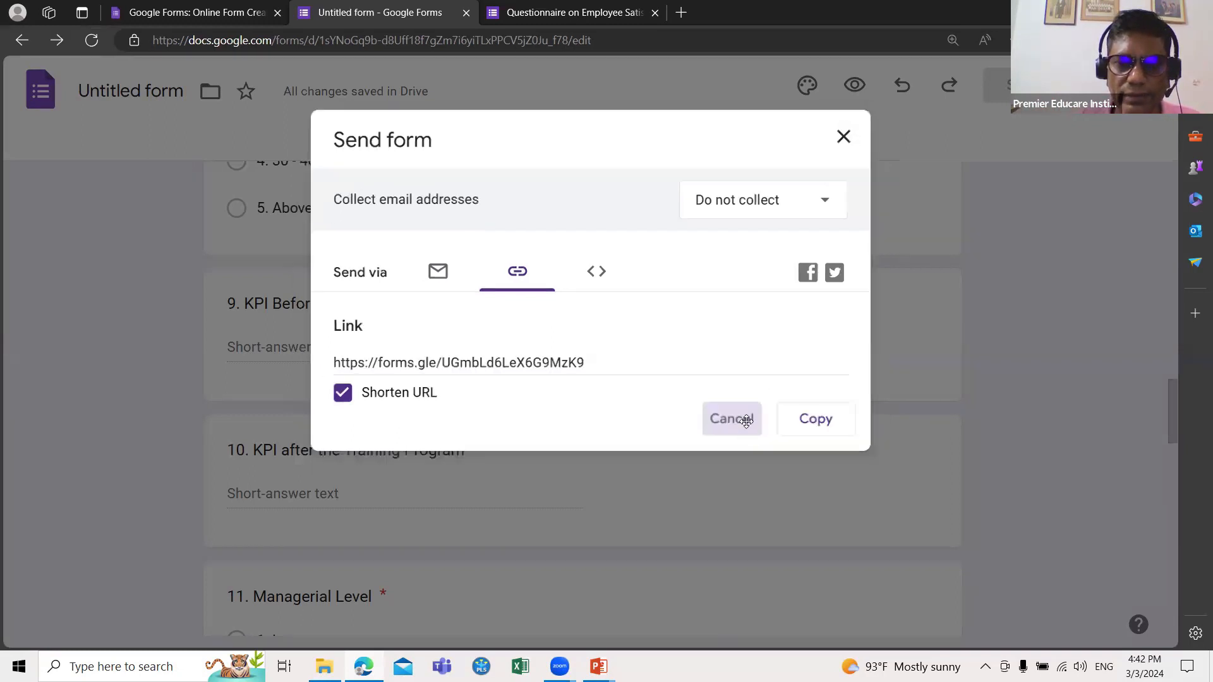
scroll(750, 365, up, 7)
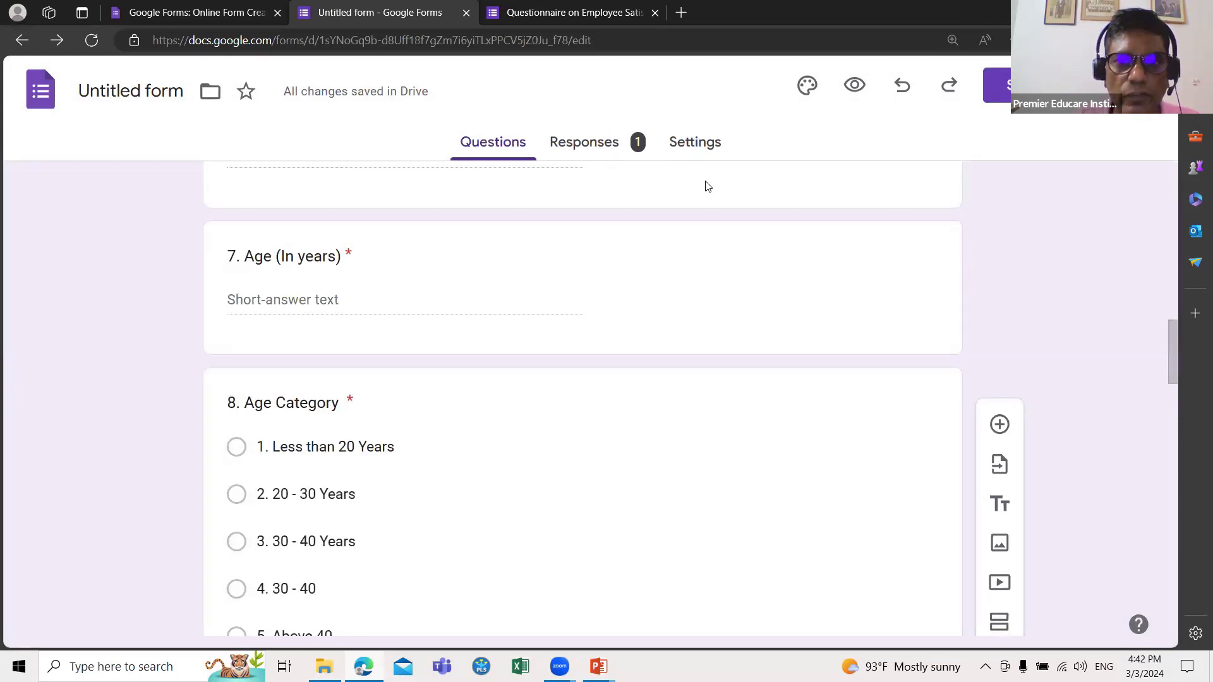
Step: Show the Responses summary of the single submitted response, with its ID and name answers
click(585, 143)
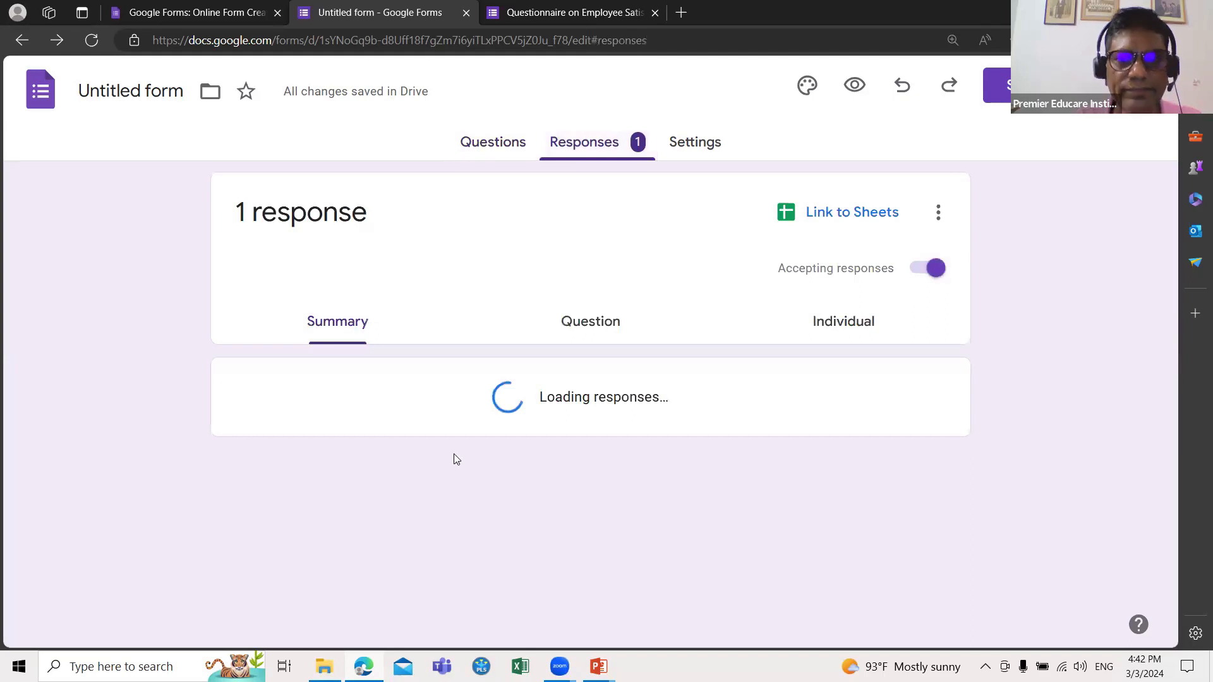
click(696, 149)
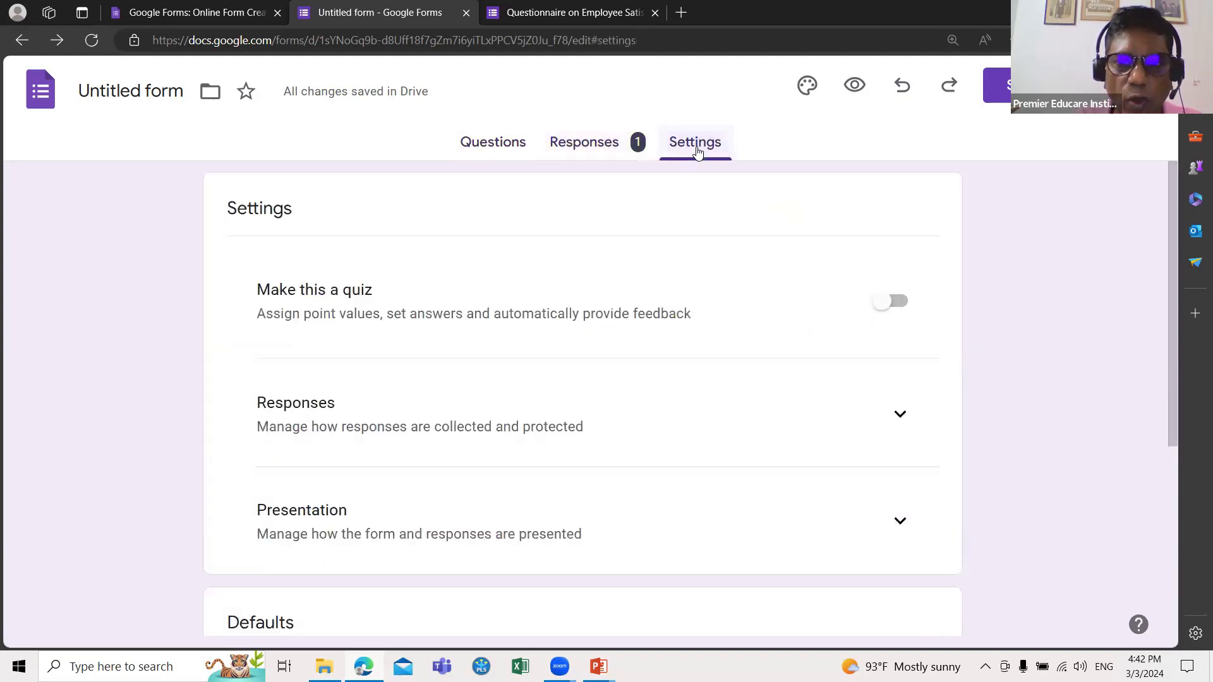
click(587, 140)
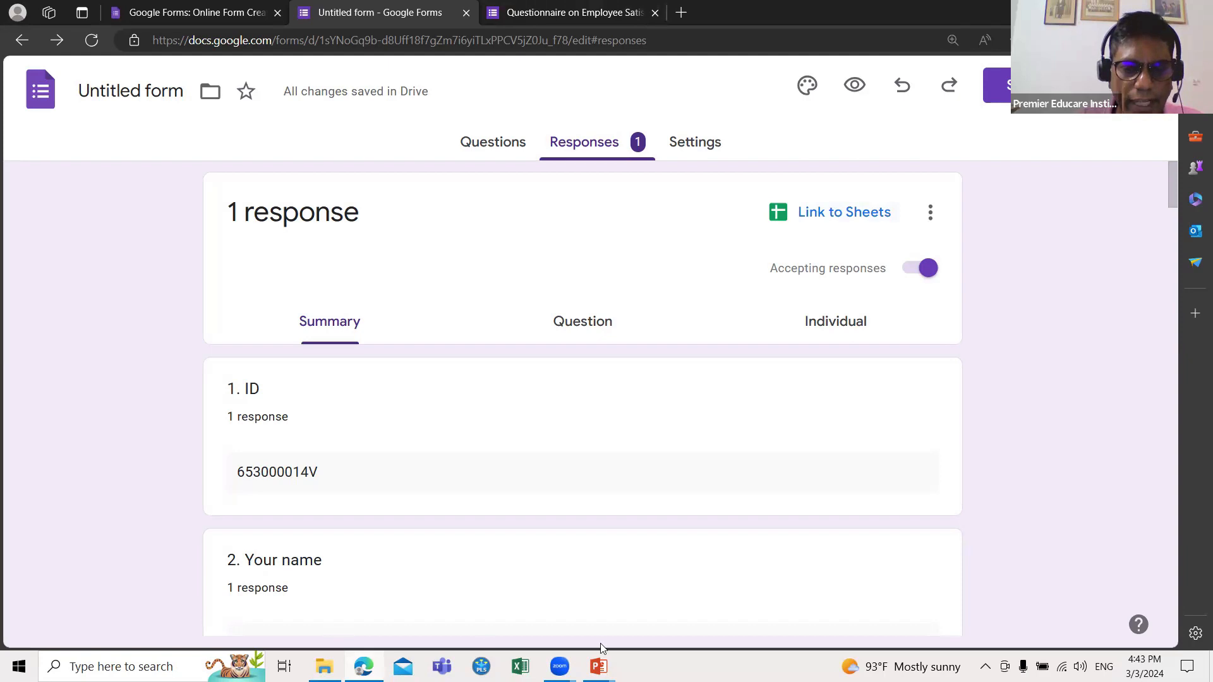
mouse_move(598, 666)
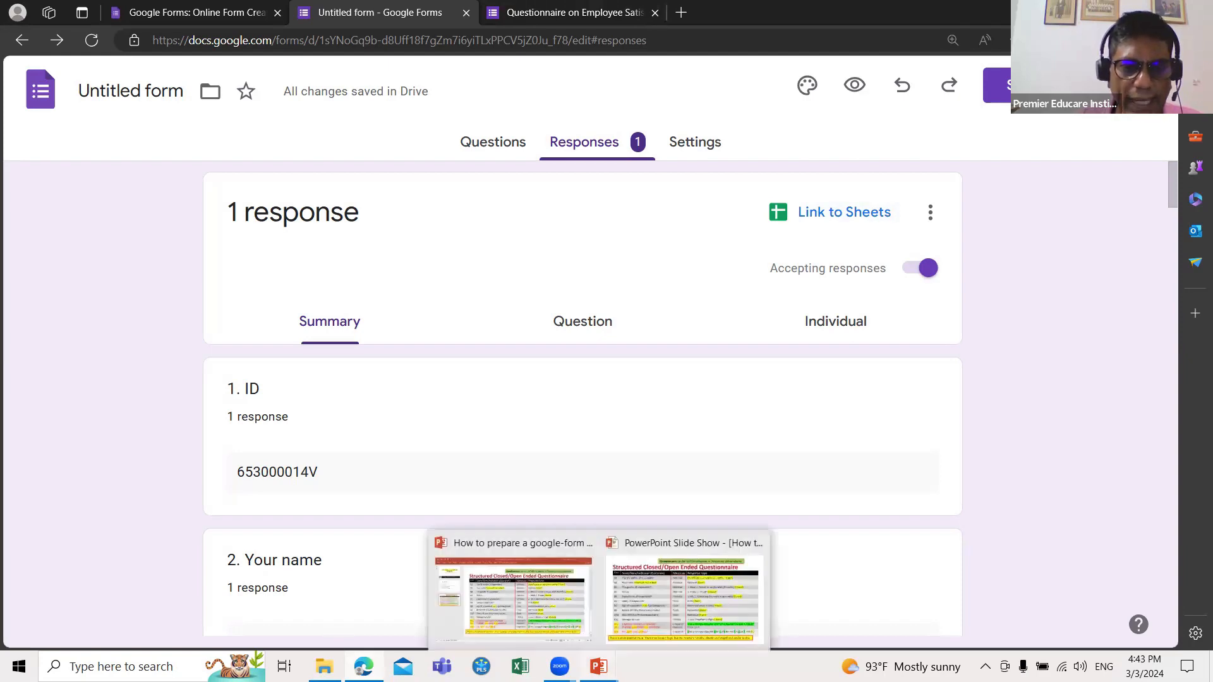
click(177, 14)
click(325, 12)
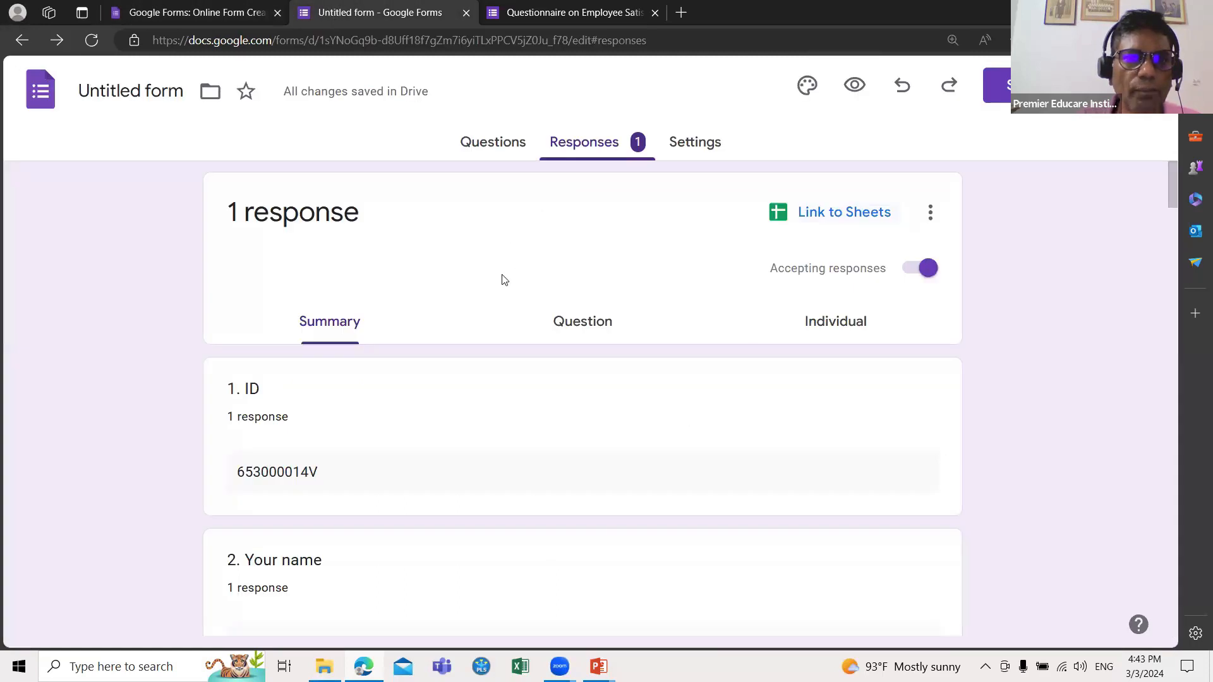
Step: Return to the Questions editor and scroll down to question 8, Age Category
click(474, 142)
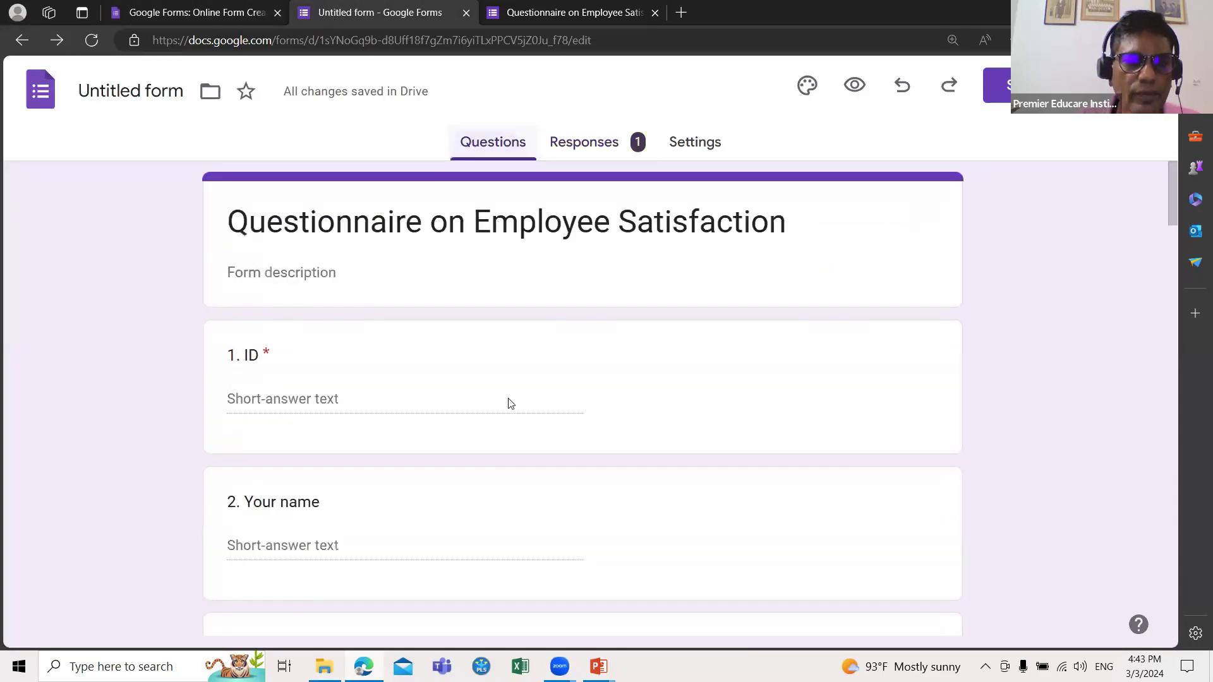
scroll(480, 449, down, 10)
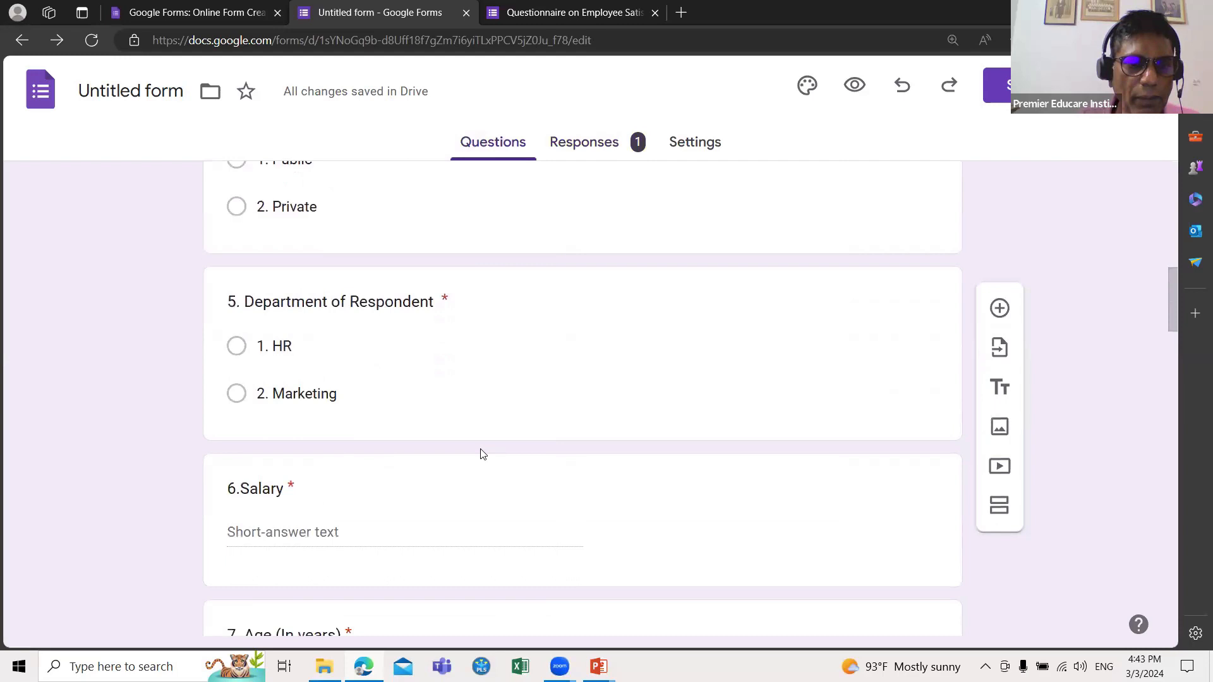
scroll(481, 455, down, 8)
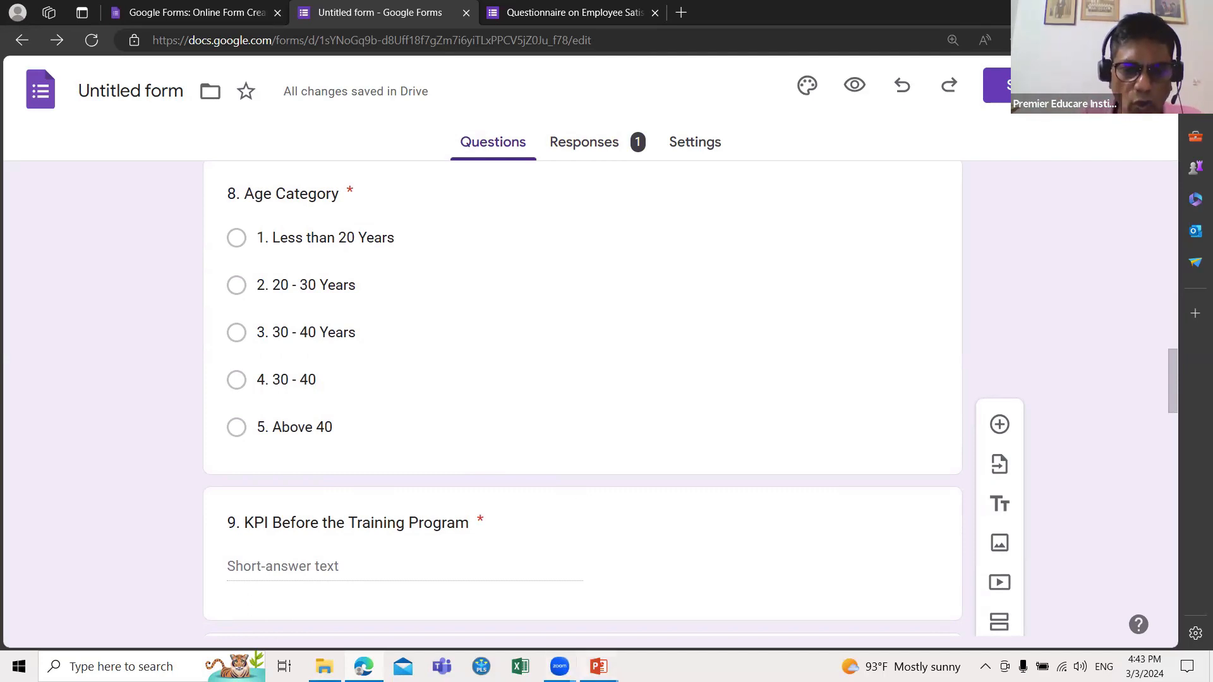
mouse_move(598, 666)
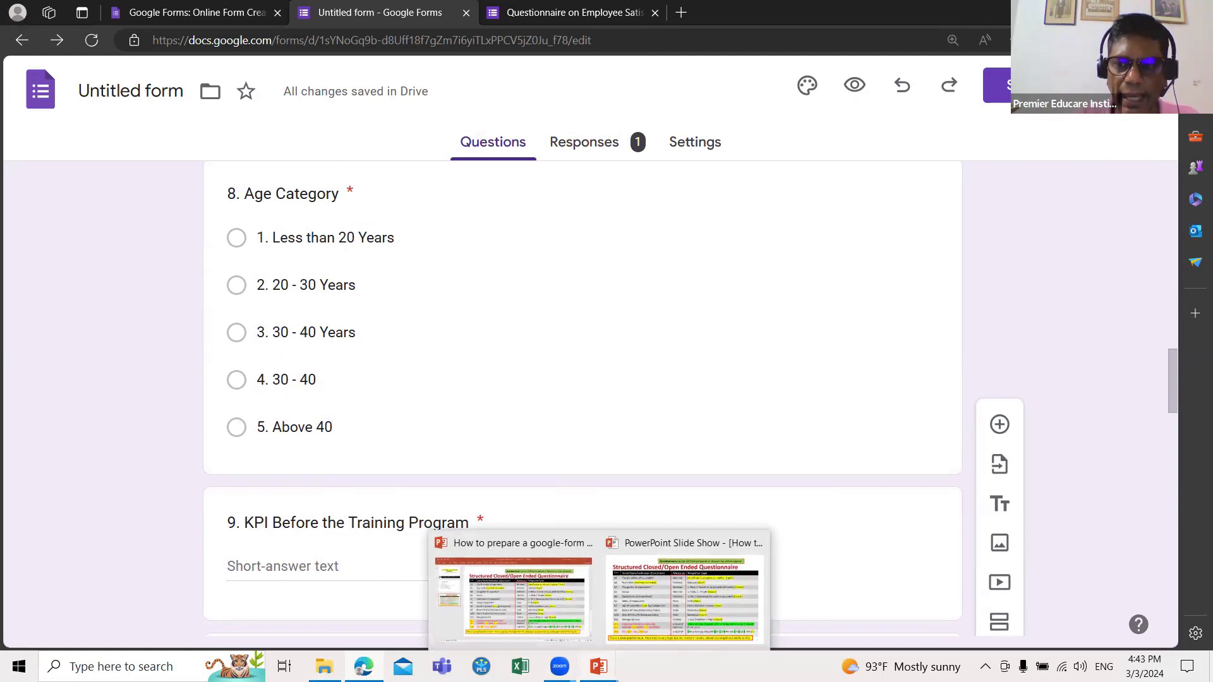